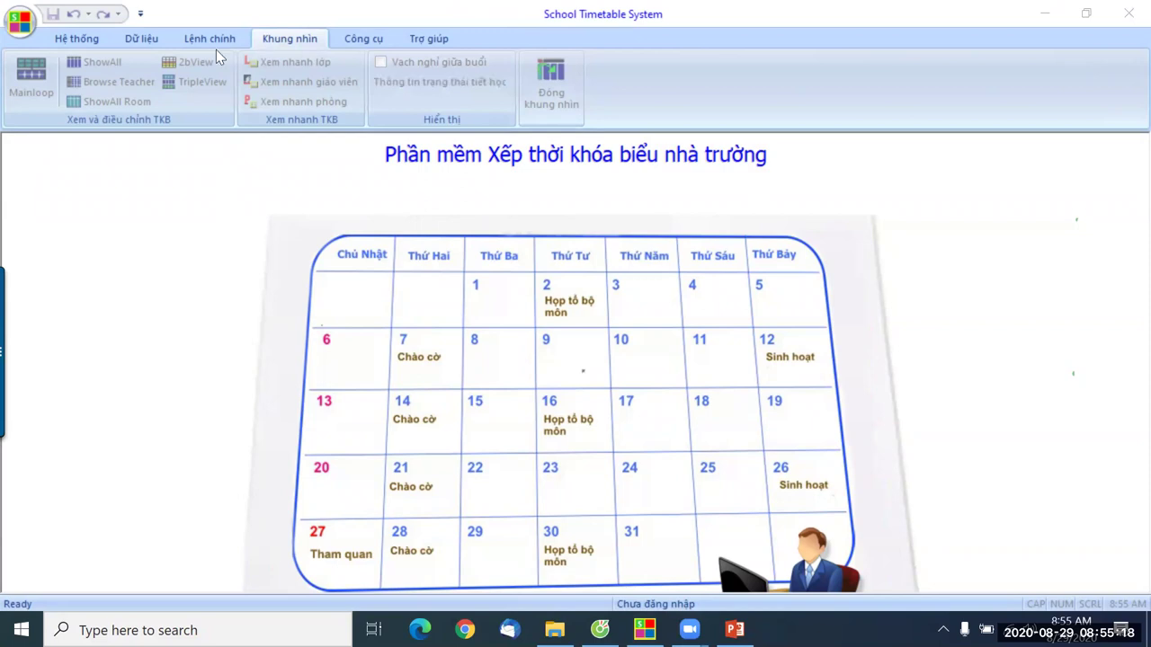
Browse the Hệ thống, Dữ liệu, Lệnh chính, Khung nhìn, Công cụ and Trợ giúp tabs, ending on Hệ thống
click(83, 43)
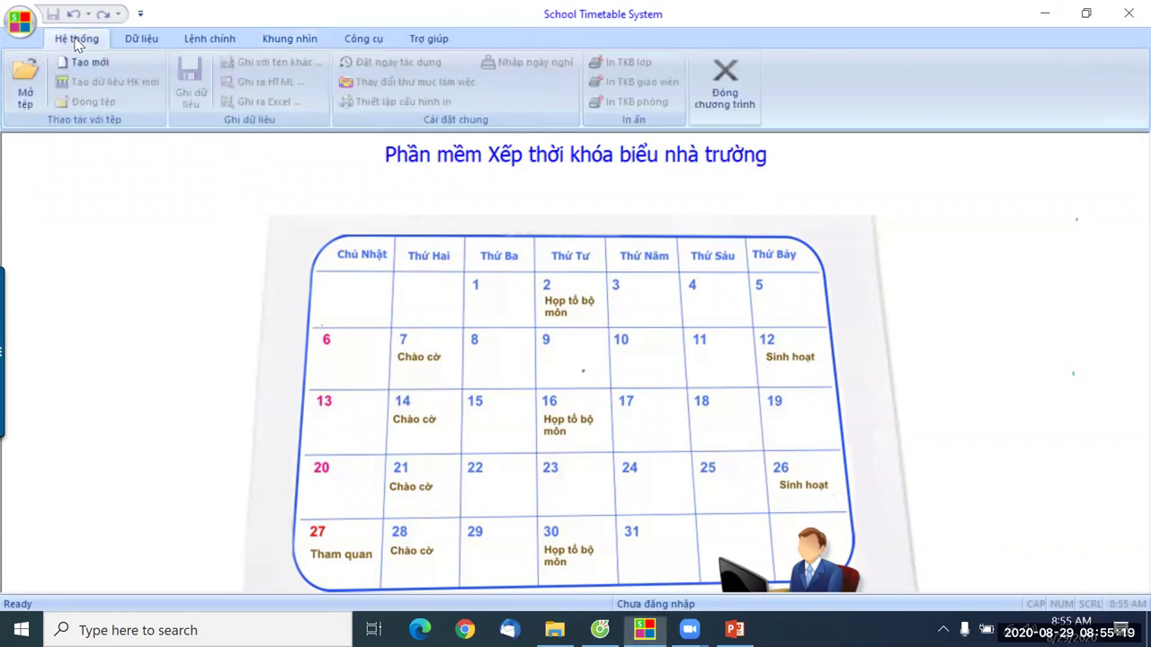
click(139, 40)
click(203, 41)
click(287, 40)
click(359, 40)
click(429, 40)
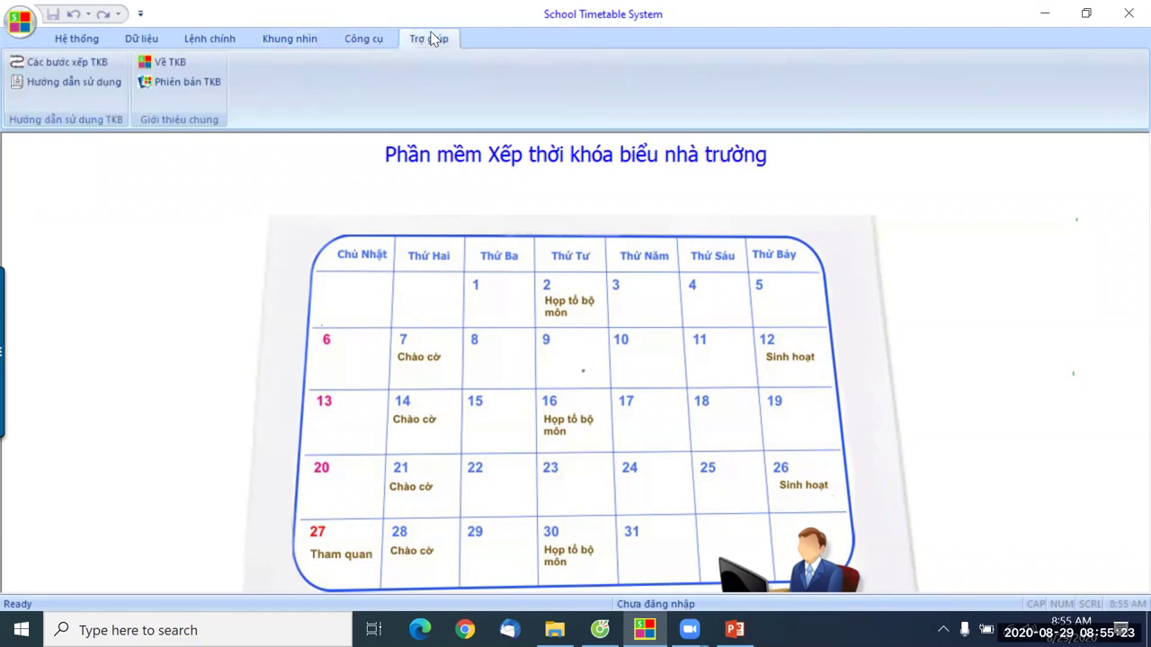
click(86, 40)
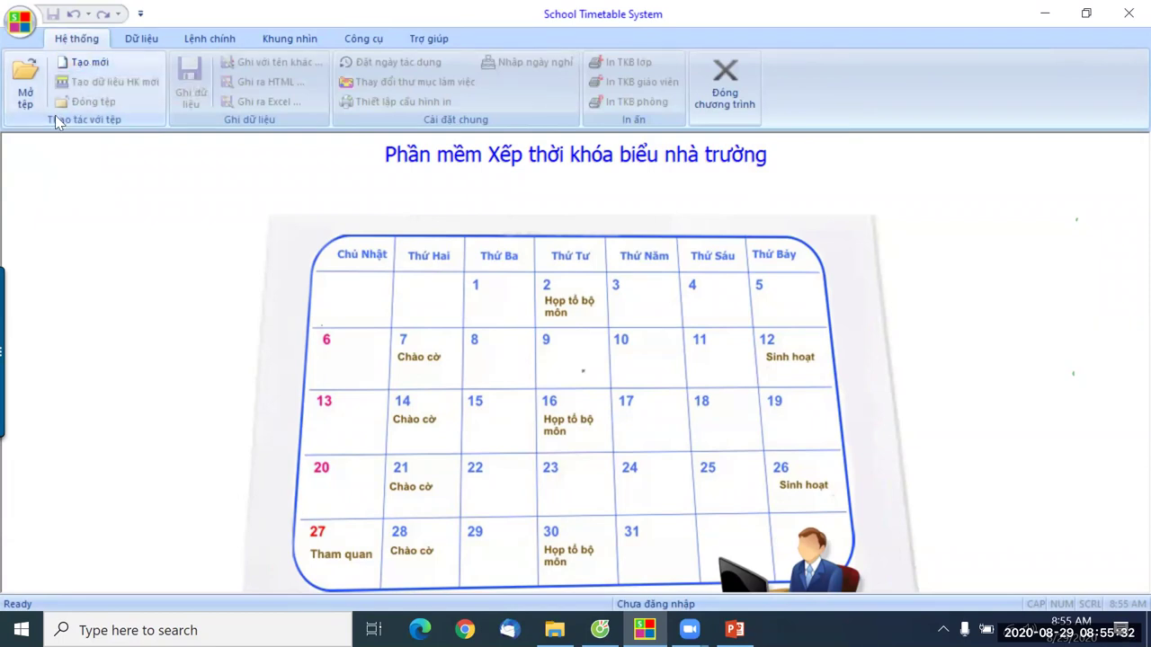
Start a new data file with school code QT and school name THCS Quang Trung
click(85, 64)
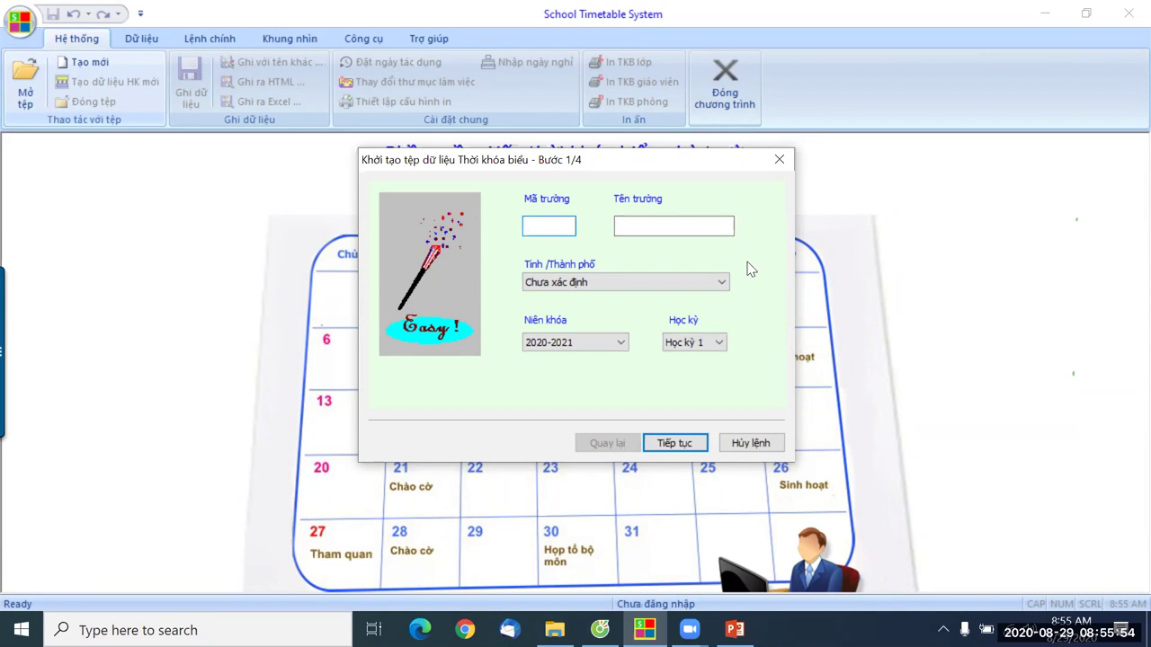
text(QT)
click(659, 227)
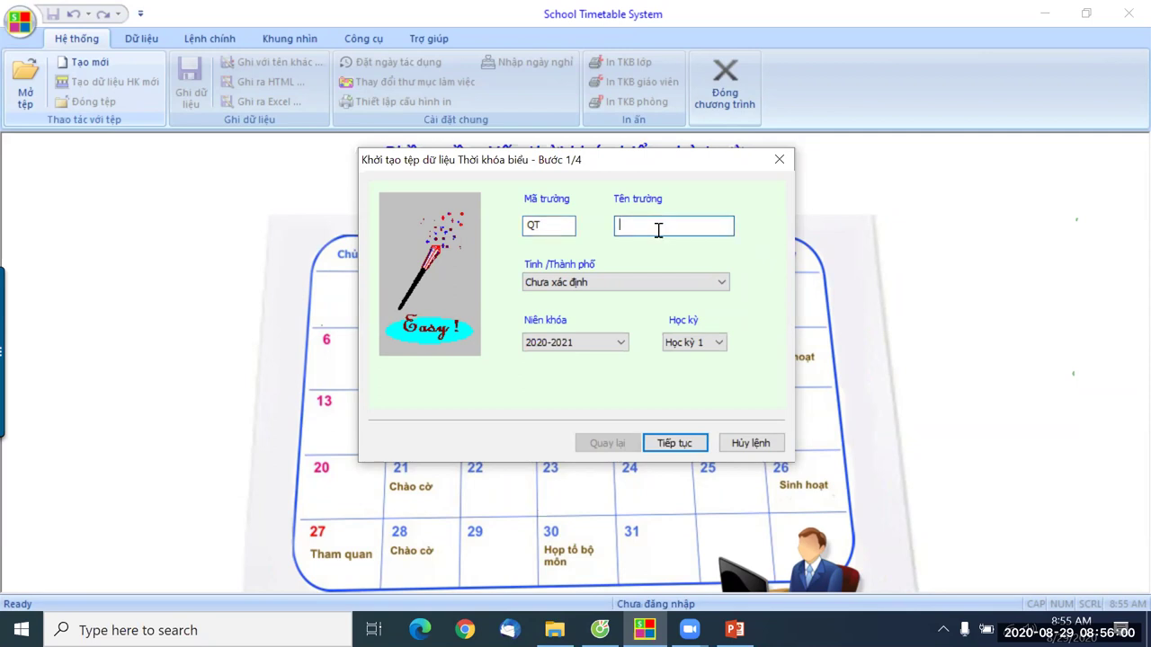
text(THCS Quang Trung)
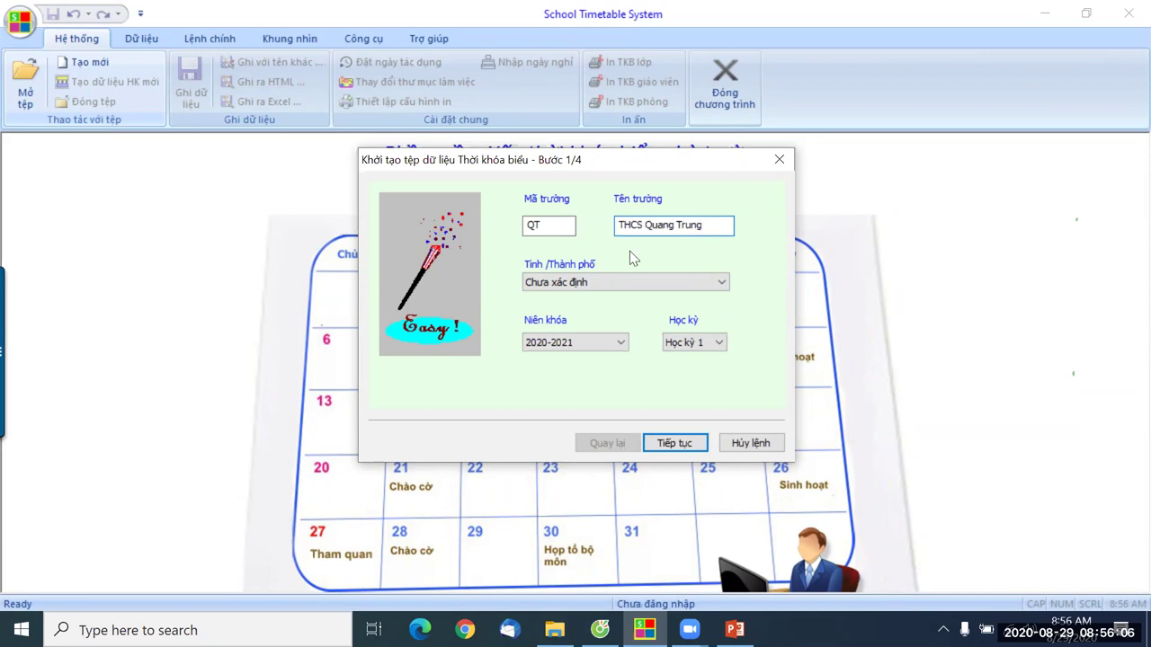
click(545, 227)
Set province Hà Nội, school year 2020-2021 and Học kỳ 1, then continue to step 2
click(573, 284)
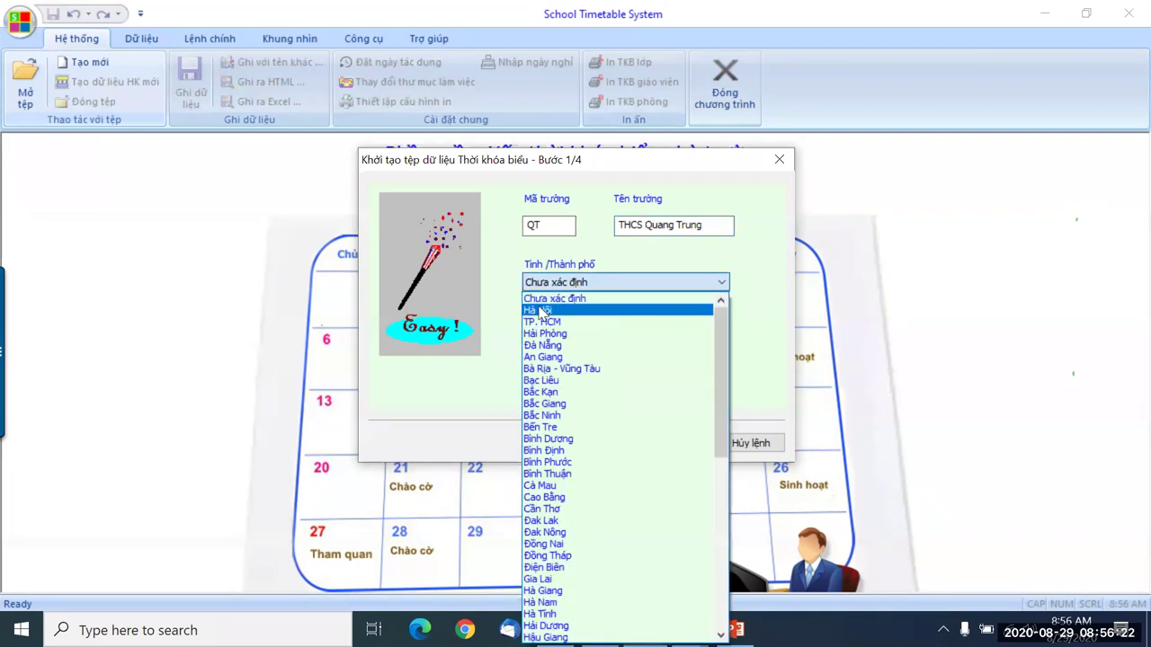
click(541, 311)
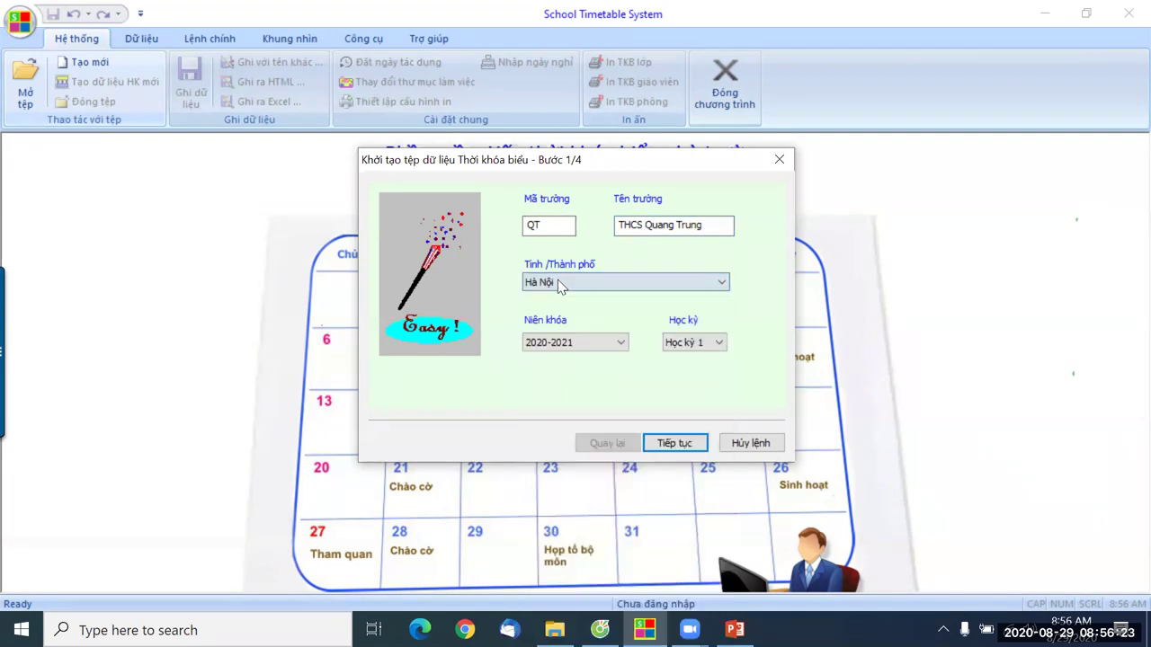
click(562, 340)
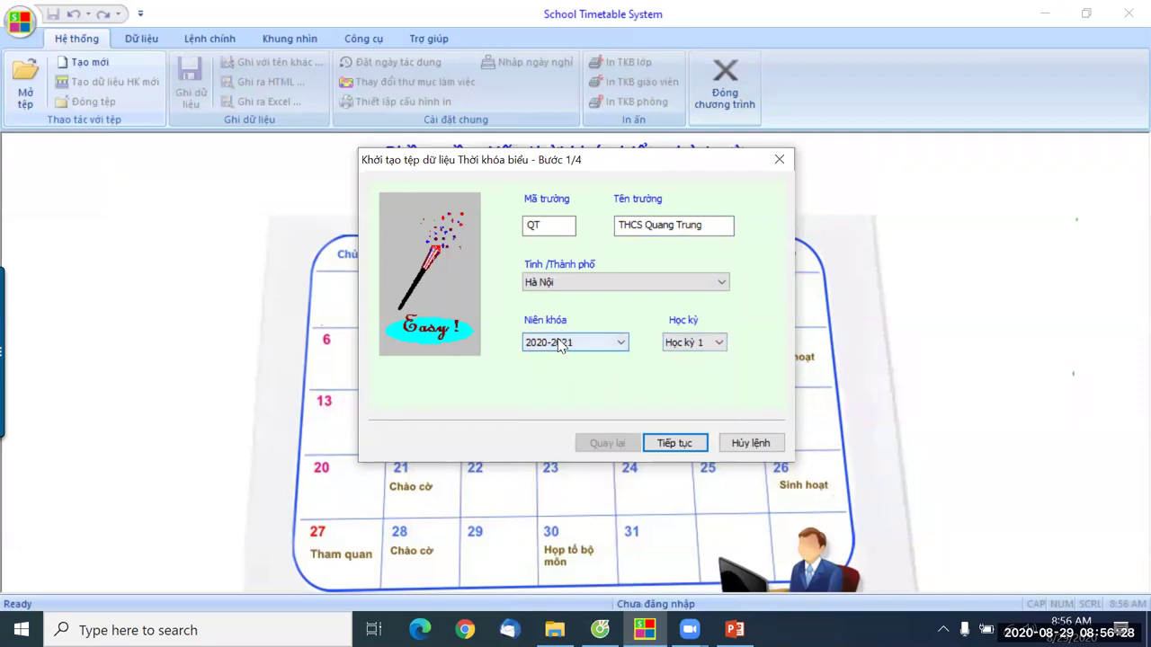
click(559, 344)
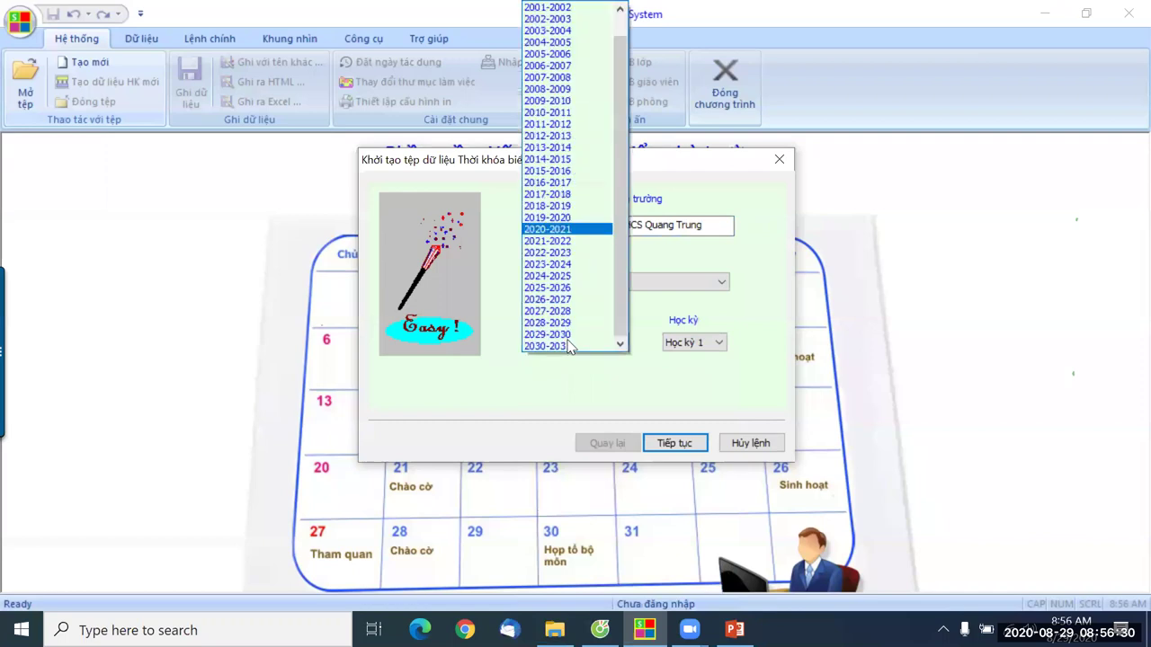
click(615, 383)
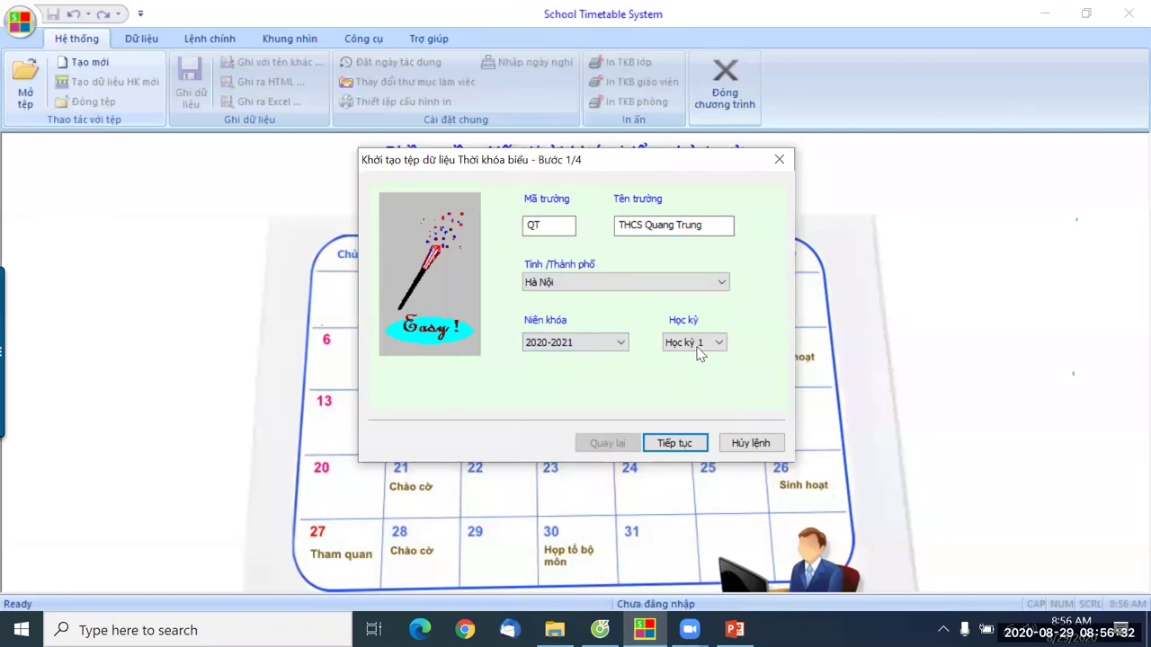
click(698, 349)
click(632, 390)
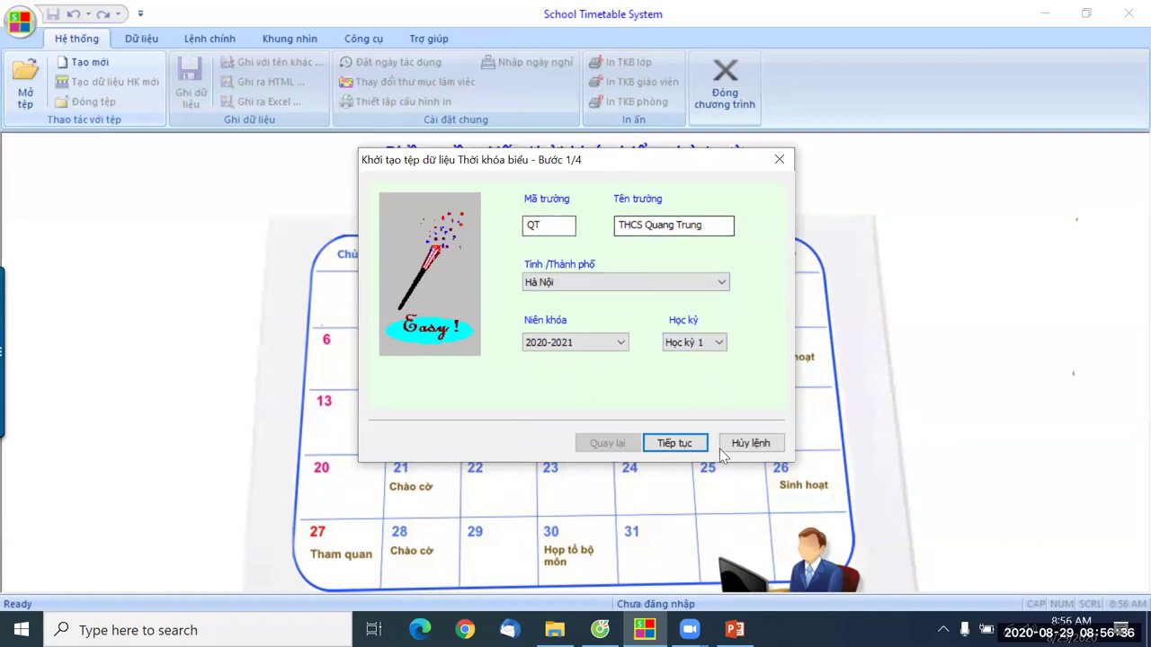
click(673, 443)
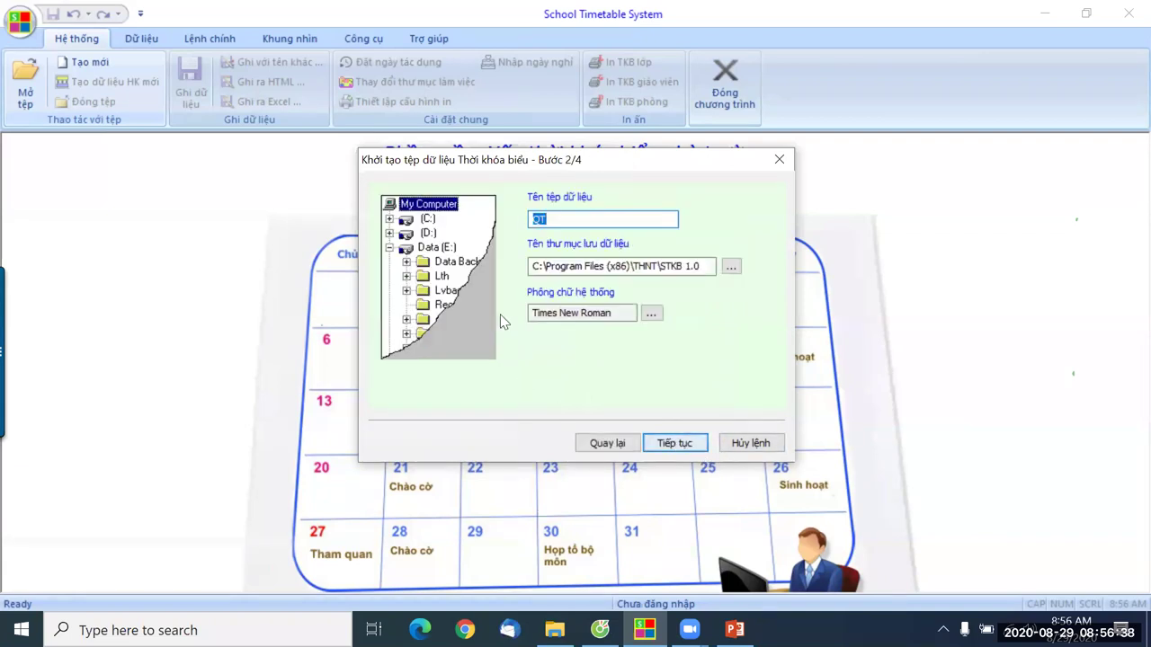
Keep the data file name QT and bring up the Browse for Folder dialog for the storage folder
click(568, 219)
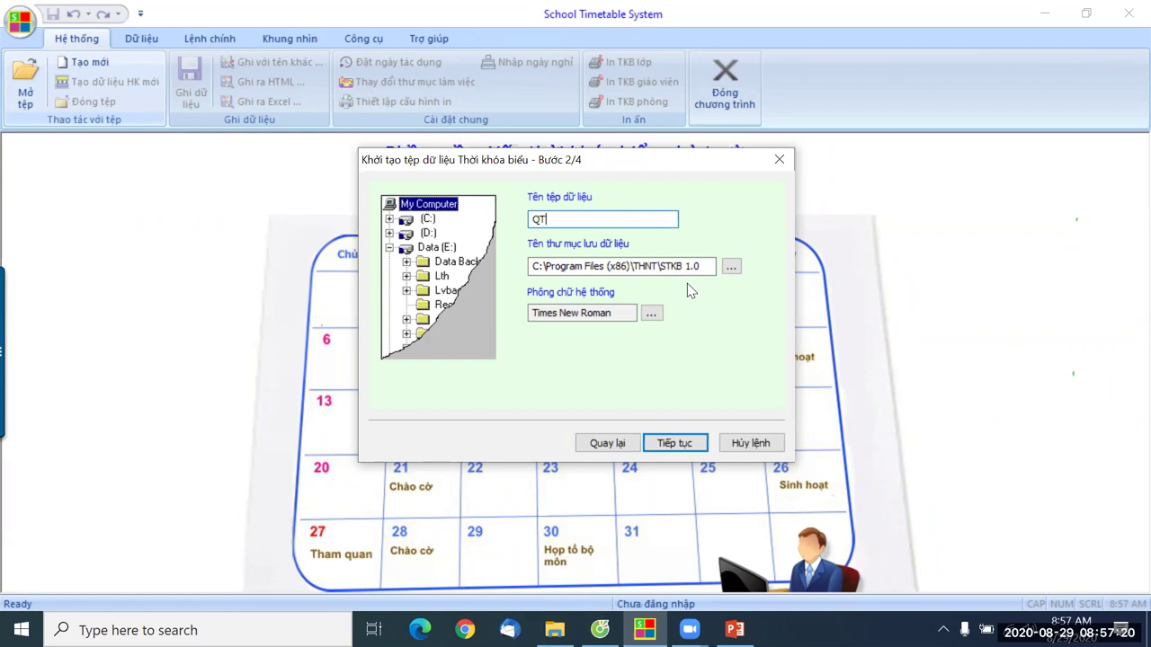
click(732, 268)
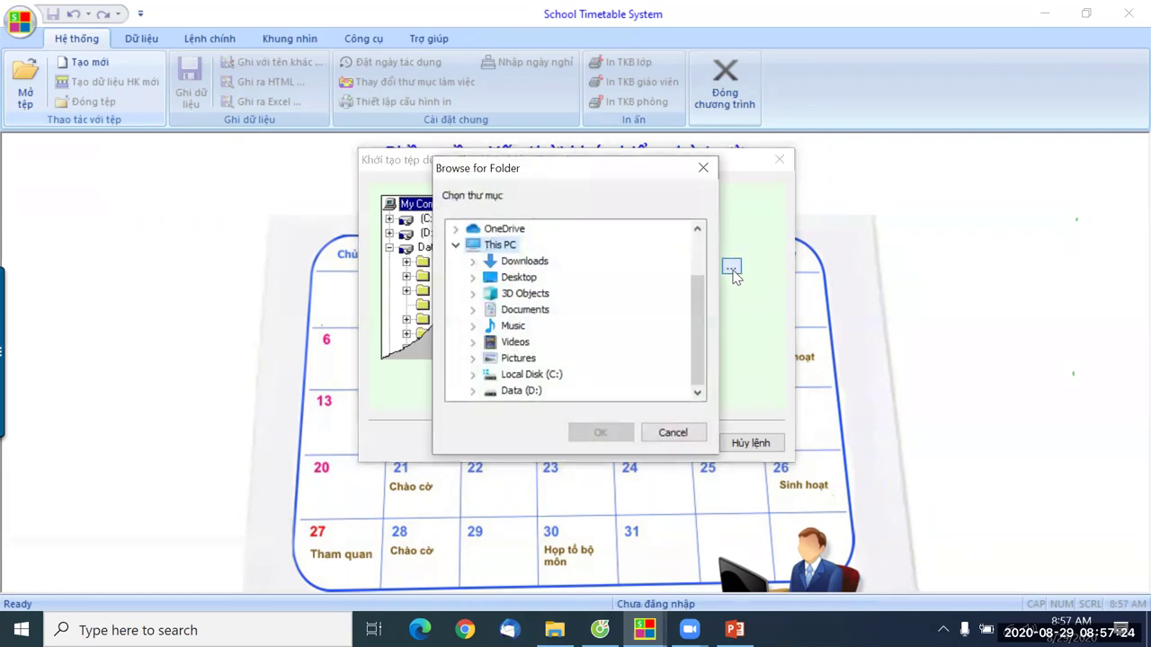
Select D:\Habv\docx\Hoi thao - Trien lam\2020\Tập huấn STKB 8-2020 as the storage folder
click(473, 393)
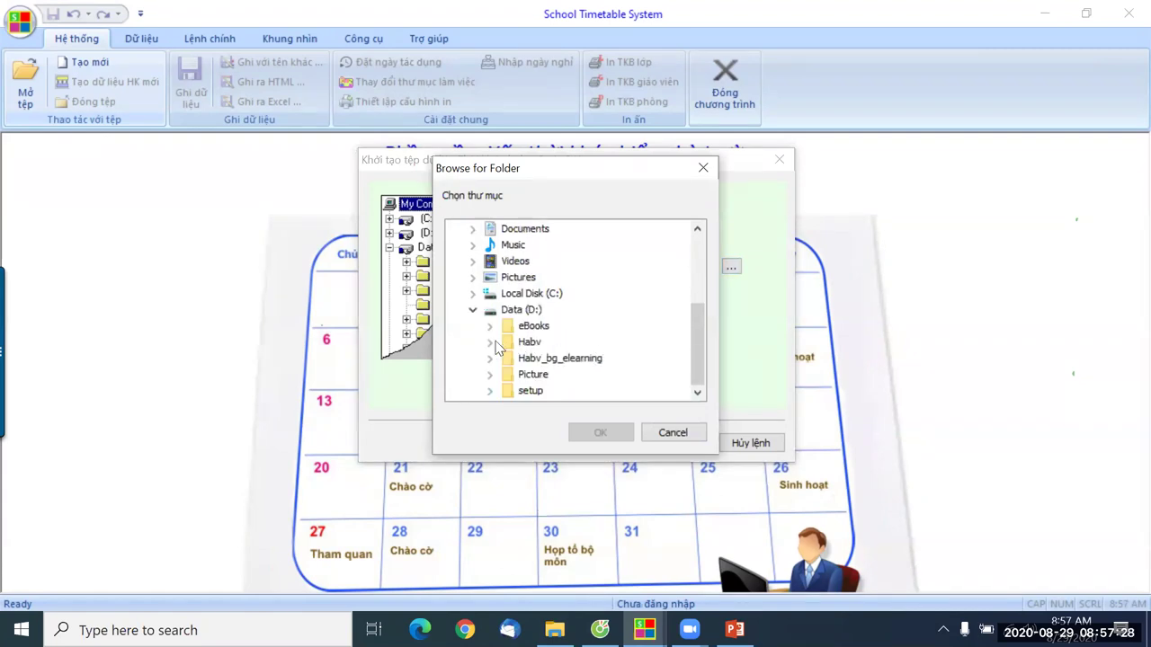
click(490, 342)
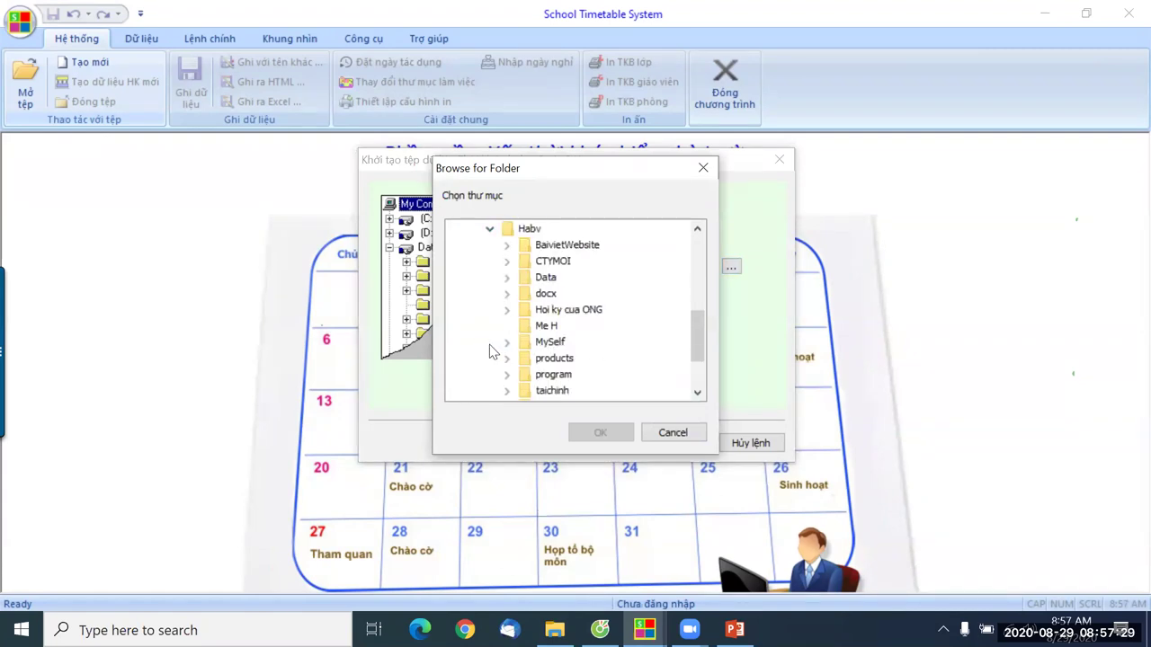
click(509, 296)
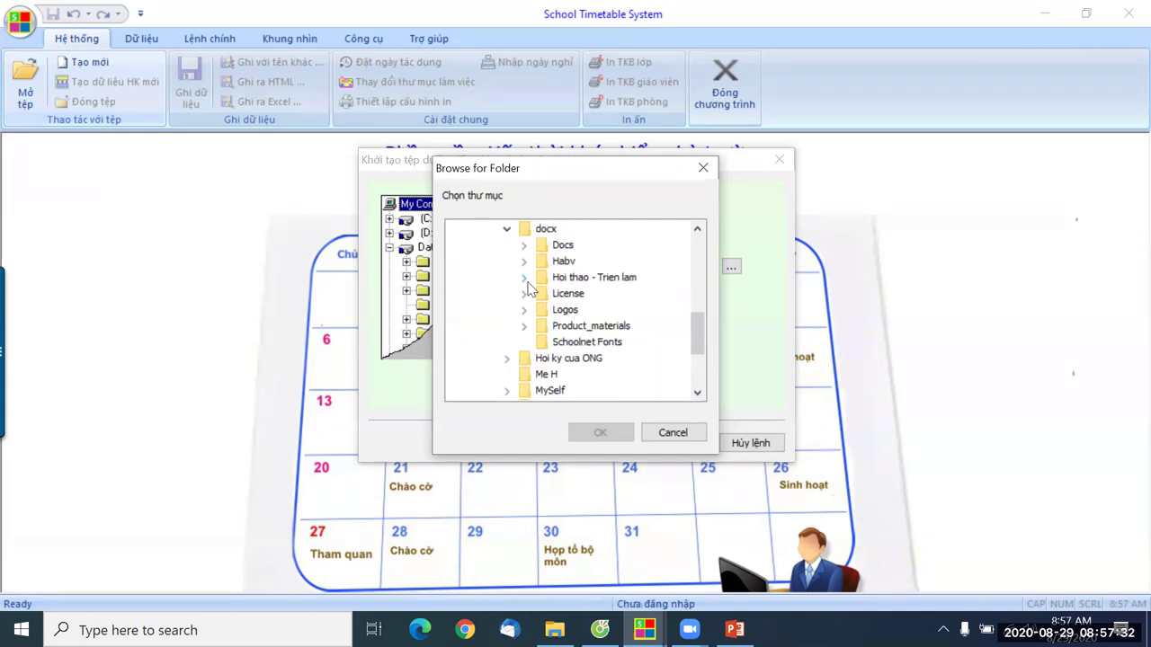
click(525, 279)
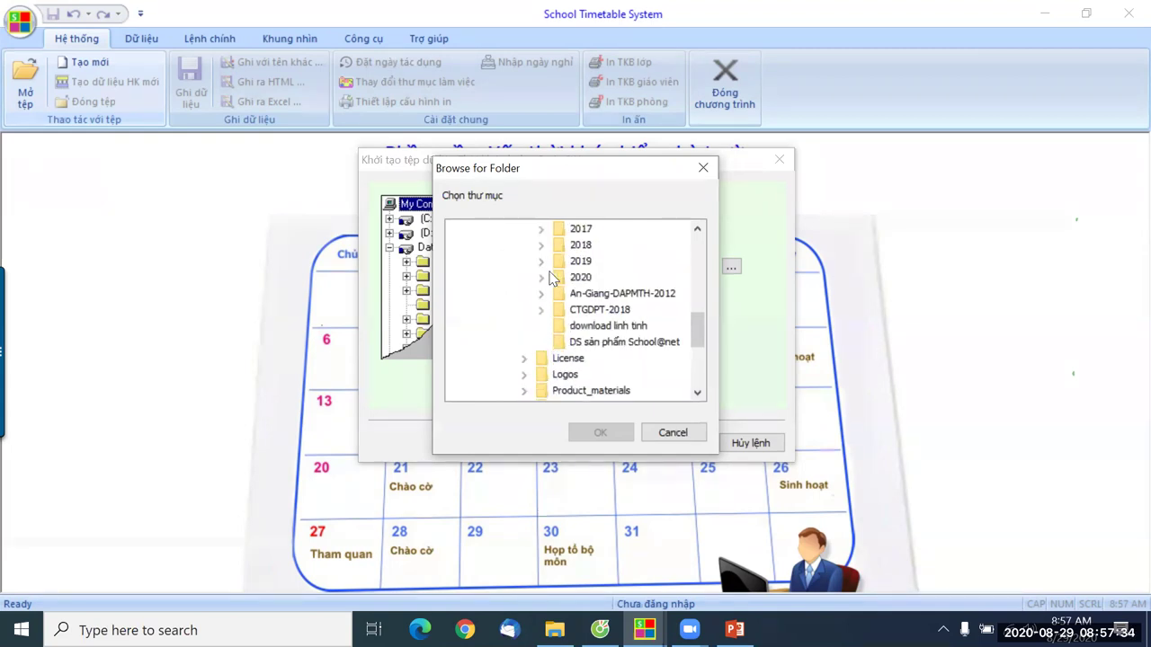
click(550, 277)
scroll(668, 331, down, 2)
scroll(670, 331, down, 2)
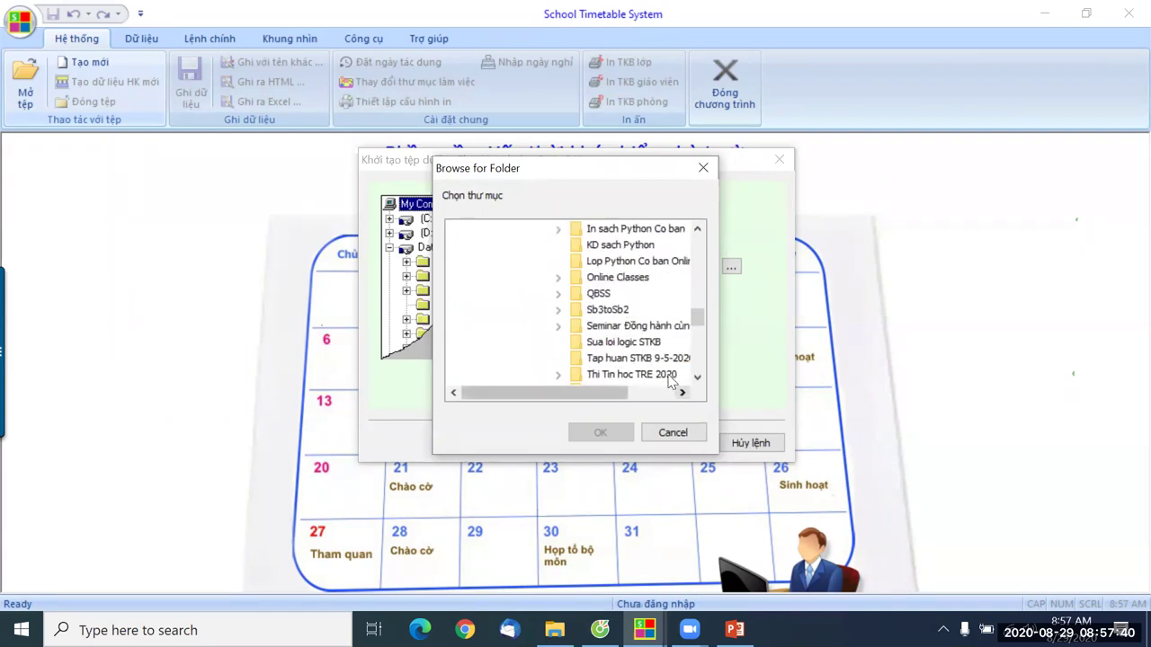
scroll(675, 342, down, 3)
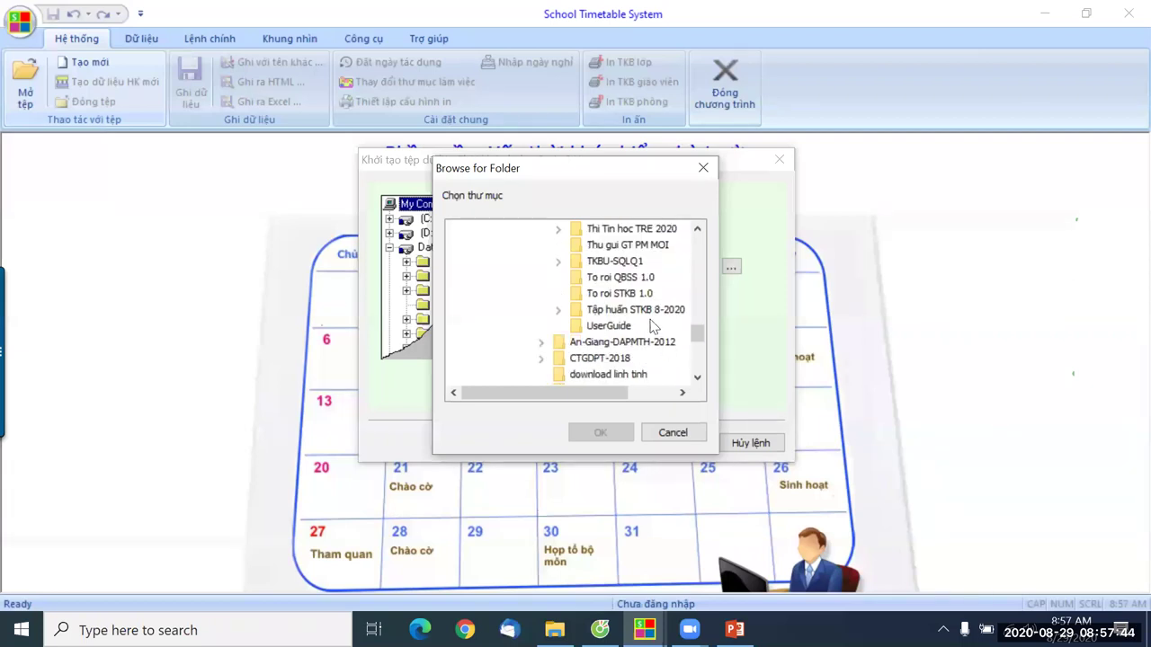
click(632, 312)
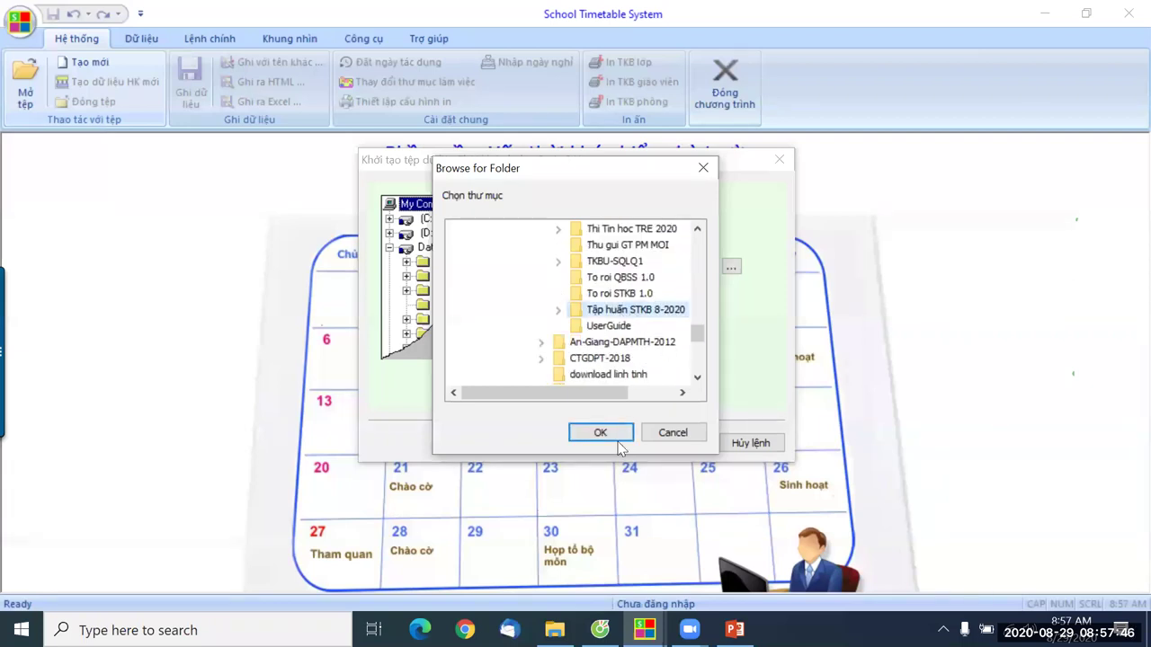
click(600, 432)
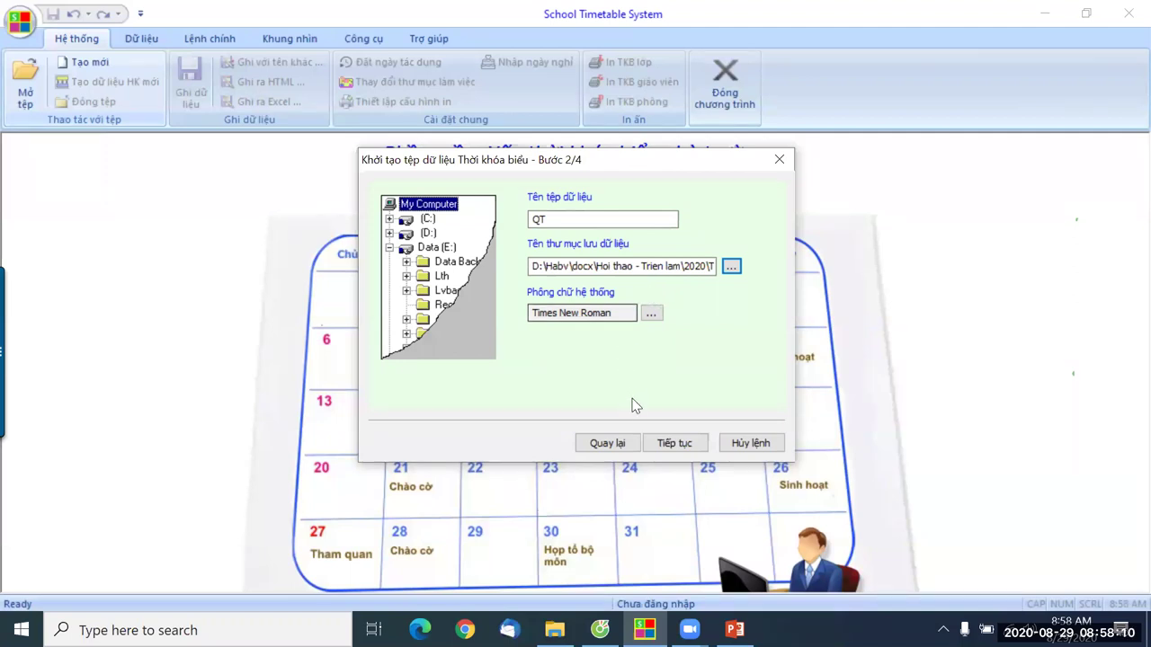
Compare the school-type options, choose THCS with grades Khối 6–9, and advance to step 4/4
click(674, 444)
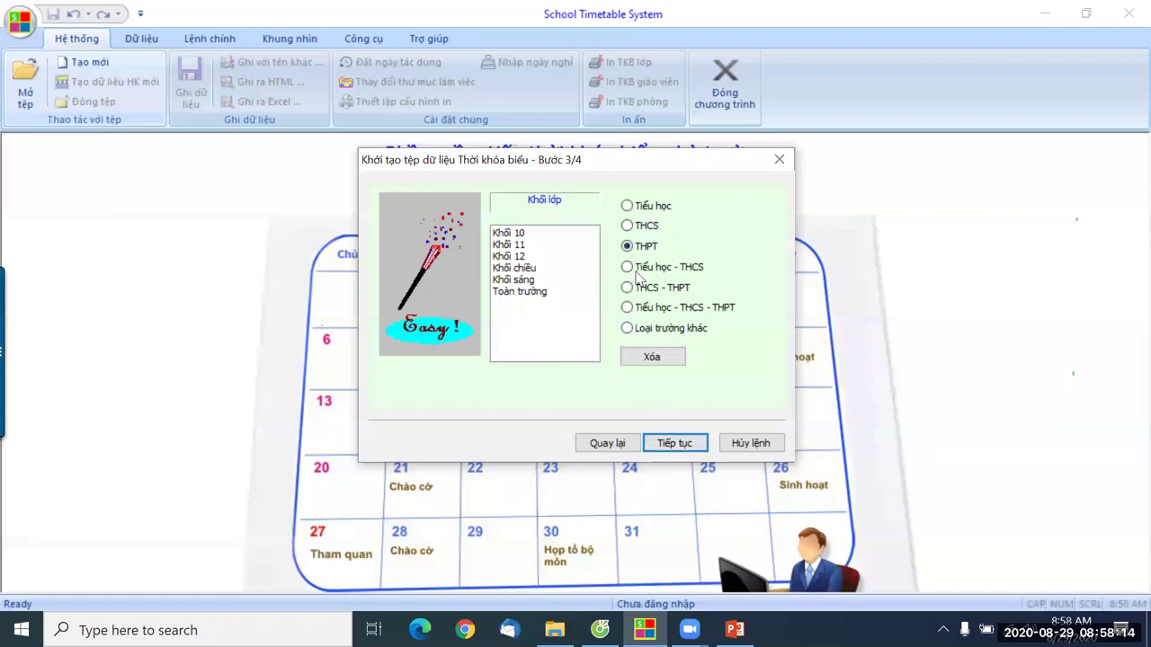
click(629, 226)
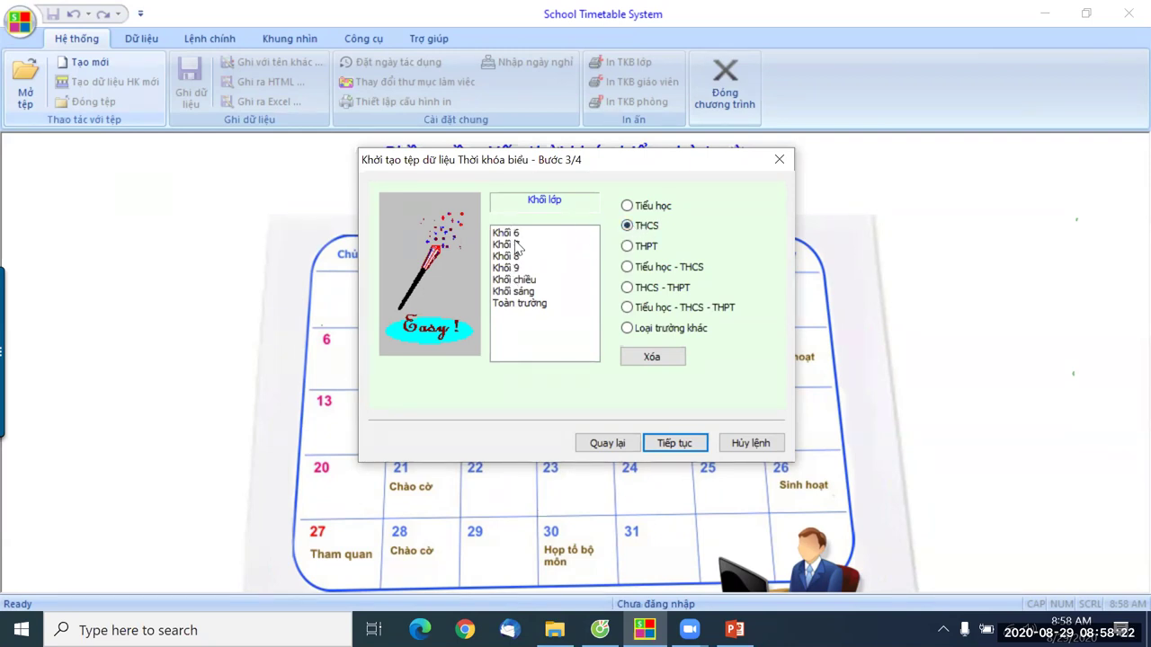
click(629, 249)
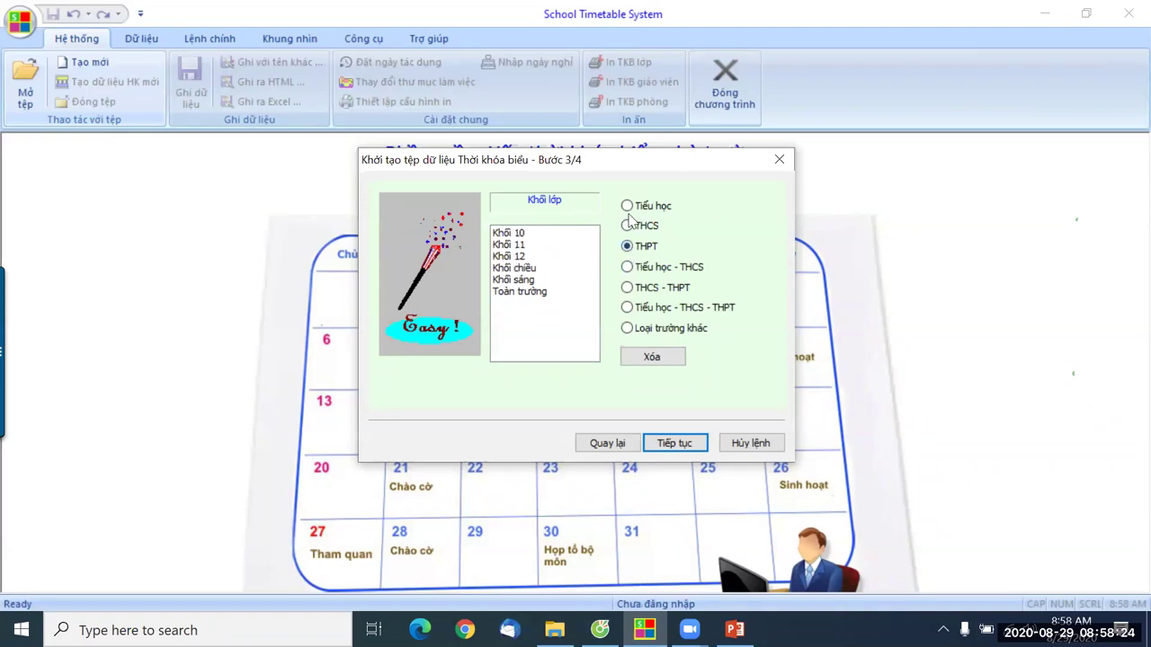
click(630, 209)
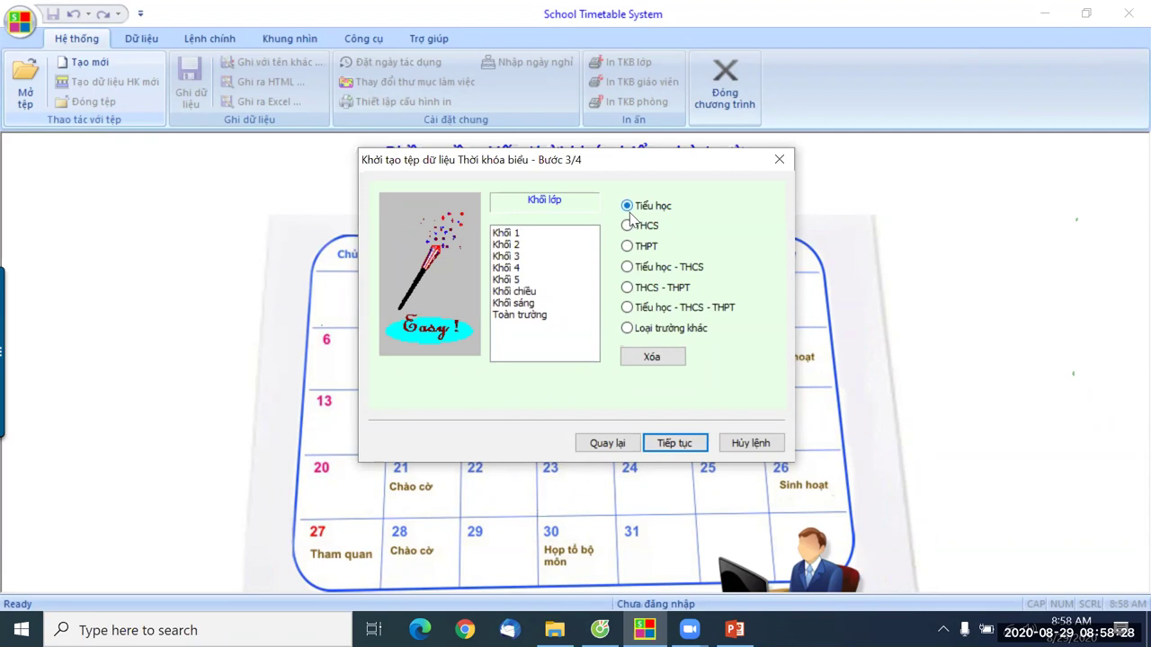
click(633, 271)
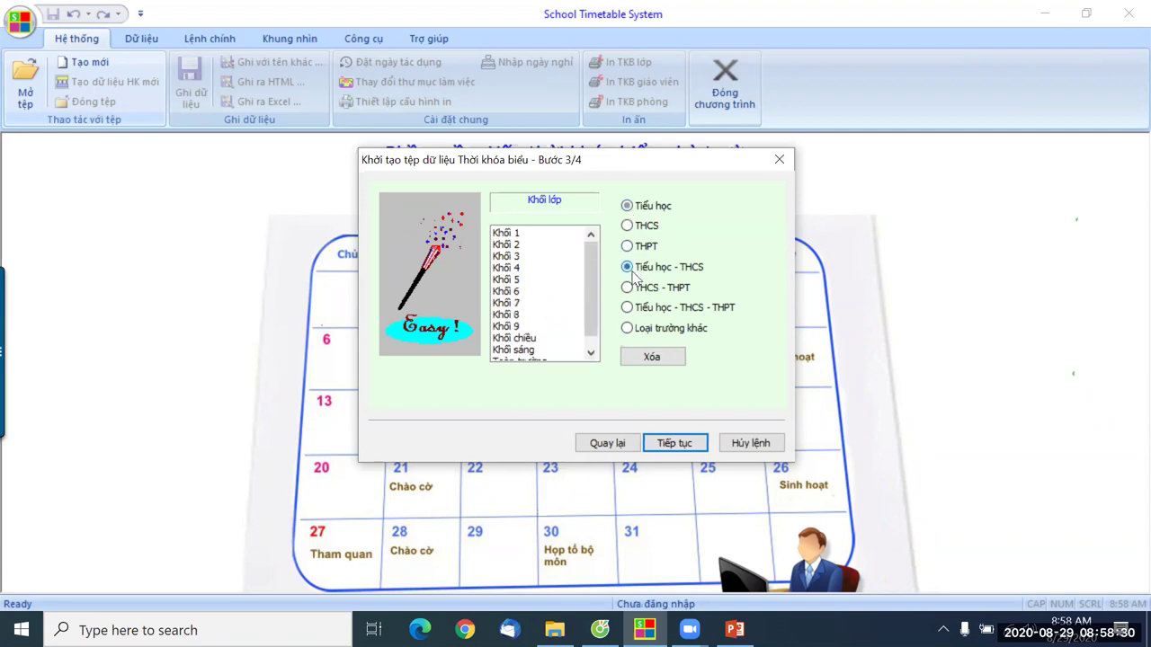
click(629, 290)
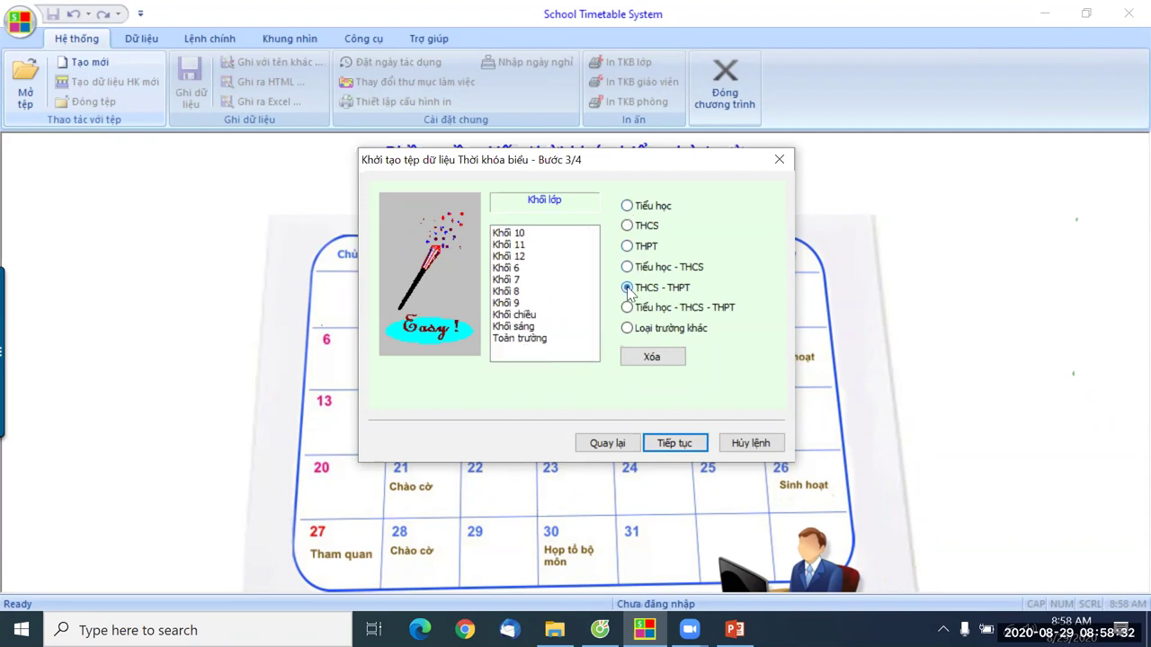
click(629, 228)
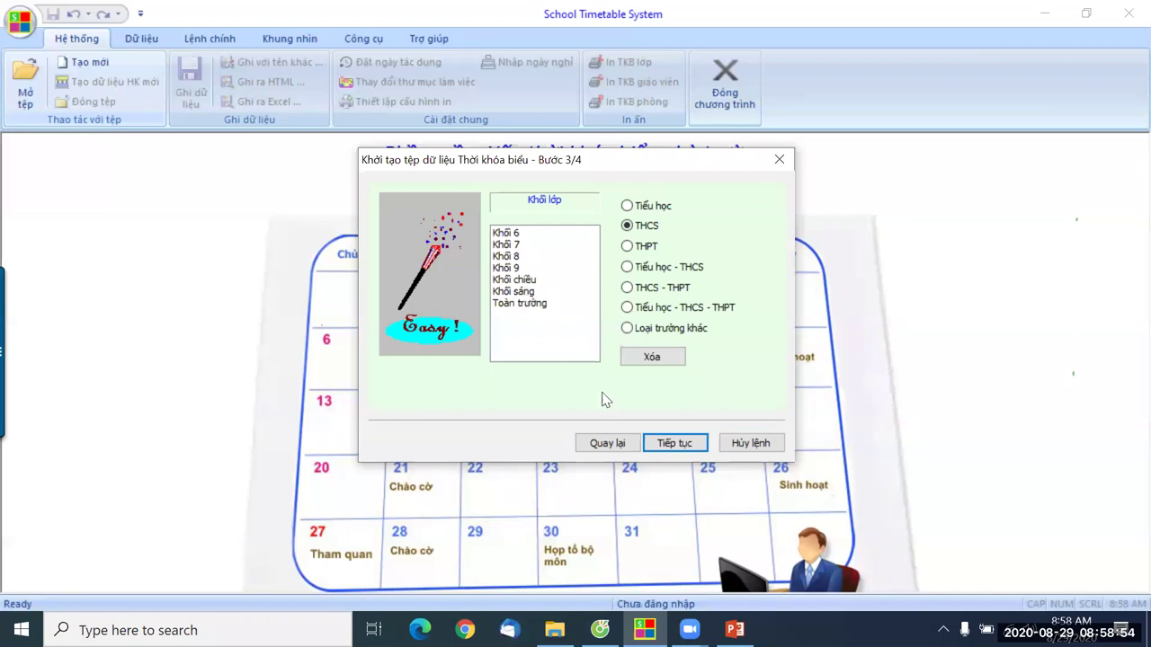
click(674, 445)
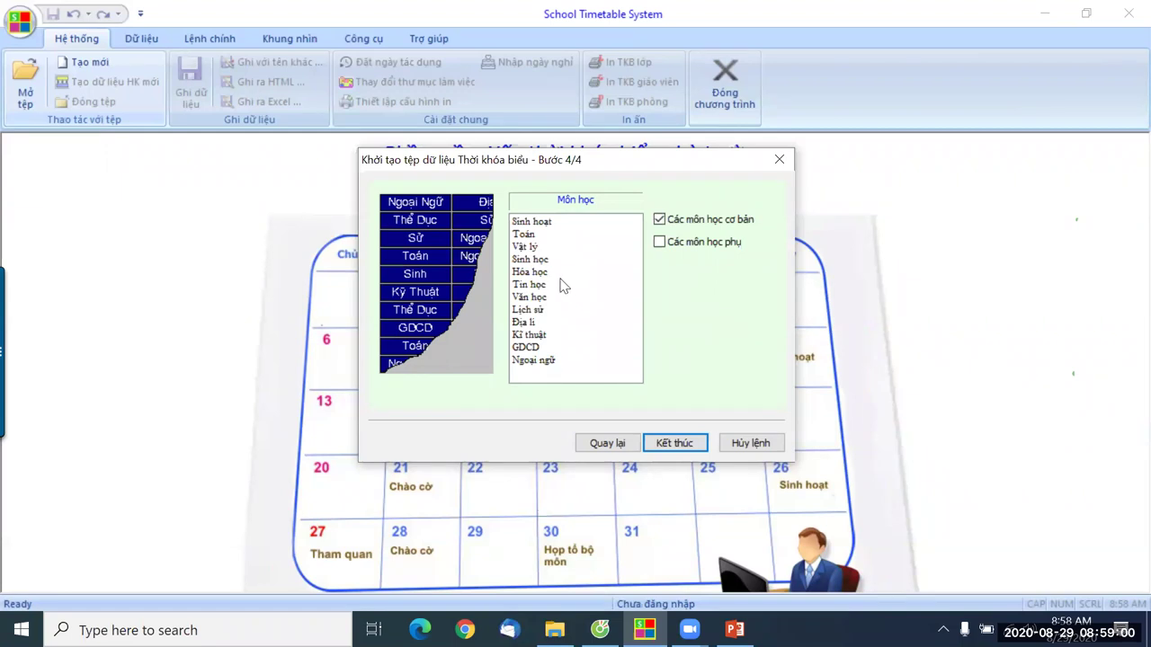
Add the supplementary subjects such as Âm nhạc to the list and finish to create QT.STKB
click(660, 242)
drag(629, 280, 609, 261)
drag(540, 241, 541, 241)
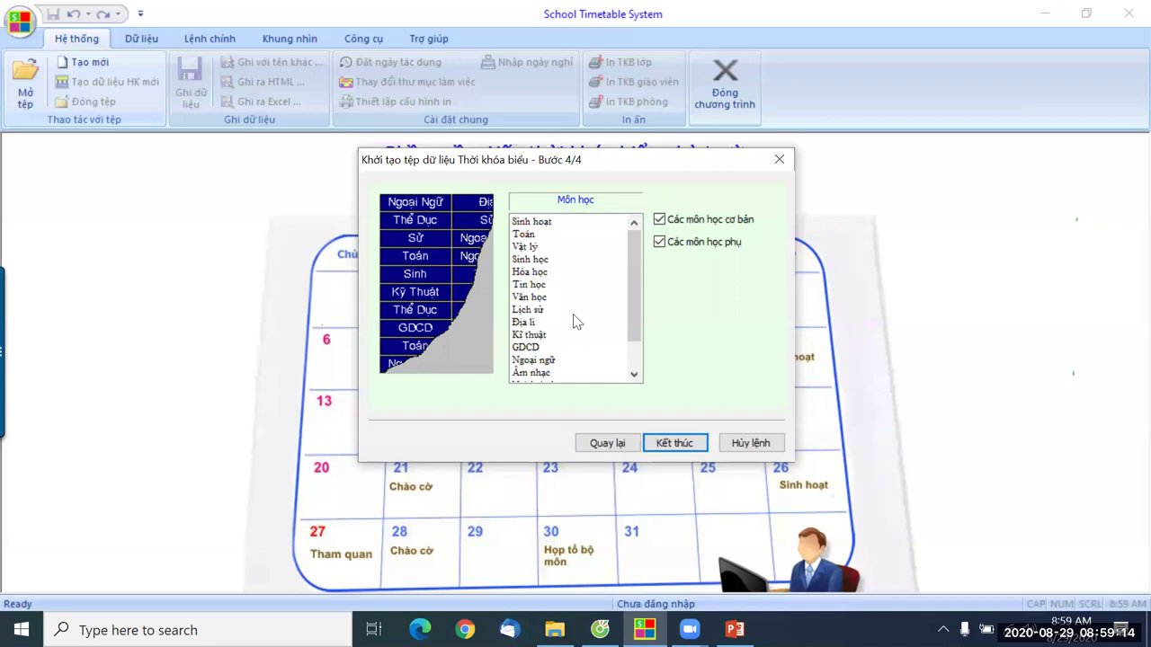
scroll(577, 322, down, 3)
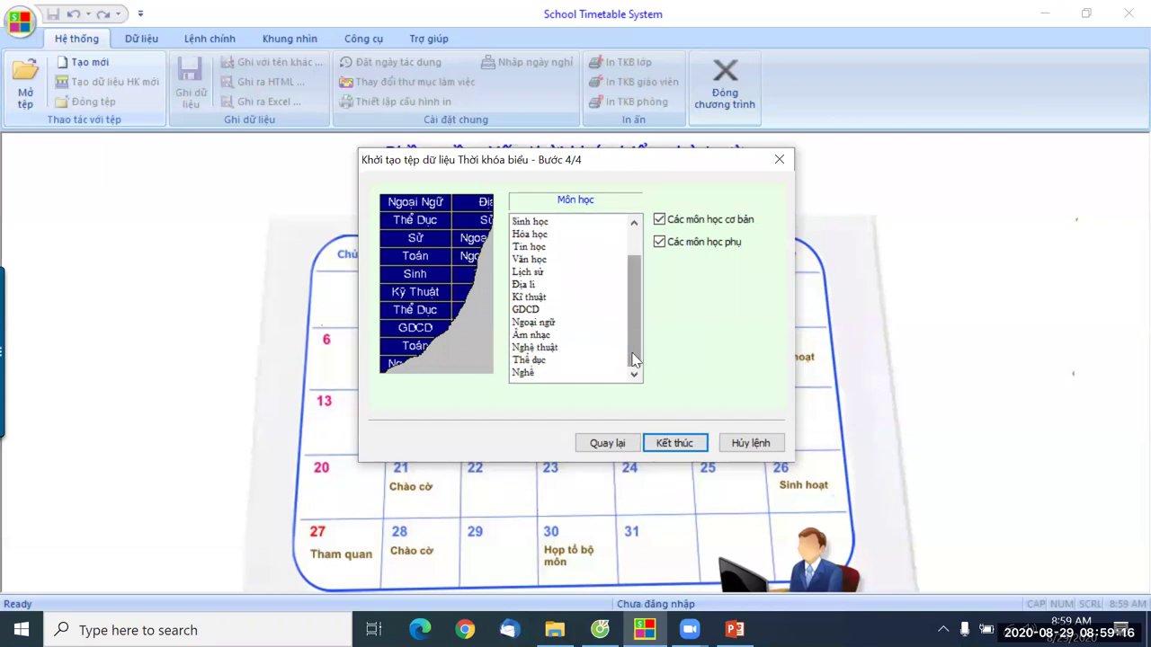
drag(634, 360, 634, 299)
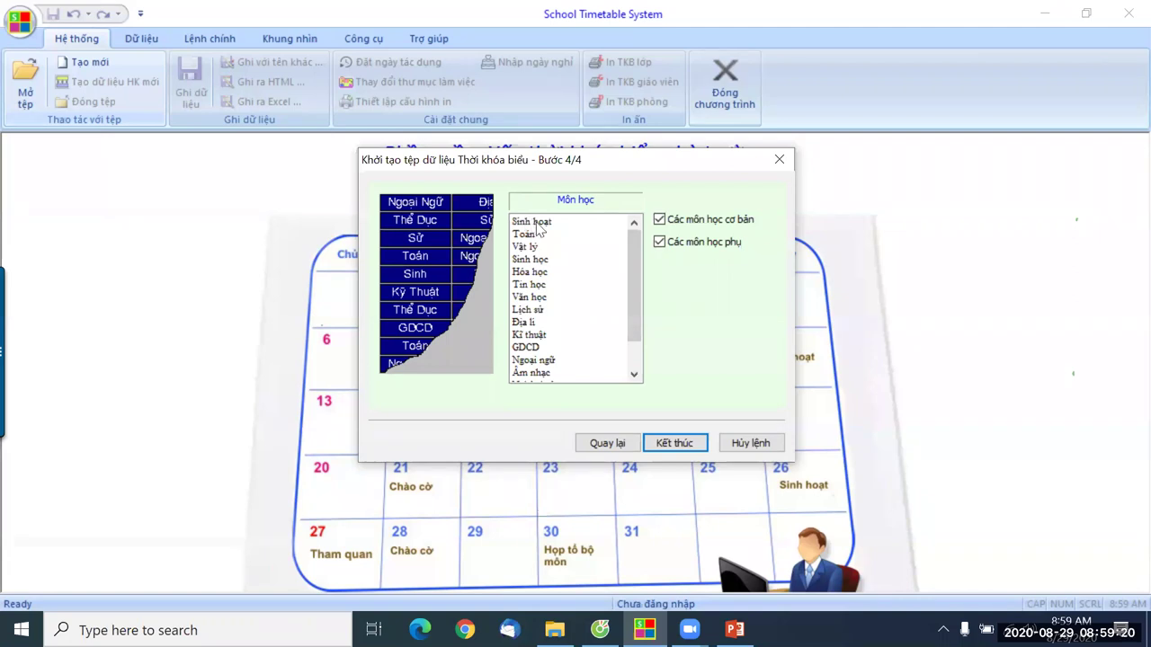
click(539, 222)
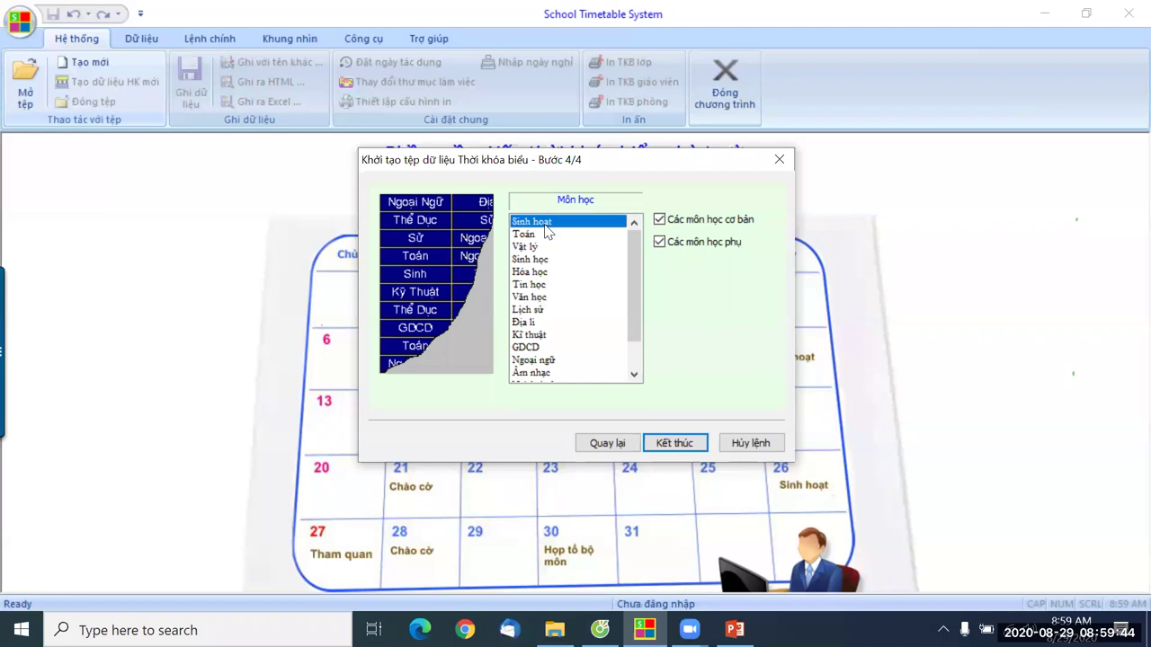
click(674, 444)
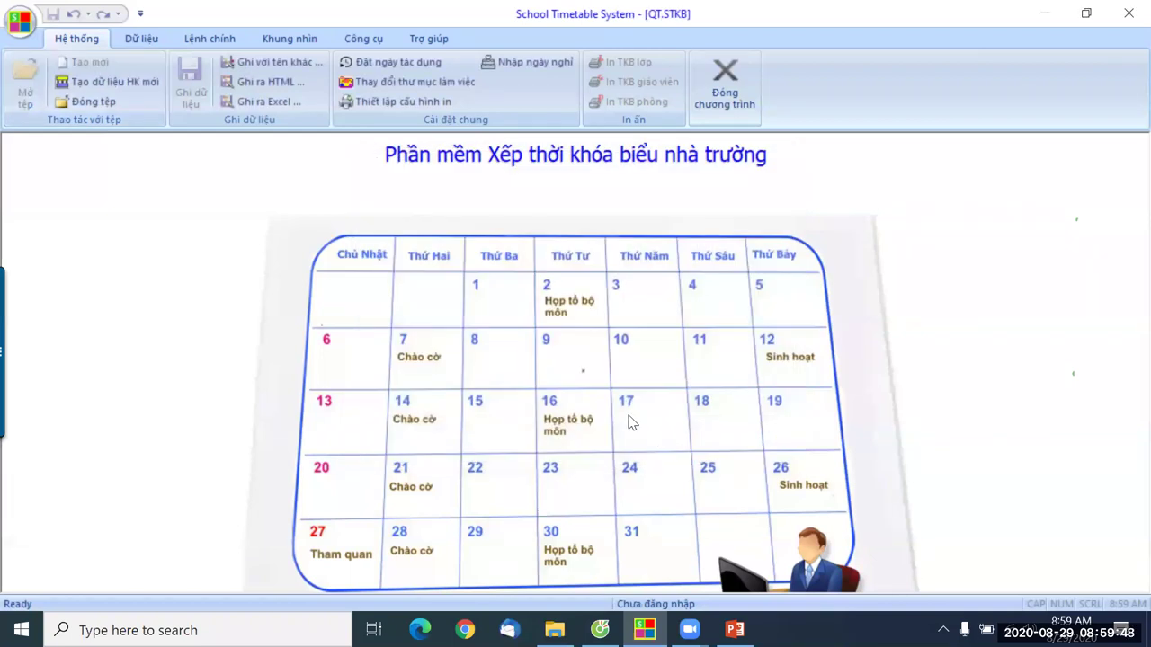
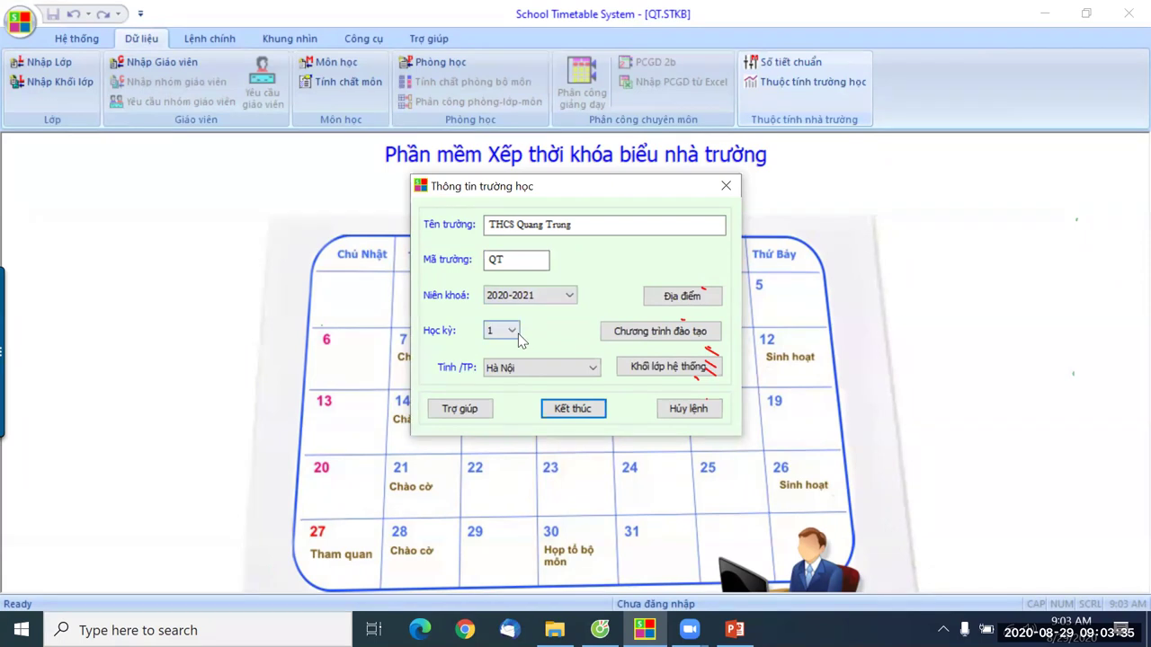
click(493, 347)
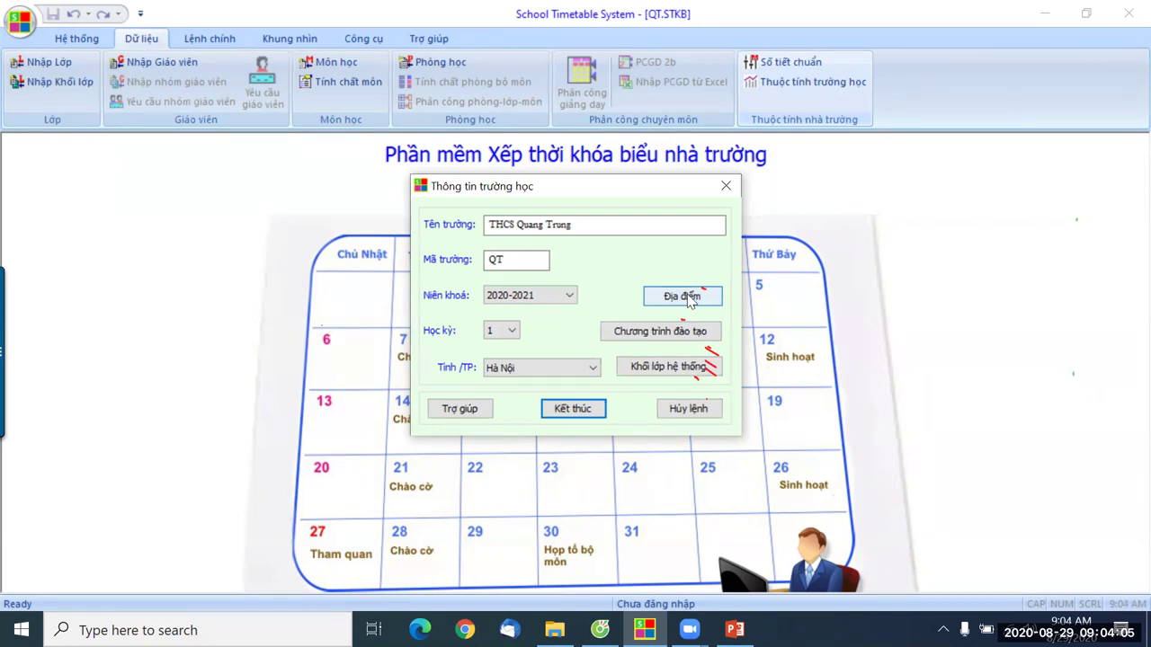
Enter Hà Nội and Hà Đông as the school's two locations and close the location list
click(687, 298)
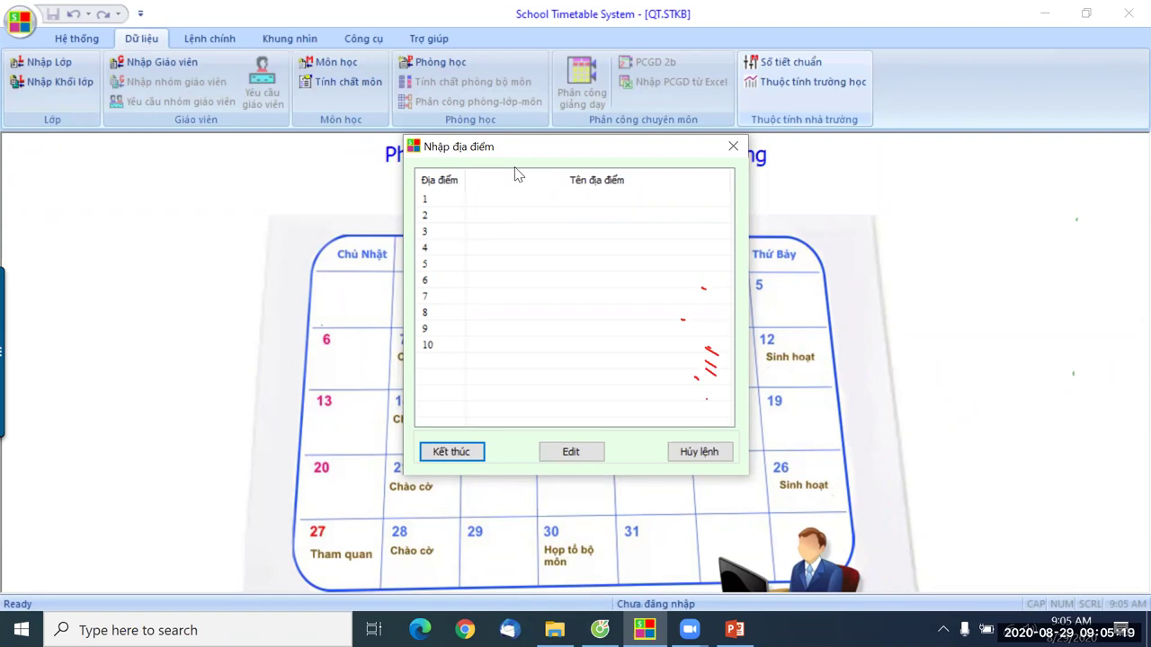
click(590, 204)
text(Hà Nội)
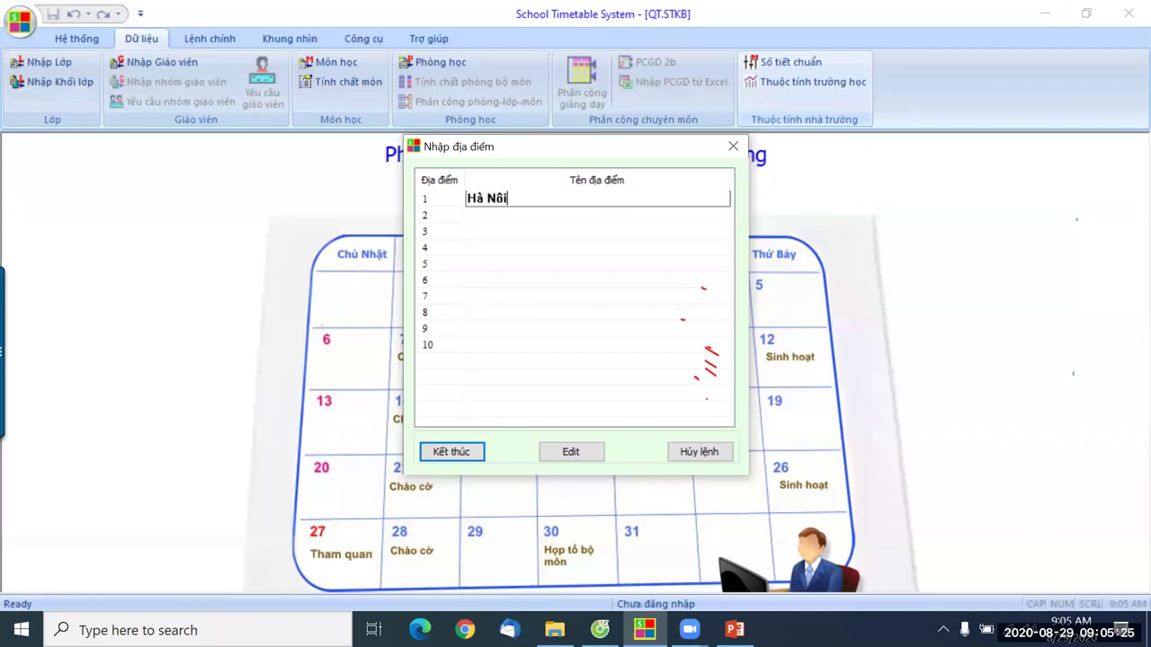
key(Return)
click(684, 297)
click(592, 214)
text(Hà Đon)
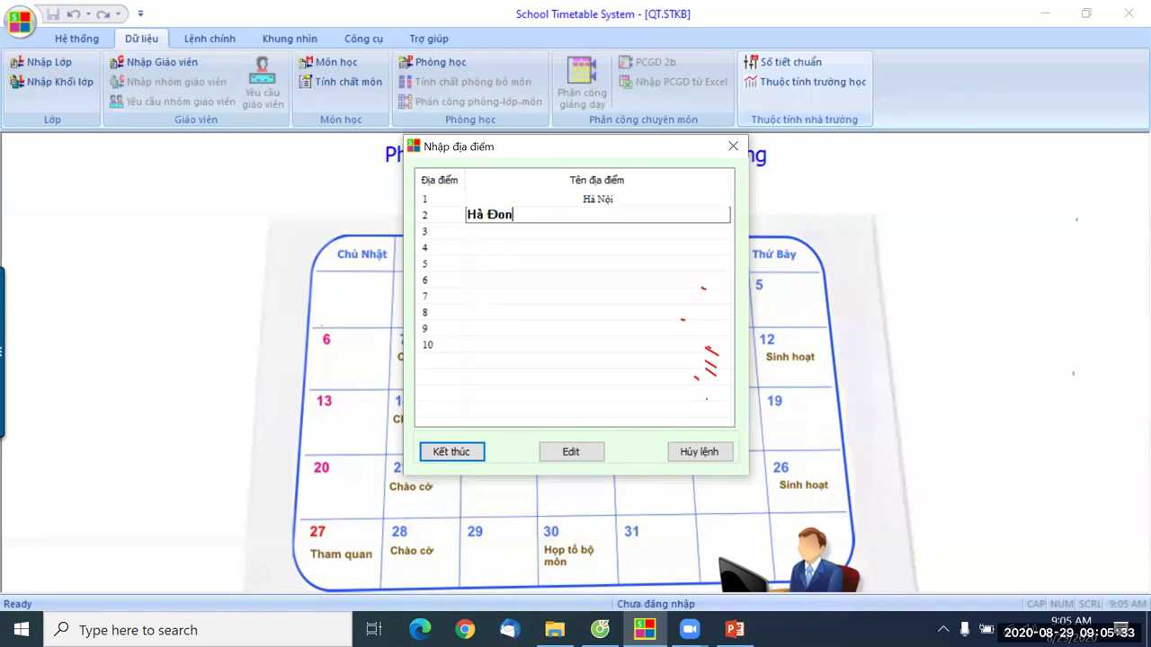
text(go)
click(621, 235)
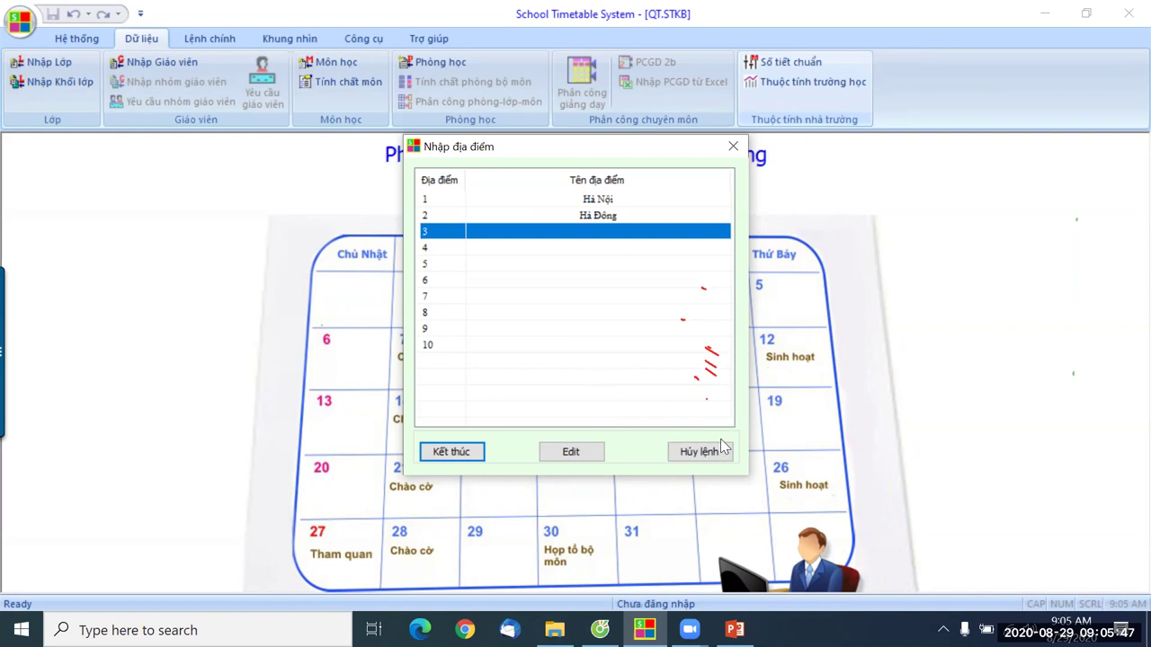
click(472, 454)
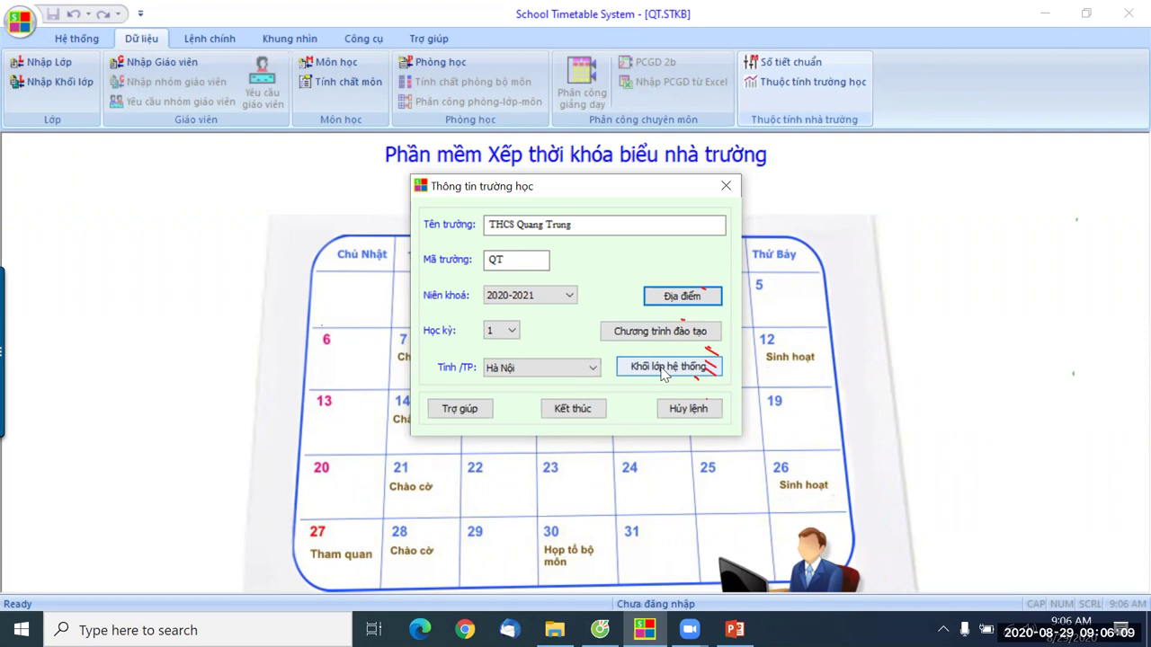
Add then remove Khối 5 so grades stay Khối 6–9, and close the school form
click(663, 374)
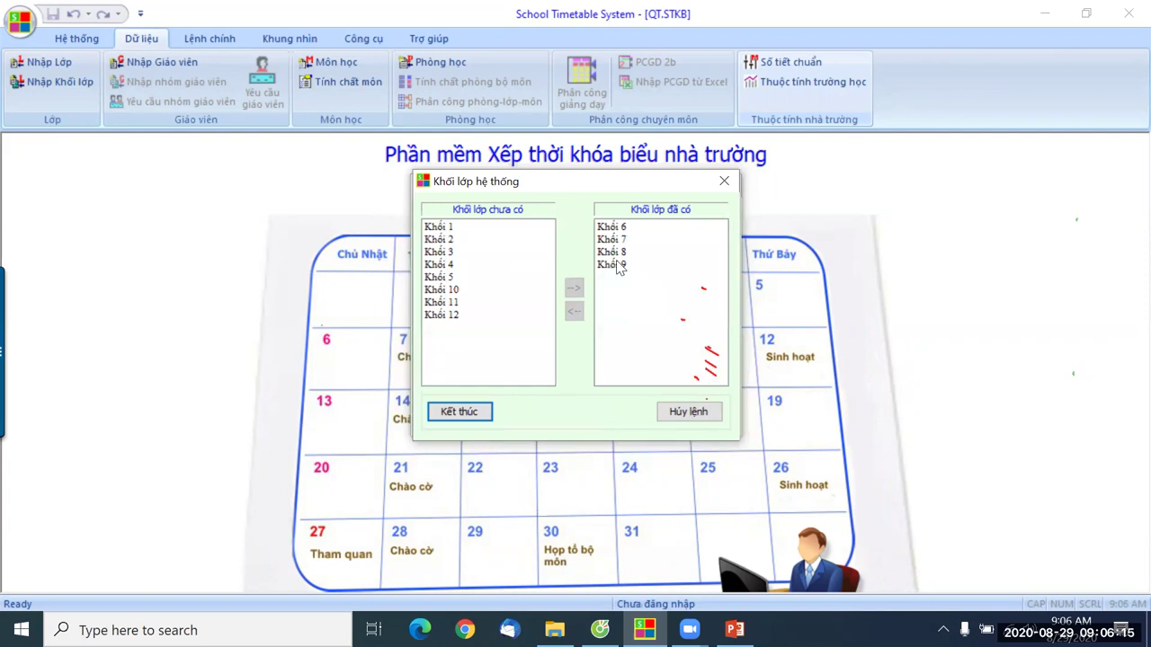
click(440, 279)
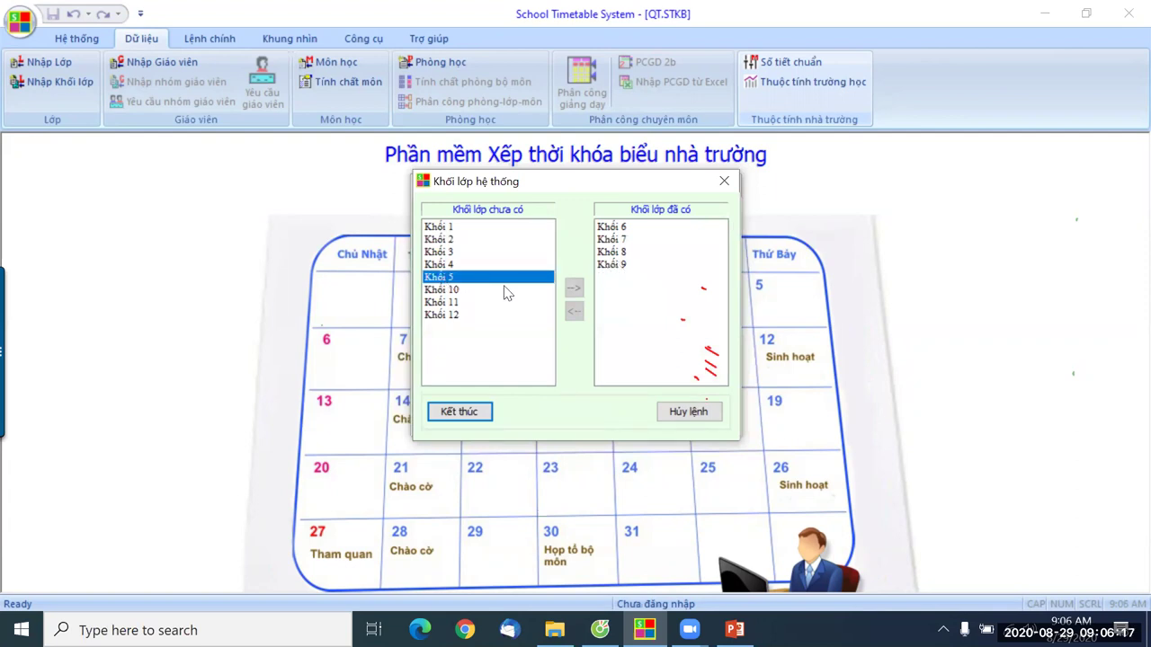
click(574, 288)
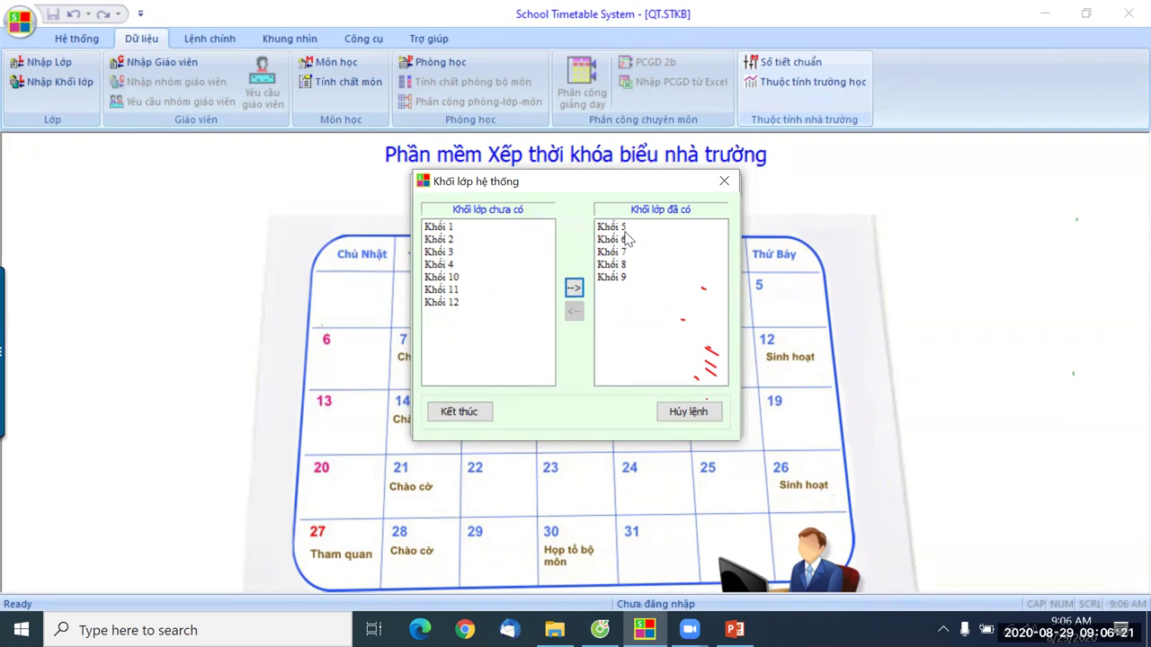
click(617, 228)
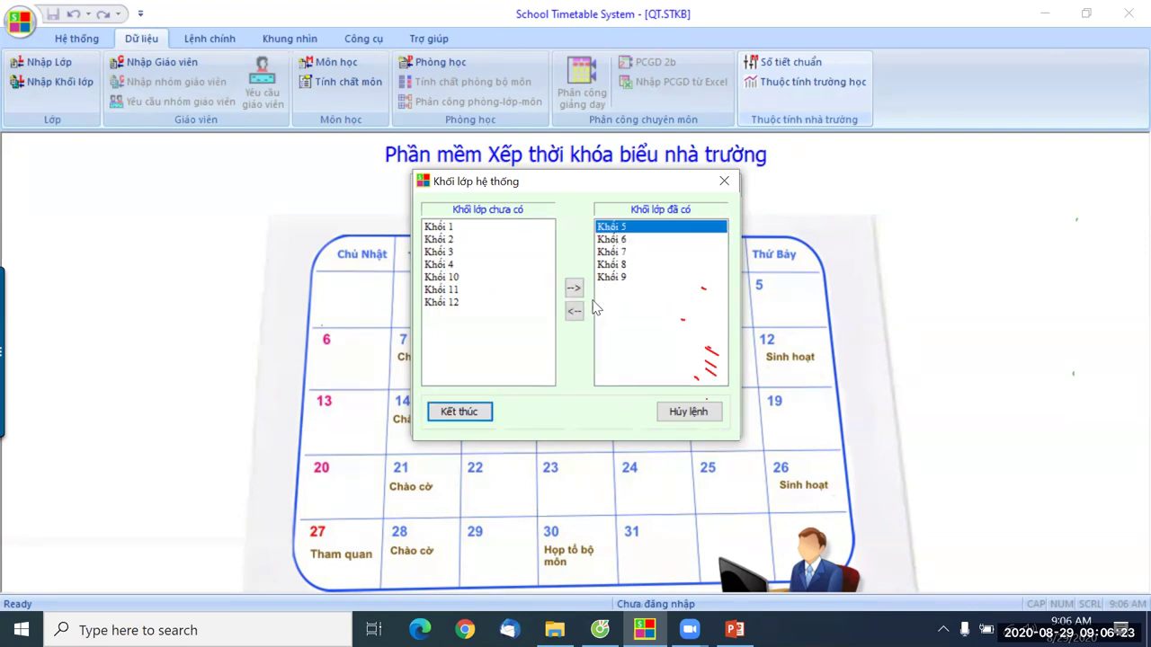
click(574, 311)
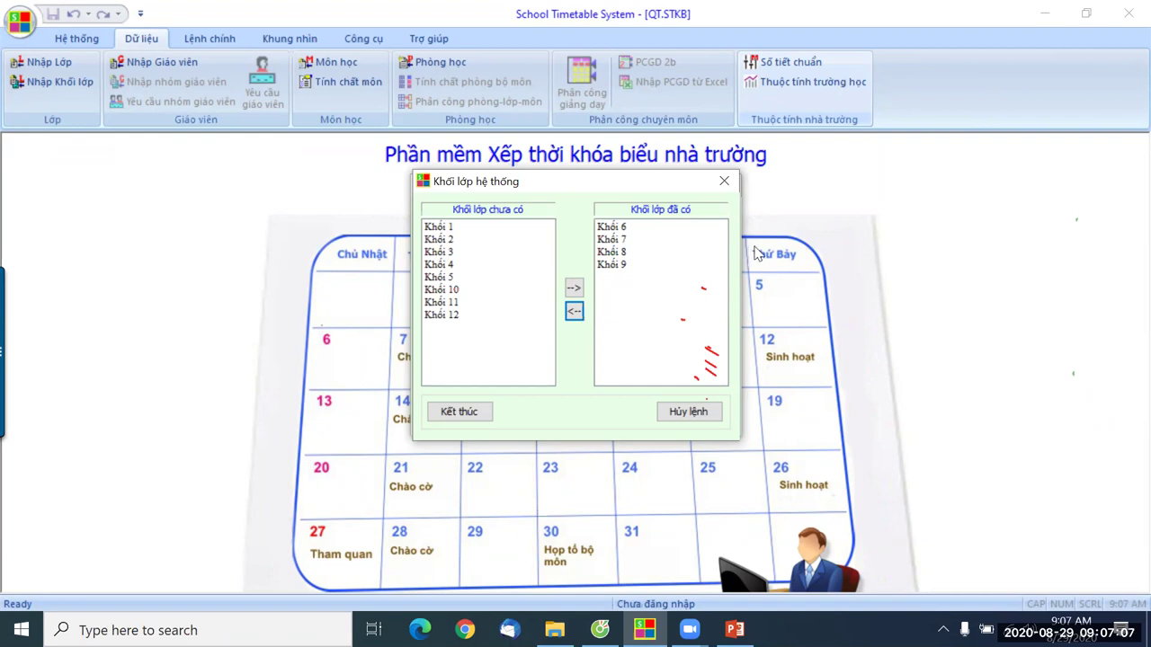
click(458, 411)
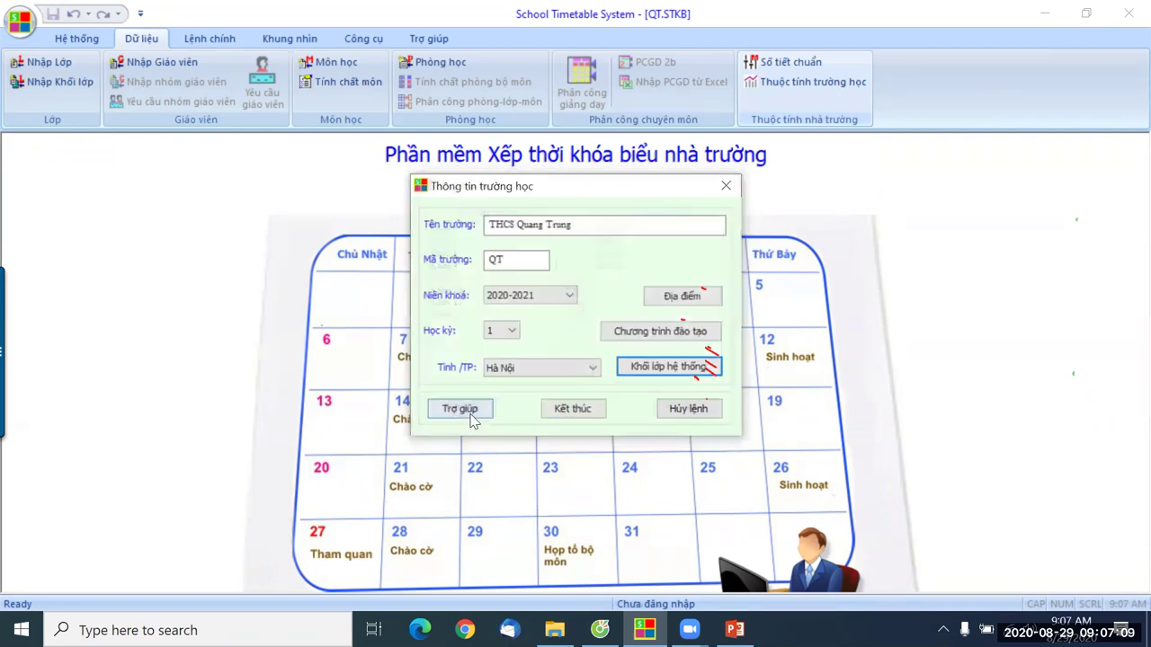
click(685, 410)
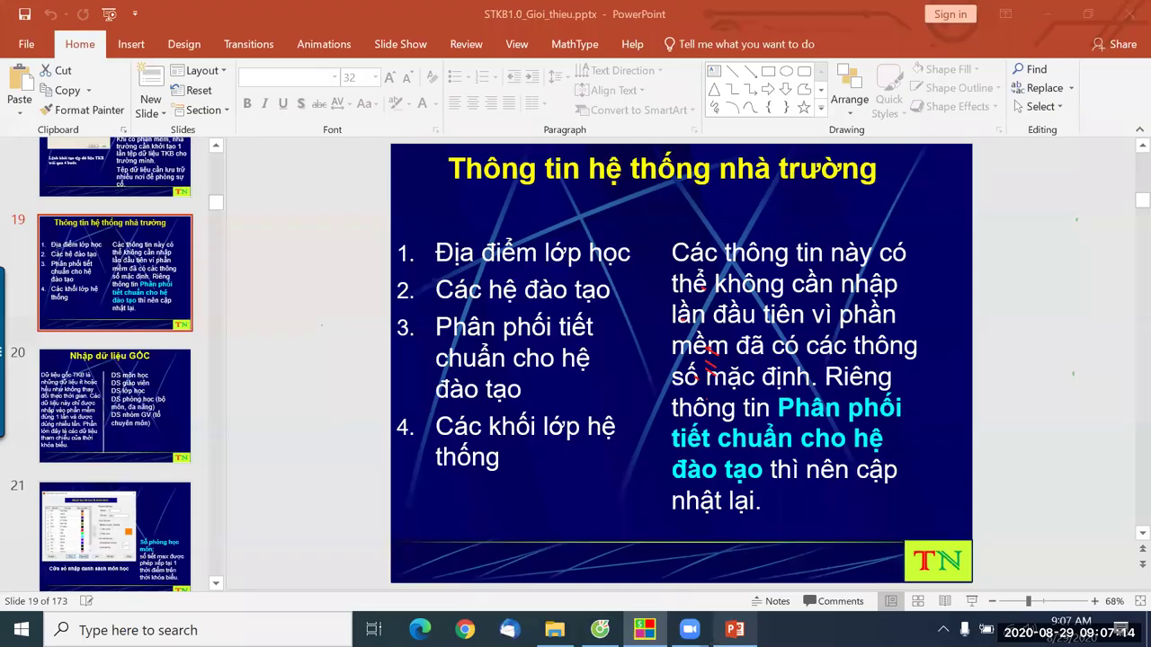
Bring up the STKB1.0_Gioi_thieu presentation at slide 20, 'Nhập dữ liệu GỐC'
click(734, 630)
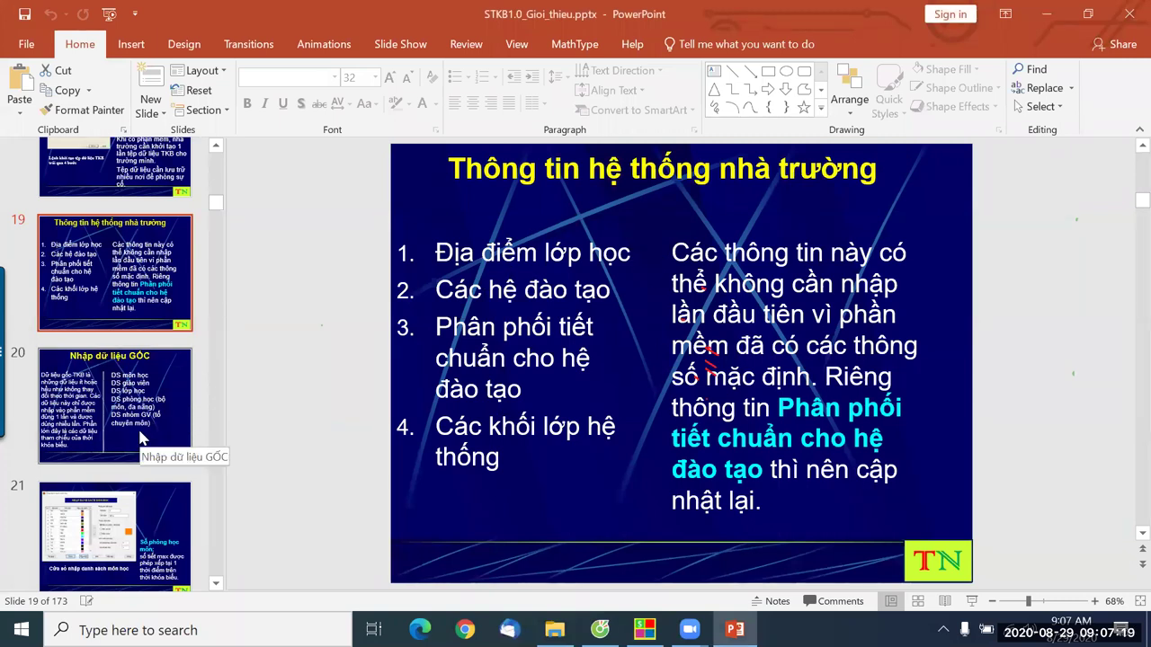
scroll(124, 353, down, 1)
click(126, 289)
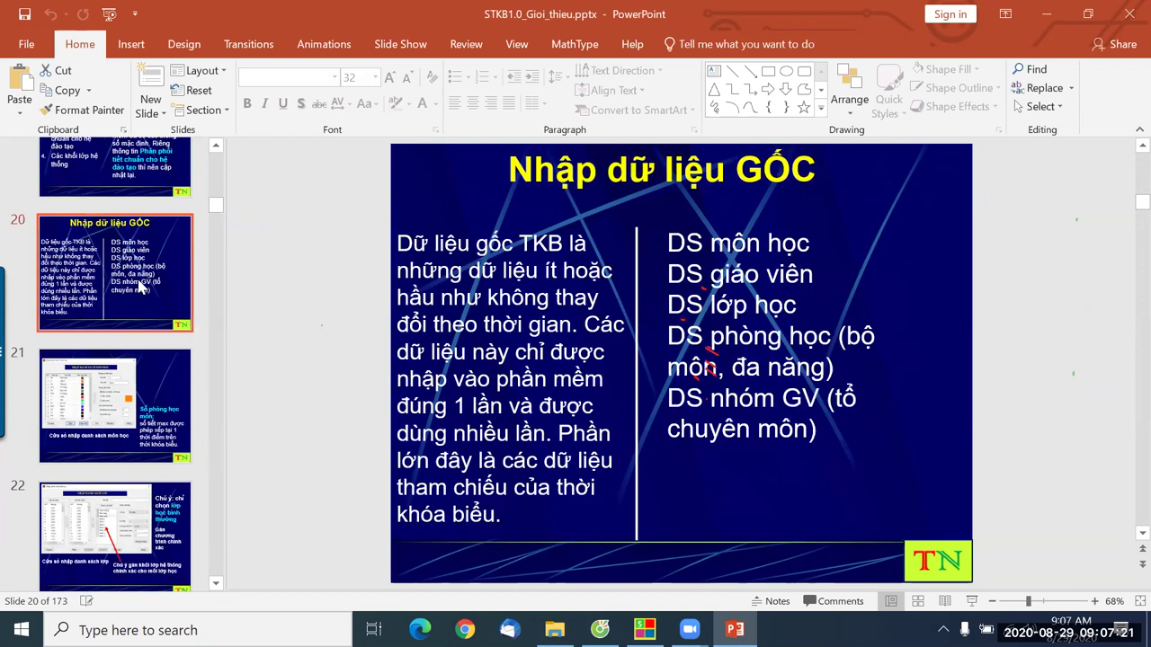
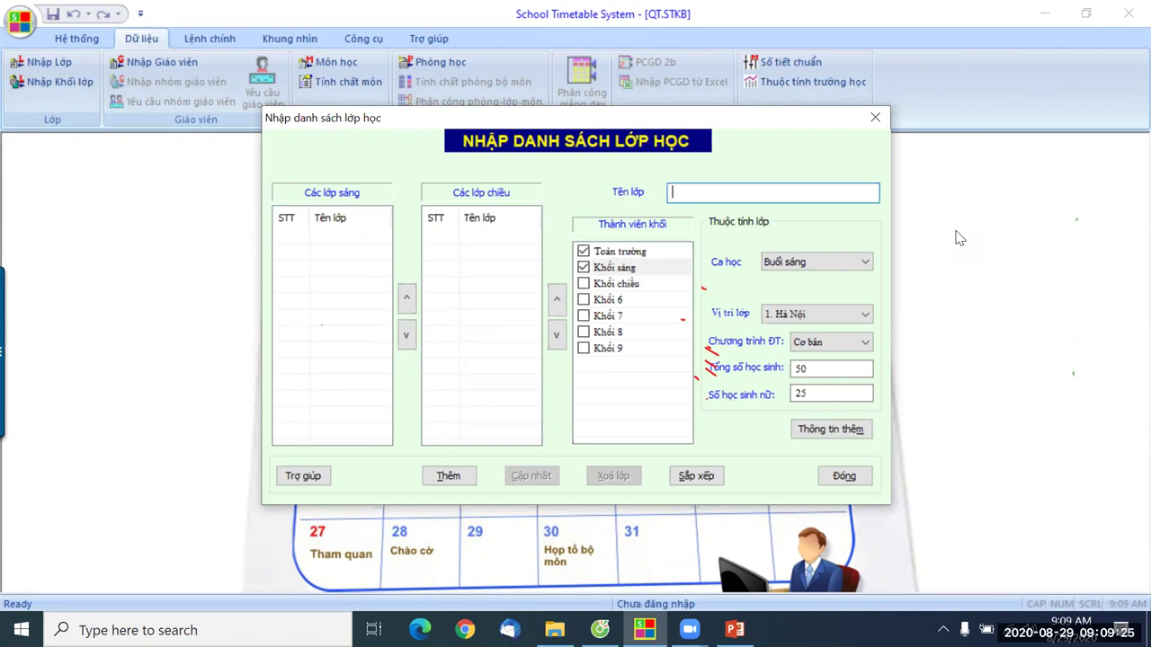
Add classes 6A, 6B and 6C as Buổi sáng classes under Khối 6
text(6A 6)
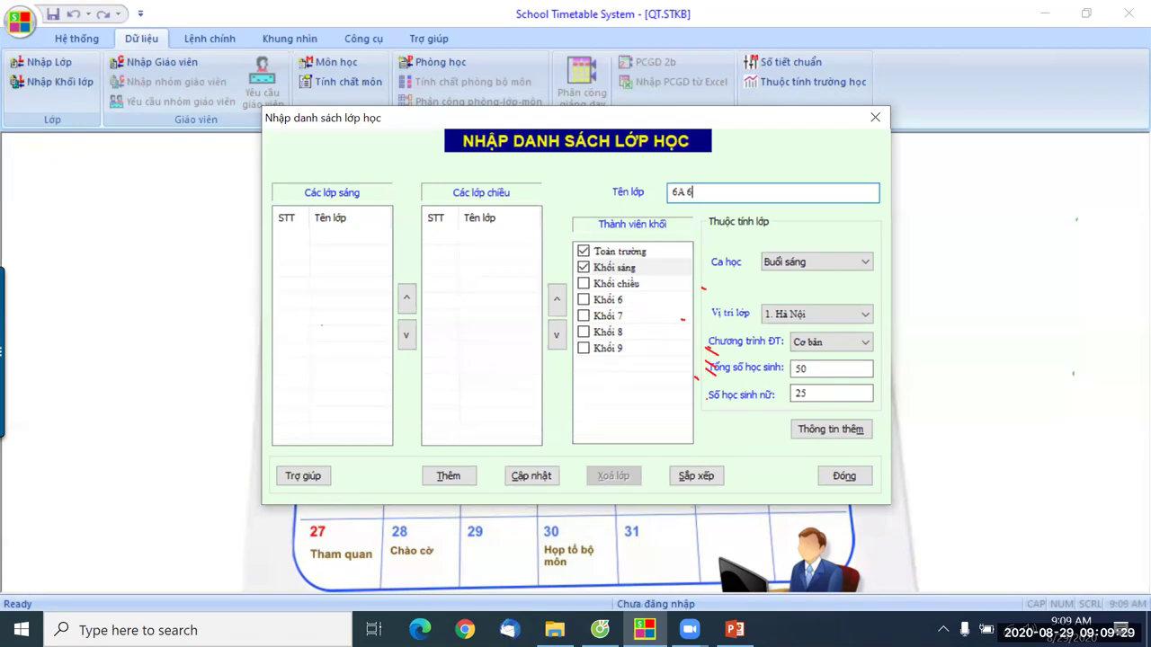
text(B 6C)
click(791, 262)
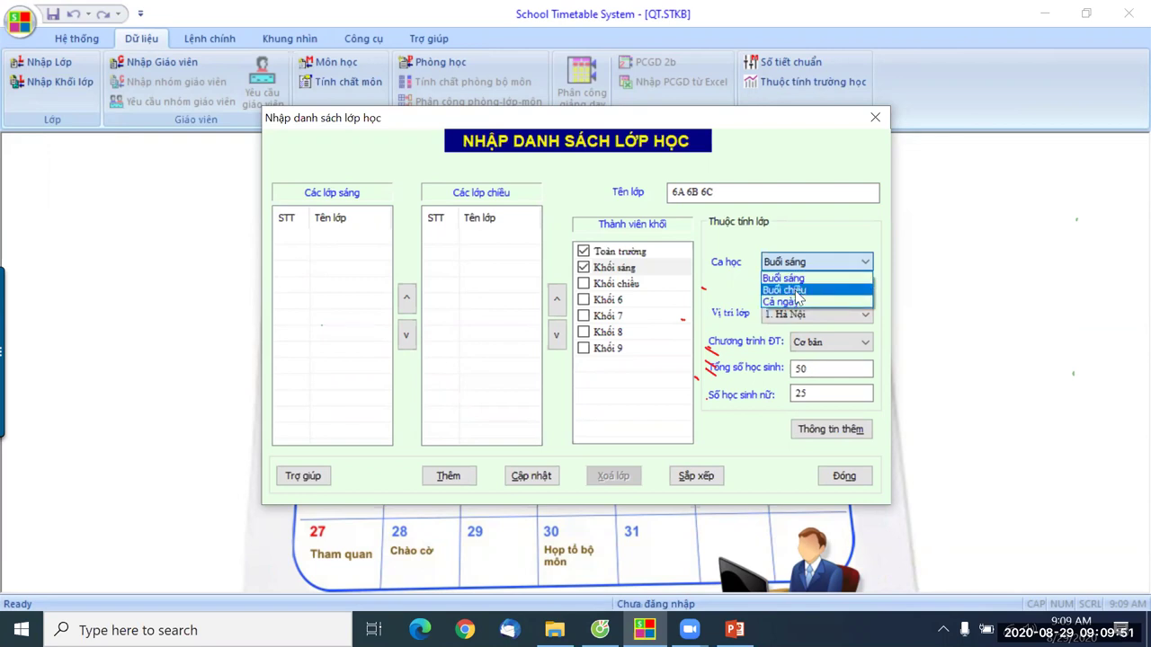
click(749, 299)
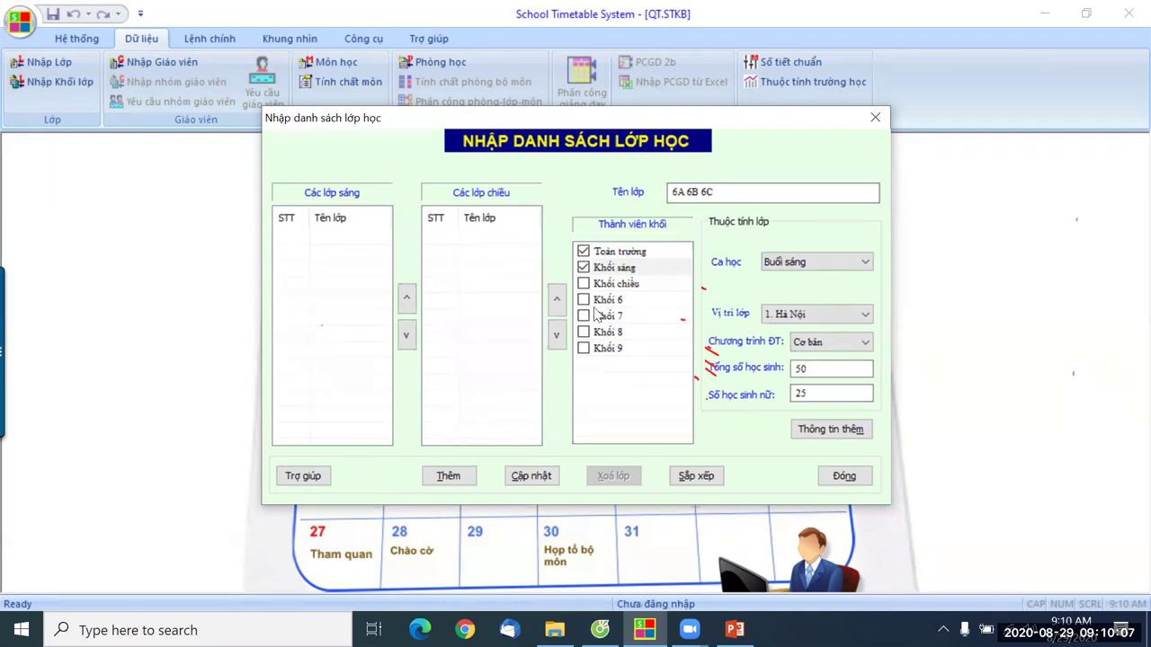
click(584, 300)
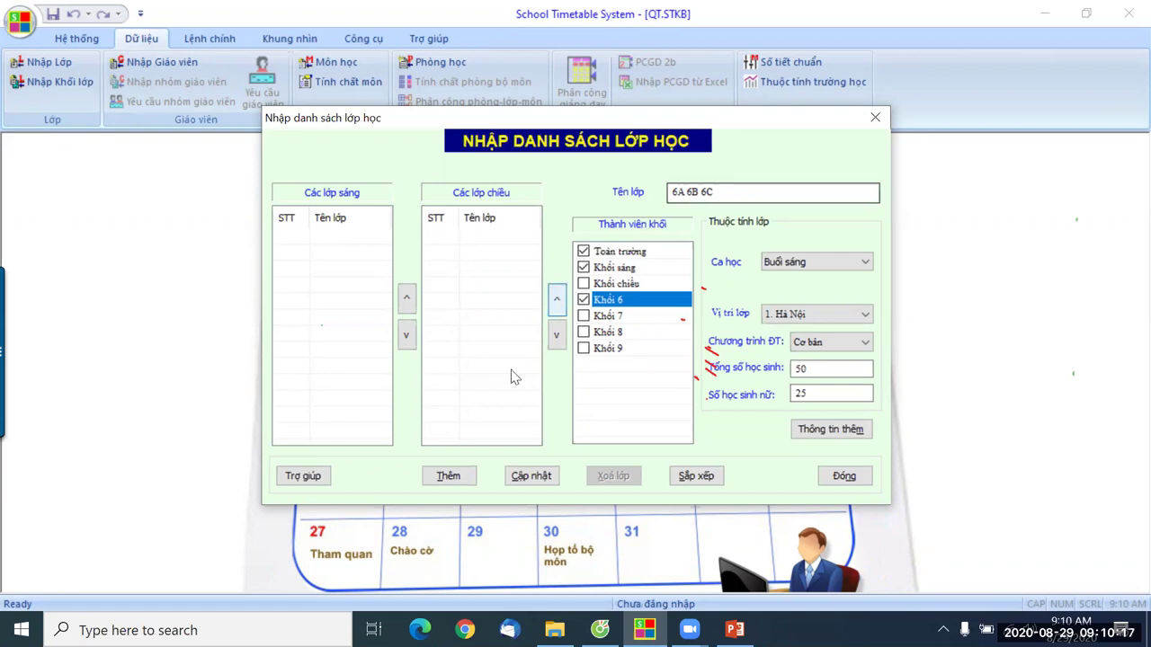
click(449, 476)
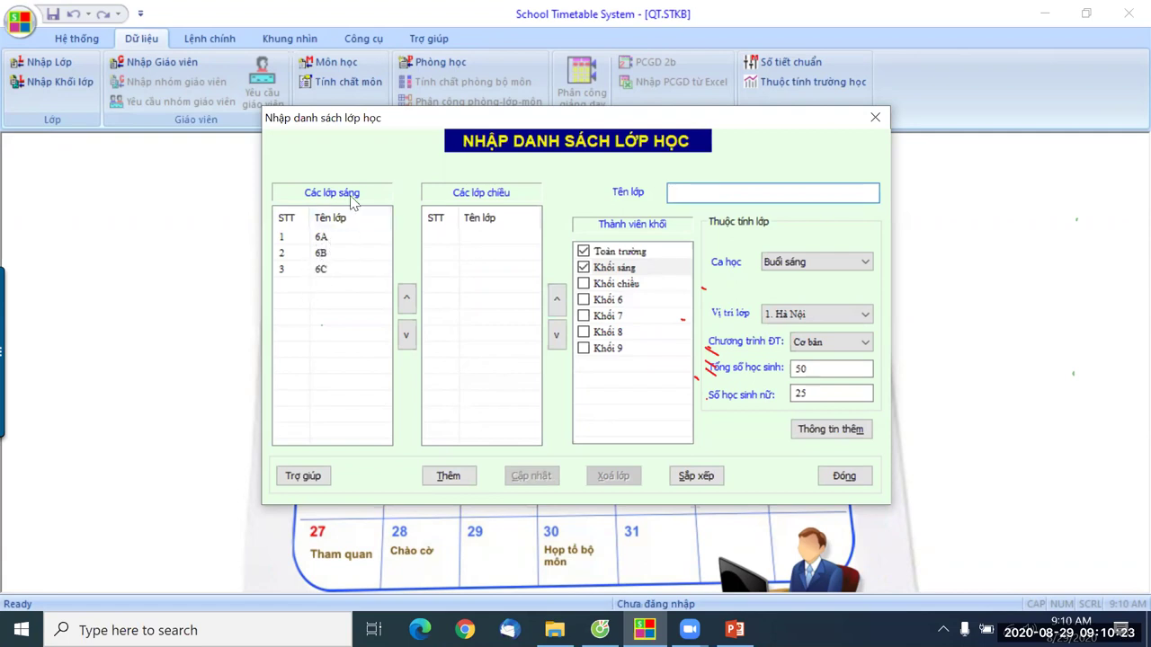
Review class 6A's saved details, then clear the form for new classes
click(324, 239)
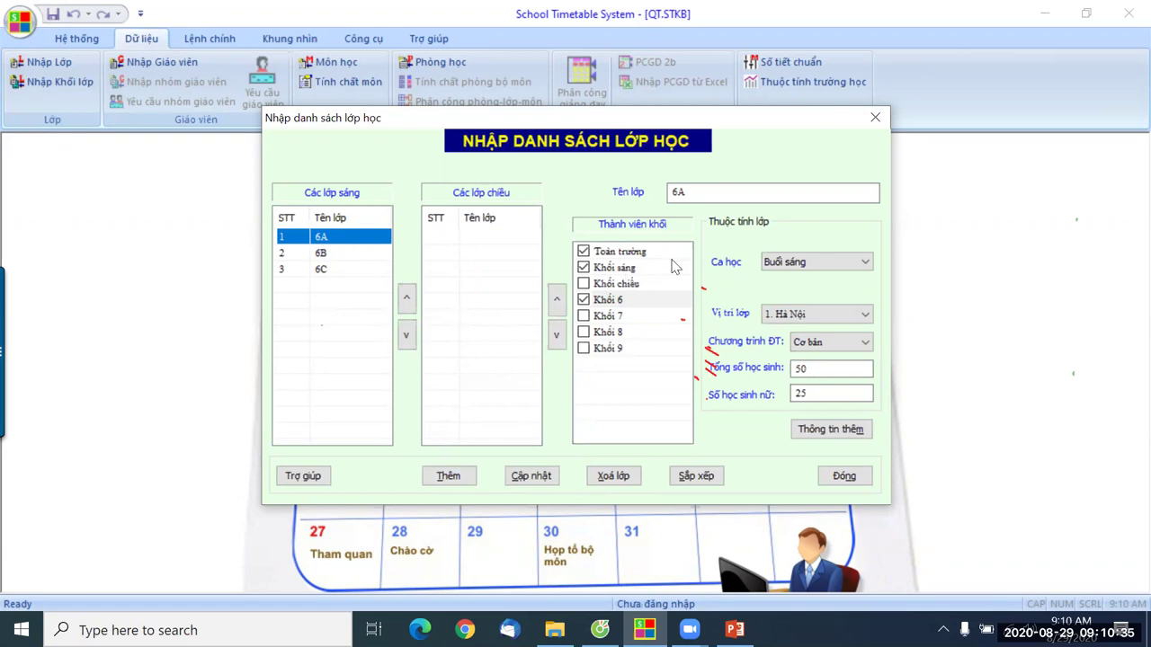
click(695, 196)
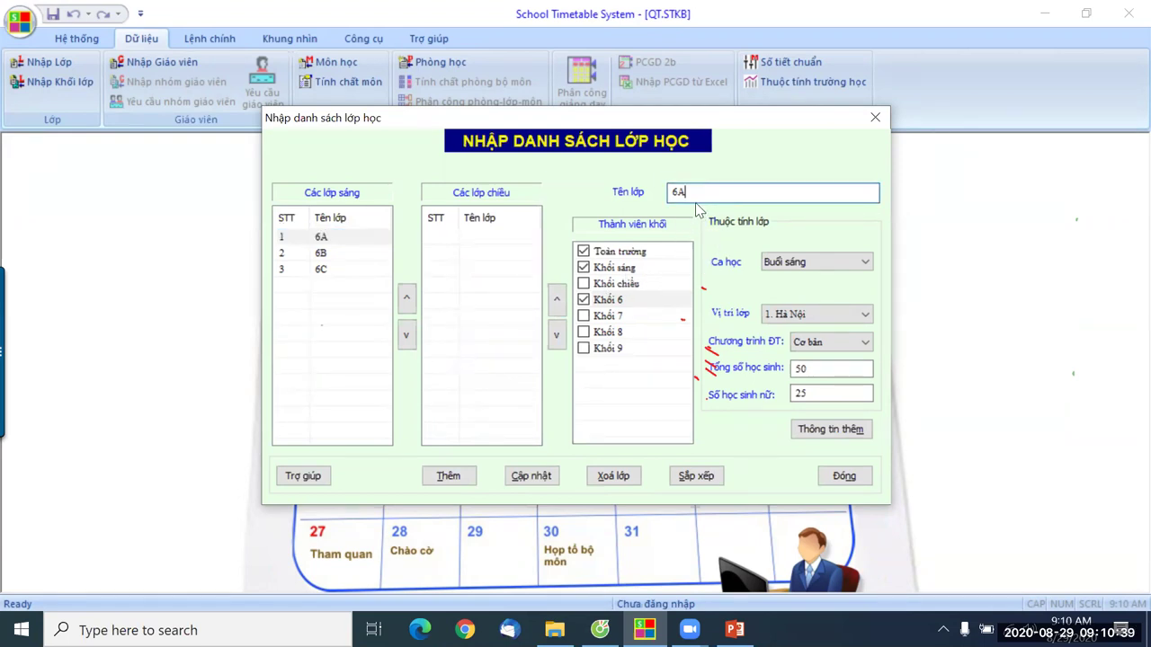
click(467, 477)
Fill in 7A 7B 7C with Buổi chiều and Khối 7, then reset the form
text(7A 7B 7C)
click(805, 260)
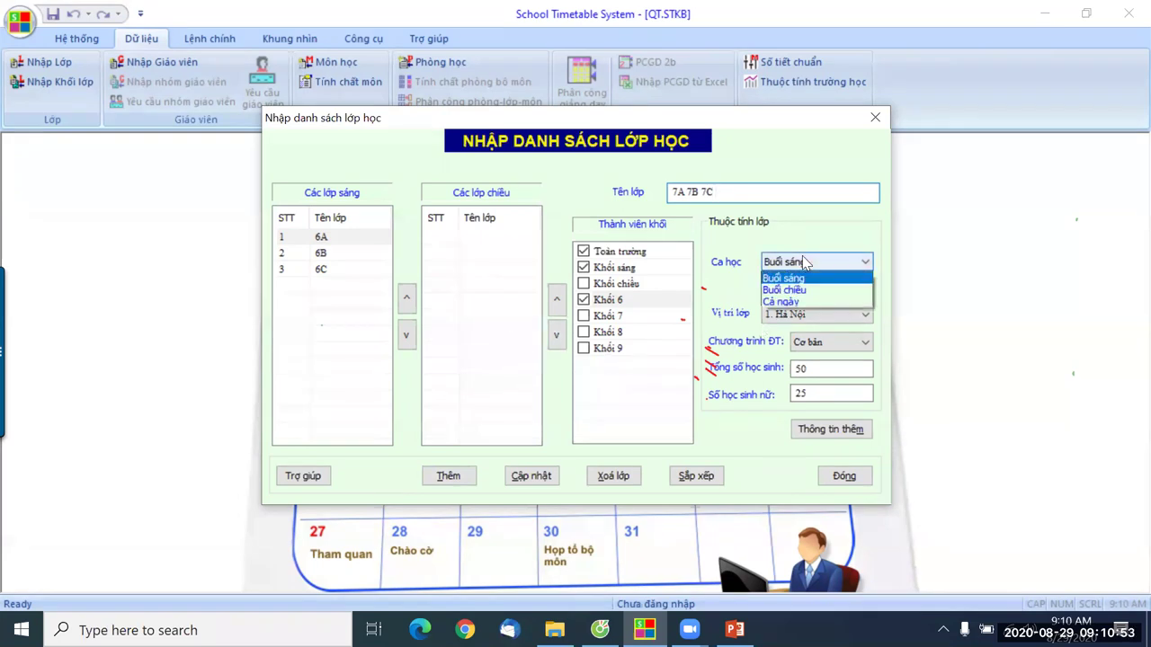
click(784, 290)
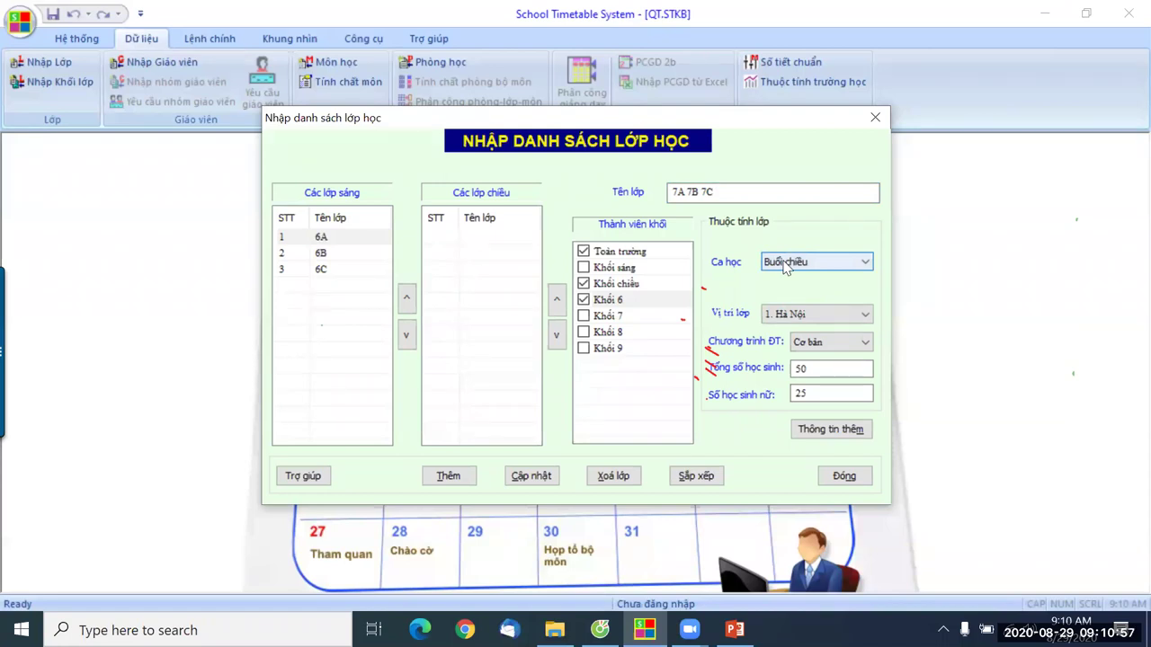
click(584, 316)
key(Up)
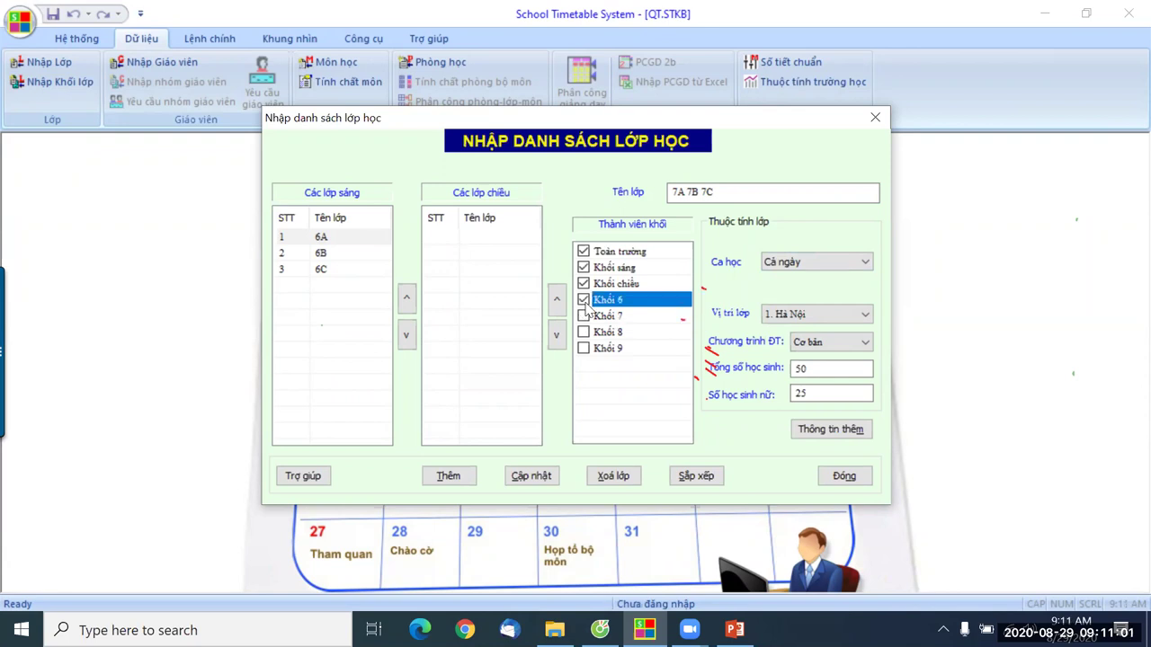
click(584, 316)
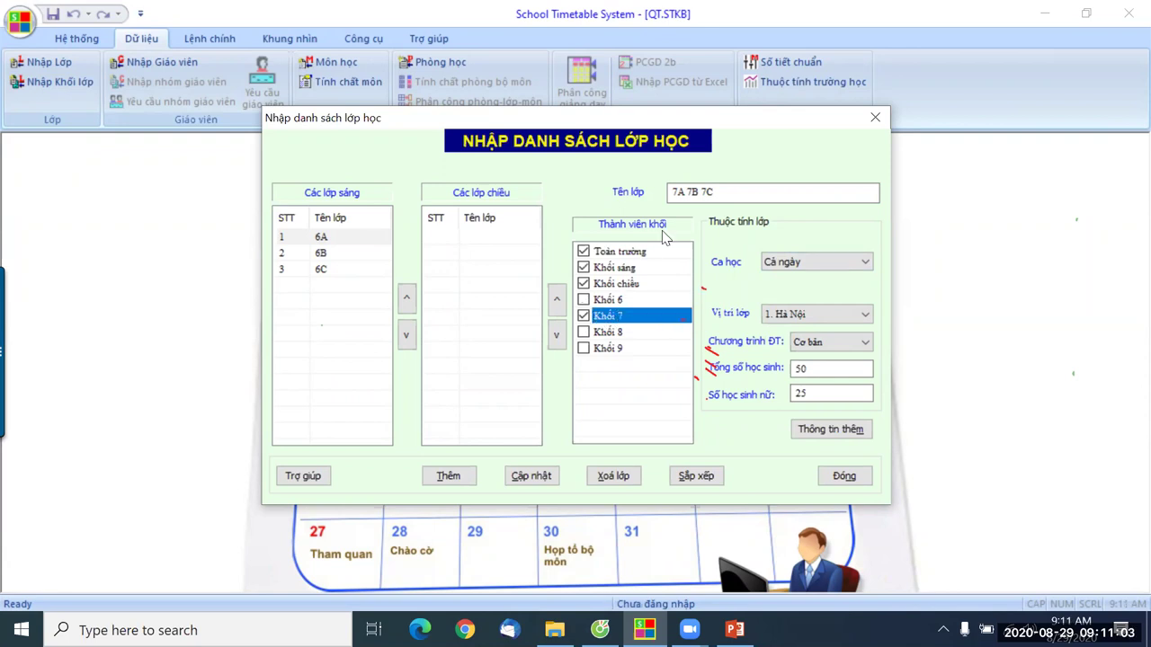
click(449, 476)
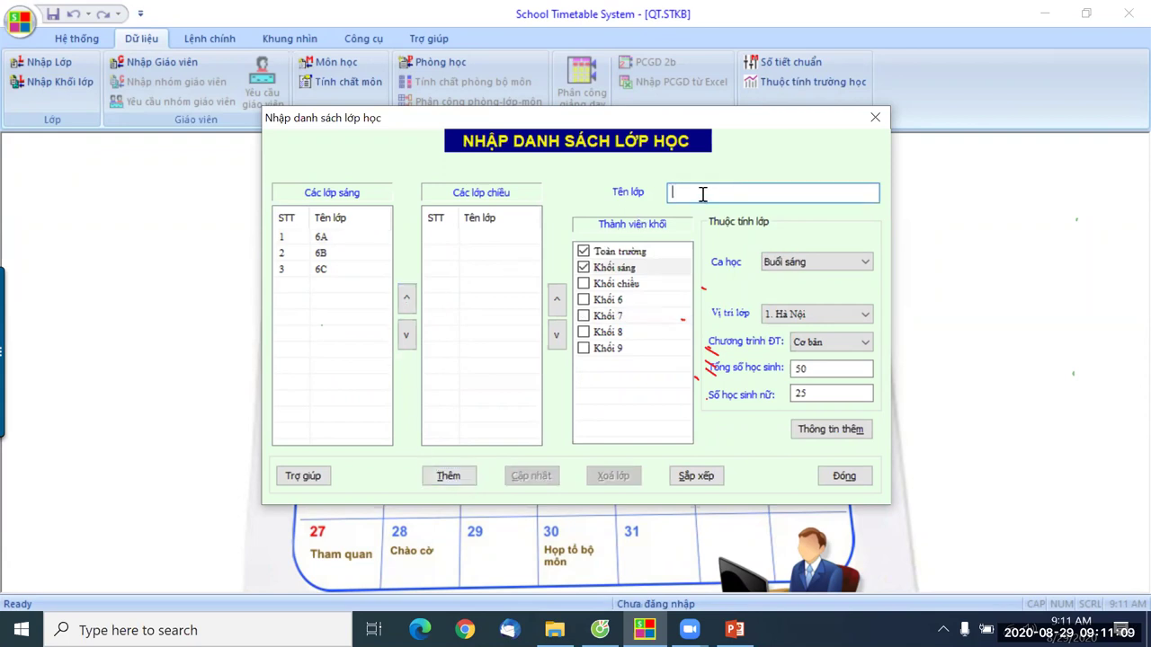
Re-enter 7A 7B 7C as Buổi chiều classes in Khối 7 and add them
text(7)
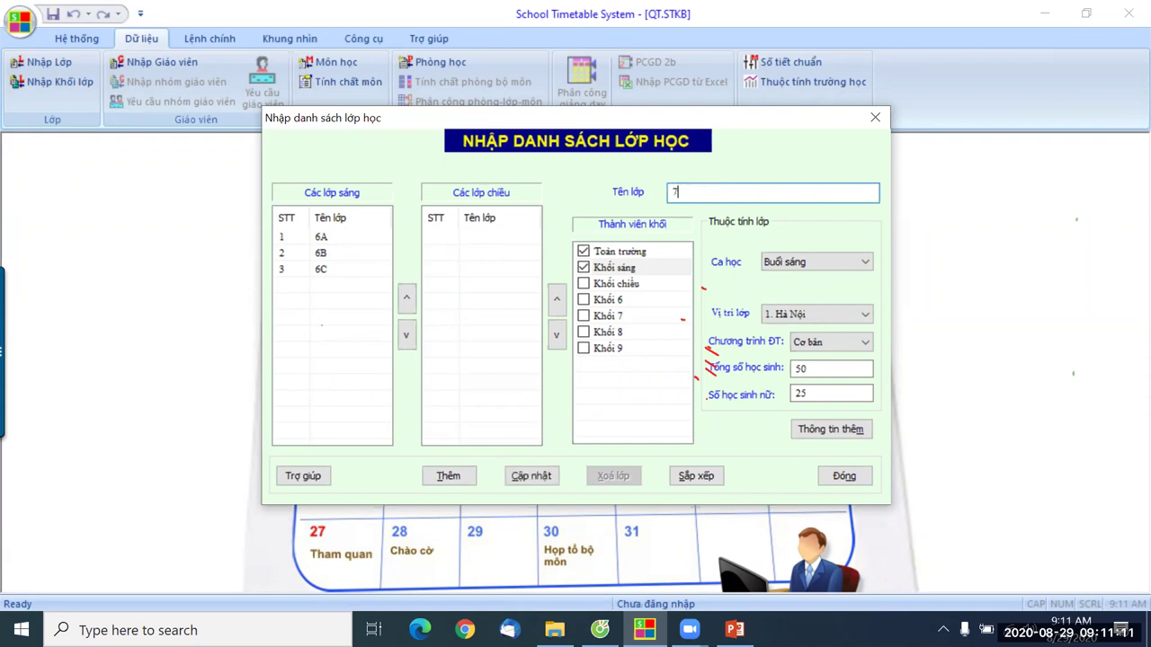
text(A 7B 7C)
click(814, 261)
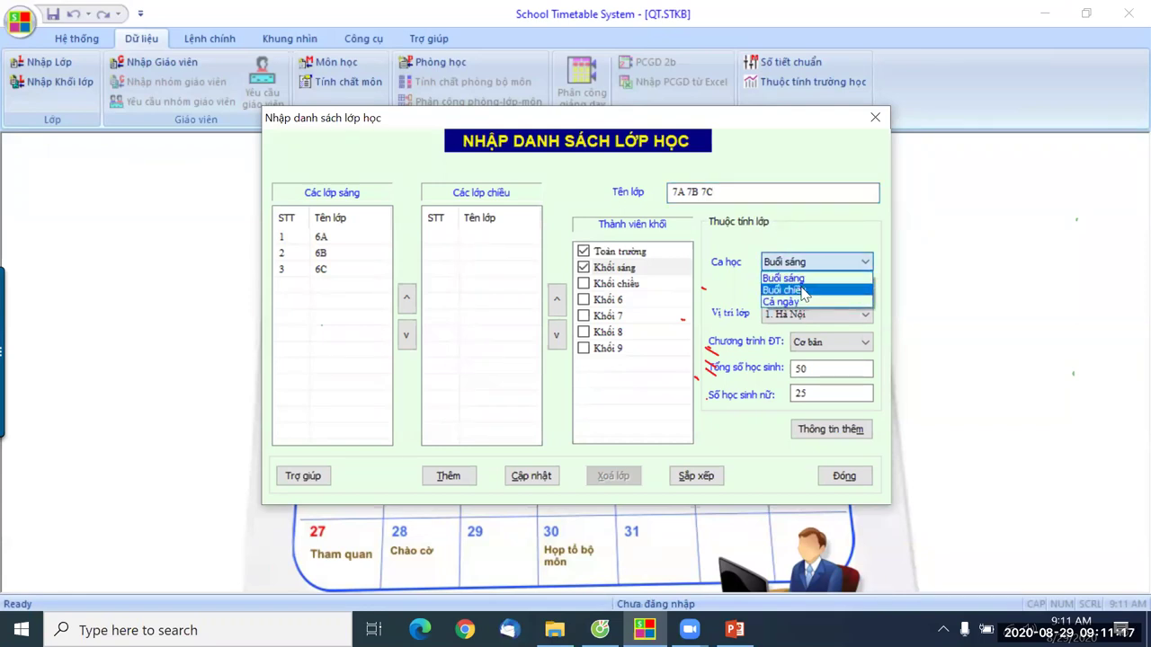
click(795, 288)
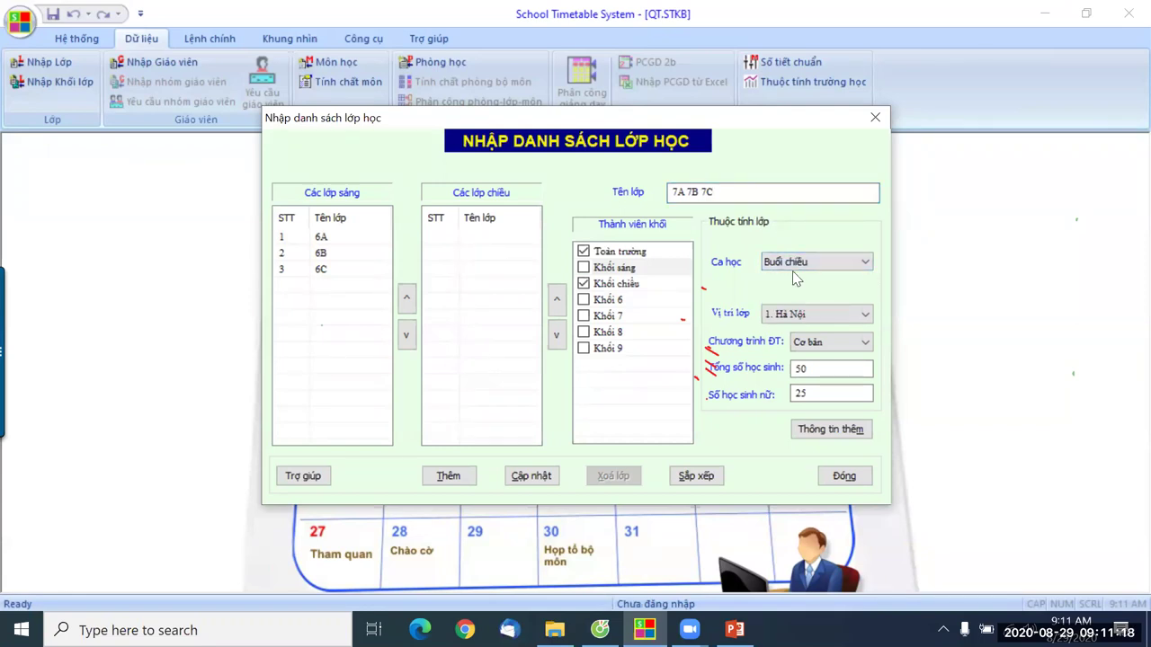
click(585, 317)
click(455, 476)
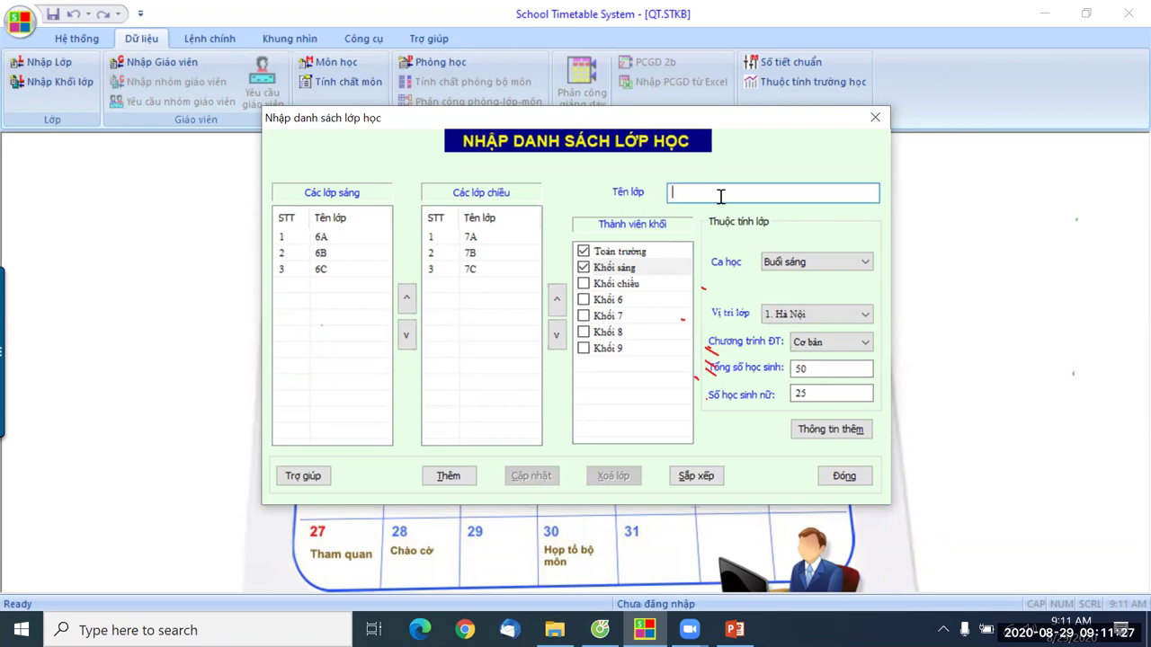
Add 8A, 8B and 8C as Cả ngày classes in Khối 8
text(8A)
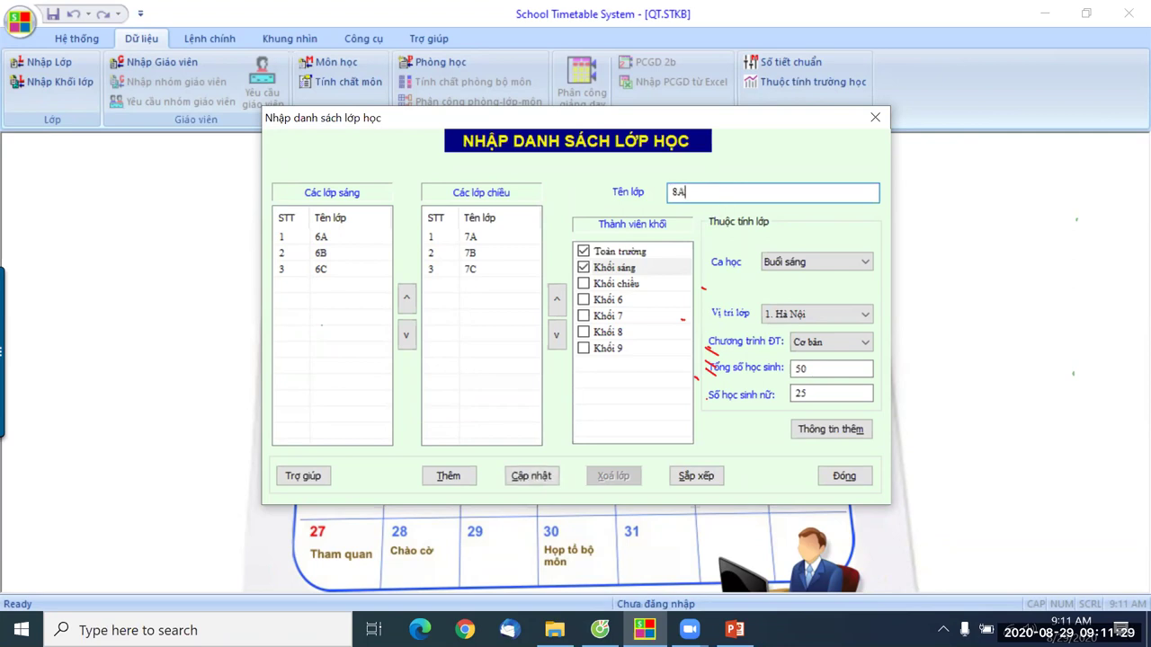
text( 8B 8C)
click(584, 333)
click(791, 262)
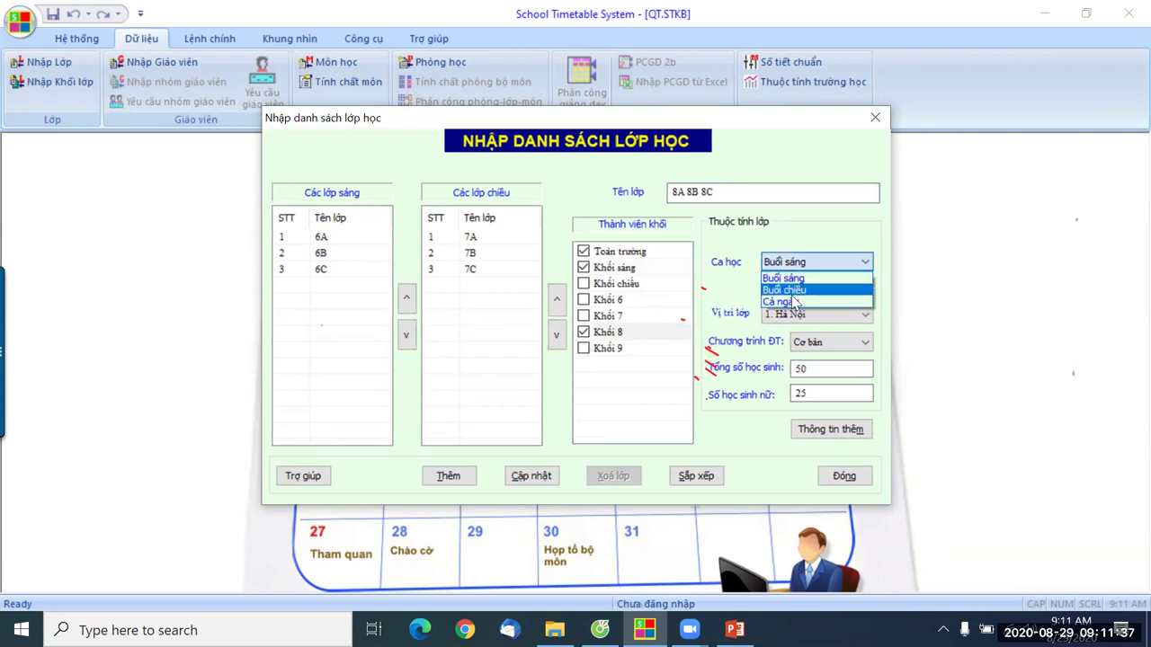
click(795, 303)
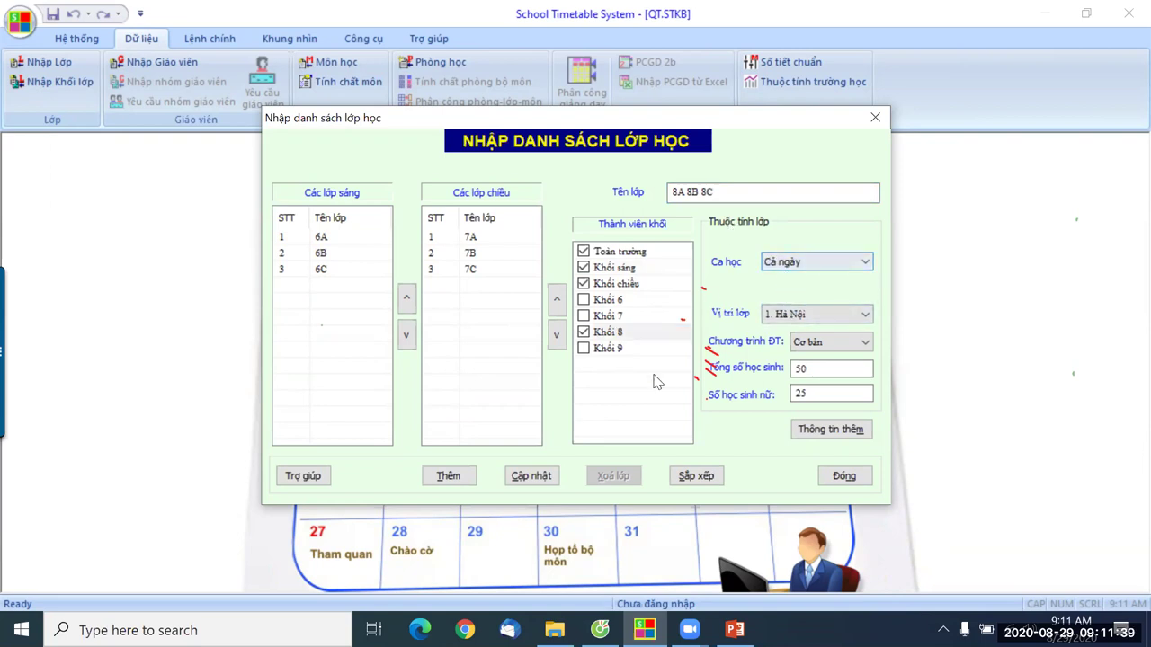
click(448, 476)
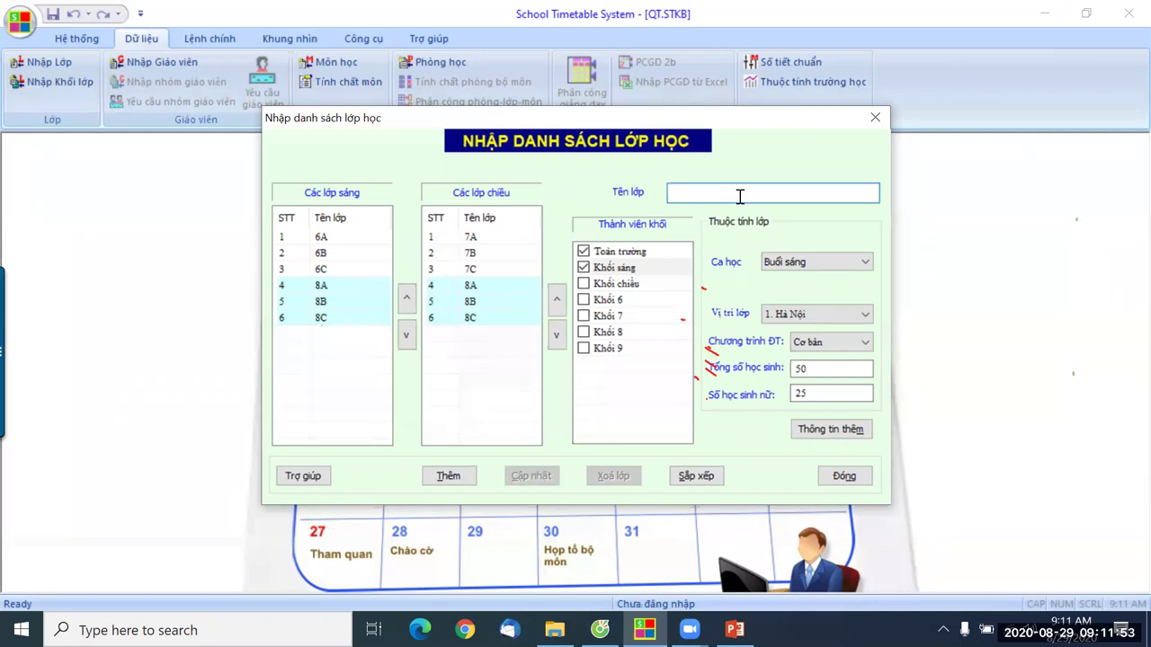
Add the grade 9 classes, starting with 9A and 9B, as Cả ngày classes in Khối 9
text(9A 9B 9C 9D)
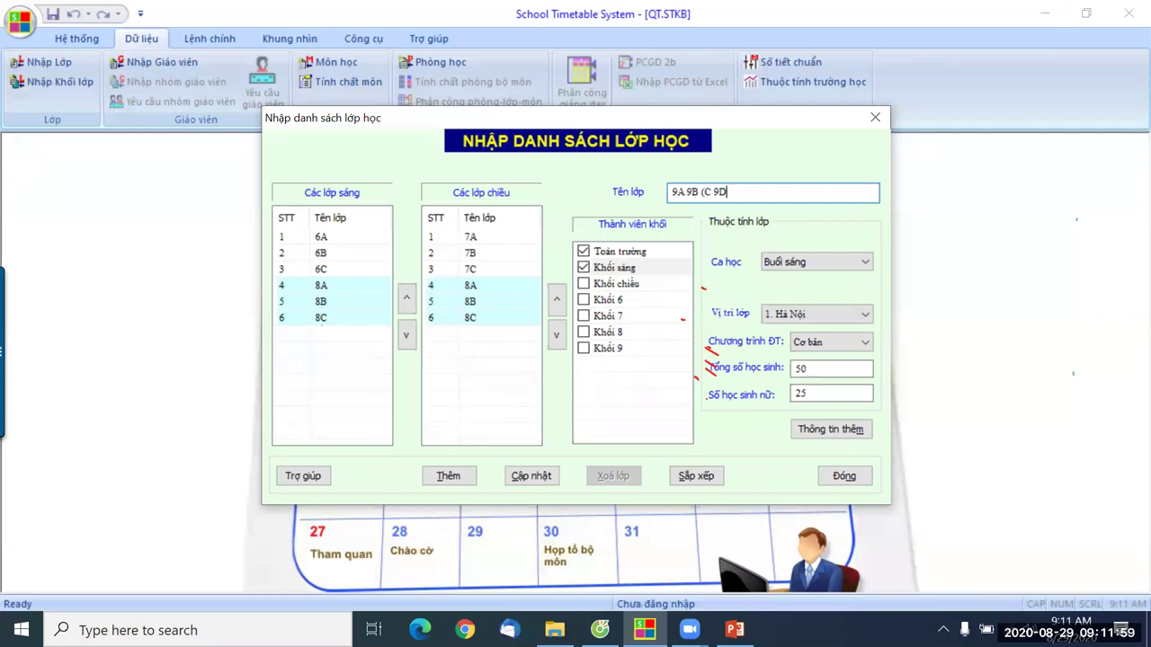
click(799, 262)
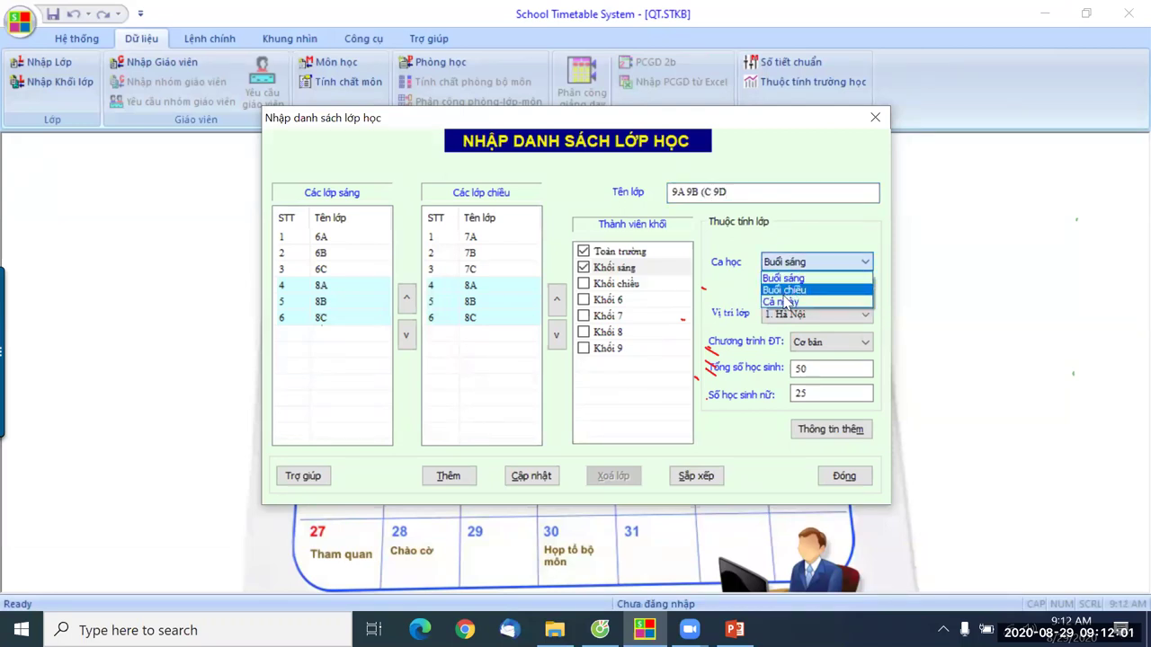
click(785, 303)
click(590, 356)
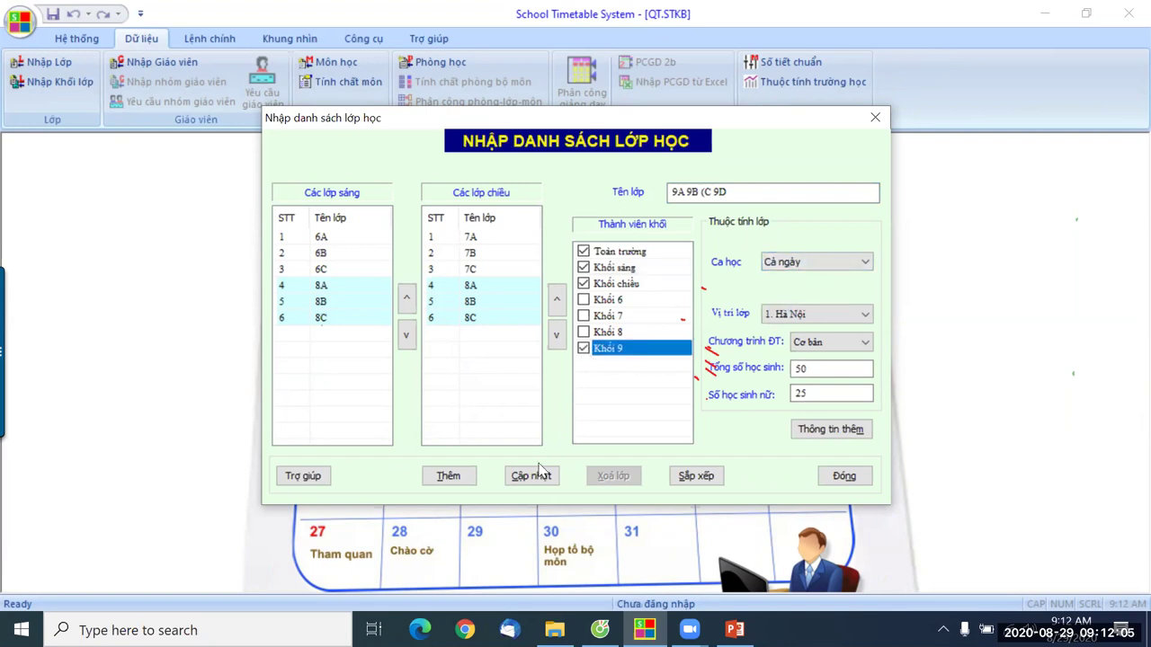
click(451, 480)
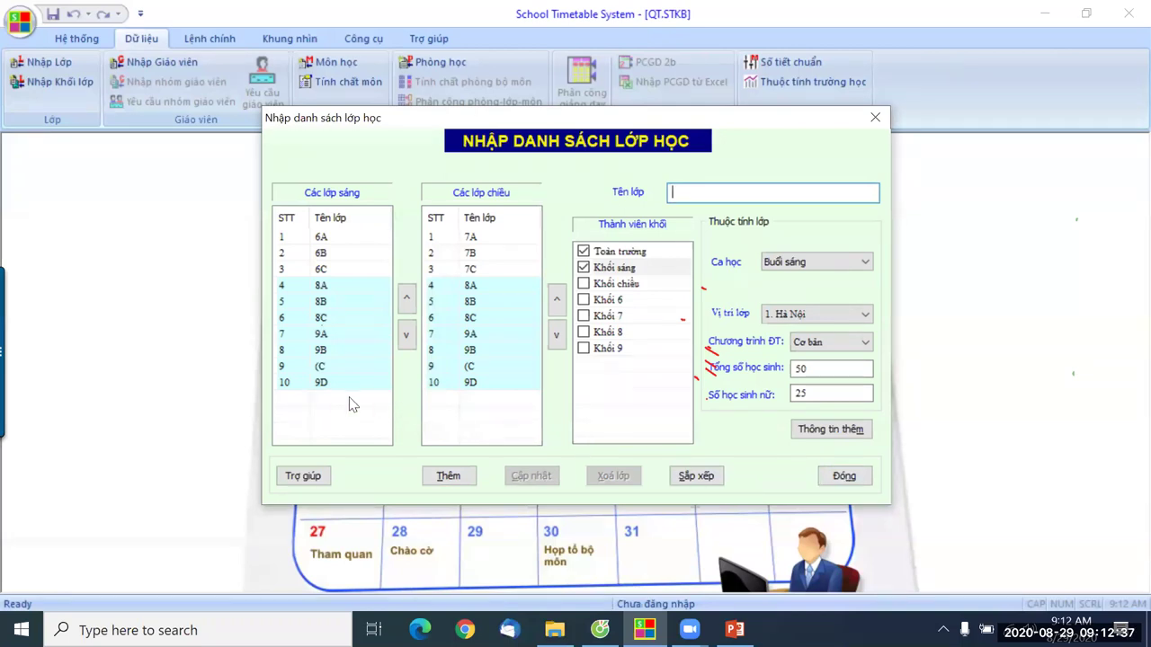
Check class 6B's details, then close the class entry form with Đóng
click(341, 258)
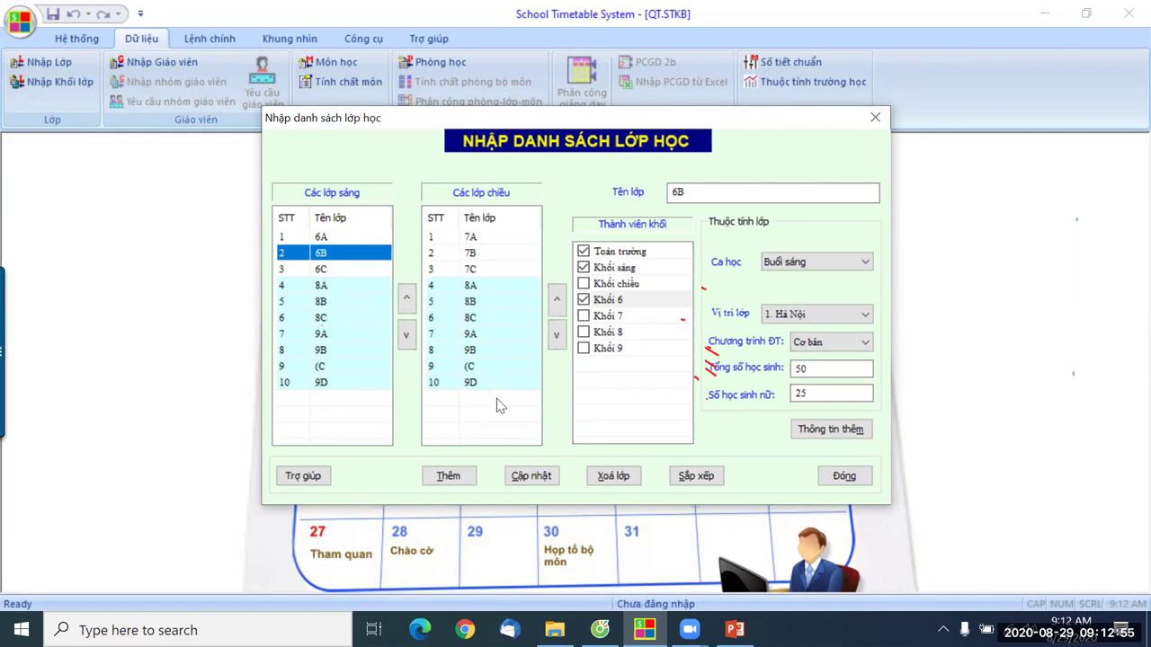
click(844, 477)
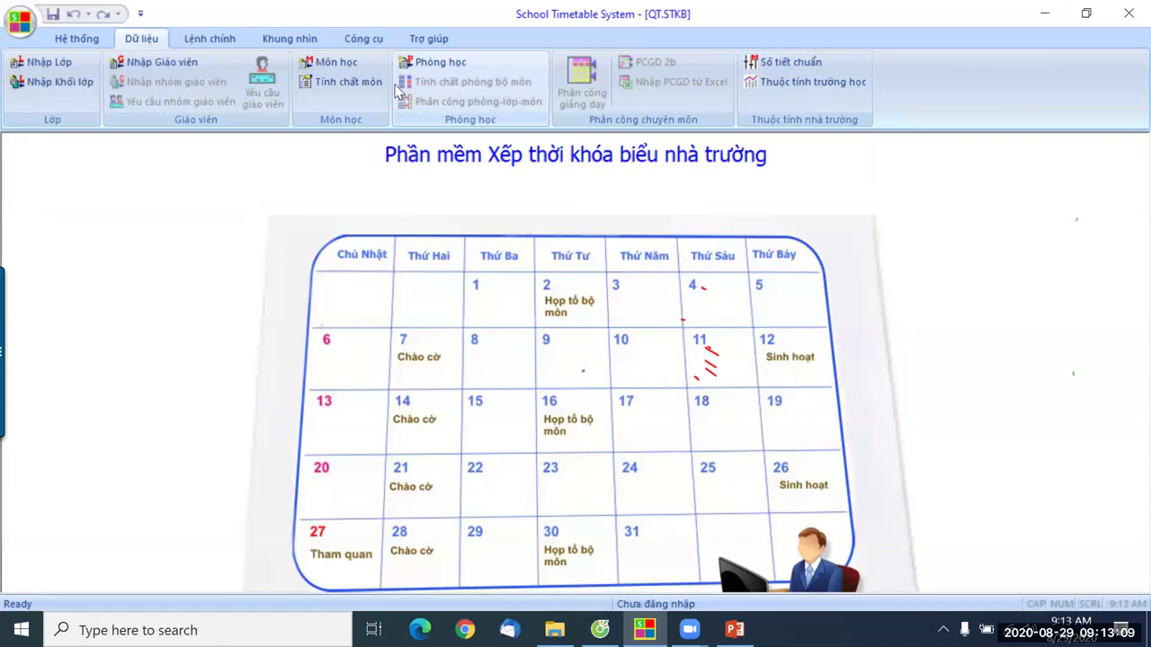
Open the Môn học subject list, select Sinh hoạt, and scroll through the subjects
click(333, 63)
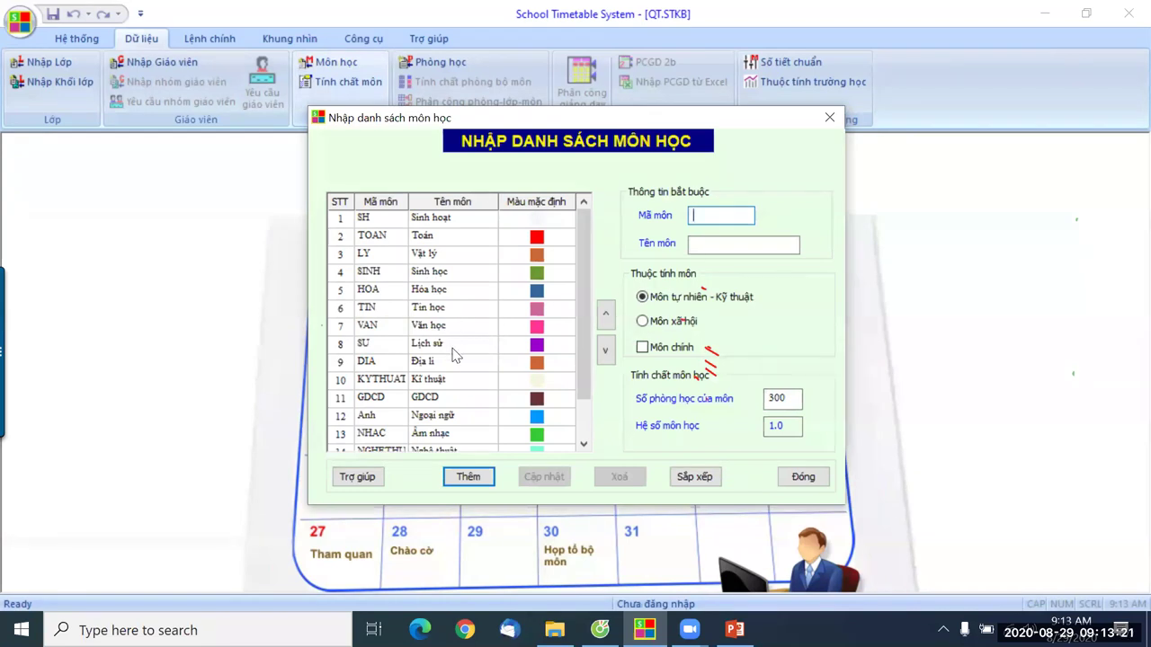
click(440, 224)
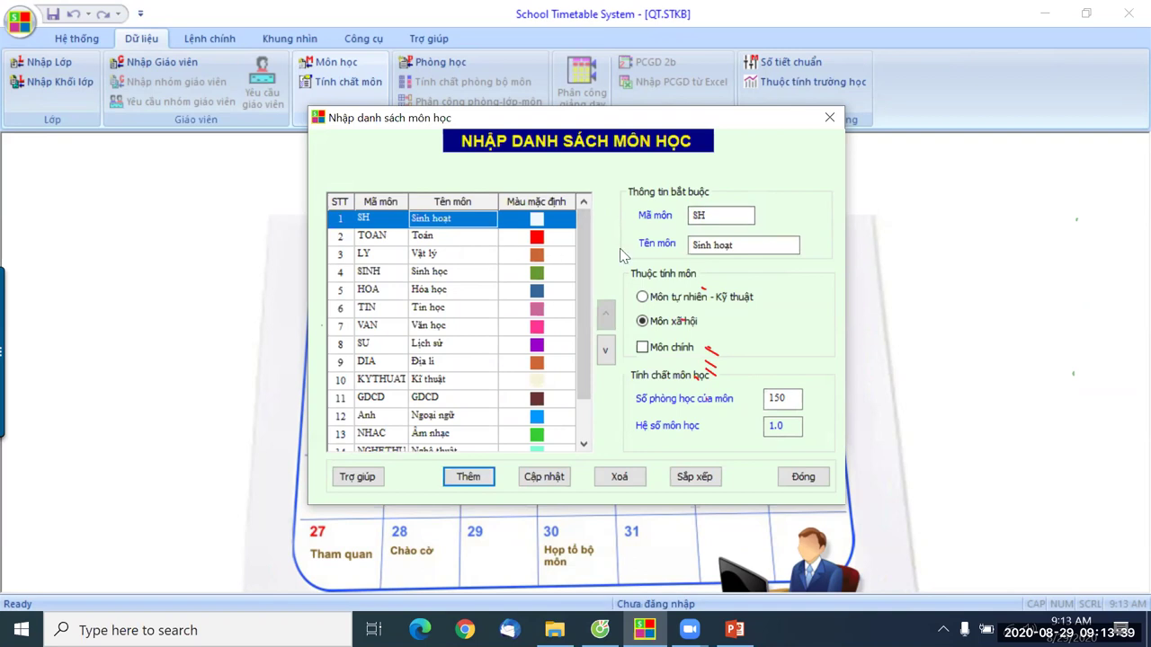
scroll(443, 351, down, 1)
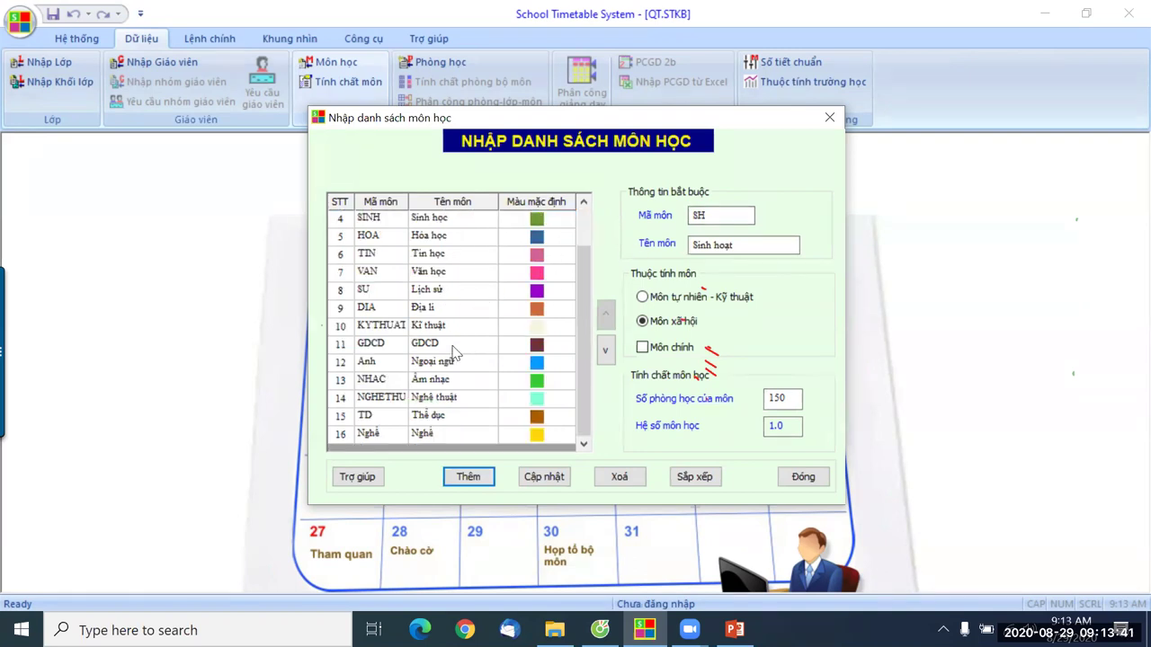
Delete the Nghề, Âm nhạc and Nghệ thuật subjects, confirming each removal with Đồng ý
click(424, 436)
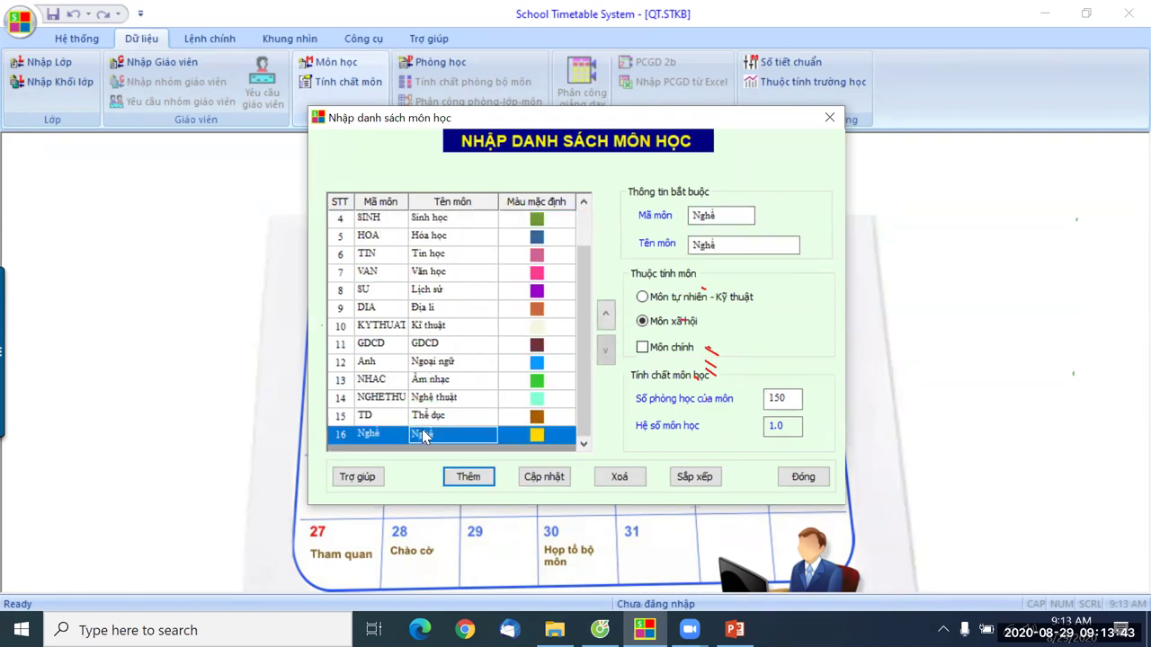
click(636, 481)
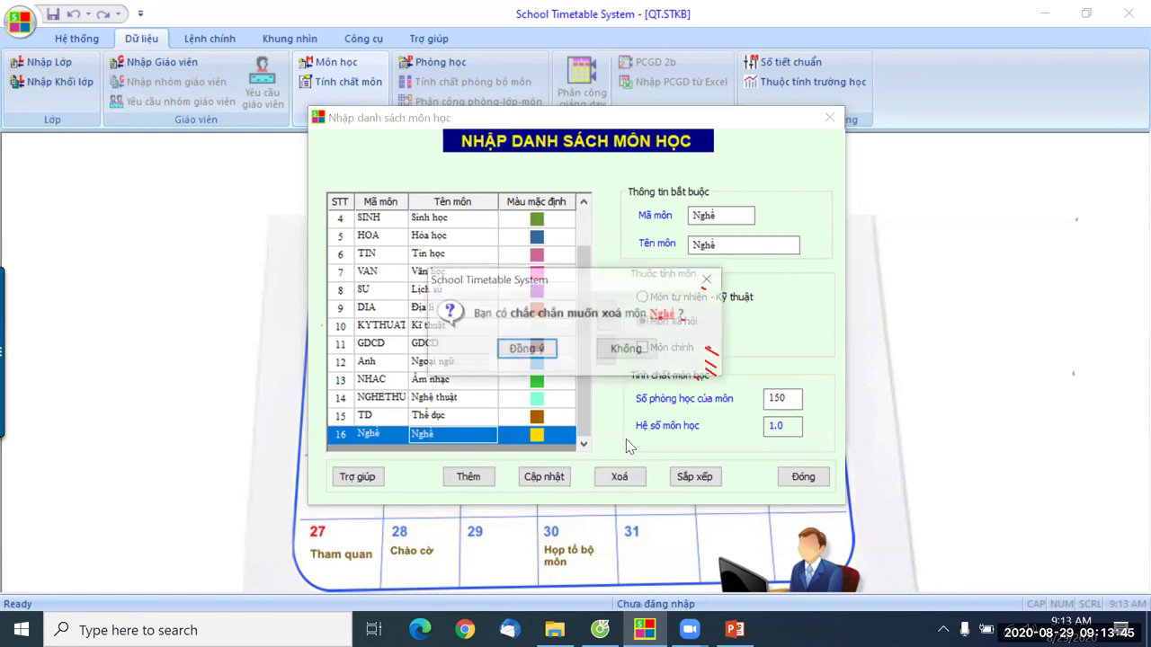
click(528, 348)
scroll(489, 438, down, 1)
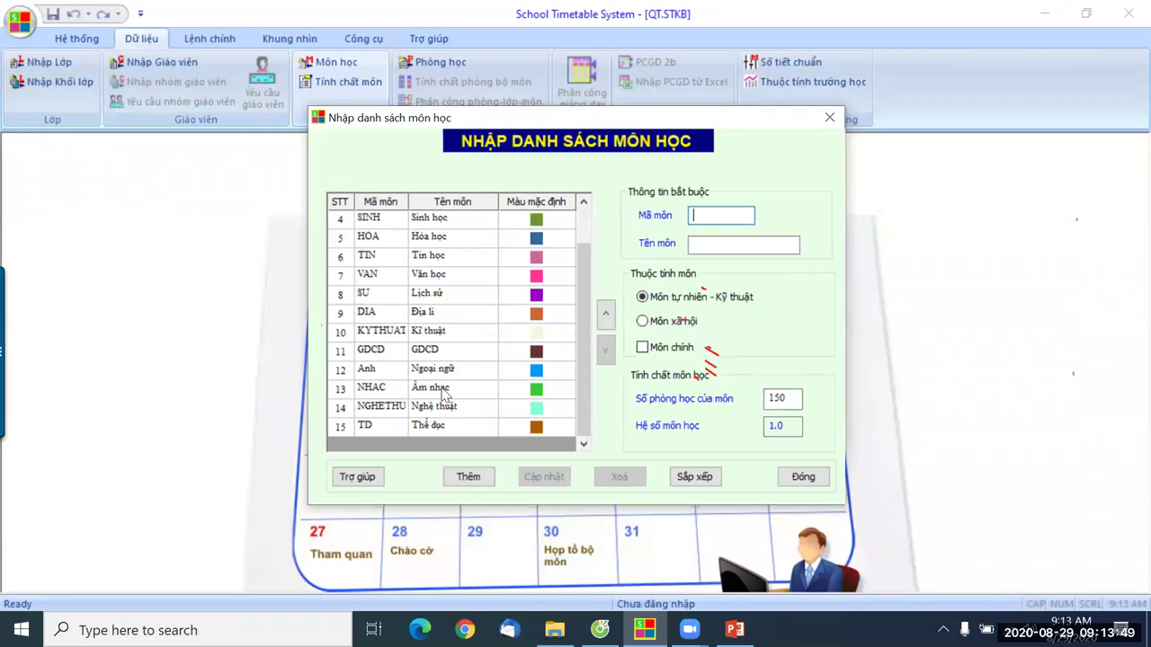
click(440, 393)
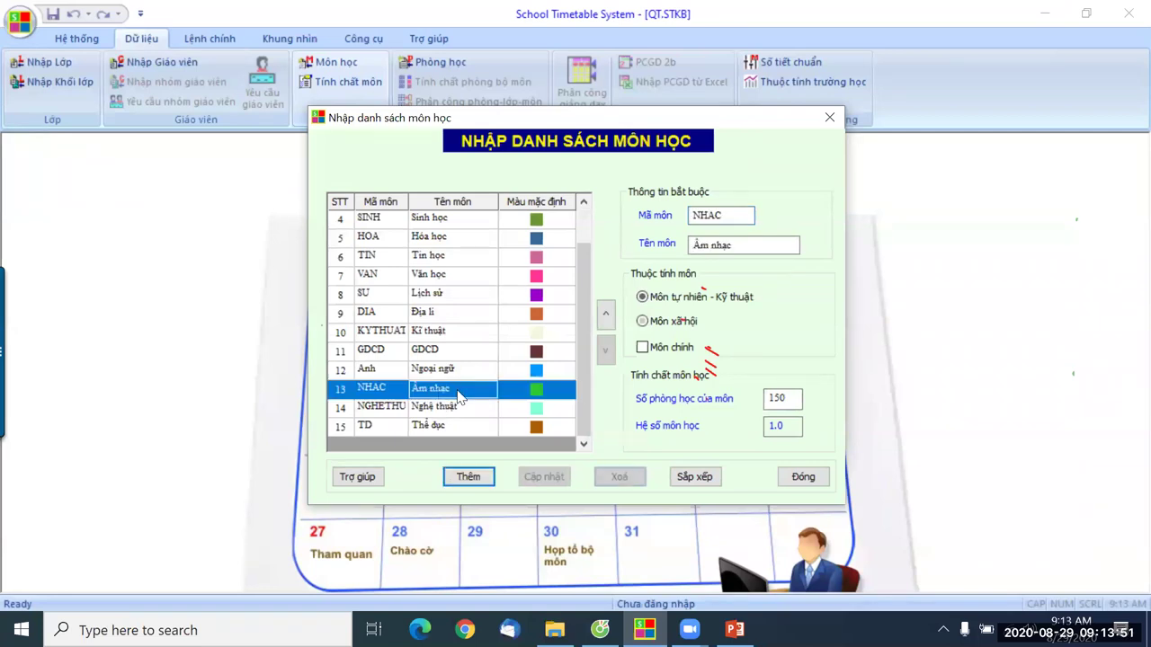
click(618, 477)
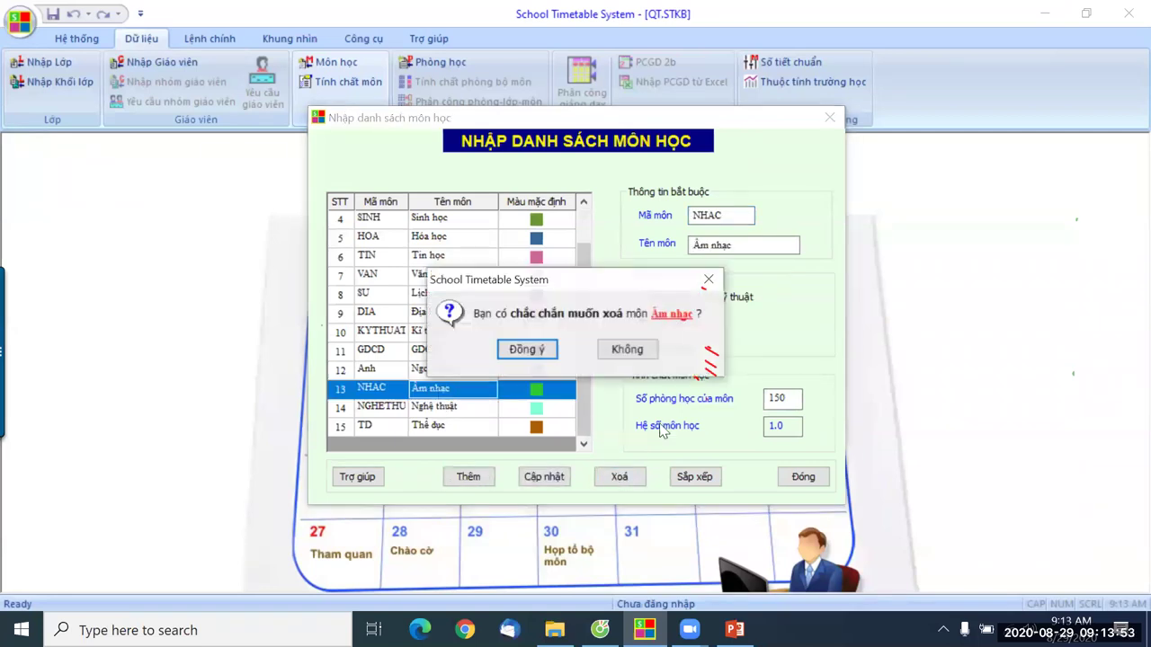
click(545, 352)
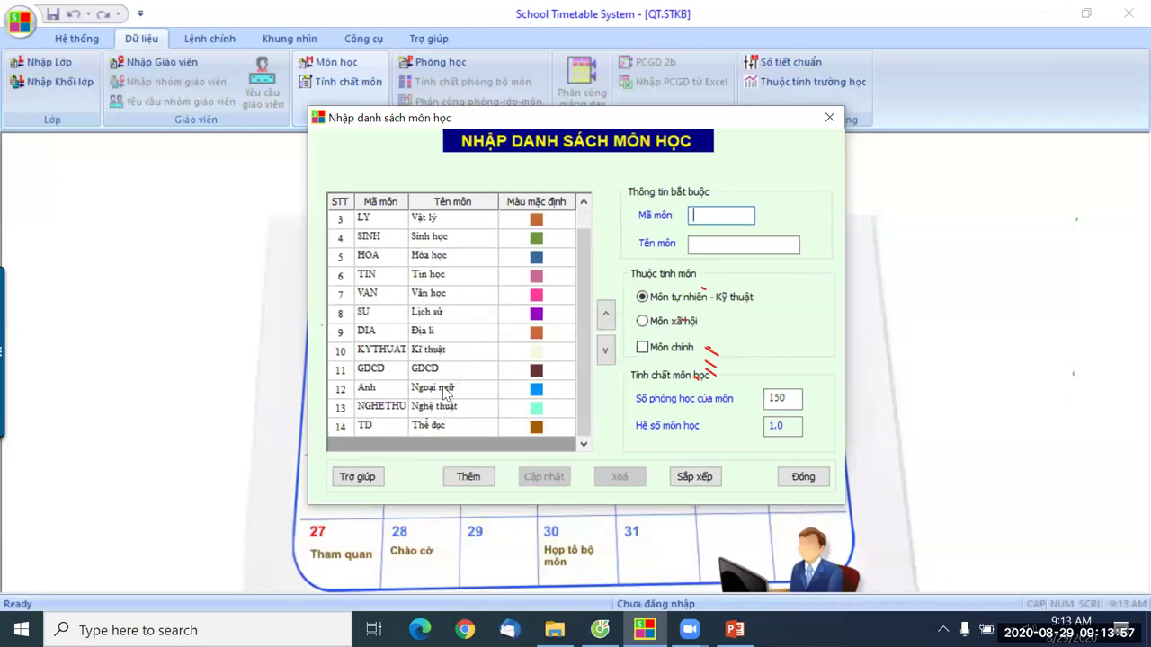
click(450, 407)
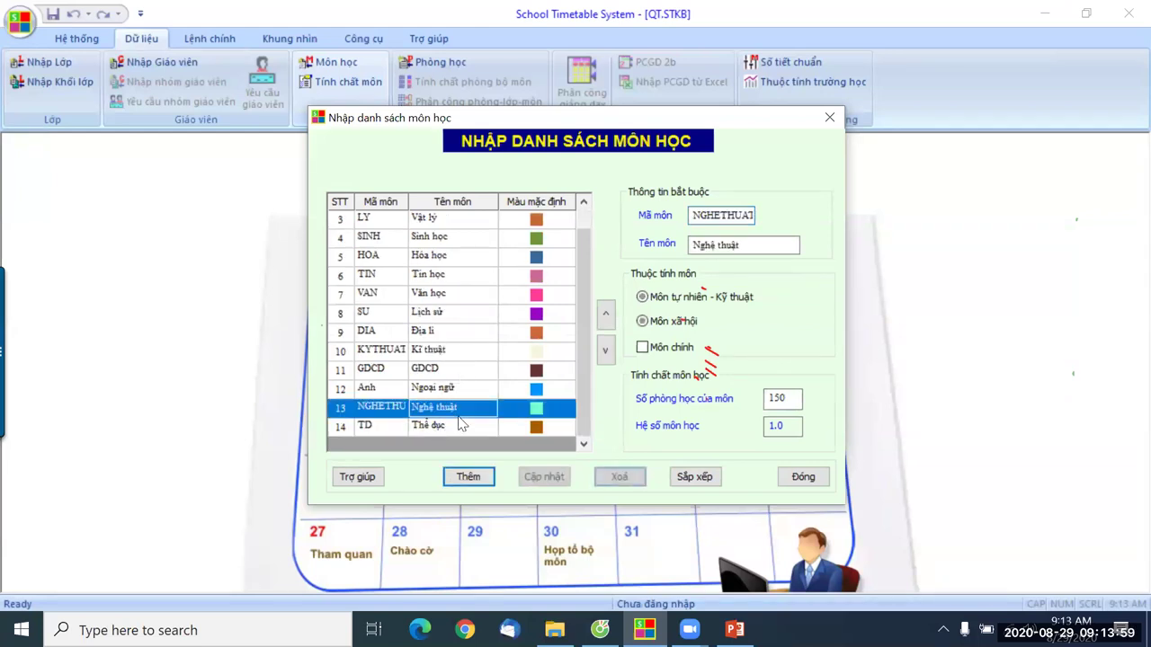
click(620, 477)
click(556, 353)
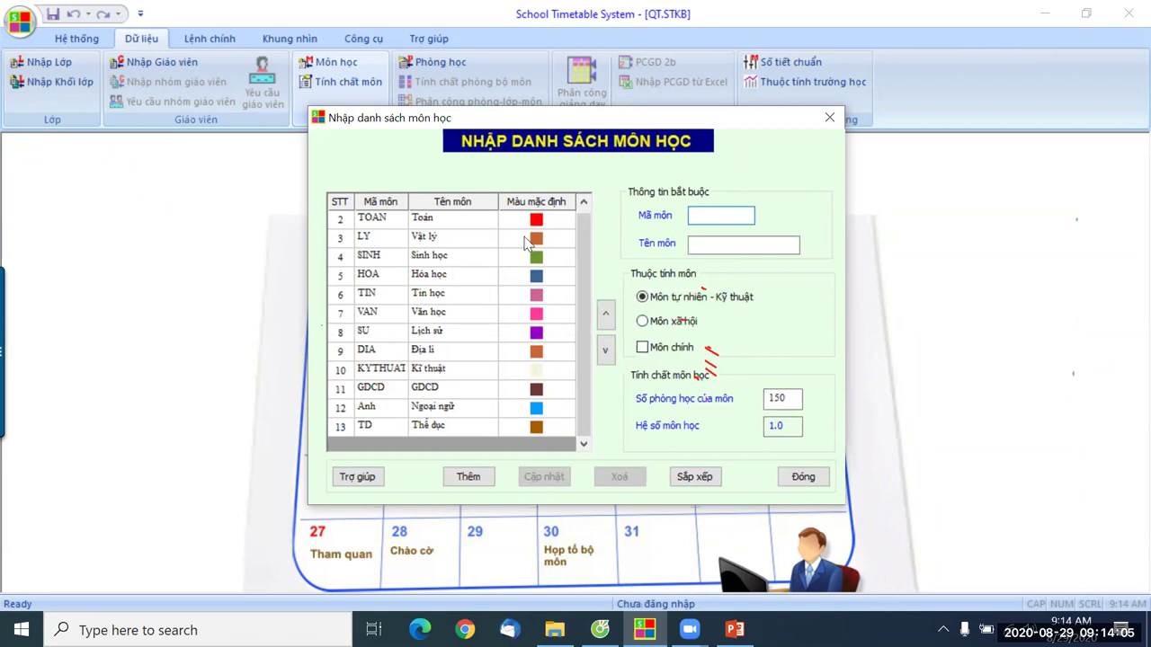
Select the Hóa học subject and inspect its name and code fields
click(422, 287)
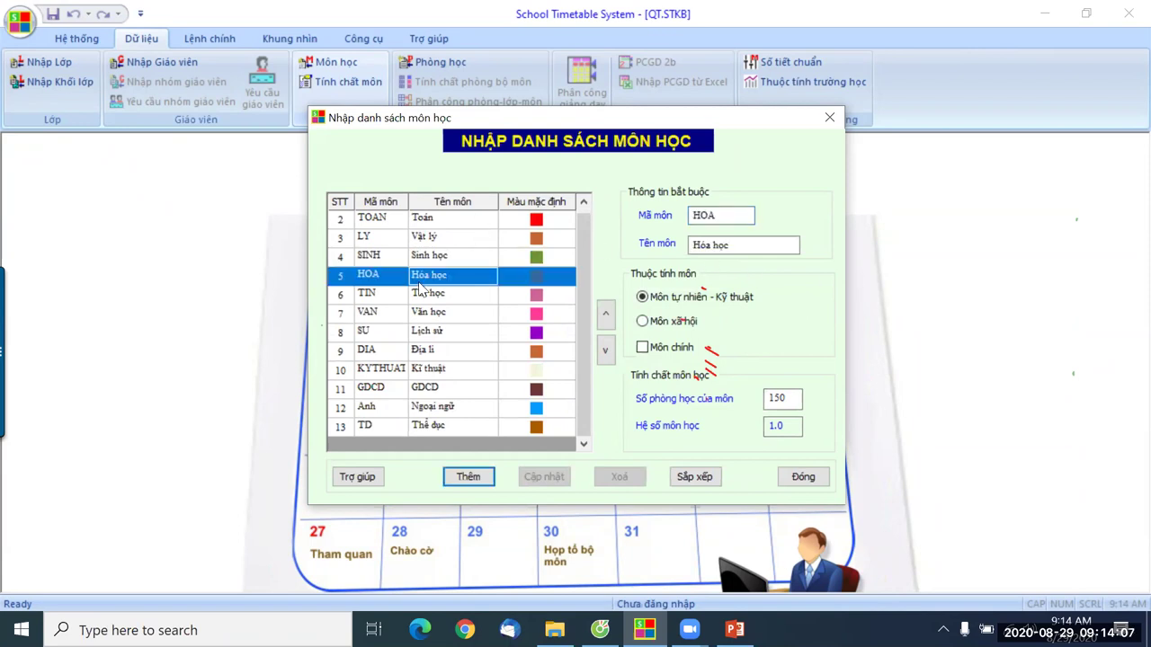
click(702, 244)
drag(730, 244, 691, 245)
click(718, 215)
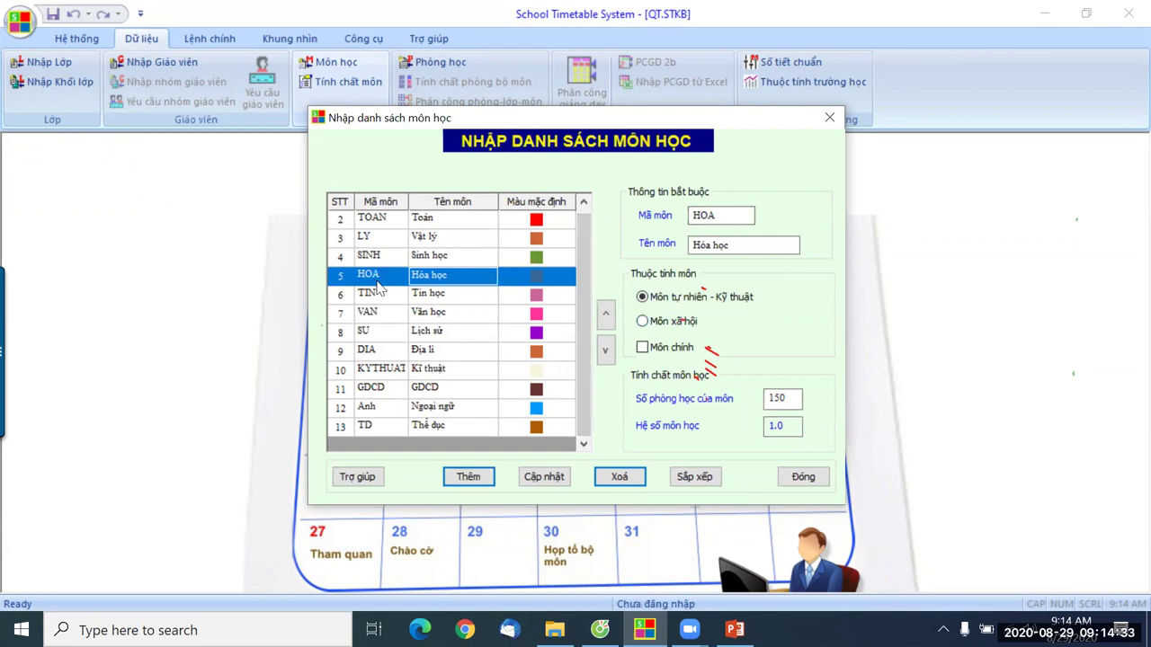
Change the Kĩ thuật subject code from KYTHUAT to KT and save with Cập nhật
click(382, 372)
click(741, 214)
key(BackSpace)
key(BackSpace)
key(BackSpace)
key(BackSpace)
key(BackSpace)
key(BackSpace)
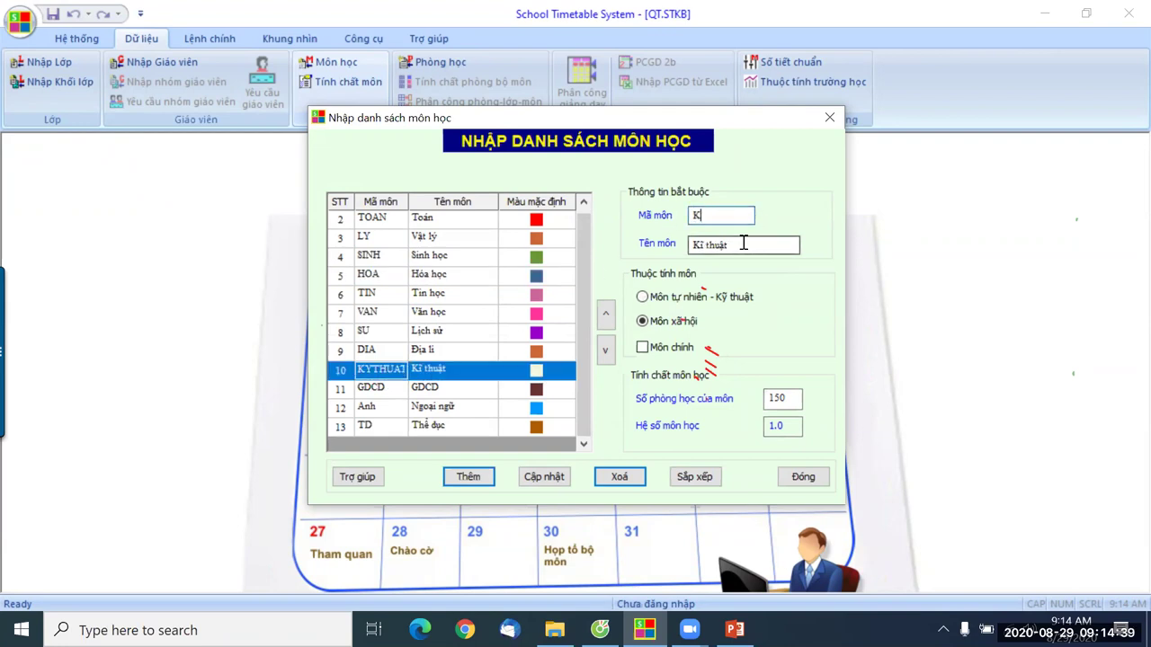
text(T)
click(546, 477)
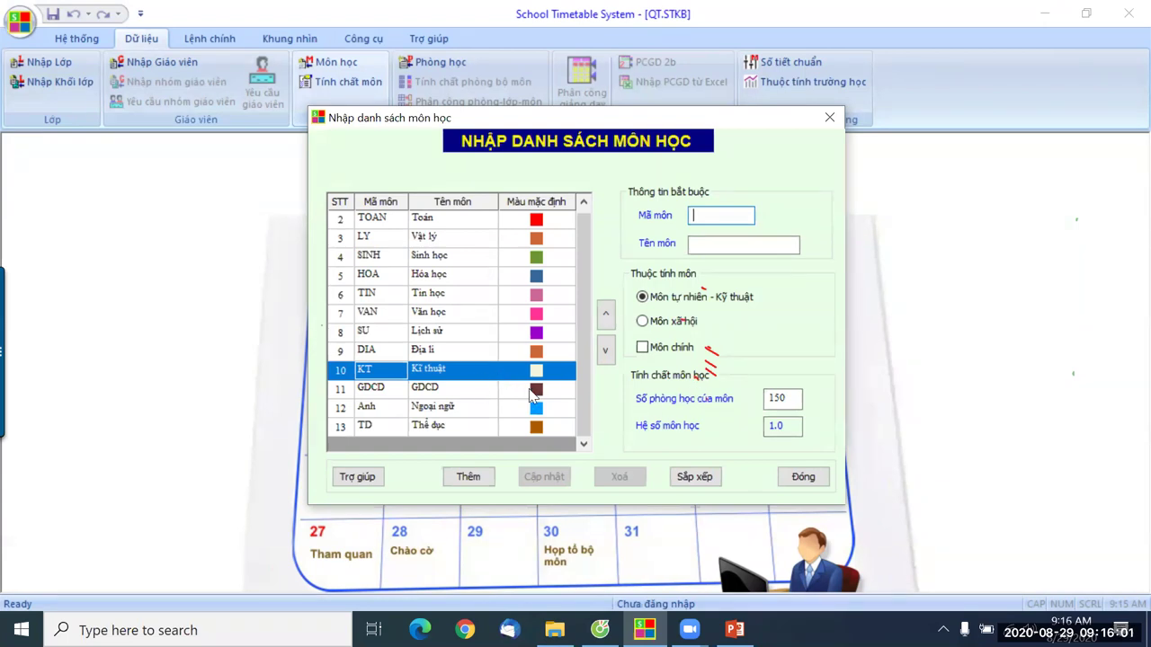
click(789, 398)
double_click(789, 398)
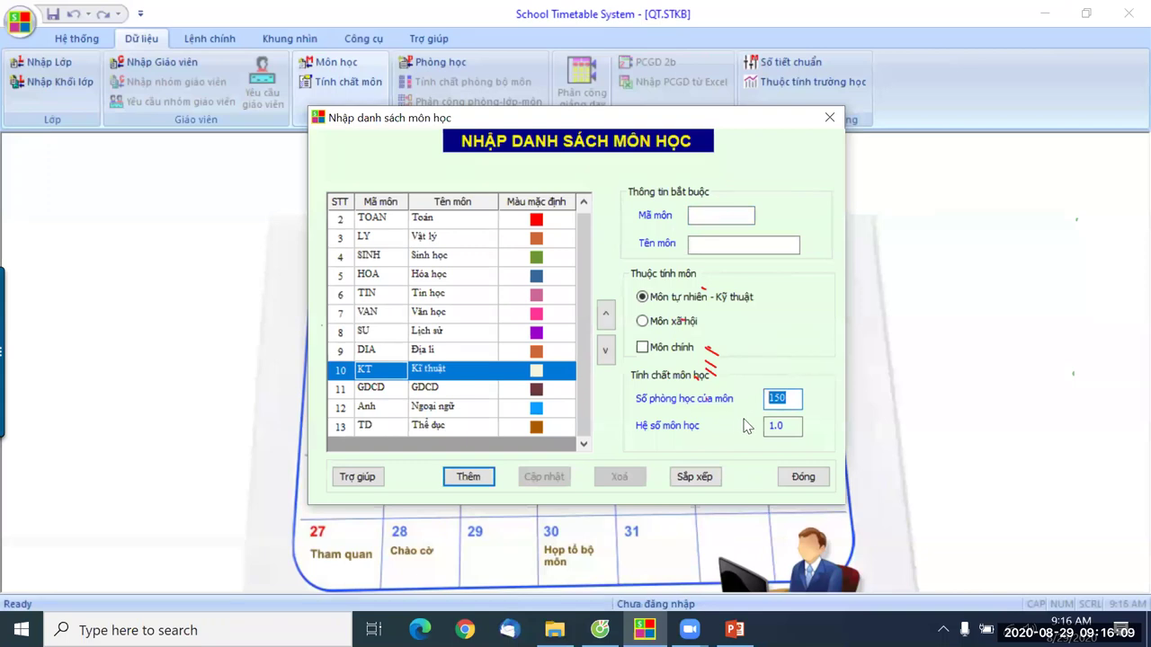
click(795, 402)
double_click(763, 401)
click(409, 299)
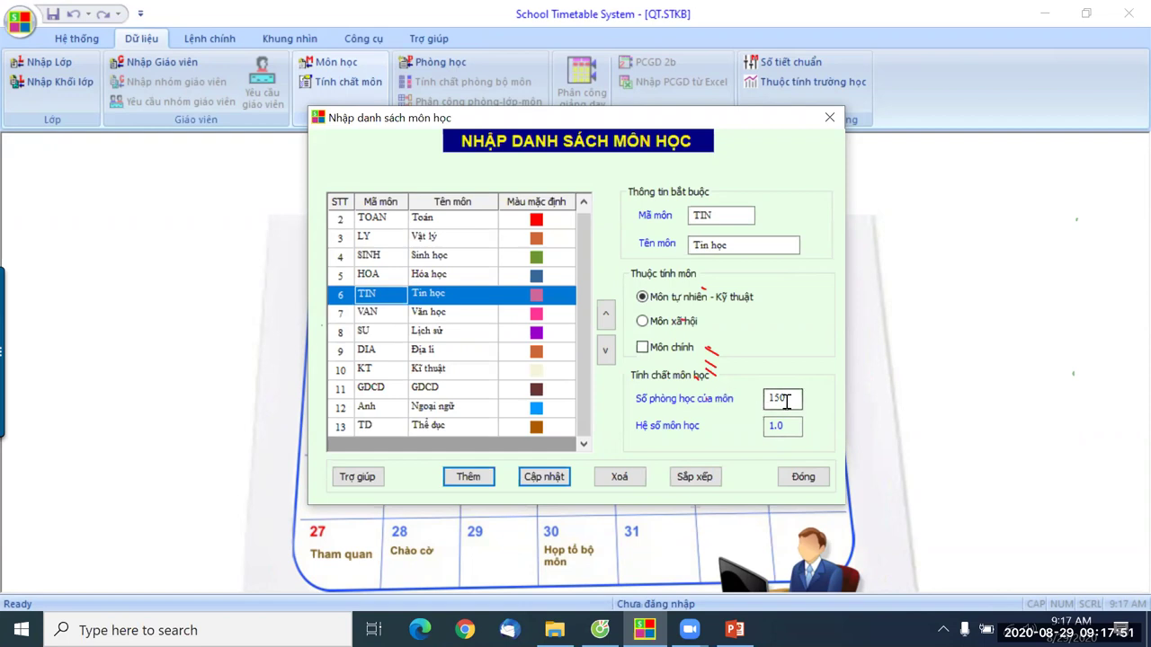
Change Tin học's room count from 150 to 3, dismiss the Color dialog, and save
drag(792, 399, 753, 410)
click(797, 399)
drag(792, 399, 743, 411)
text(3)
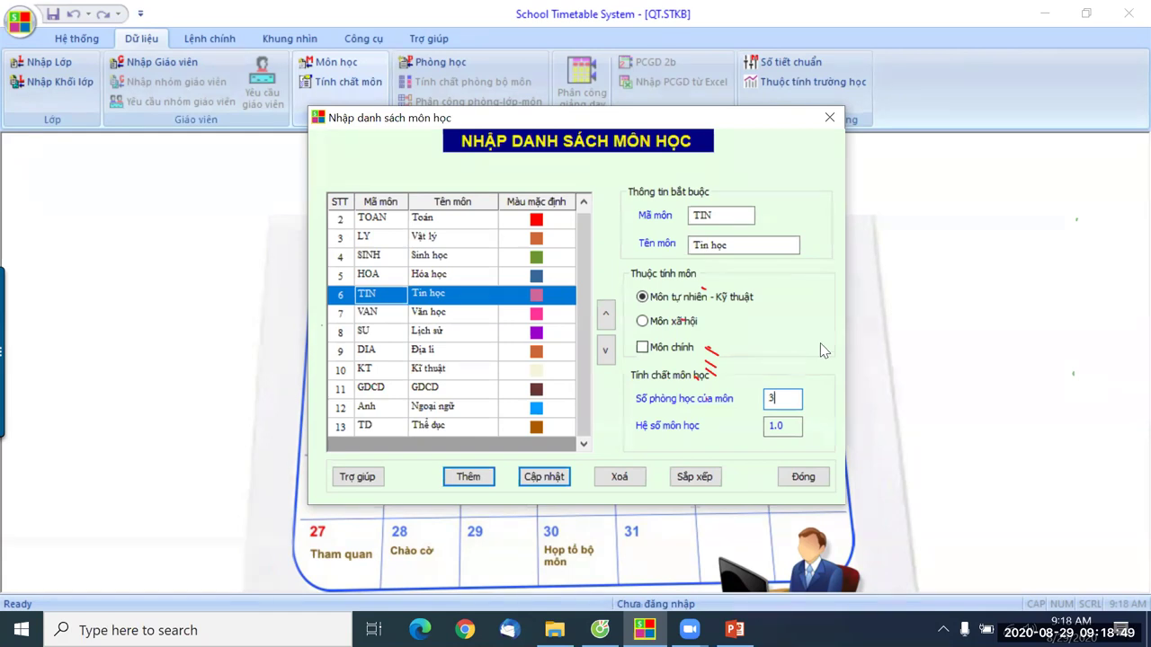
key(Return)
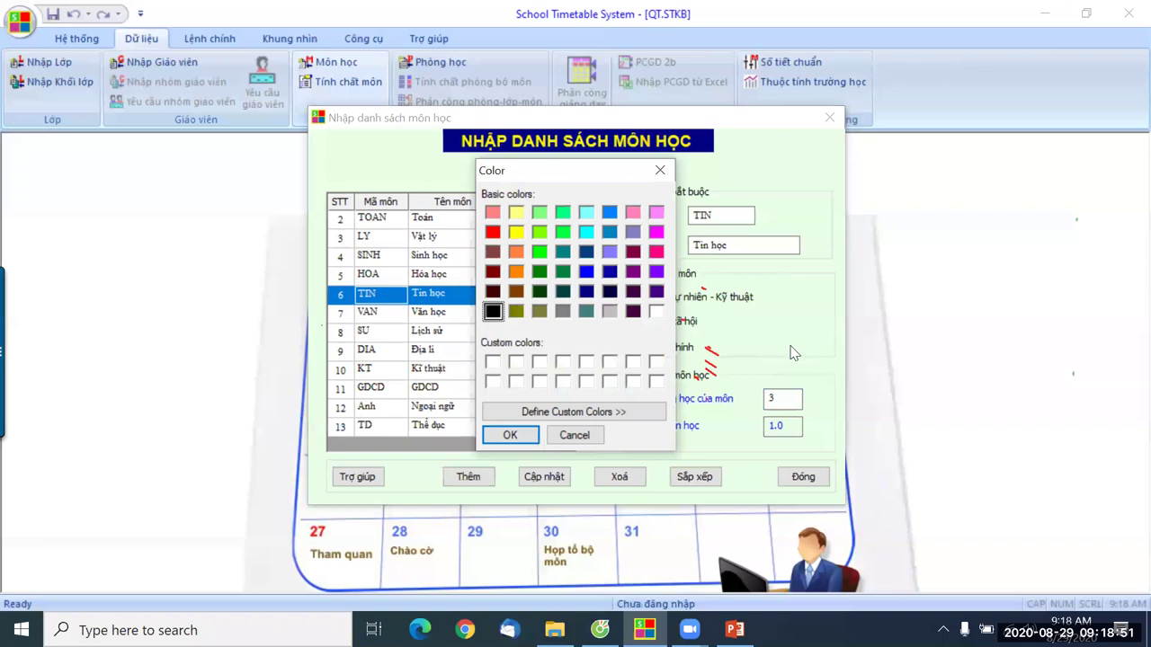
click(576, 435)
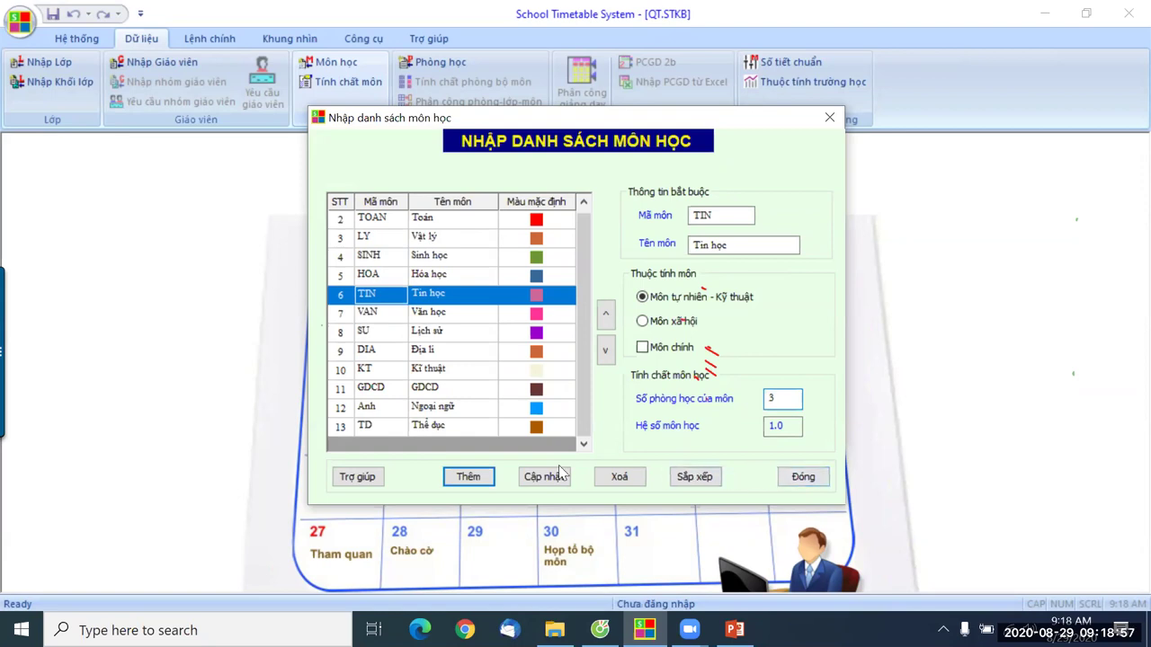
click(546, 477)
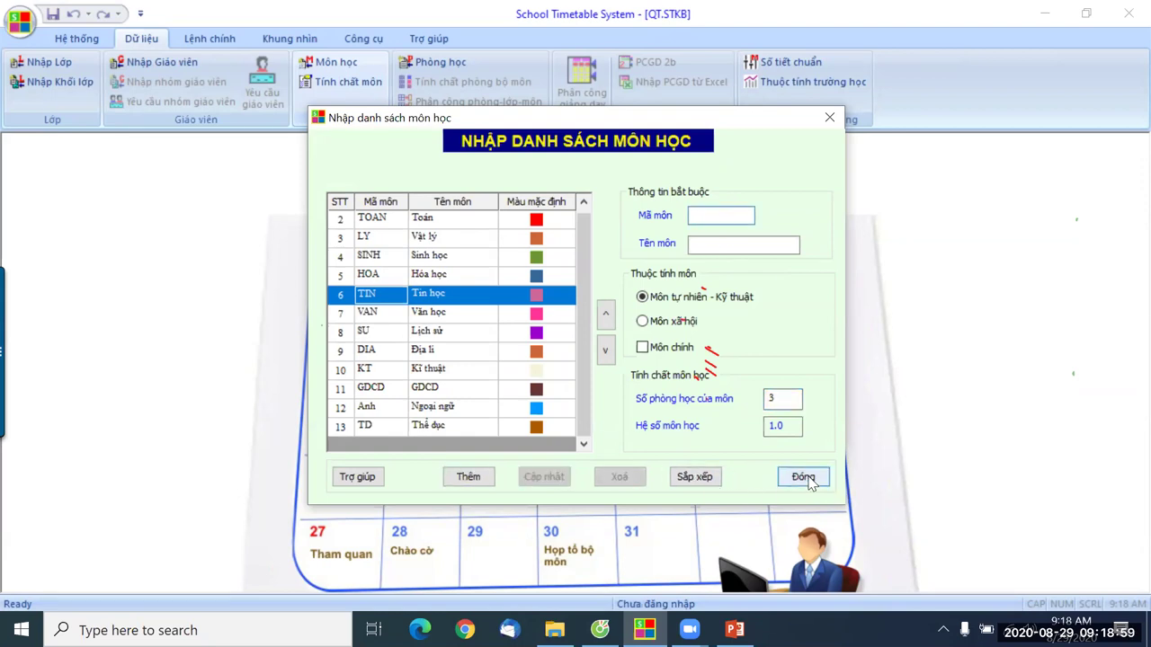
Close the subject list, then reopen it via Môn học on the Dữ liệu ribbon
click(803, 477)
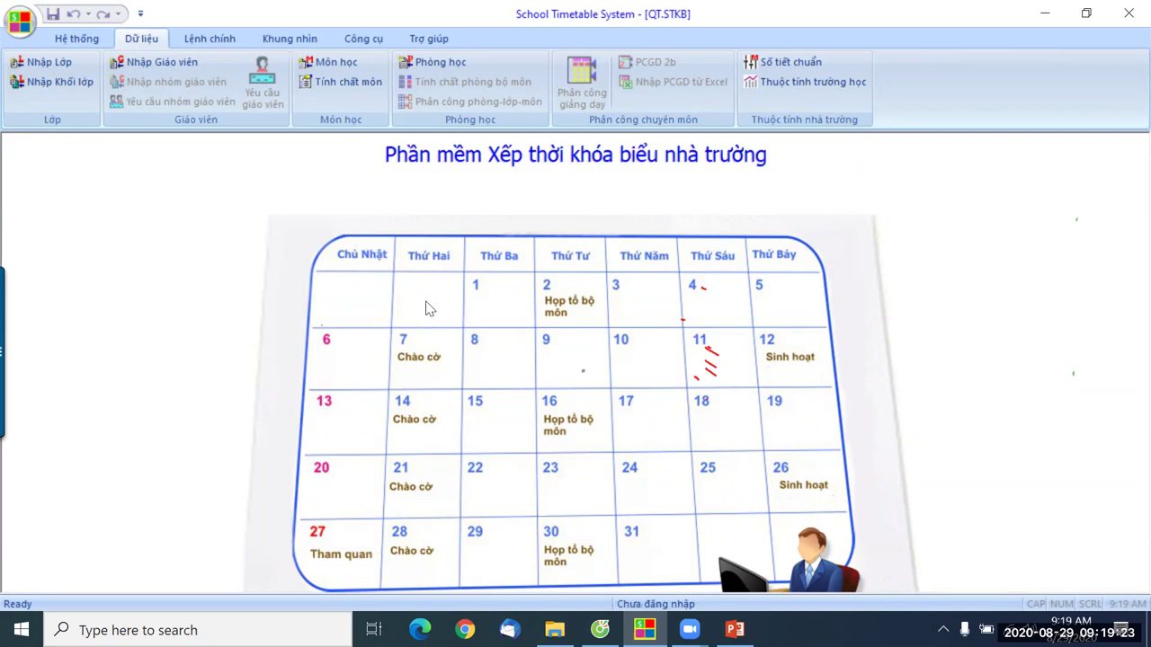
click(325, 62)
Check the default room count of 300, then close the subject list
click(779, 399)
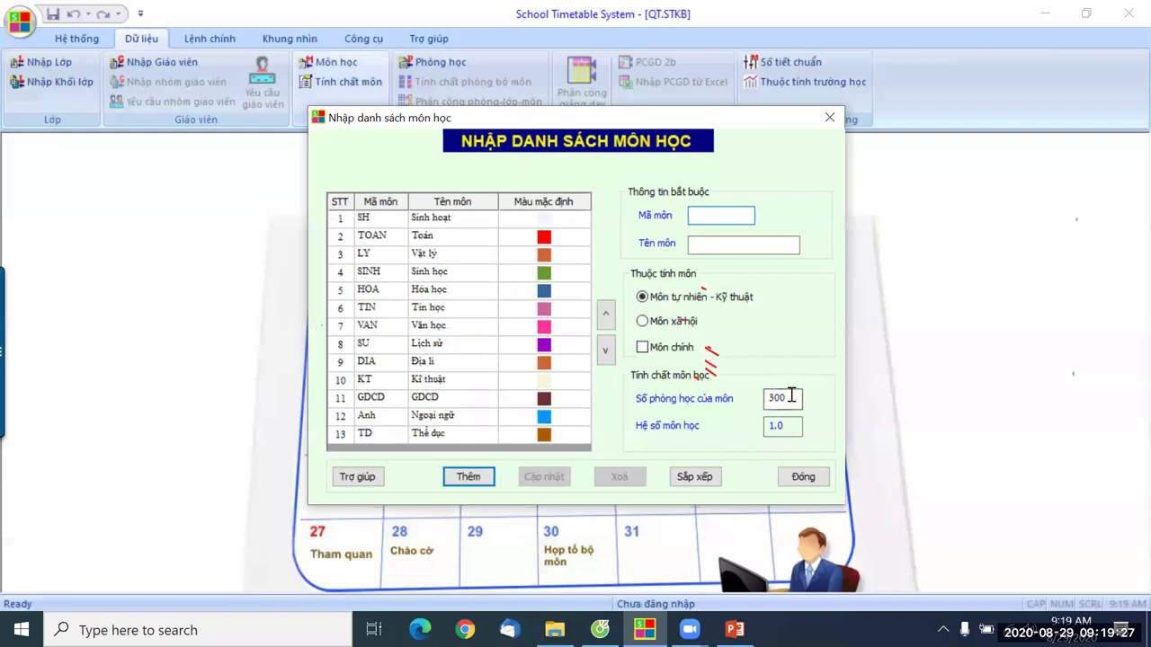
drag(785, 398, 759, 407)
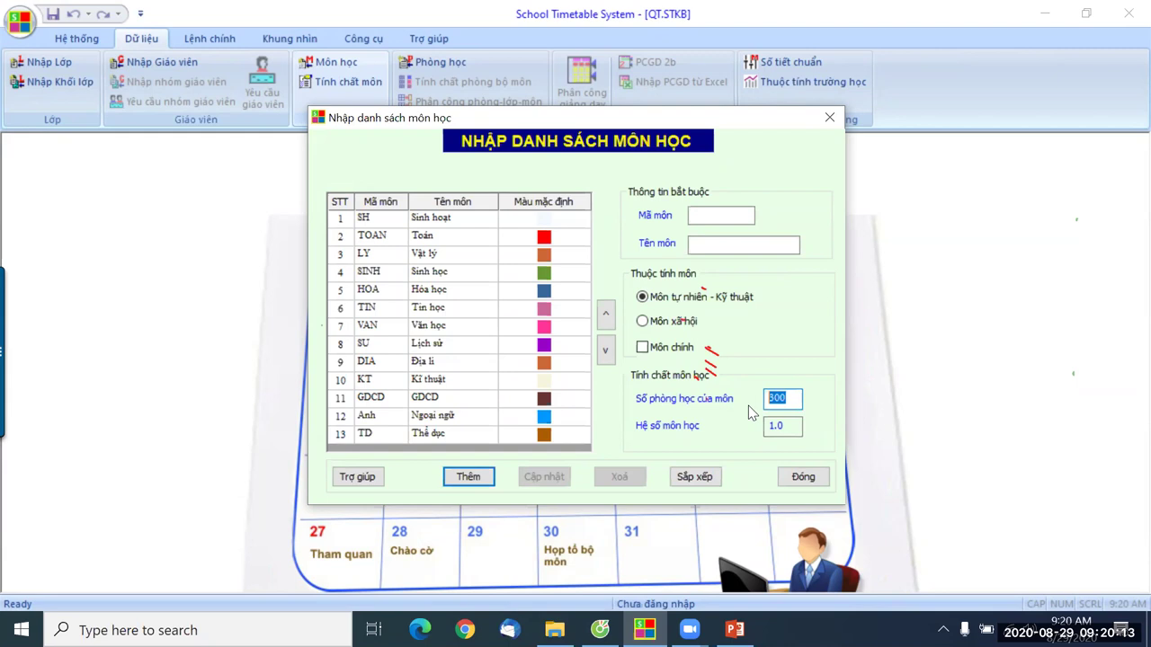
click(814, 482)
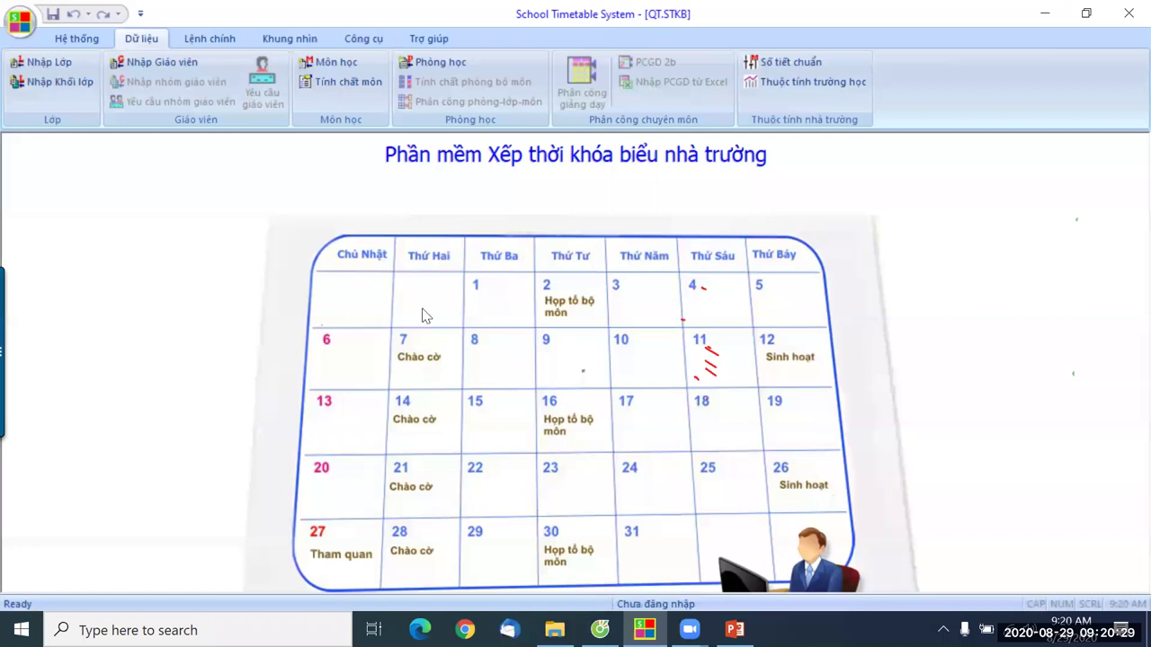
Open the Nhập danh sách giáo viên dialog from the Dữ liệu tab
click(155, 67)
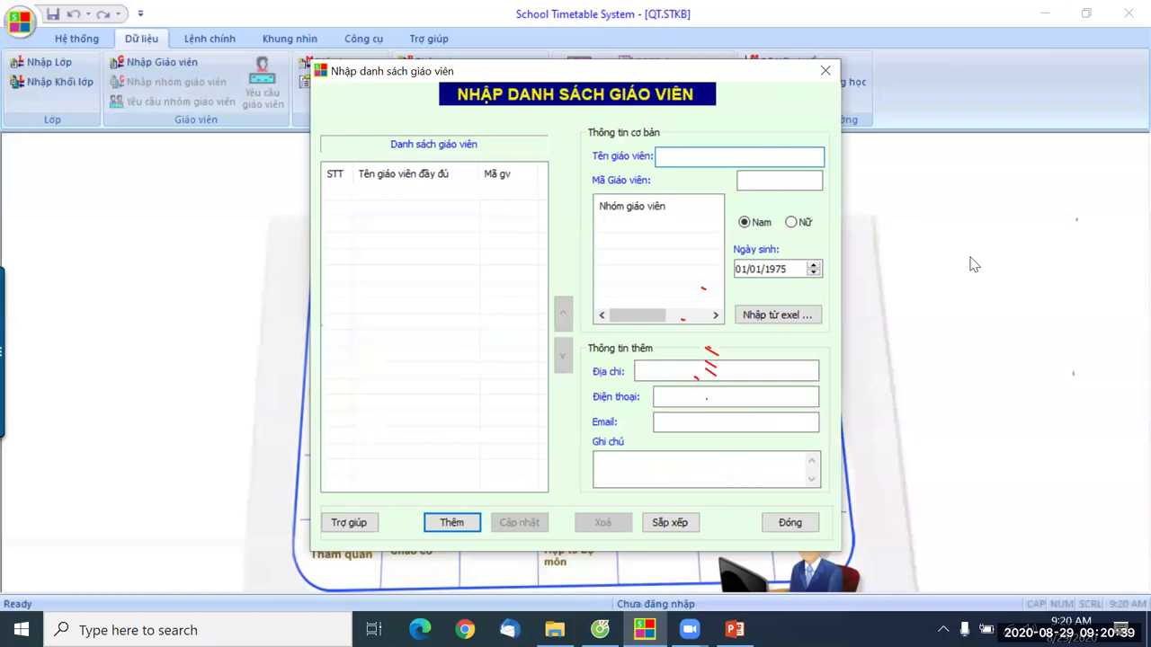
Drag the teacher-entry dialog upward so the whole form clears the ribbon
click(775, 320)
click(755, 131)
drag(717, 72, 718, 22)
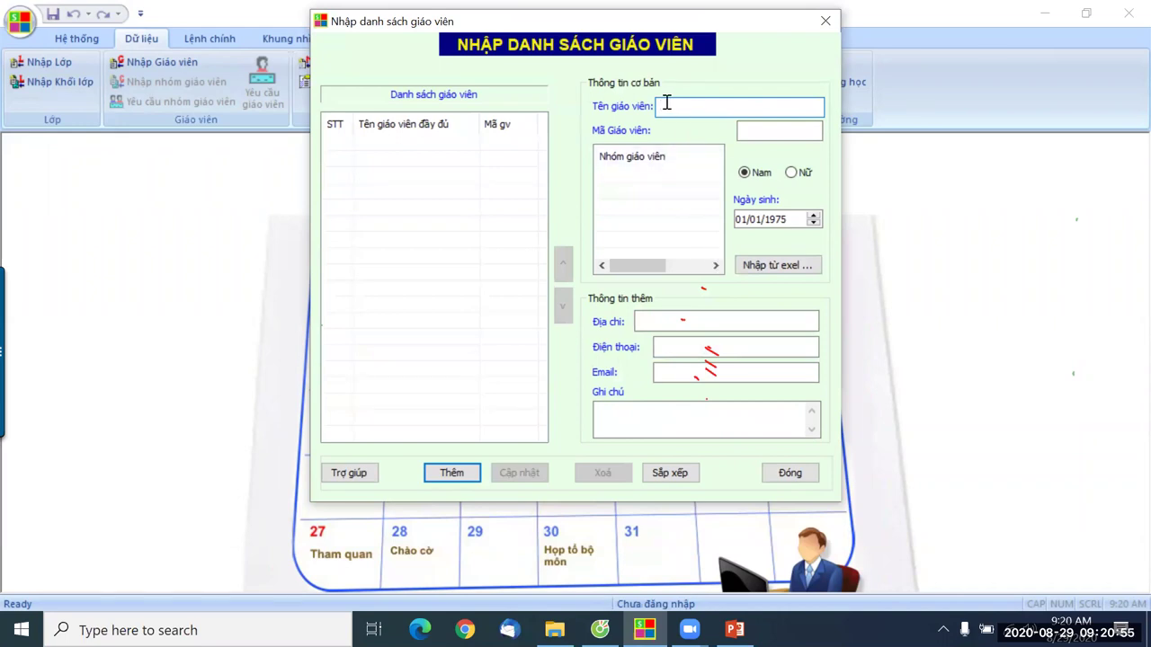
click(755, 132)
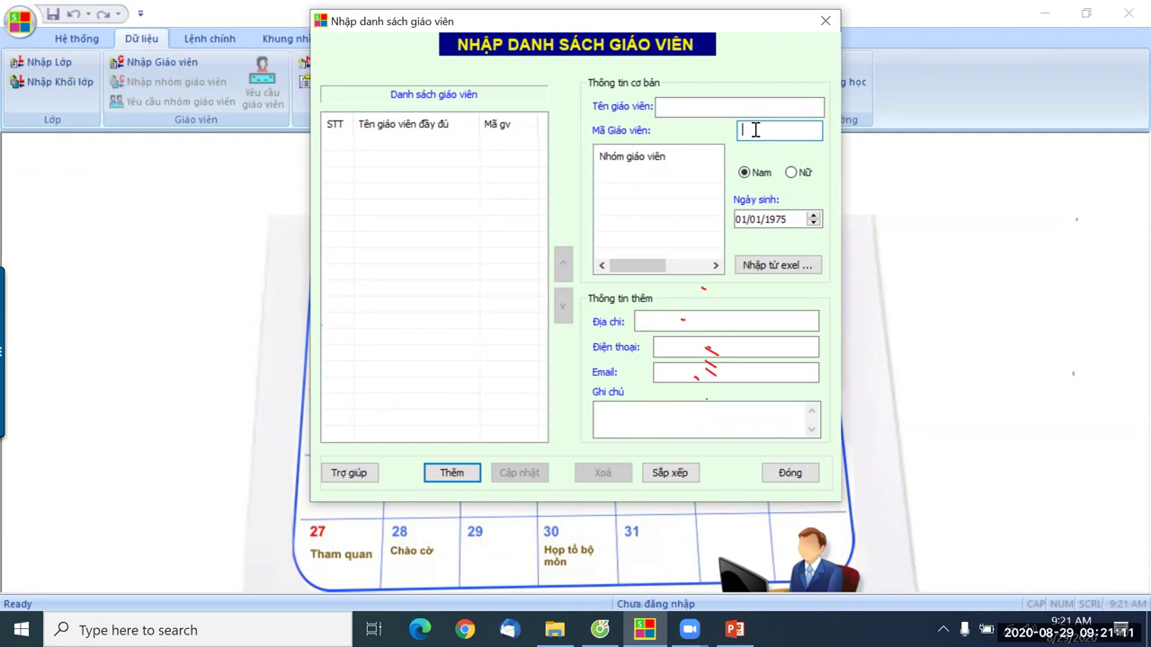
Add the first teacher to the list with code Anh1
click(706, 108)
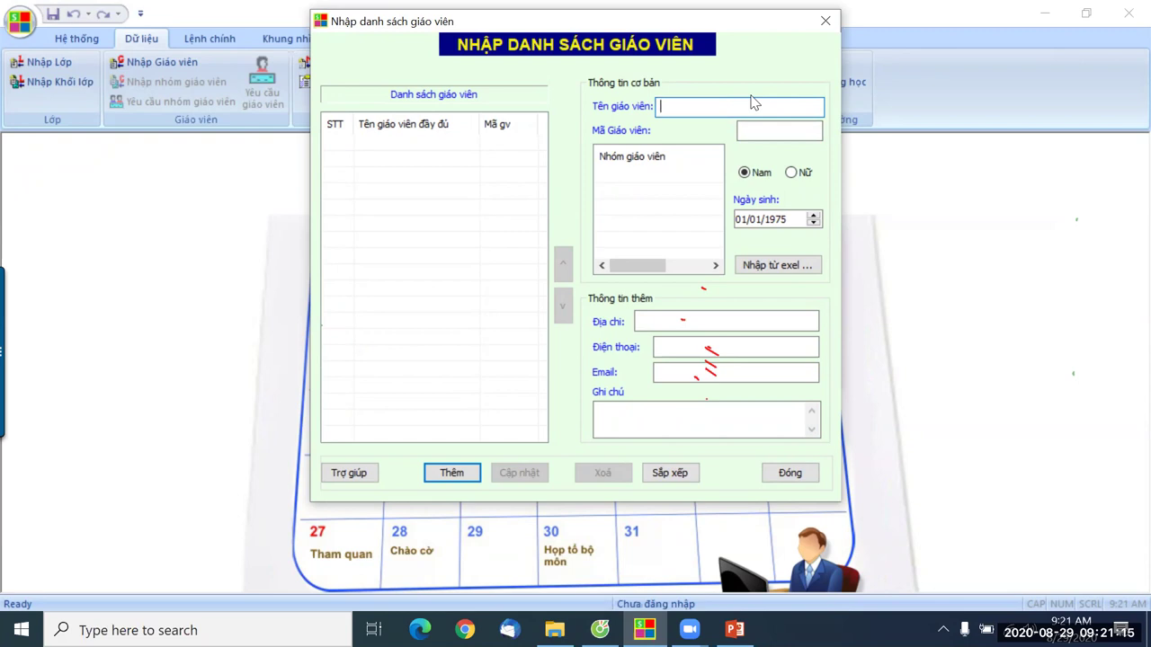
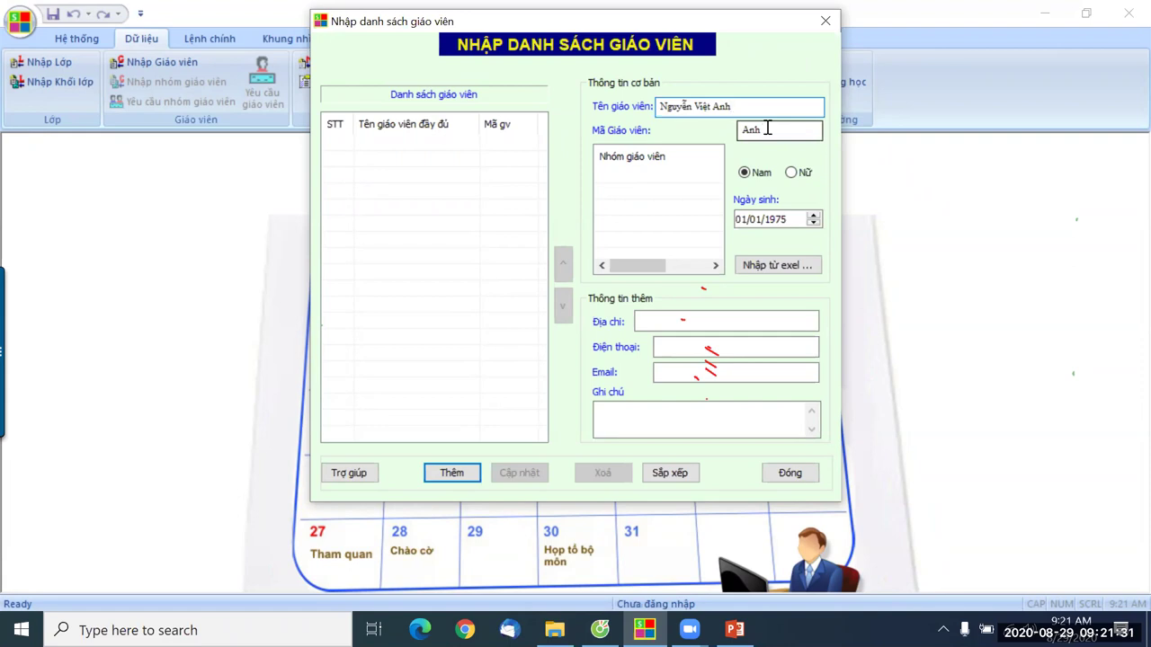
click(769, 129)
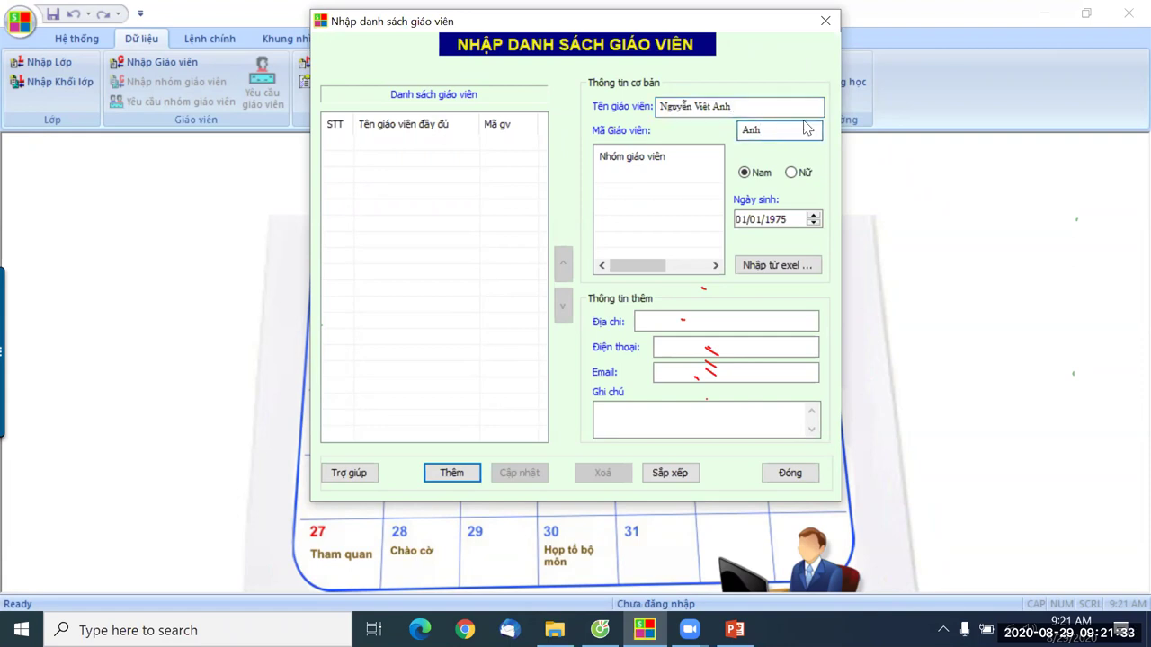
text(1)
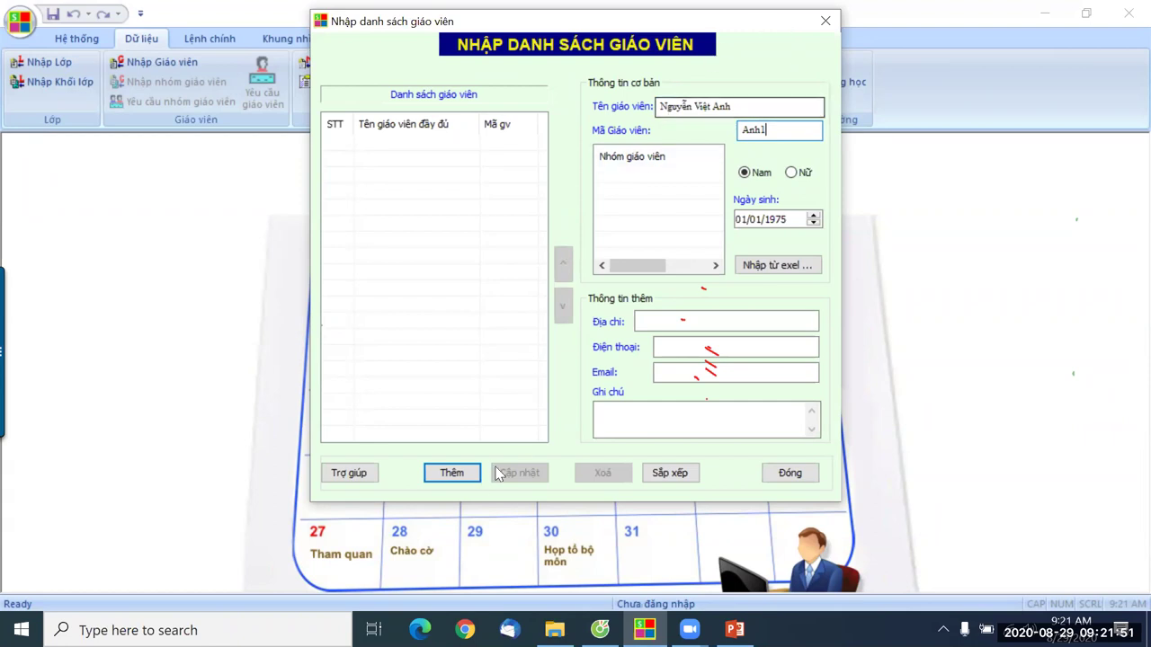
click(452, 473)
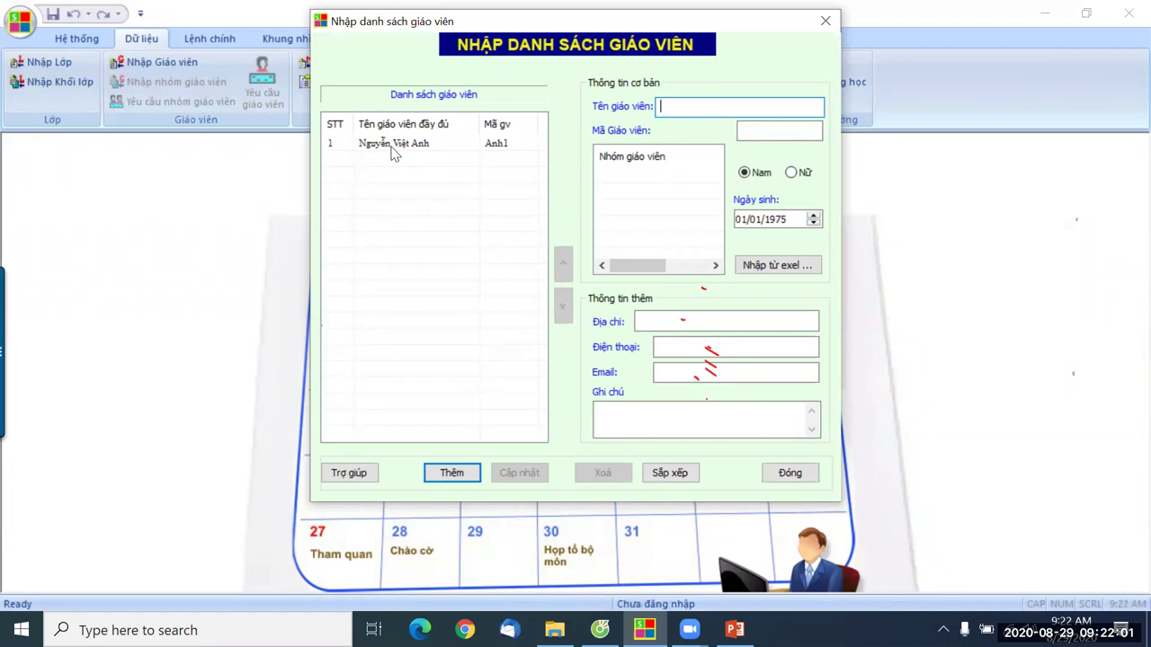
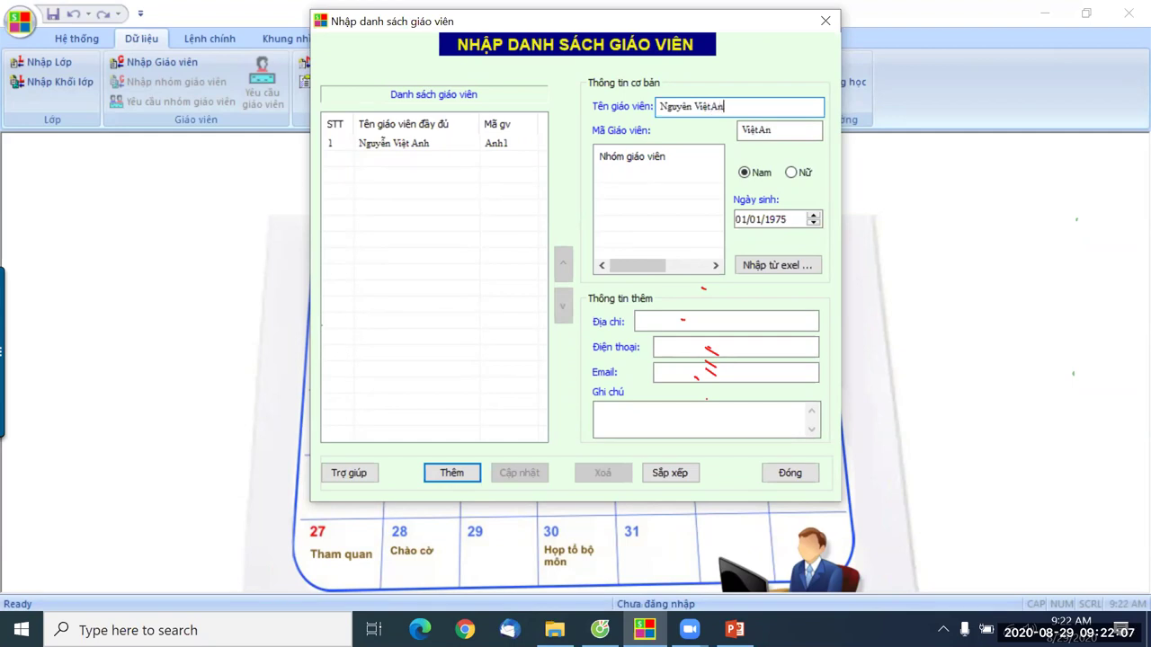
Add a second teacher with the same name, coded Anh2
click(720, 106)
click(777, 131)
text(2)
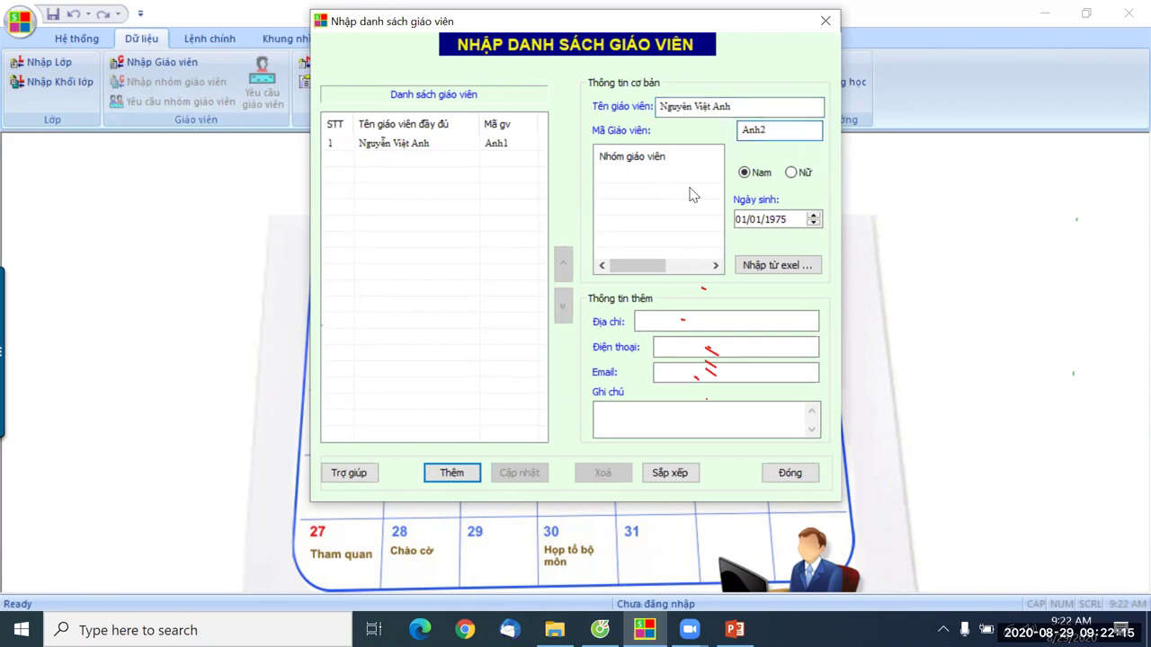
key(Return)
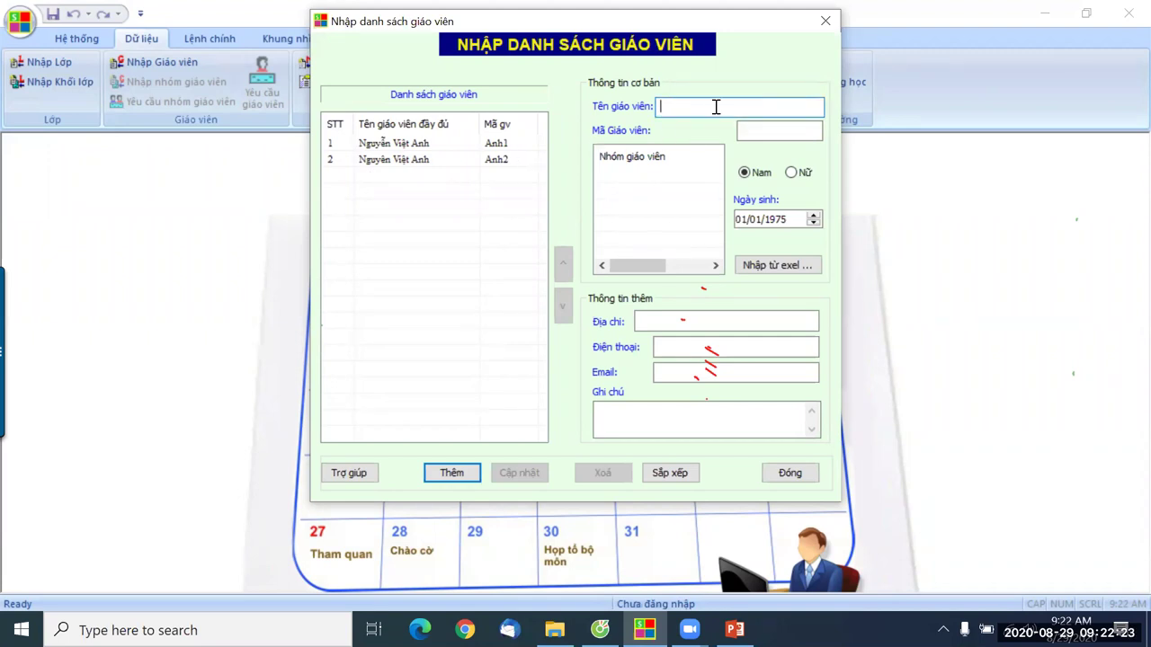
click(813, 131)
text(T)
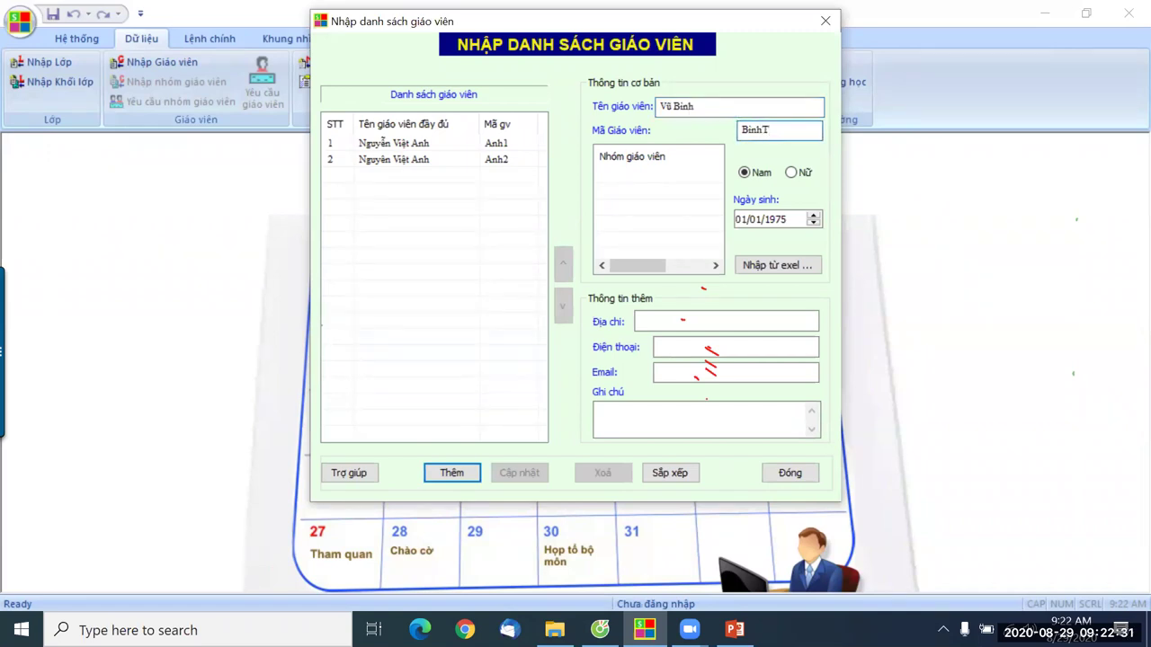
key(Return)
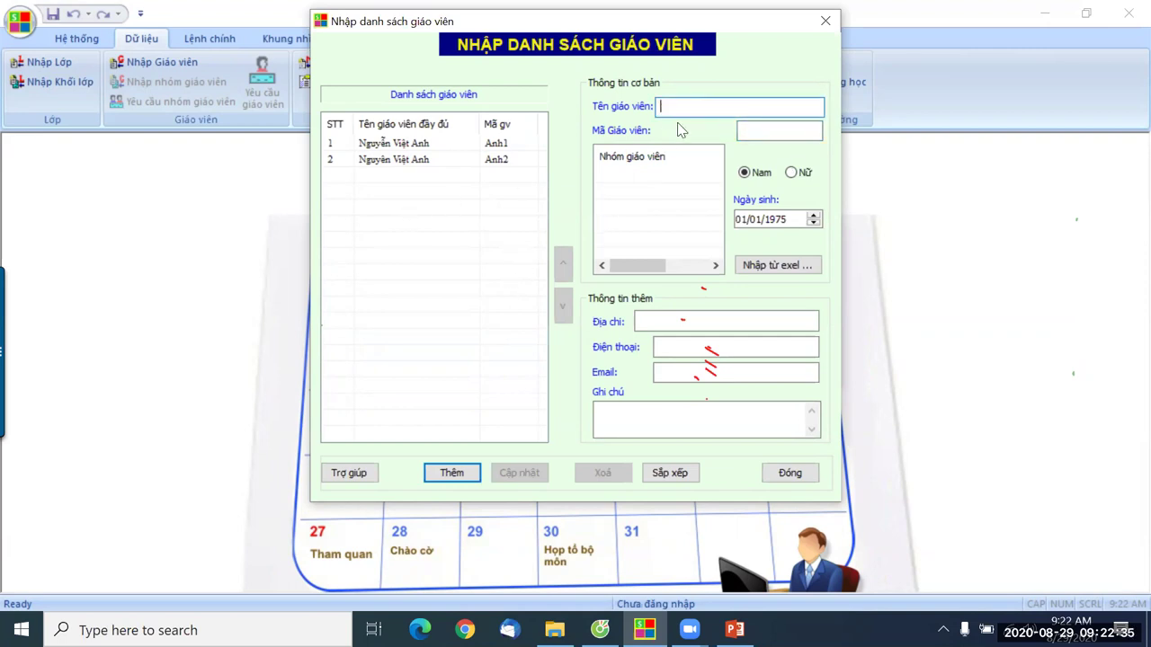
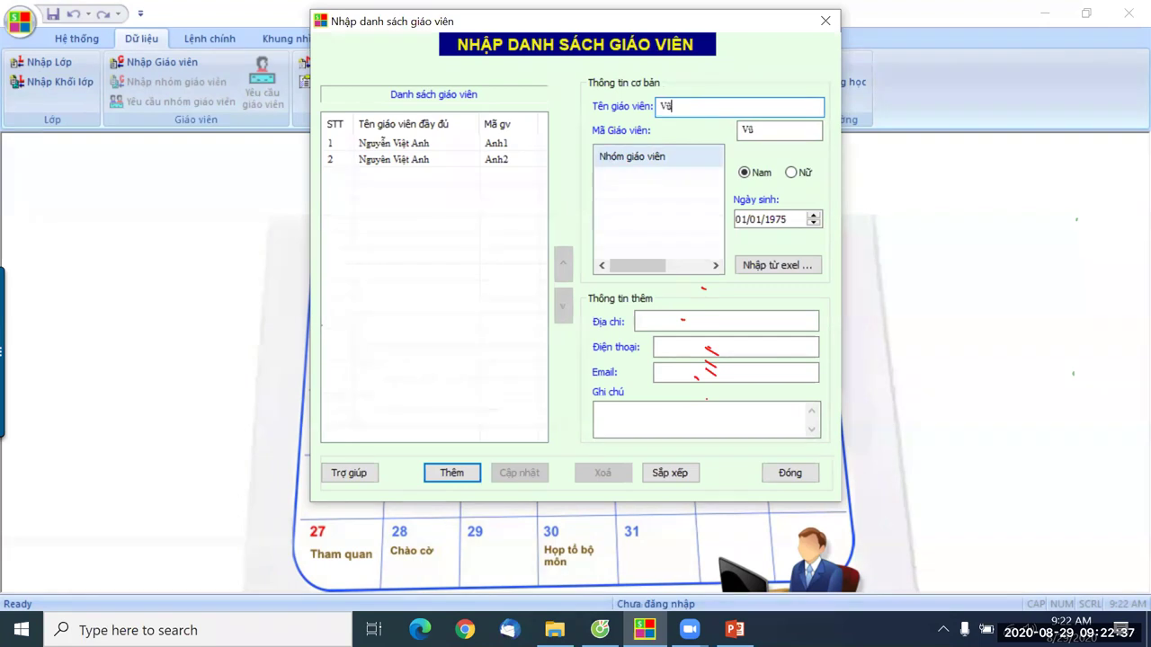
click(799, 133)
text(T)
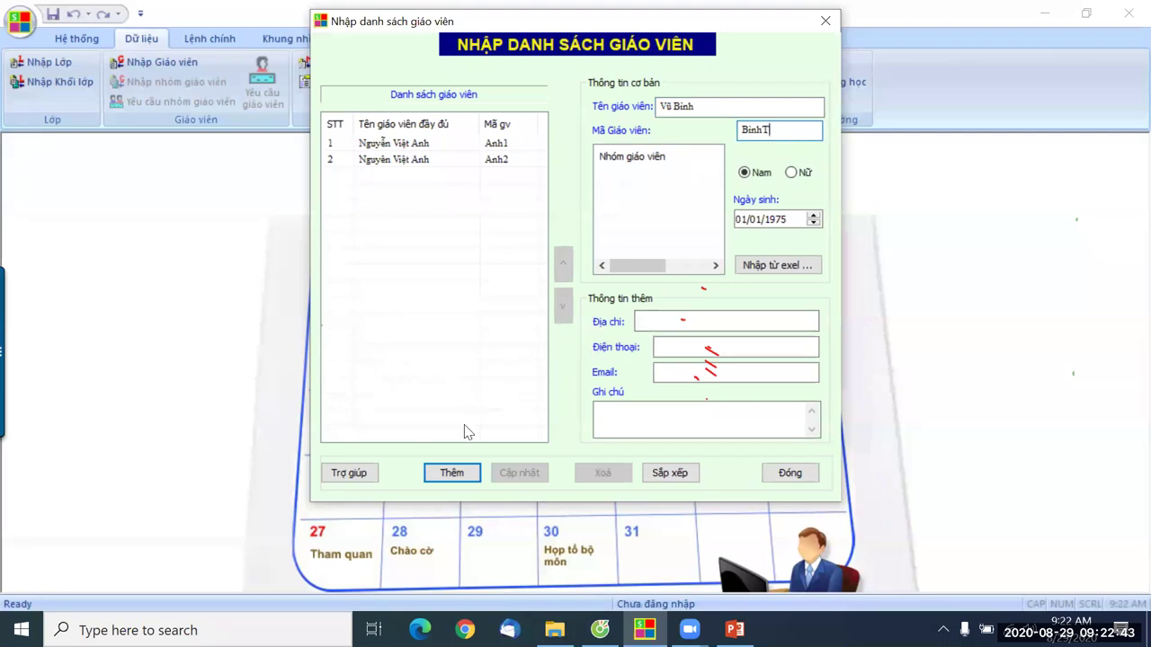
click(454, 473)
Add the fourth teacher, same name, with code BinhV
click(782, 128)
text(V)
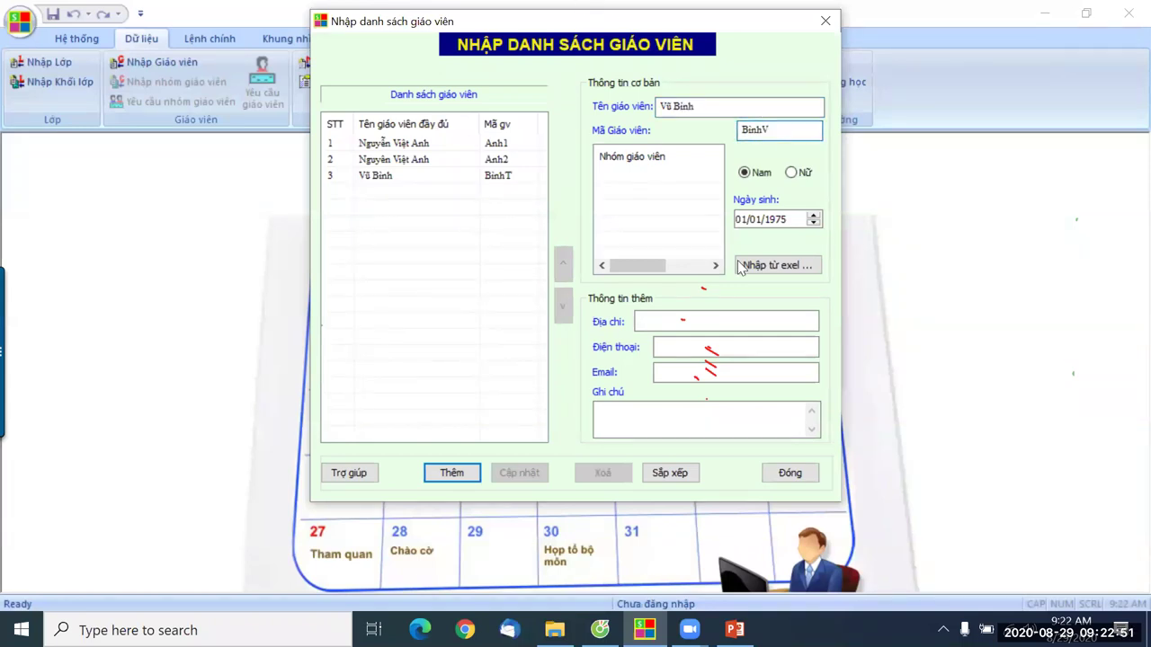
click(452, 474)
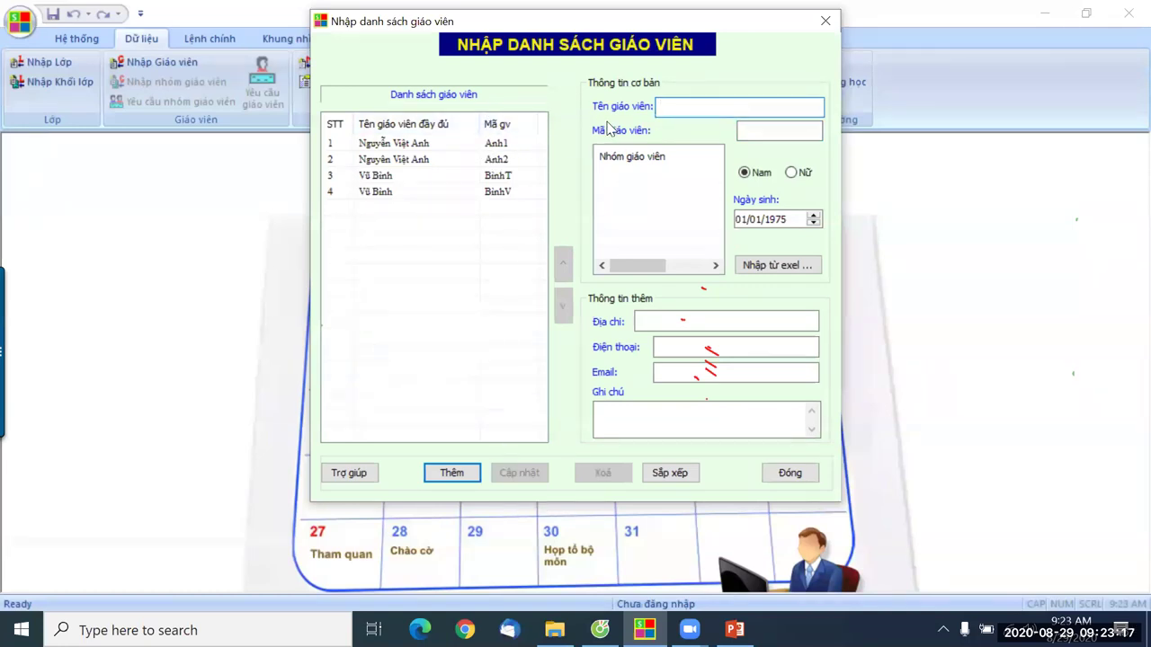
Add the fifth and sixth teachers, coded Ha1 and Hà2
text(H)
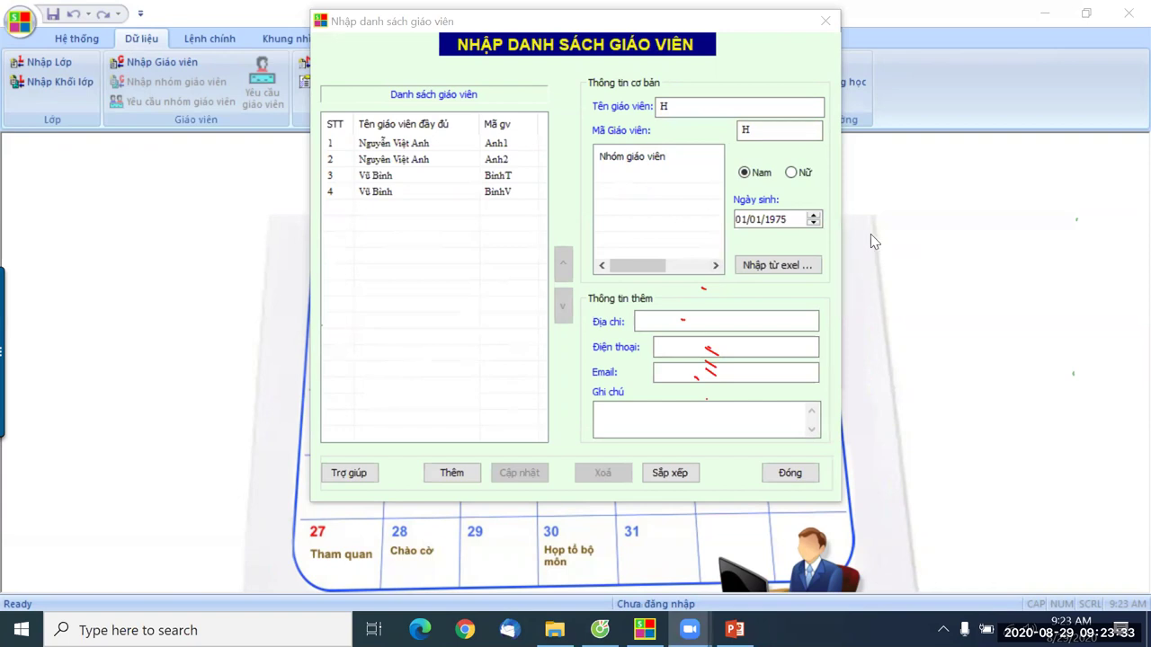
click(686, 106)
text(H)
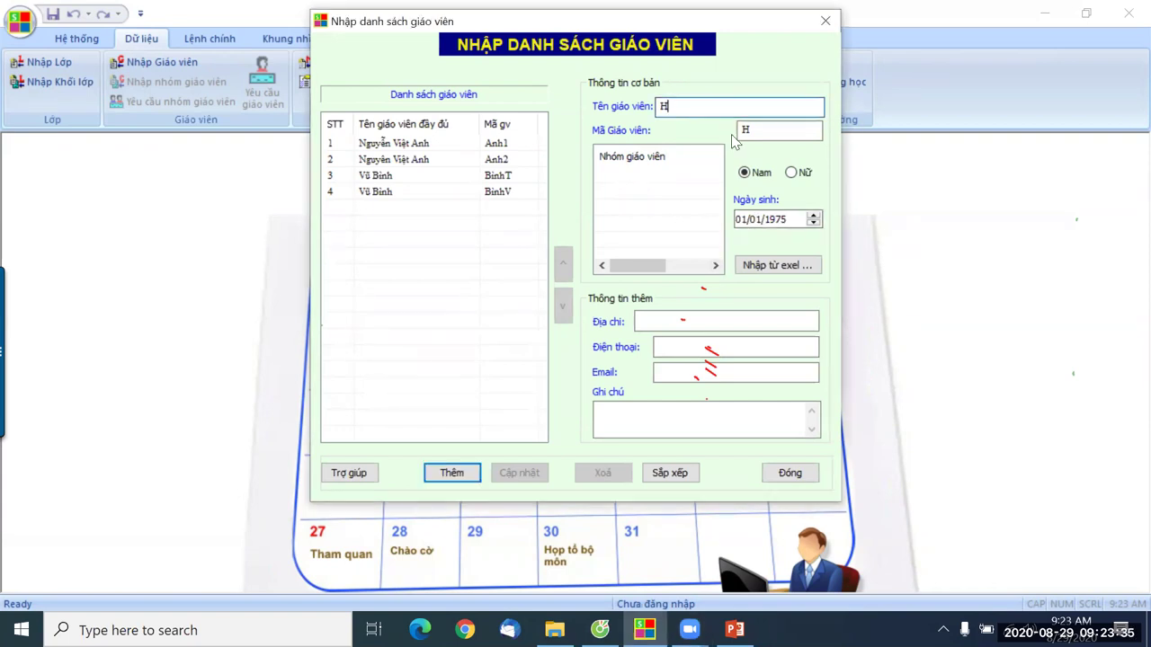
text(a1)
click(441, 477)
click(663, 106)
text(Hà2)
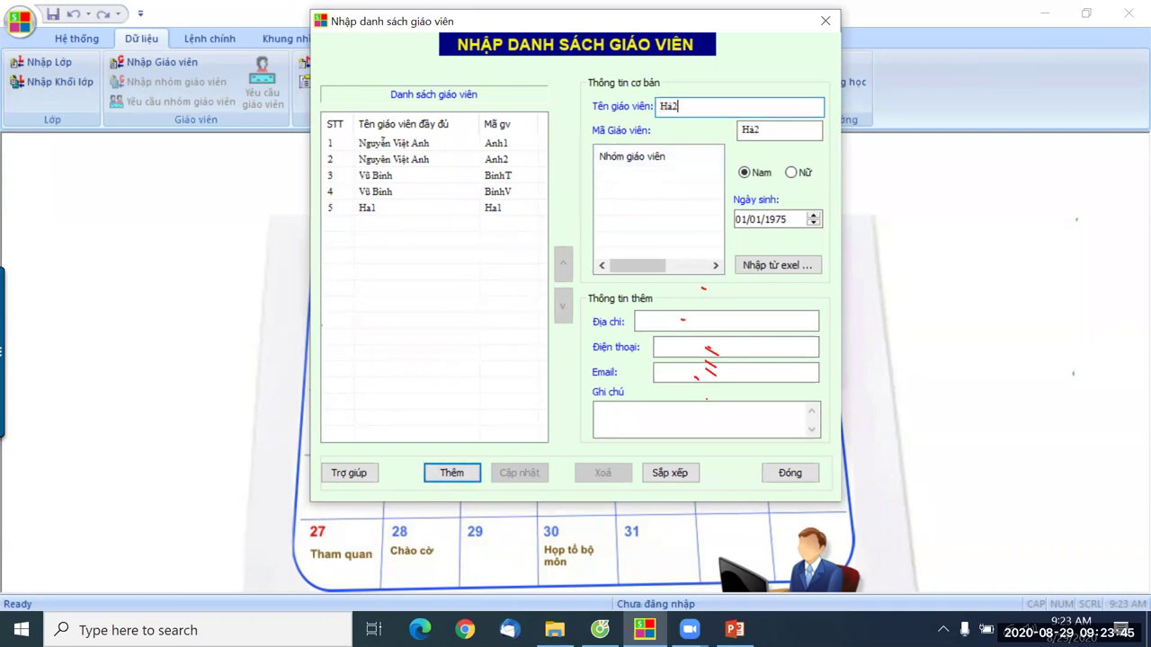
click(452, 472)
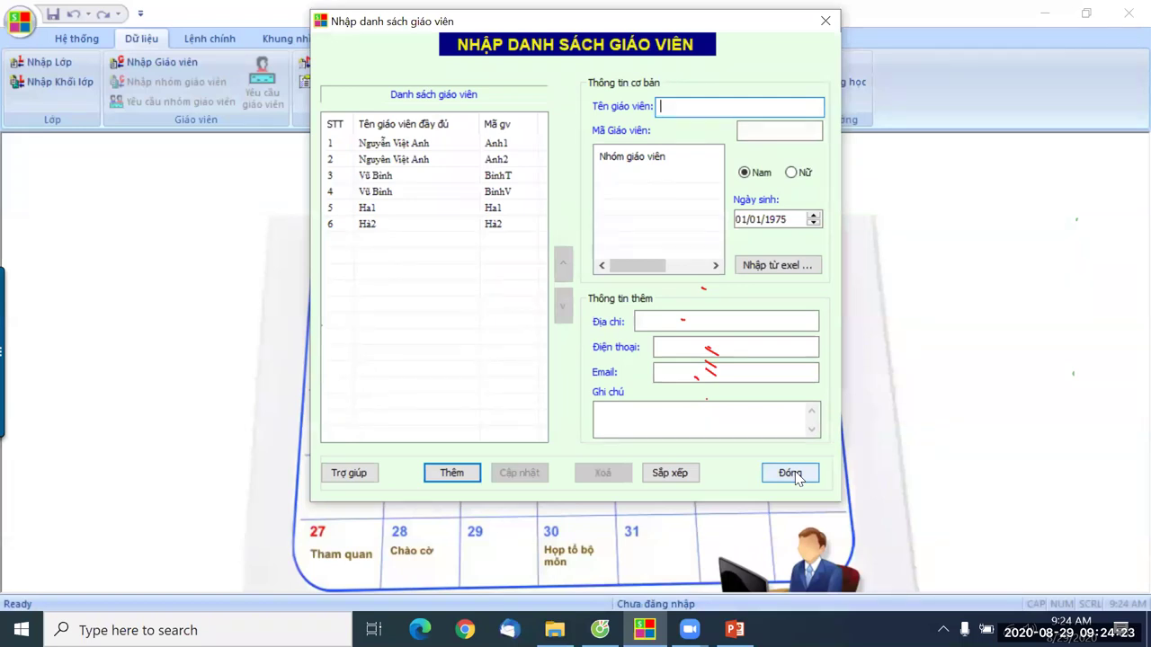
Close the teacher dialog and open Nhập nhóm giáo viên
click(791, 474)
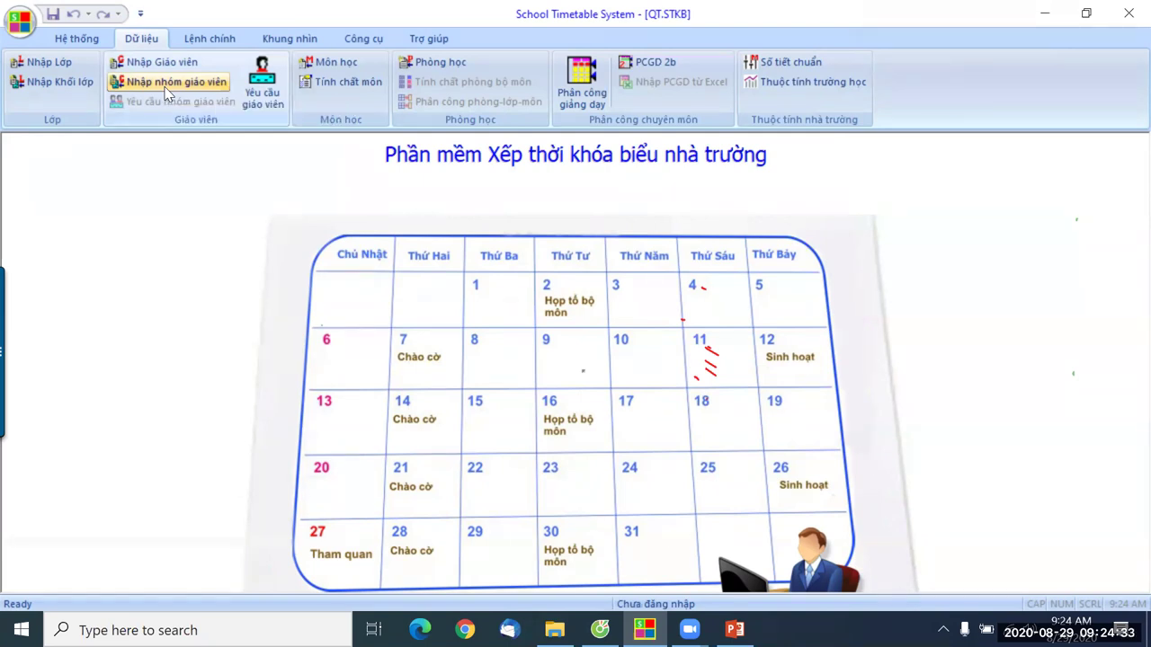
click(166, 90)
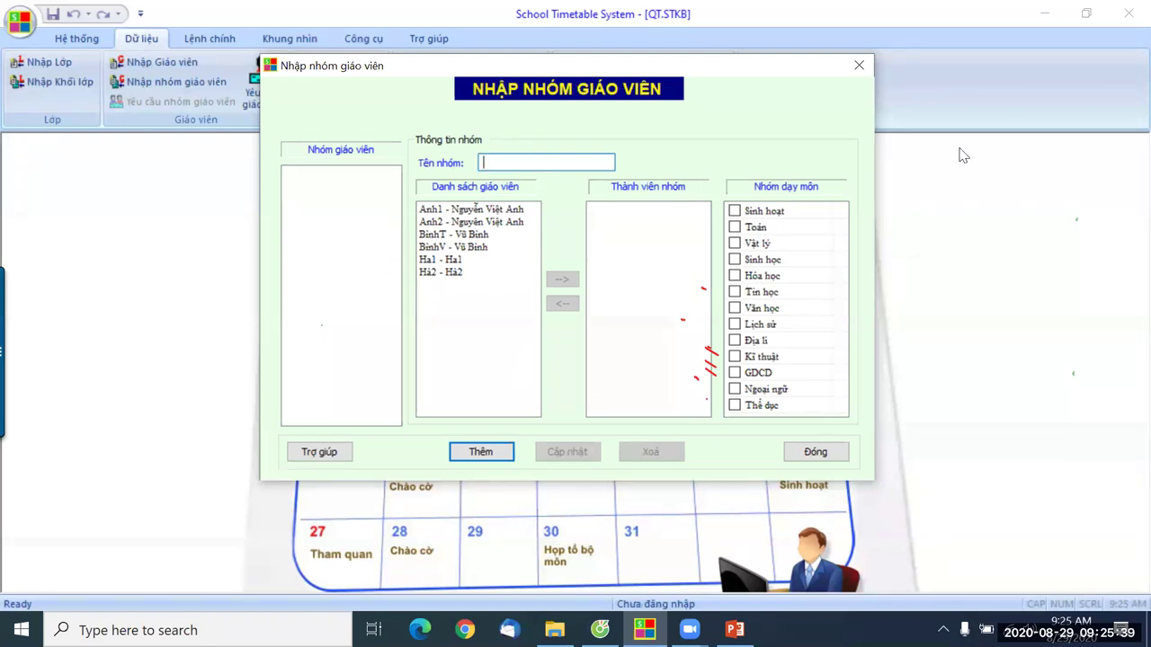
Create the Văn, Toán, Sử and Lý teacher groups
text(Văn)
key(Return)
text(Toán)
key(Return)
text(Sư)
key(Return)
text(Ly)
key(Return)
Add the Địa and Hóa groups, then select the Văn group
text(Địa)
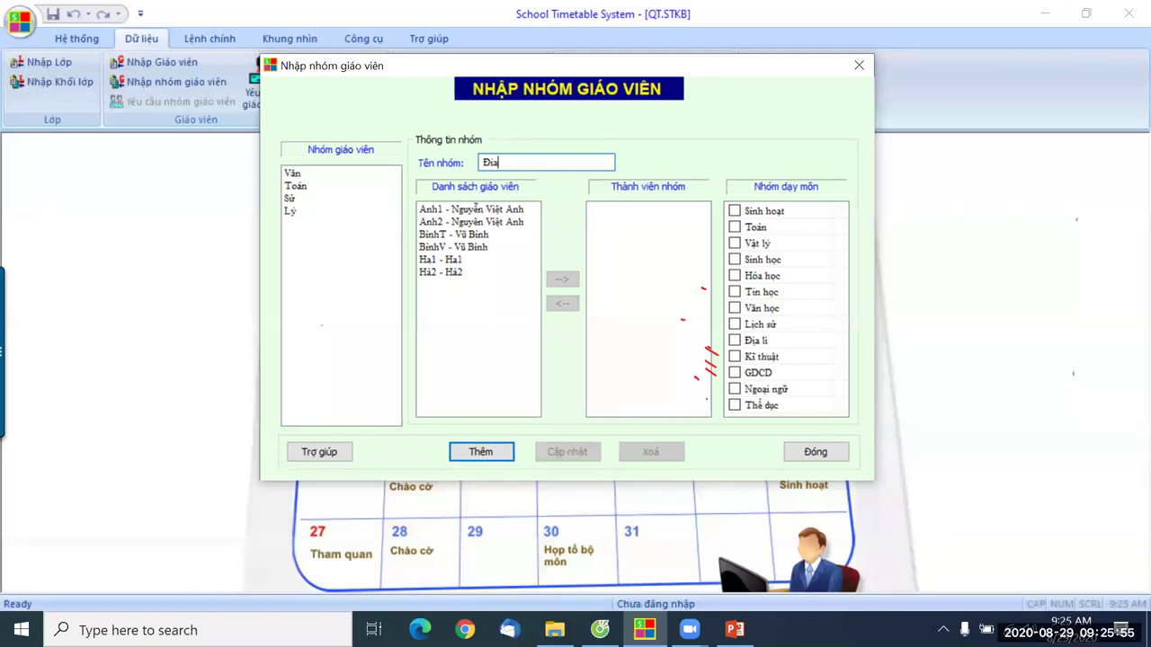
key(Return)
text(Hóa)
key(Return)
click(294, 174)
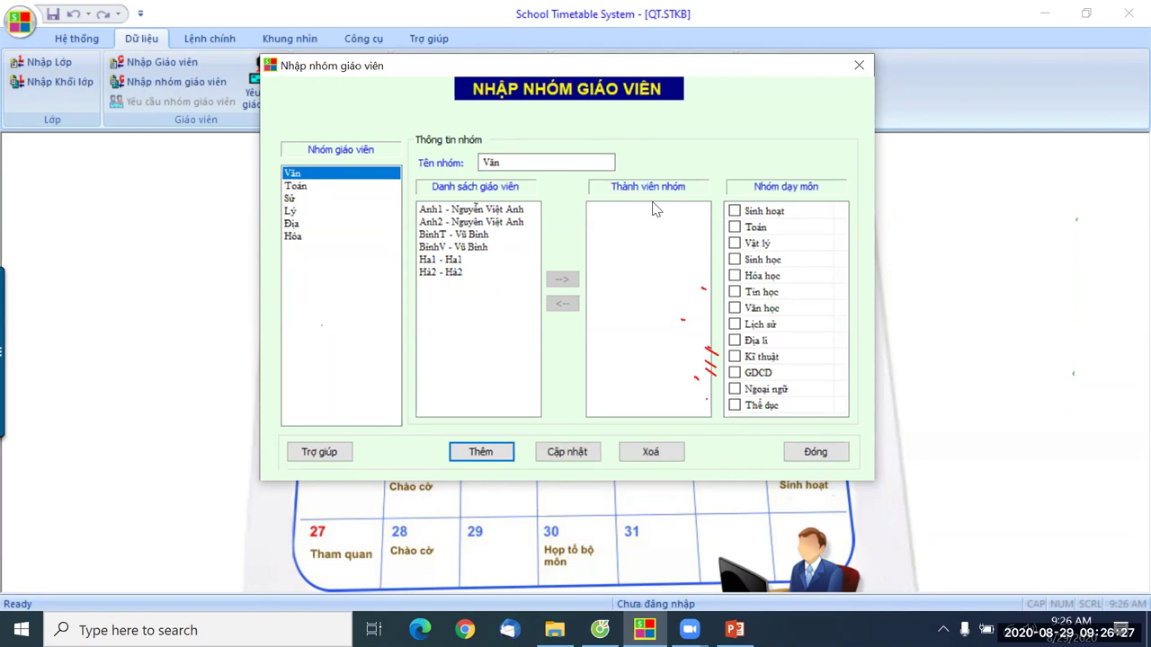
Add teachers Anh1, BinhV and Hà2 as Văn group members
click(444, 209)
click(562, 279)
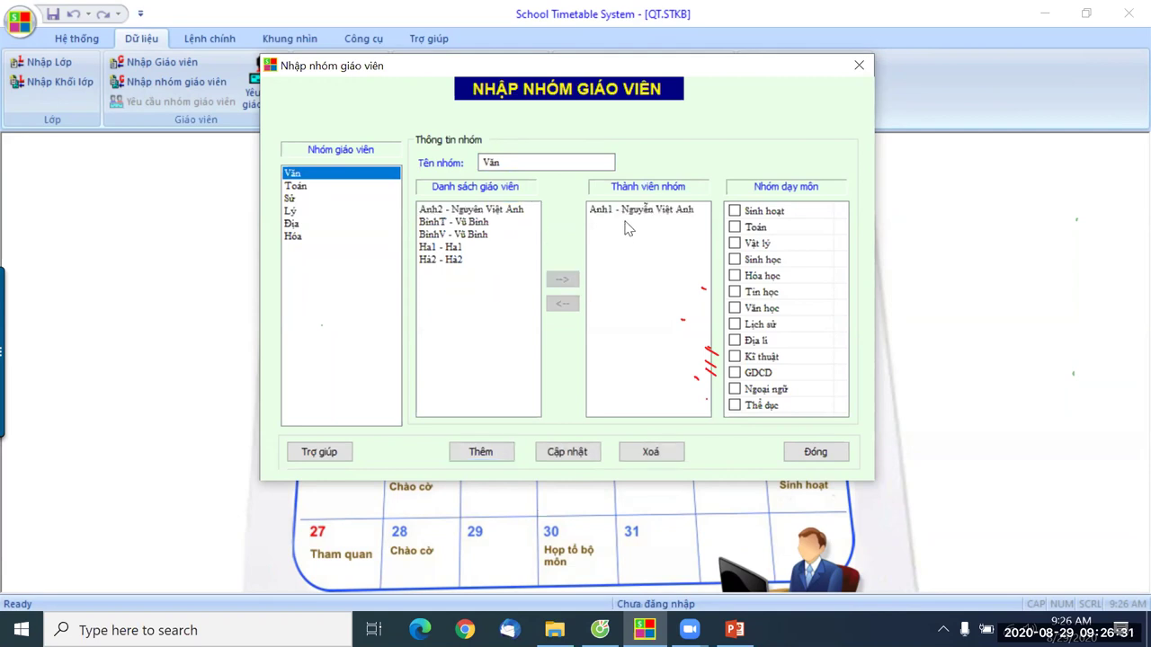
click(446, 236)
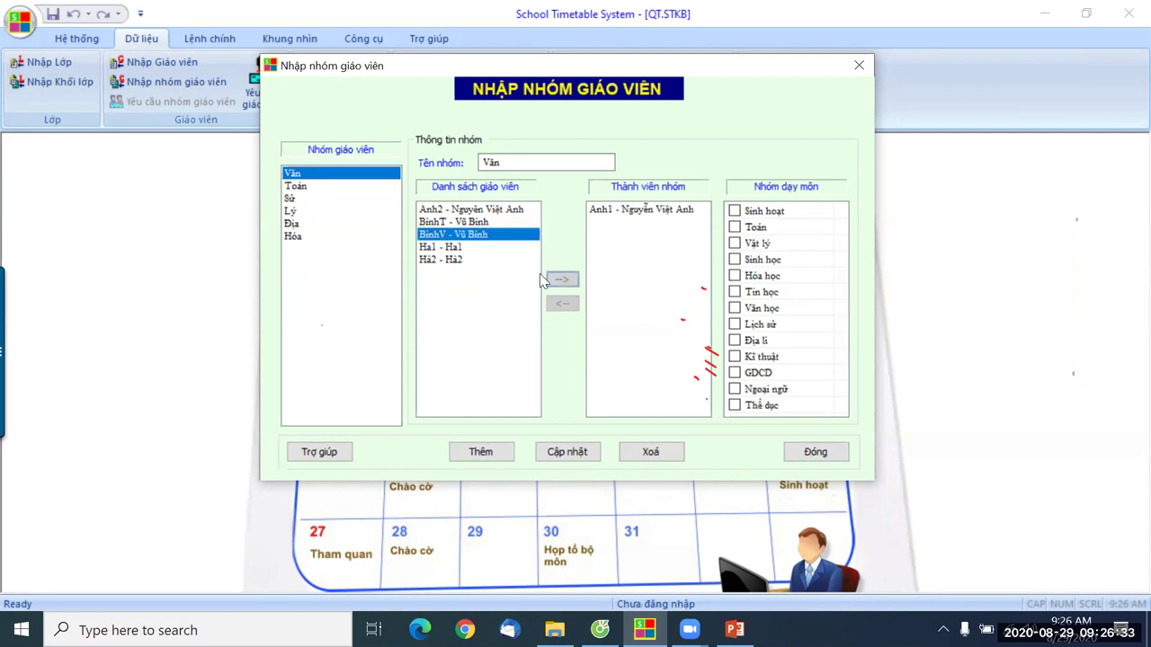
click(562, 281)
click(452, 248)
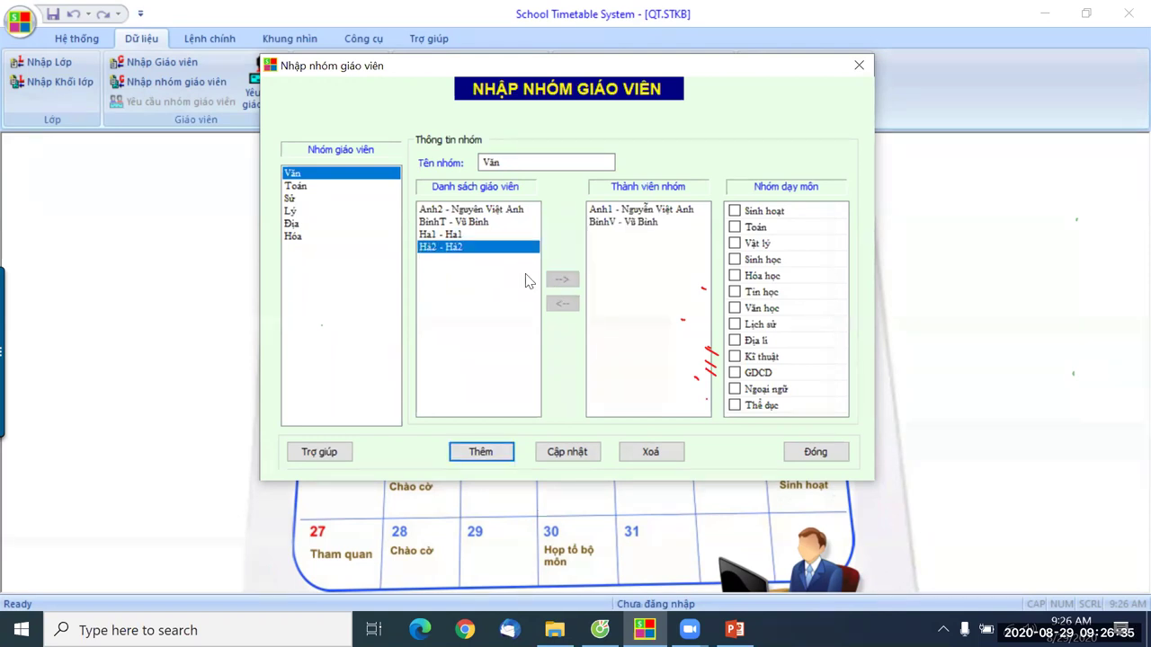
click(562, 281)
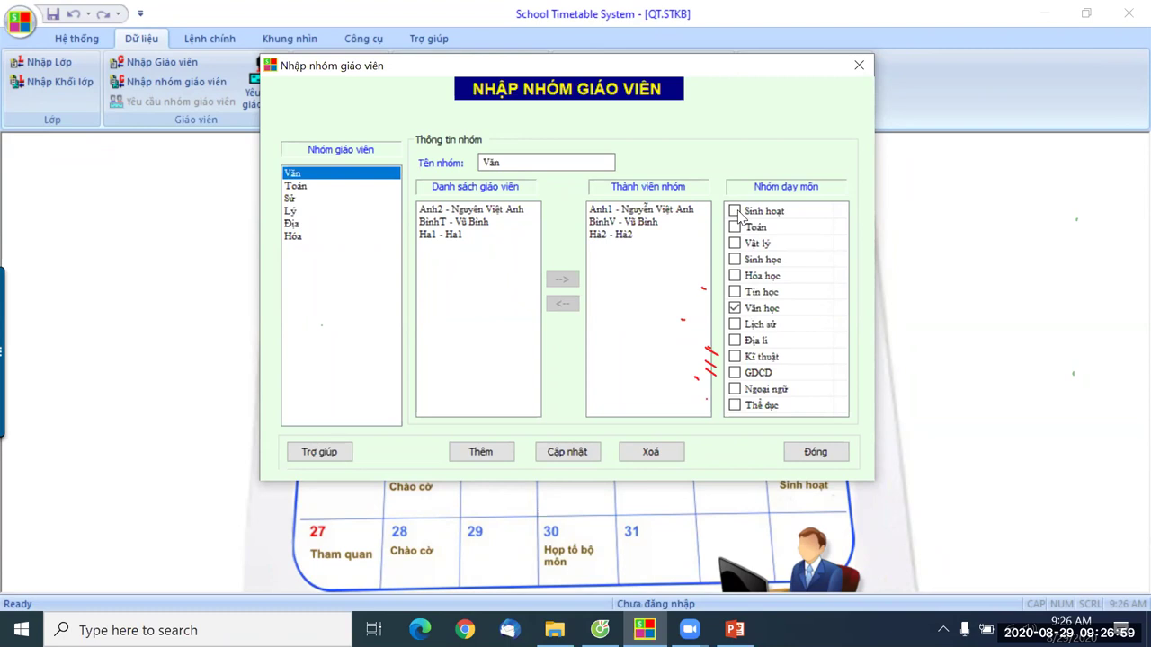
Assign Sinh hoạt to the Văn group, save it, and reselect Văn
click(735, 213)
click(566, 452)
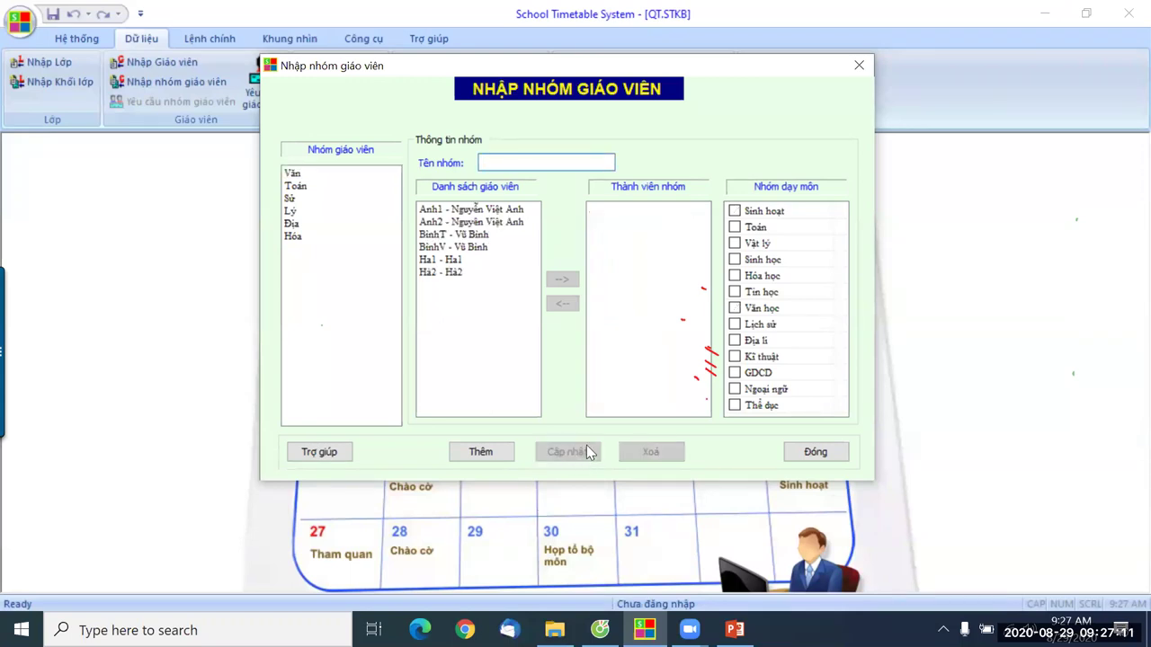
click(300, 176)
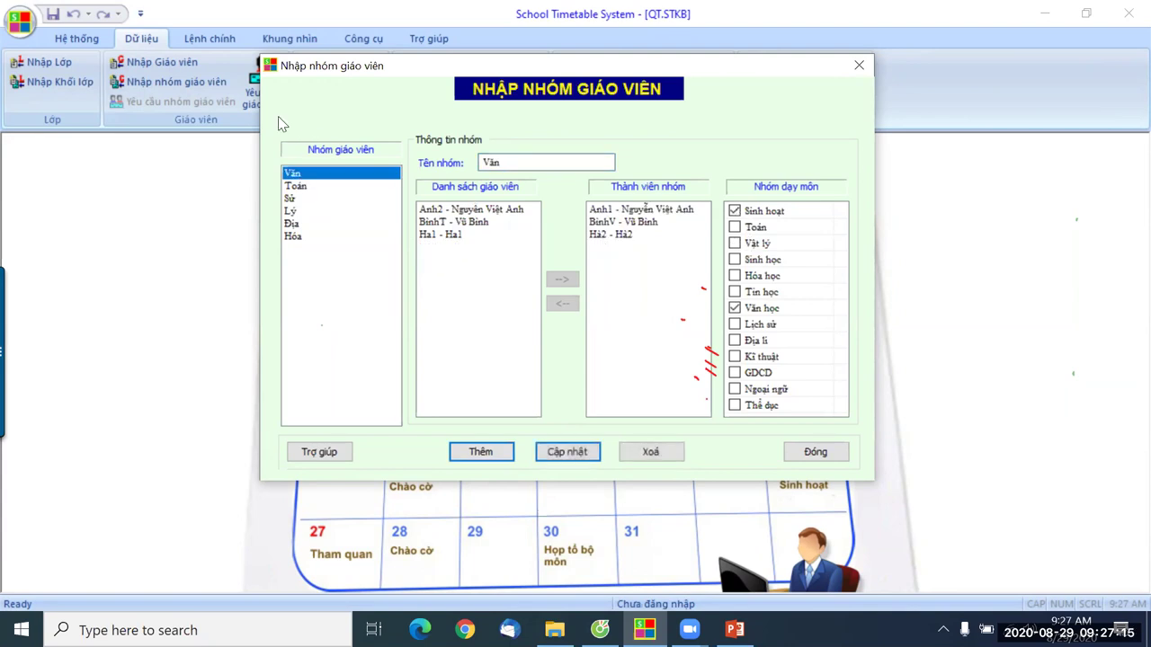
Select the Toán group and add three teachers as its members
click(297, 186)
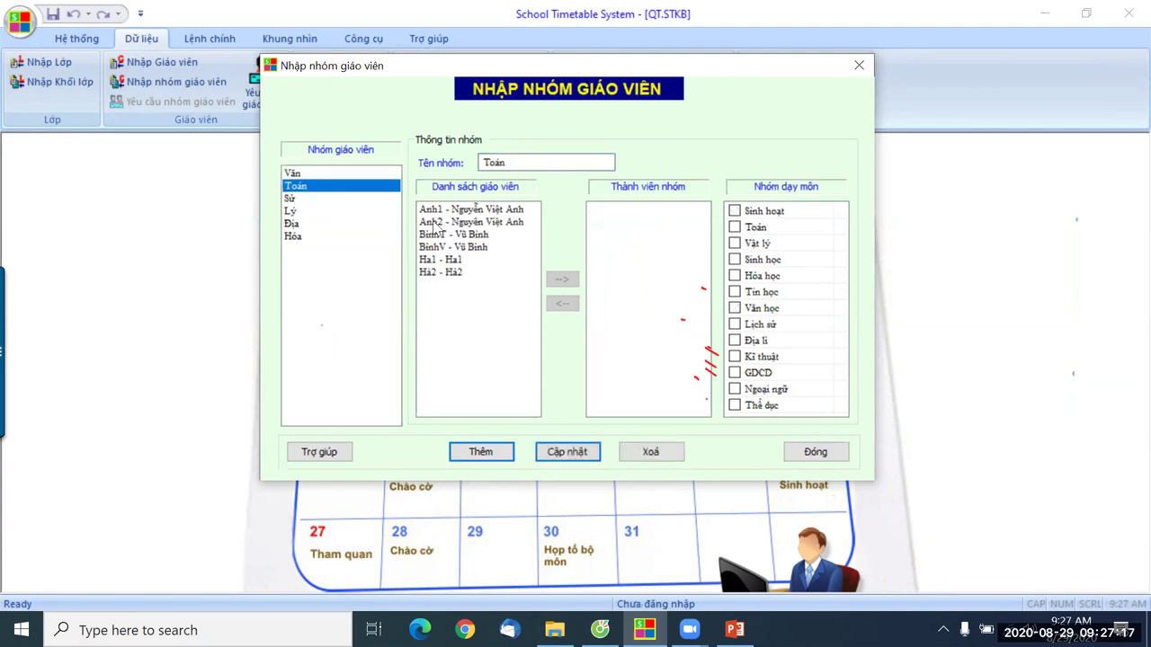
click(500, 223)
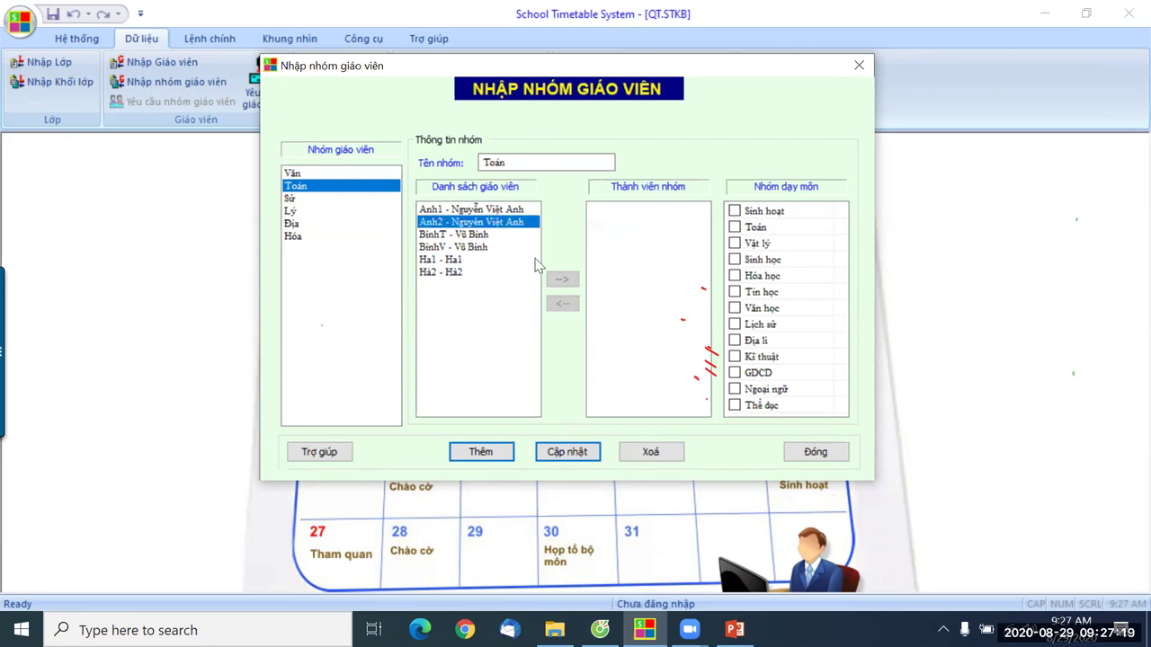
click(562, 279)
click(479, 223)
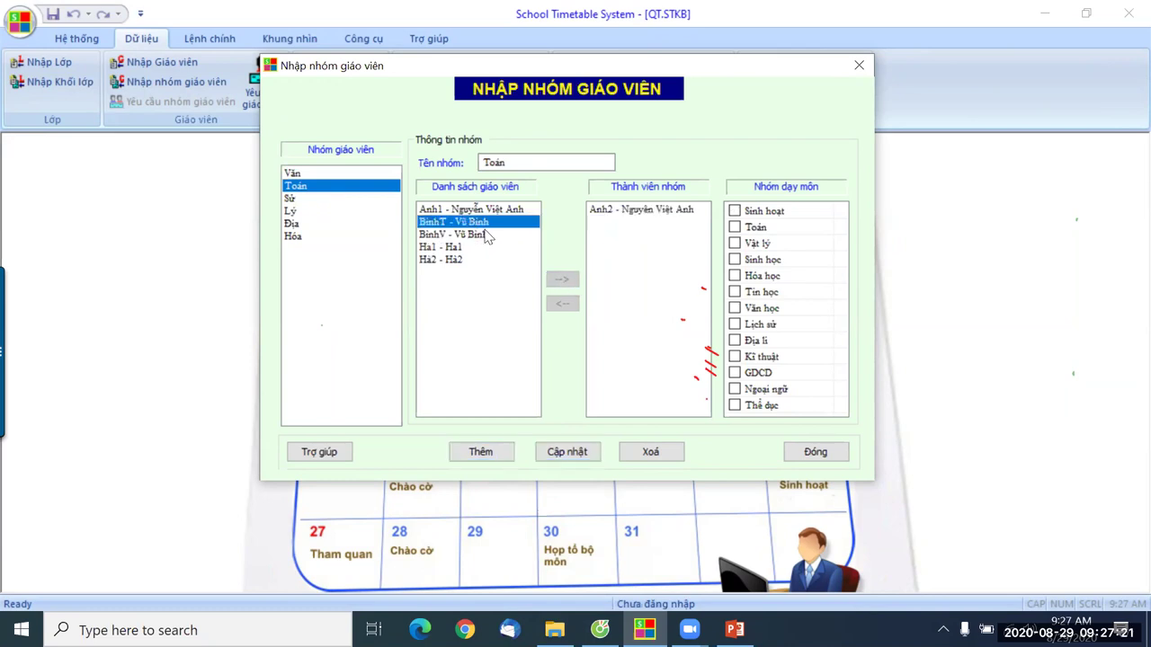
click(562, 280)
click(484, 235)
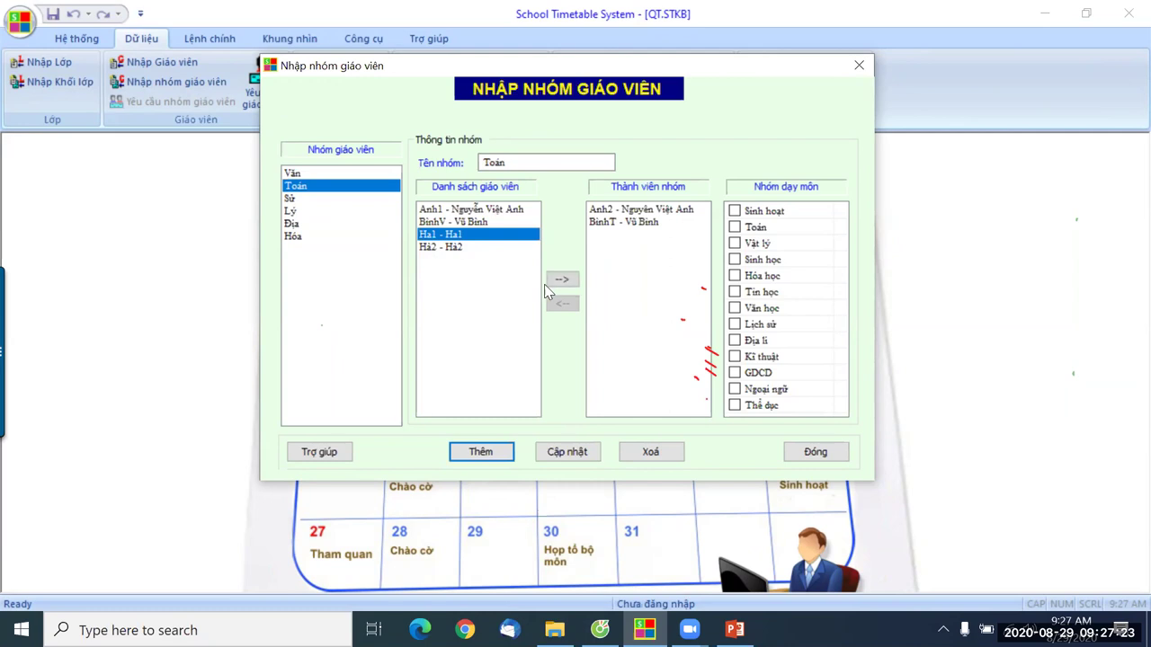
click(555, 282)
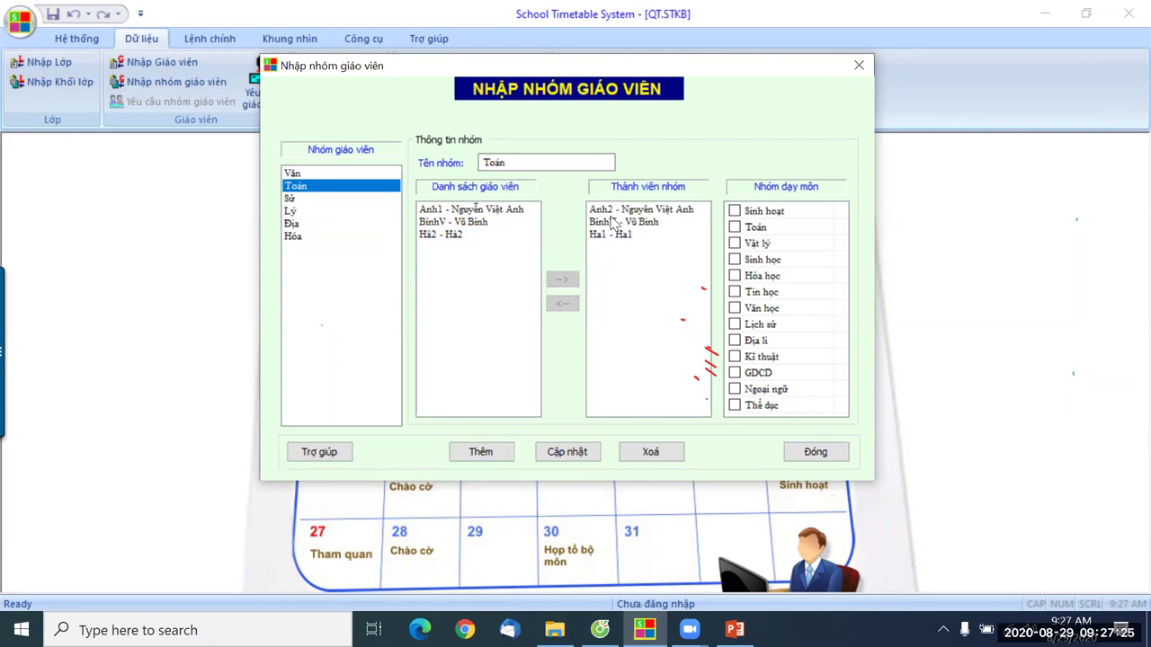
Assign the Toán and Sinh hoạt subjects to the Toán group and save it
click(735, 226)
click(735, 211)
click(552, 454)
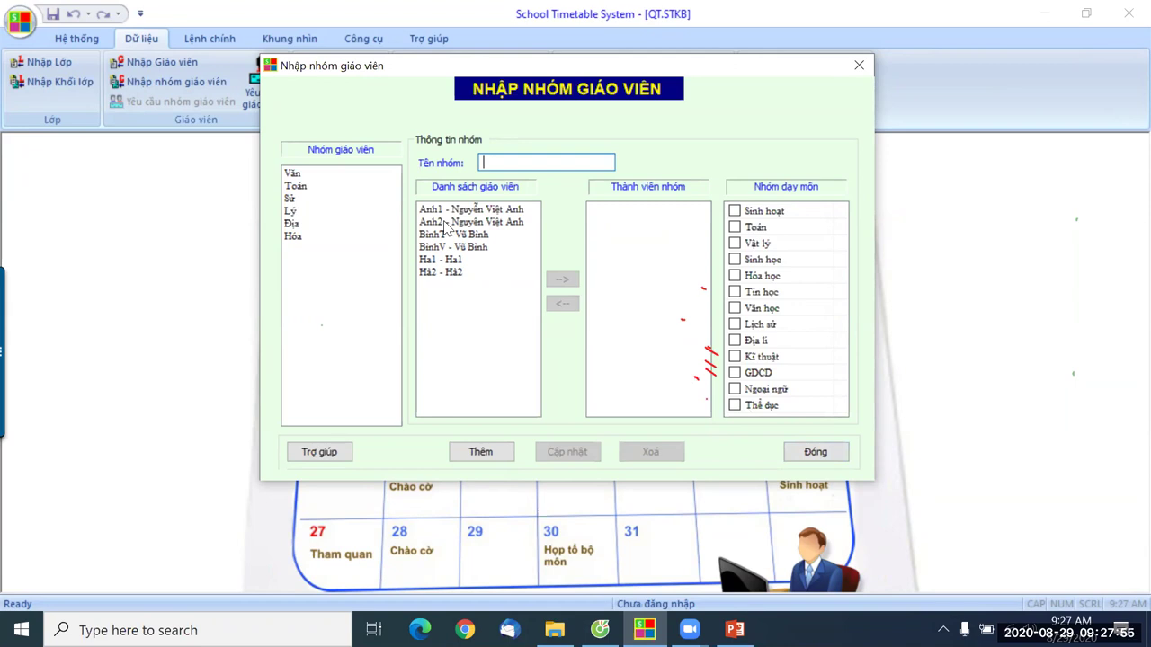
Add four teachers from the staff list as members of the Lý group
click(291, 212)
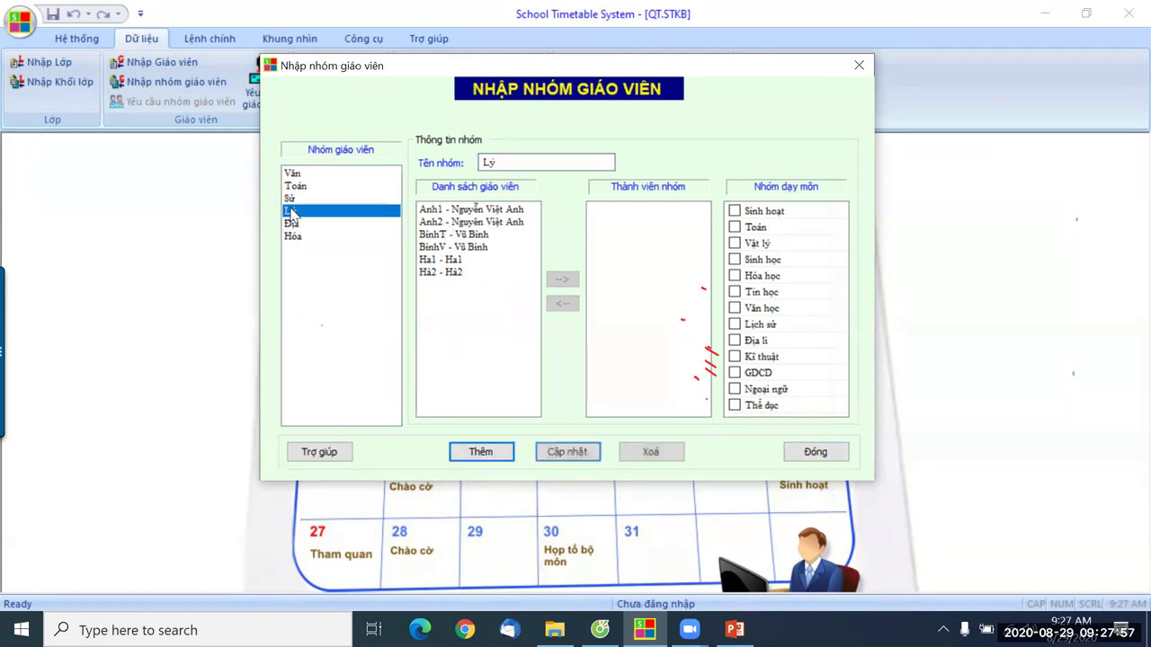
click(483, 210)
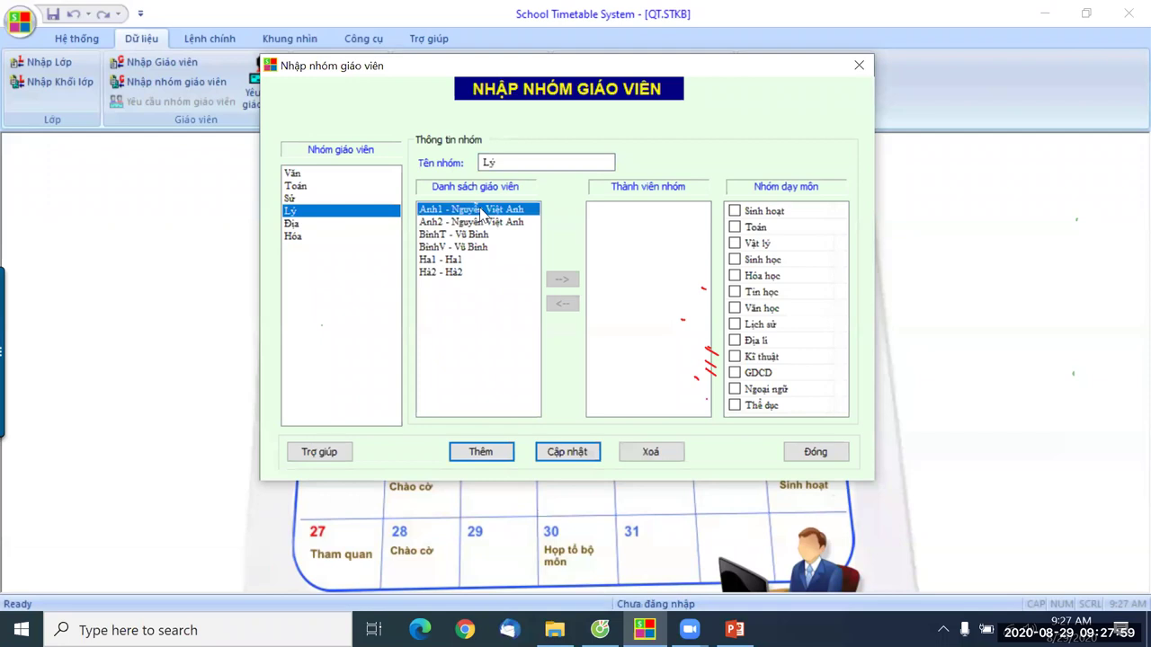
click(562, 278)
click(518, 209)
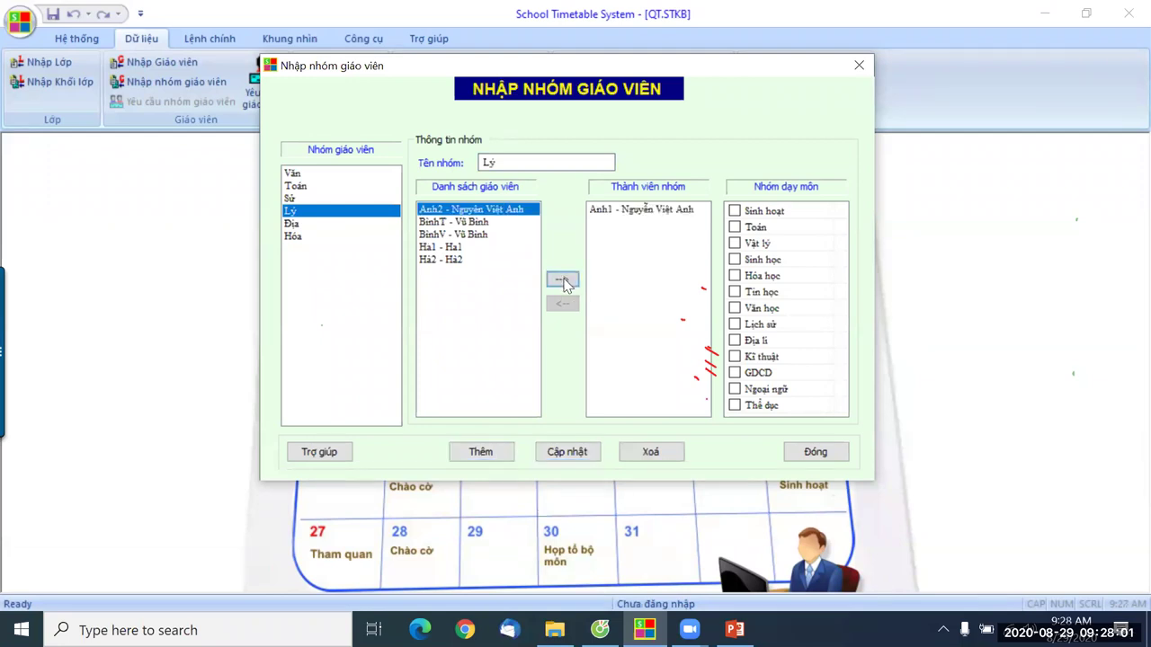
click(562, 279)
click(459, 235)
click(562, 279)
click(456, 234)
click(562, 280)
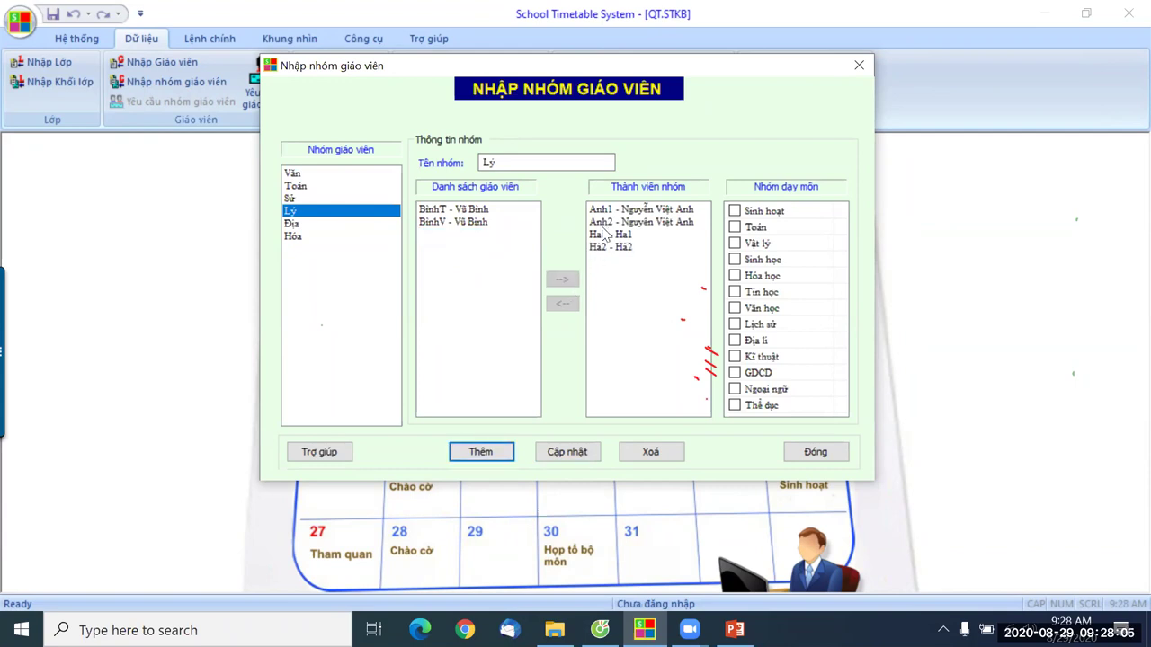
Assign Sinh hoạt to the Lý group, save it with Cập nhật, and close the window
click(736, 212)
click(561, 452)
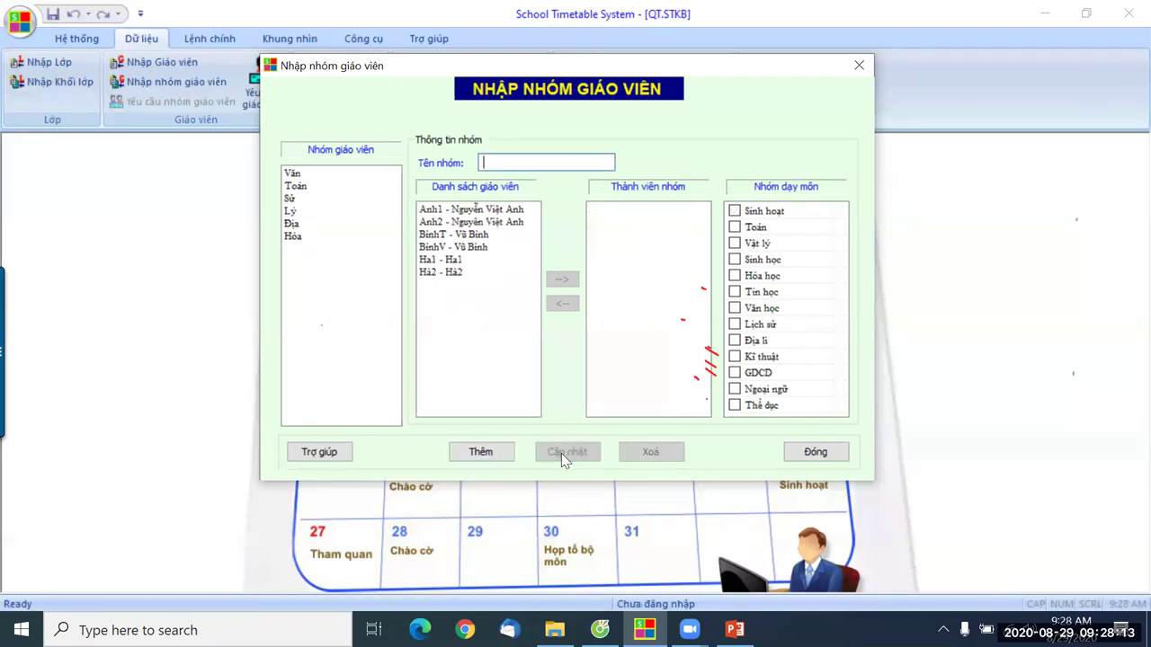
click(816, 453)
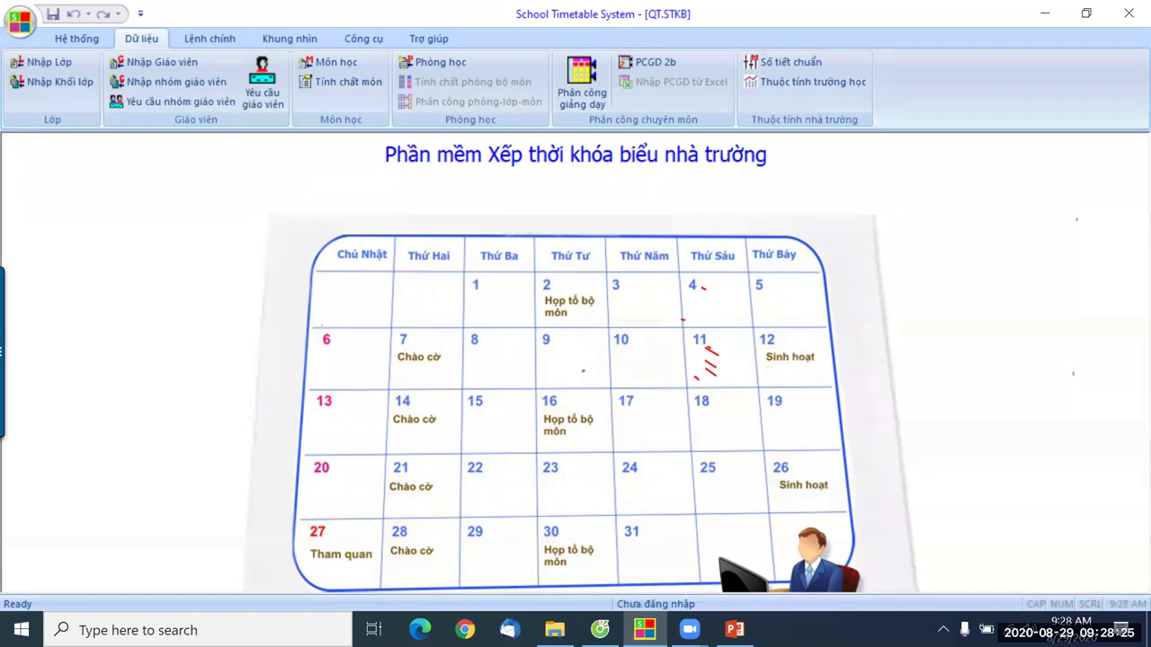
Return to the STKB1.0_Gioi_thieu.pptx presentation at slide 20, 'Nhập dữ liệu GỐC'
mouse_move(600, 629)
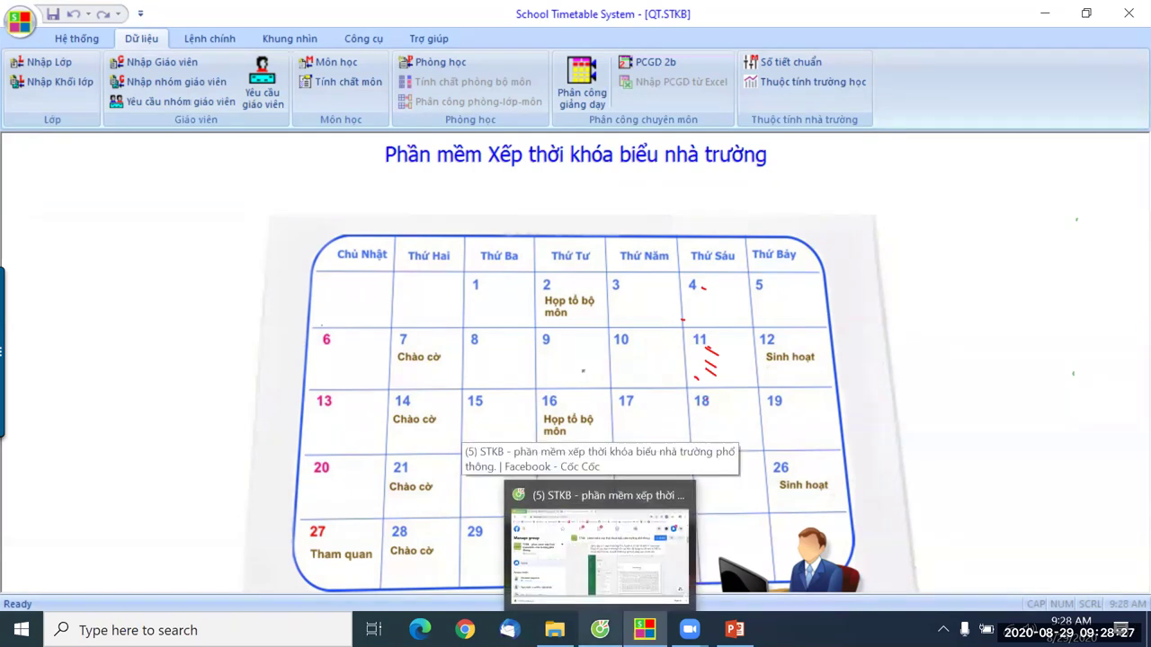
click(734, 630)
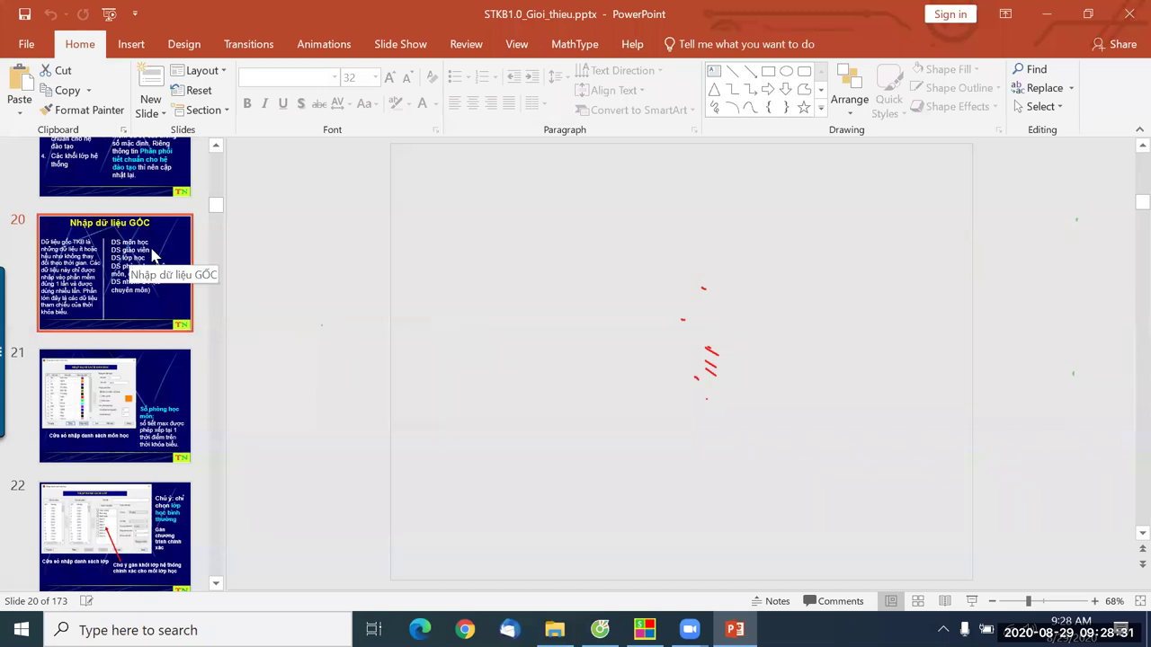
scroll(153, 255, up, 3)
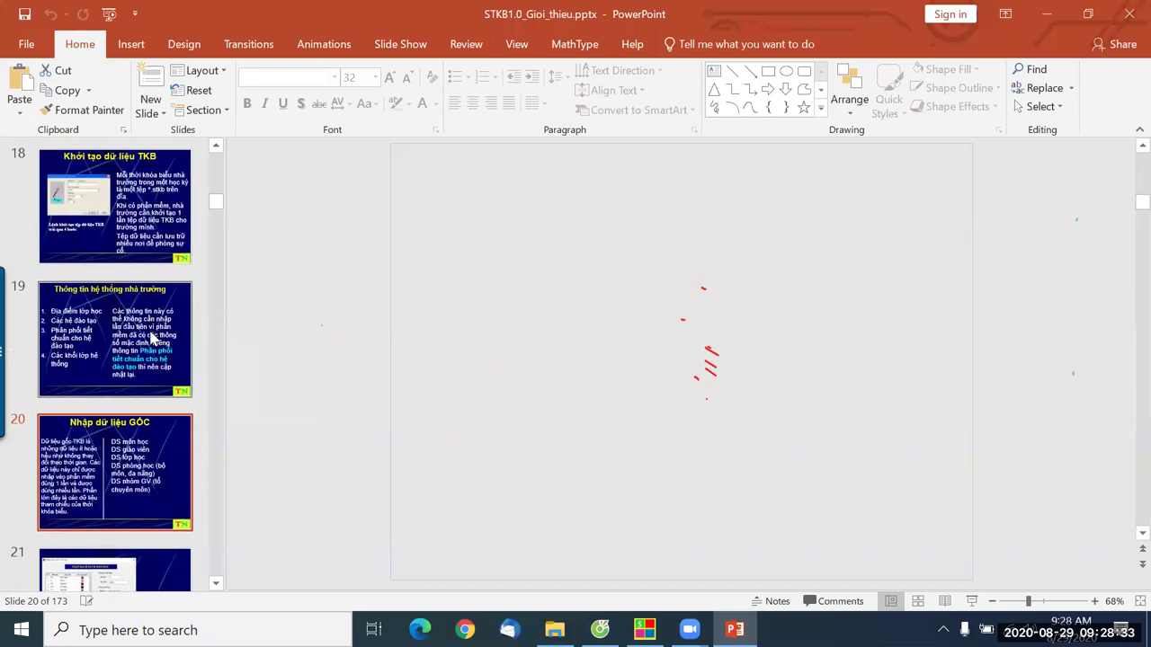
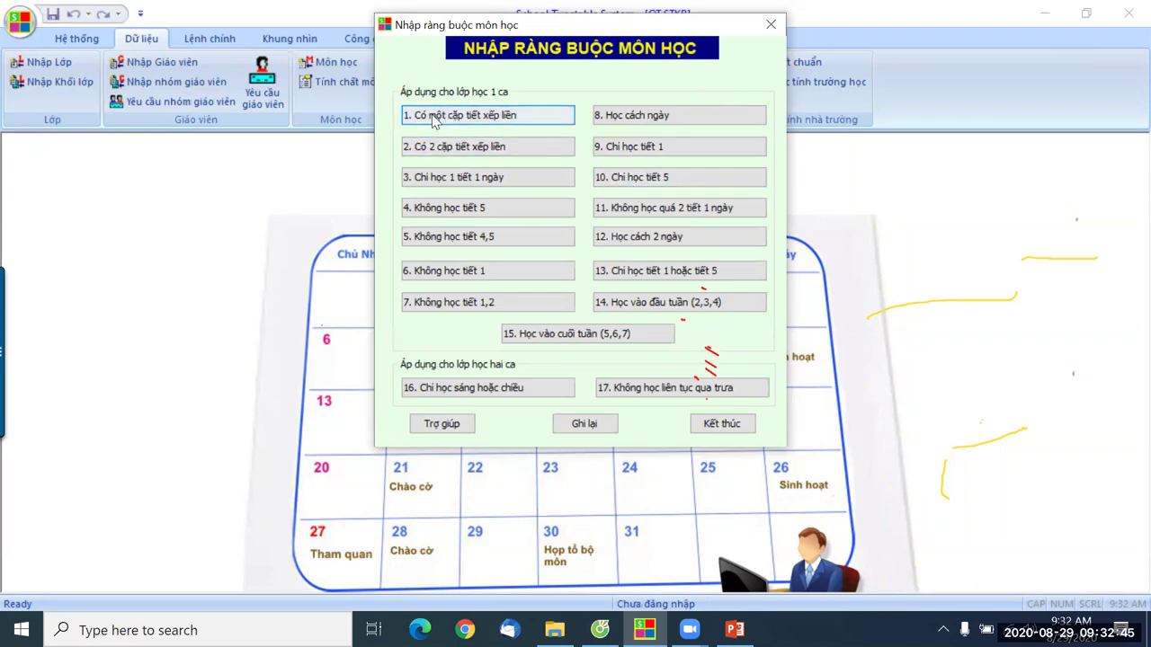
Add the 'Có một cặp tiết xếp liền' rule for Toán and Văn học, both set to Toàn trường
click(481, 117)
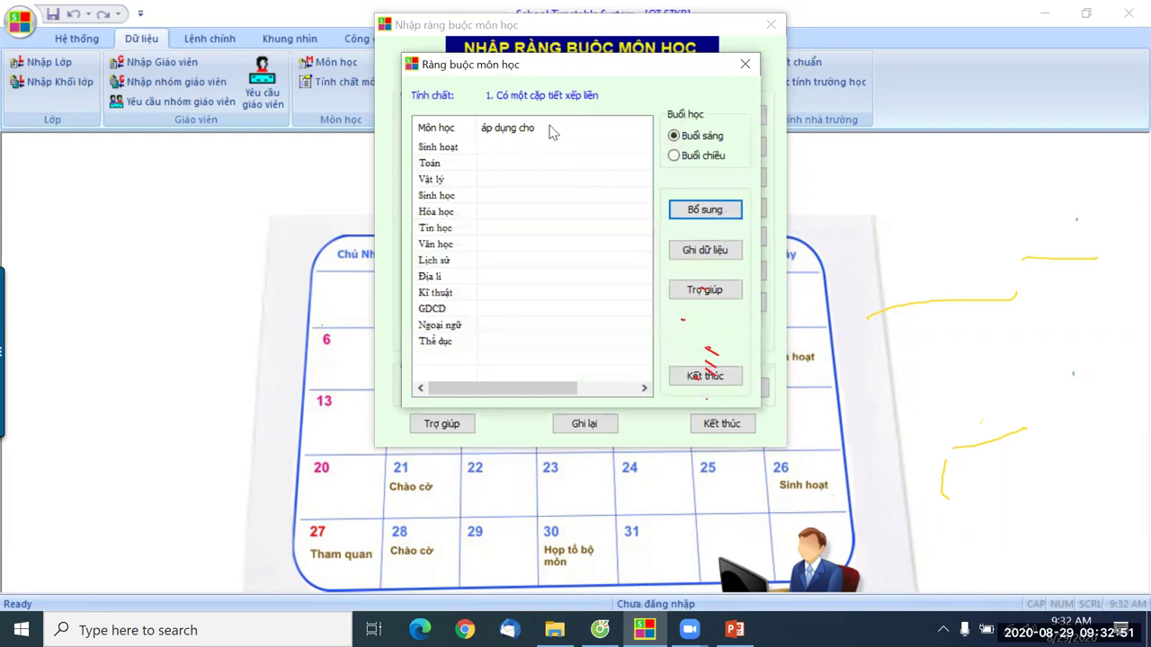
click(484, 167)
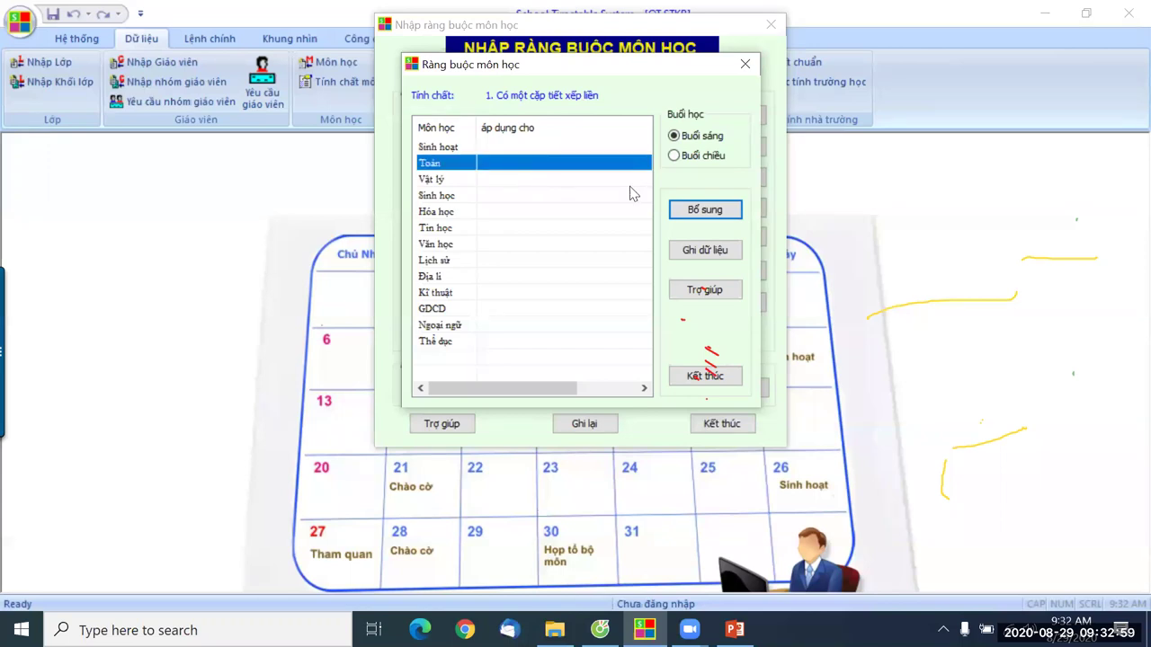
click(700, 216)
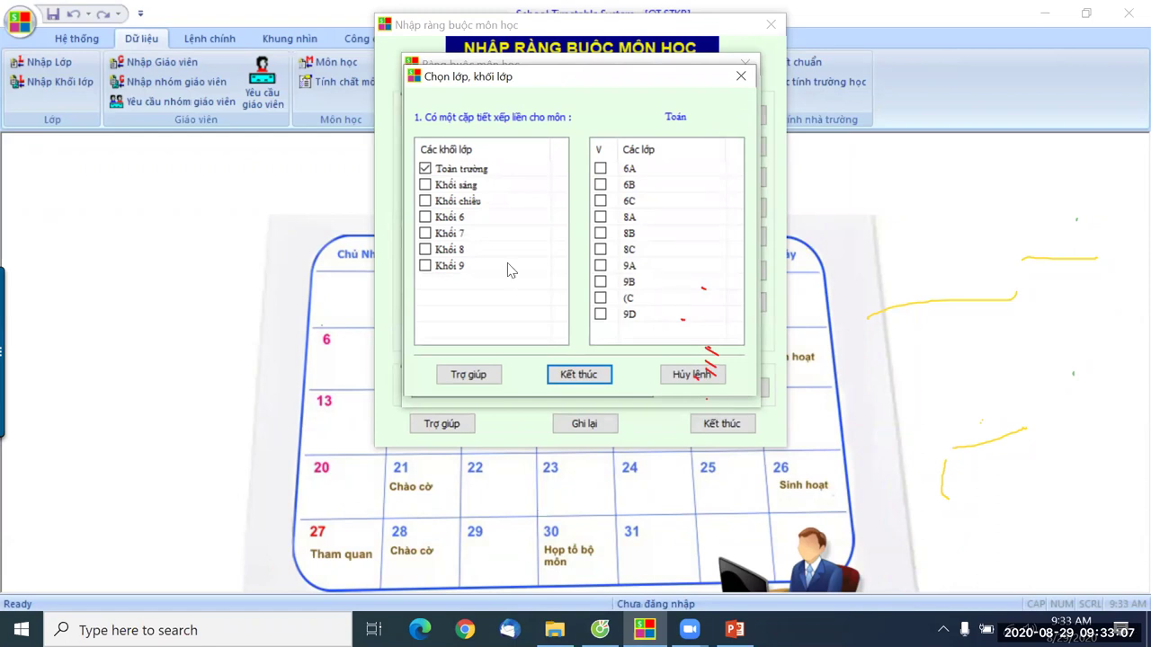
click(576, 373)
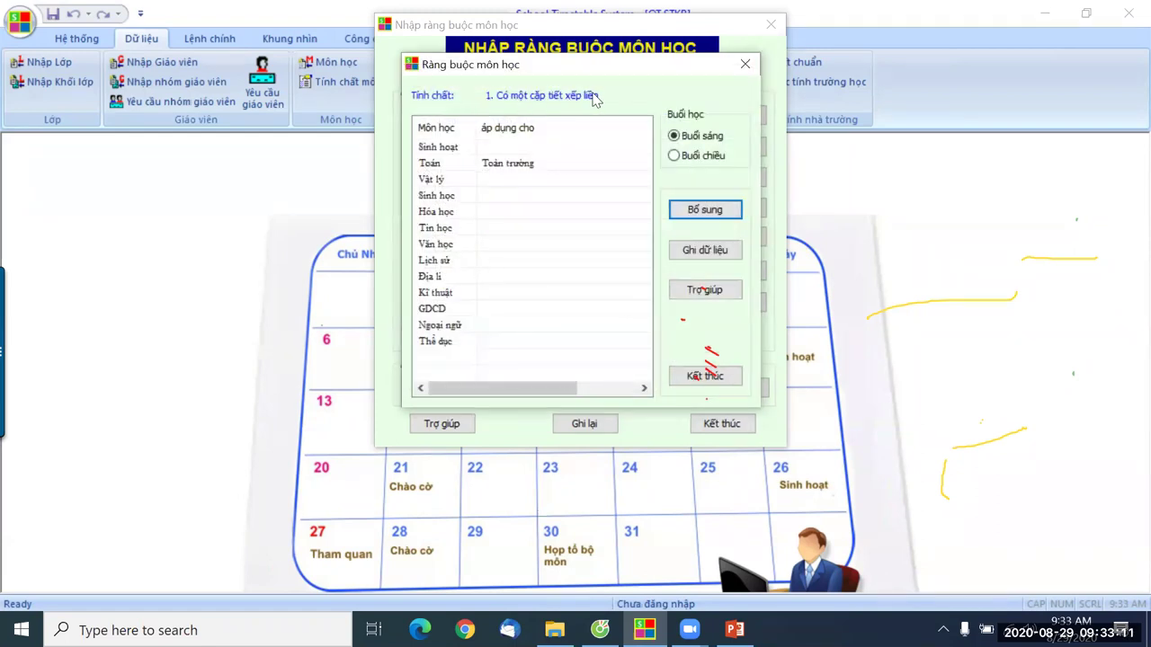
click(488, 248)
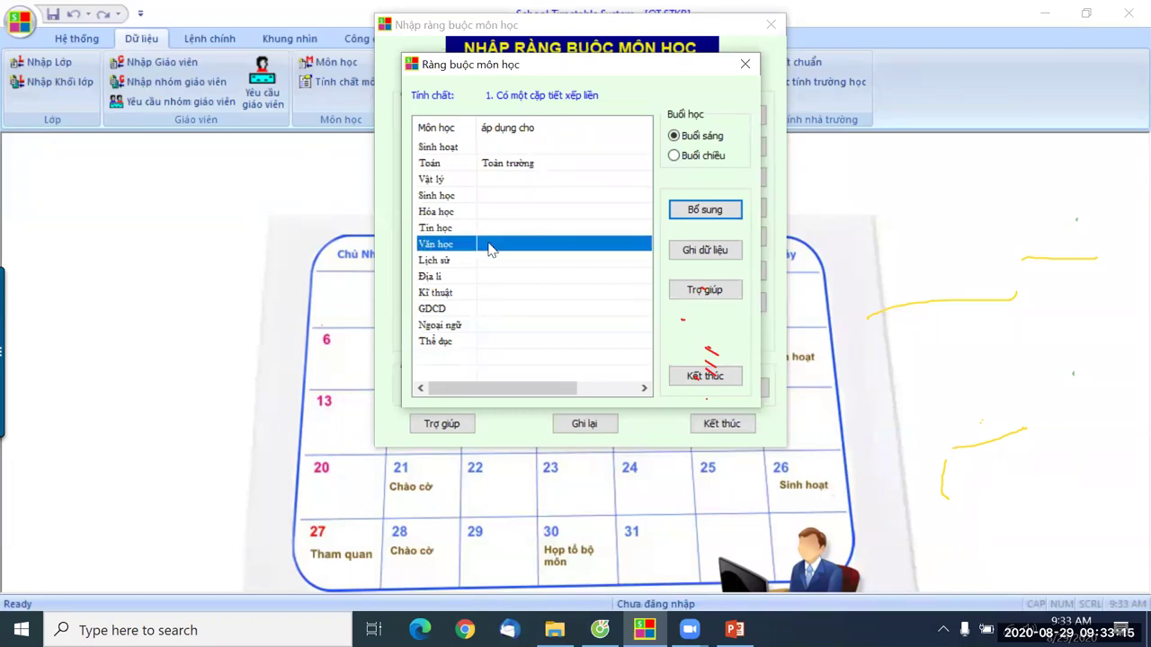
click(700, 214)
click(426, 168)
click(576, 376)
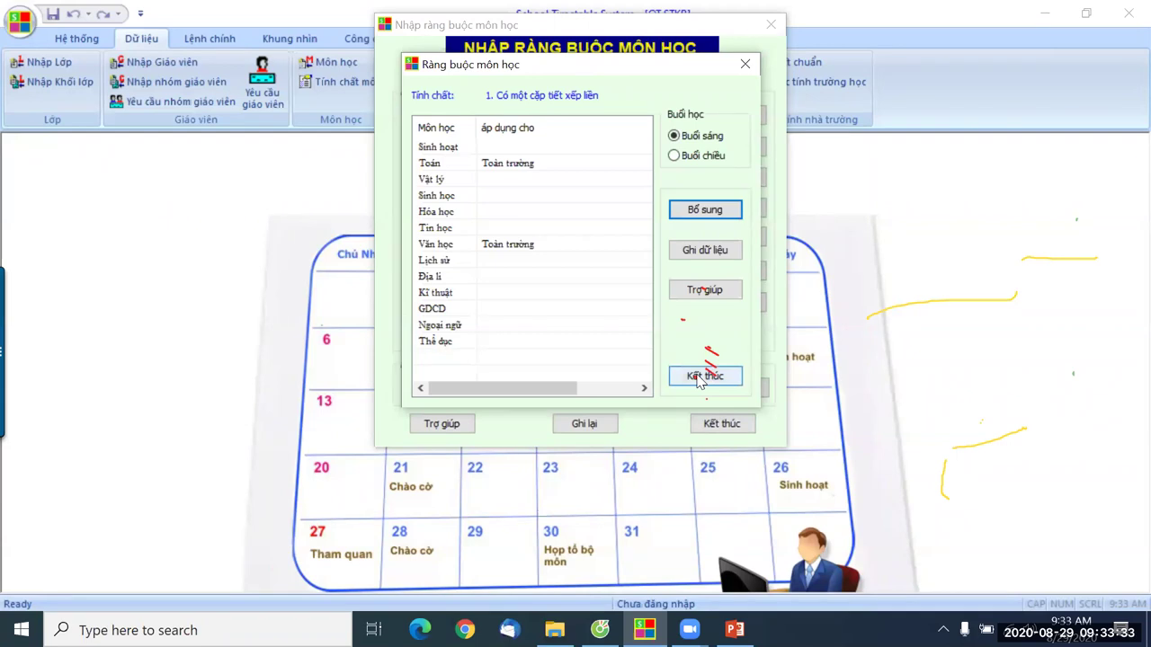
click(702, 377)
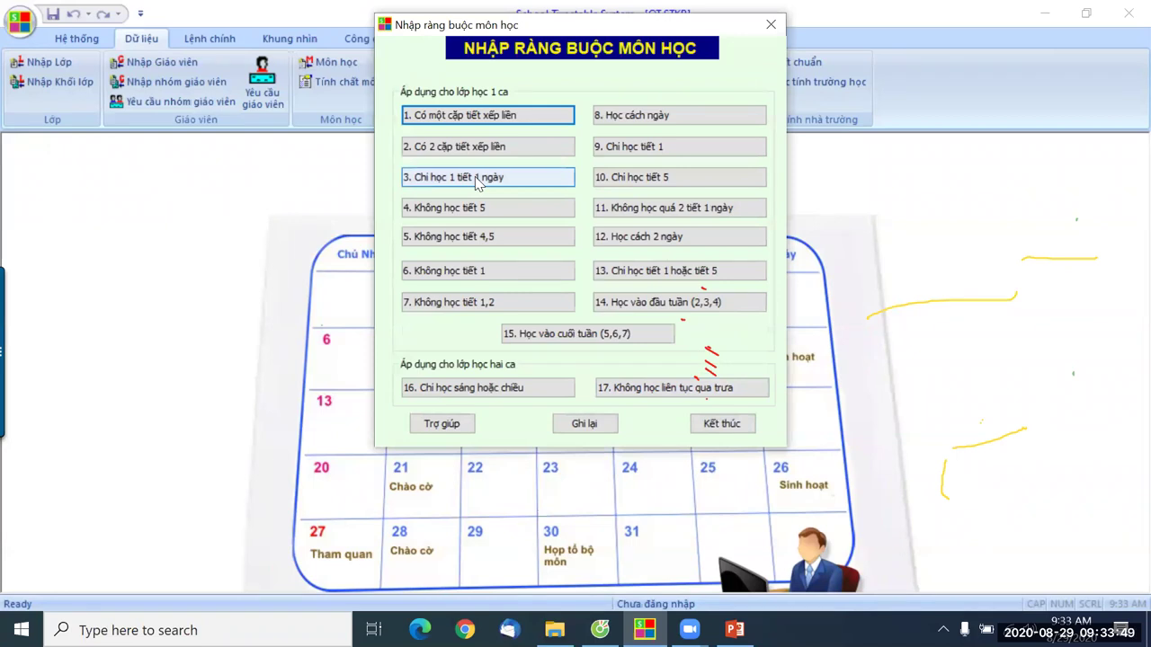
Start the 'Chỉ học 1 tiết 1 ngày' rule and add Vật lý and Sinh học for Toàn trường
click(478, 178)
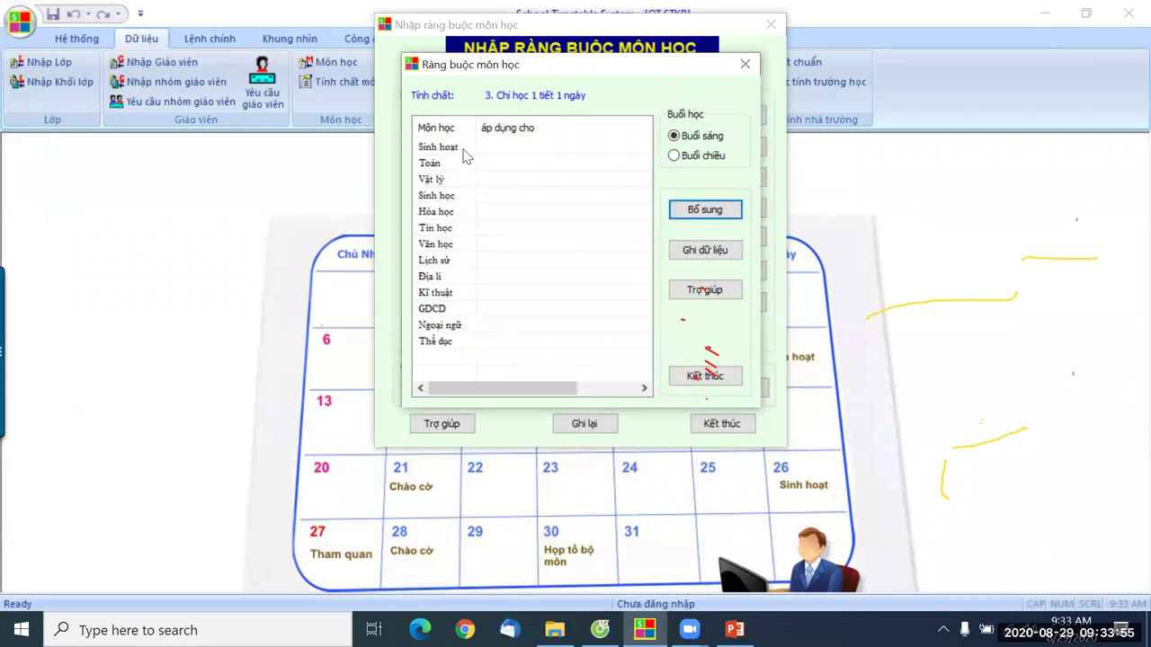
click(507, 184)
click(694, 210)
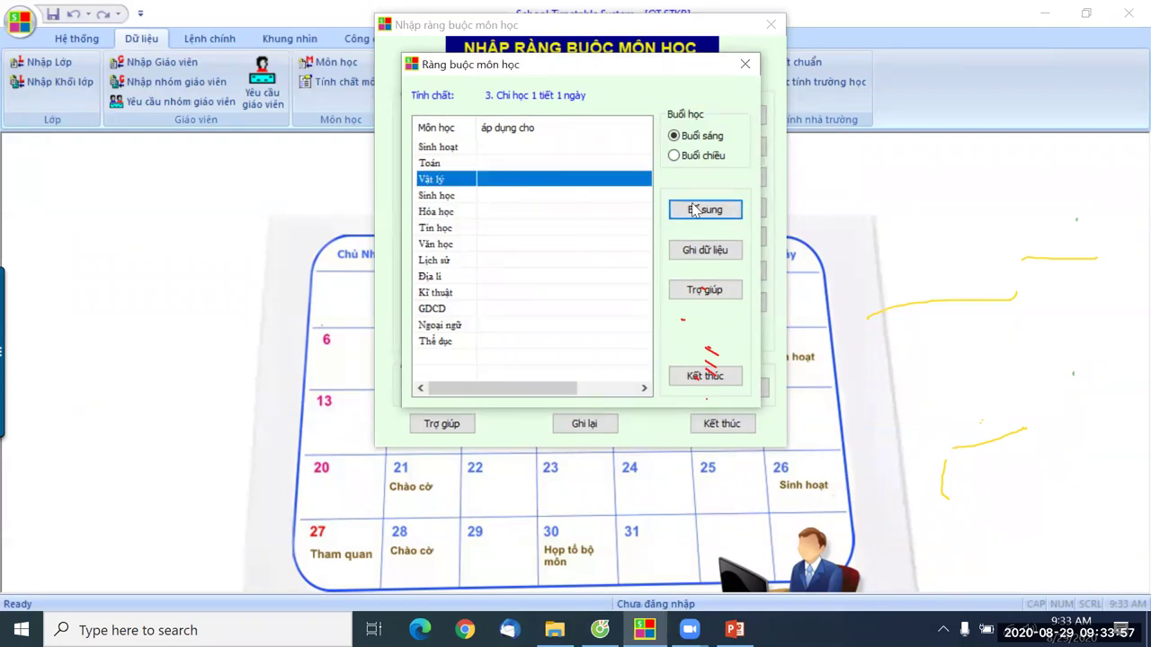
click(425, 169)
click(578, 375)
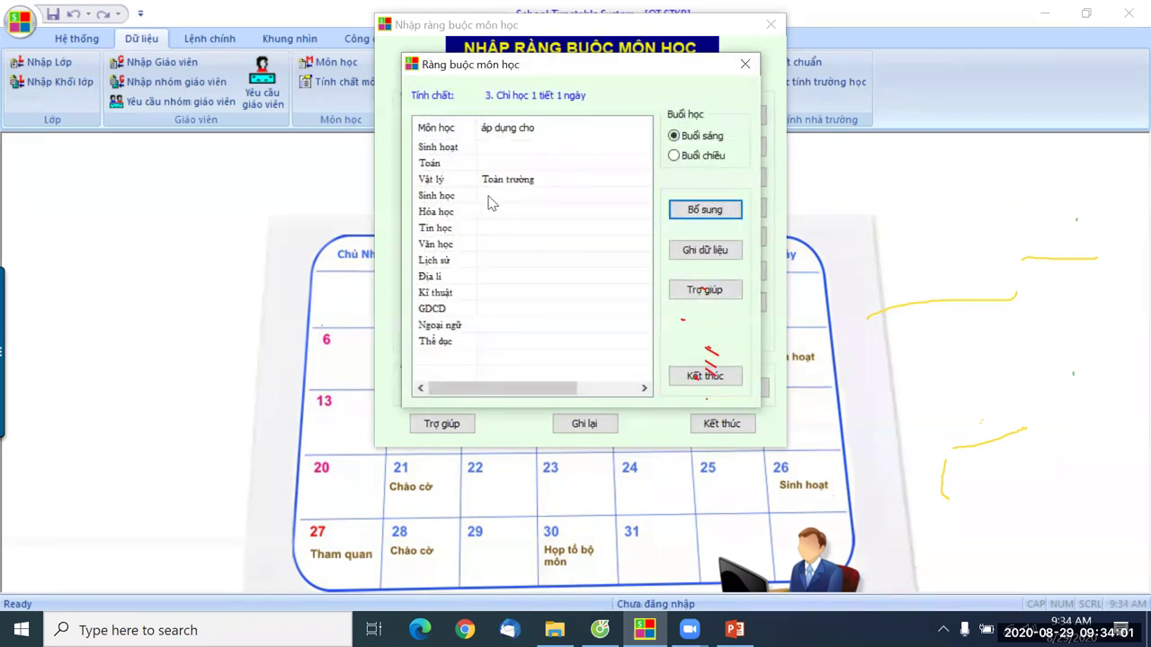
click(517, 198)
click(700, 210)
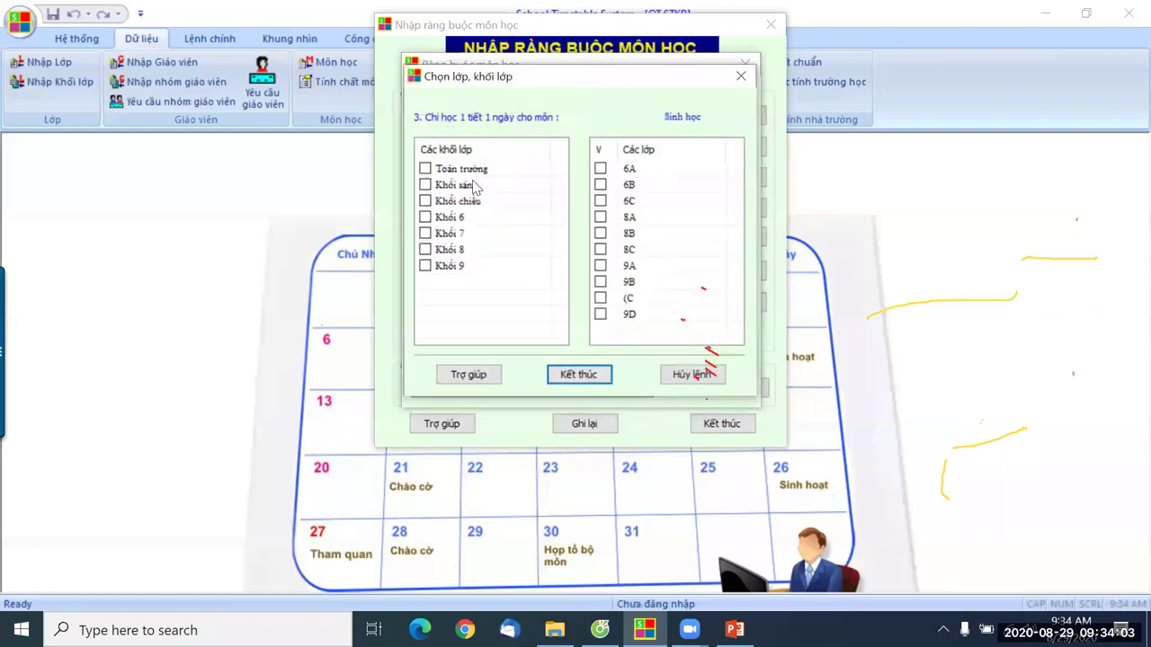
click(426, 169)
click(567, 372)
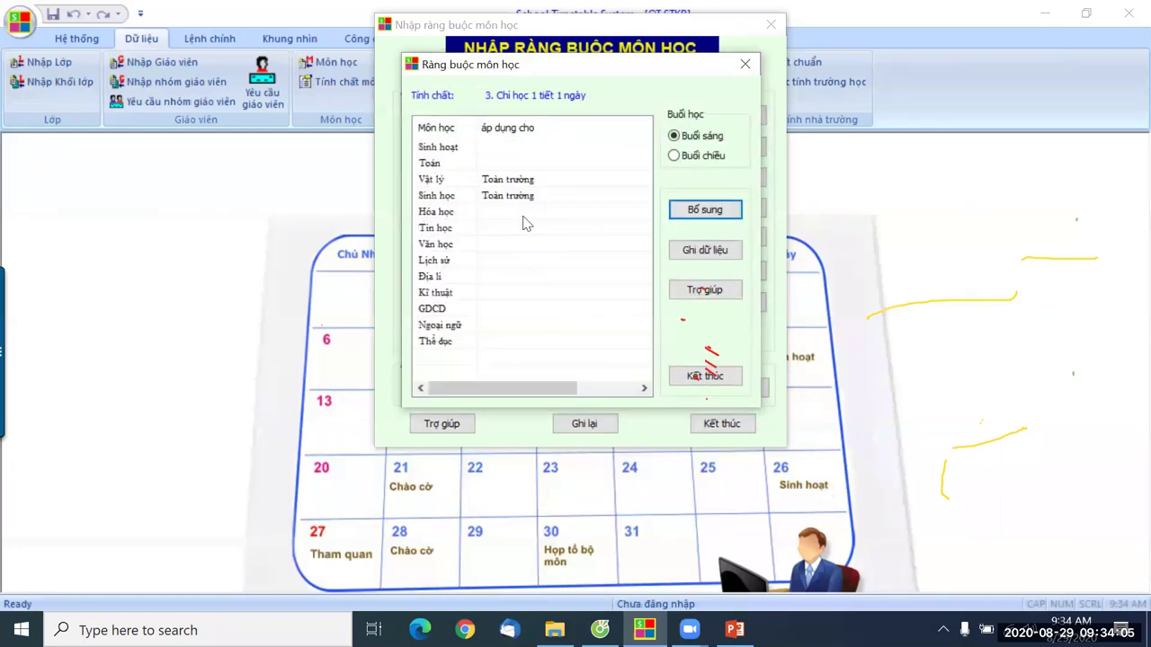
Add Hóa học, Tin học and Lịch sử to the one-period-per-day rule for Toàn trường
click(525, 214)
click(670, 216)
click(426, 169)
click(567, 364)
click(513, 228)
click(703, 213)
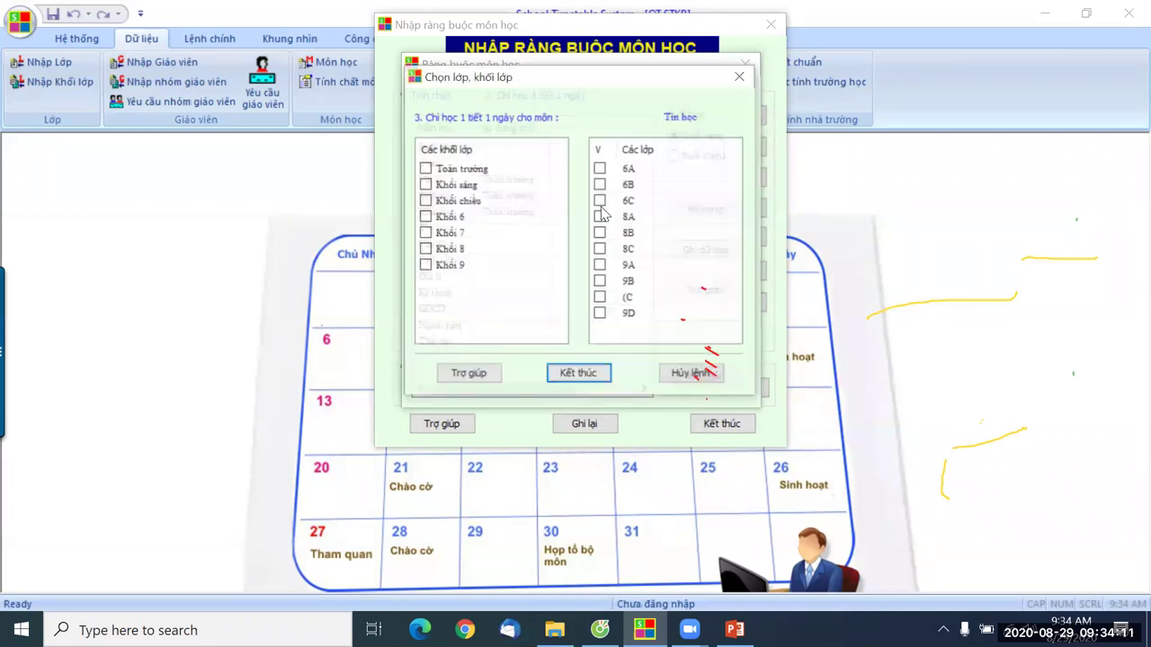
click(425, 169)
click(599, 374)
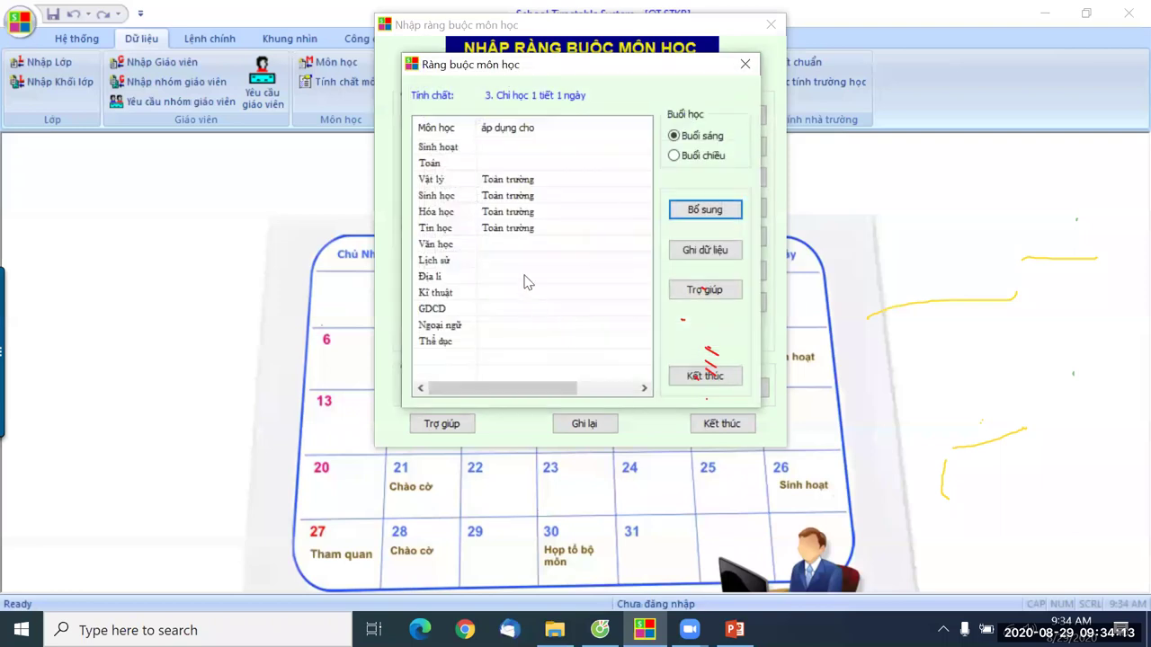
click(524, 268)
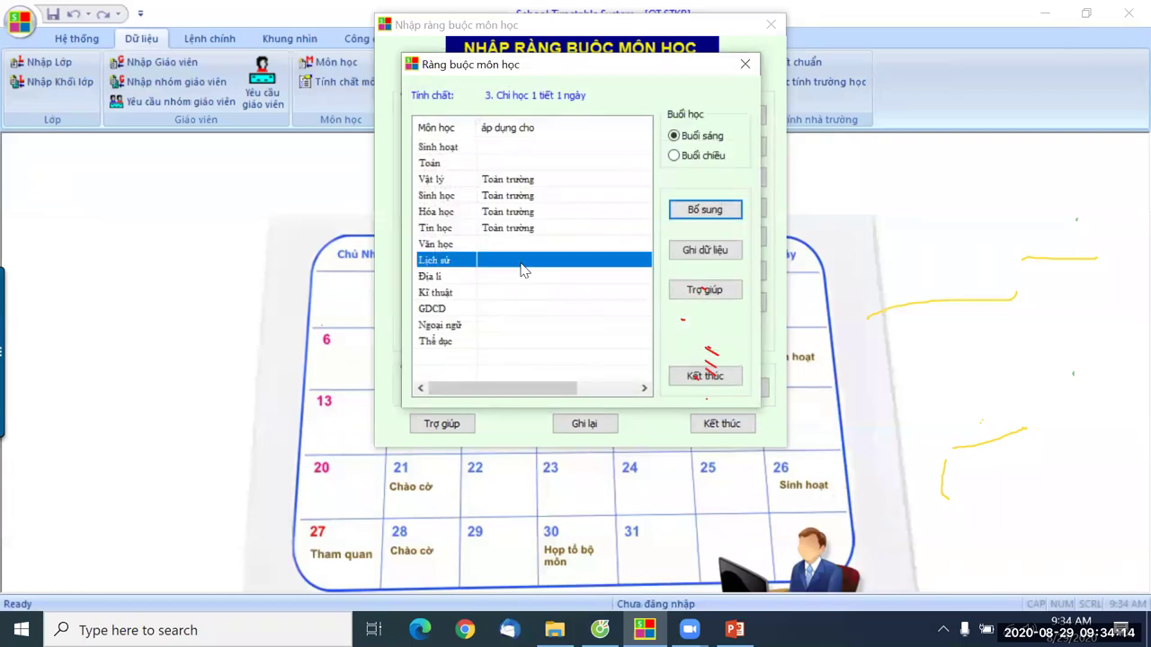
click(680, 214)
click(425, 169)
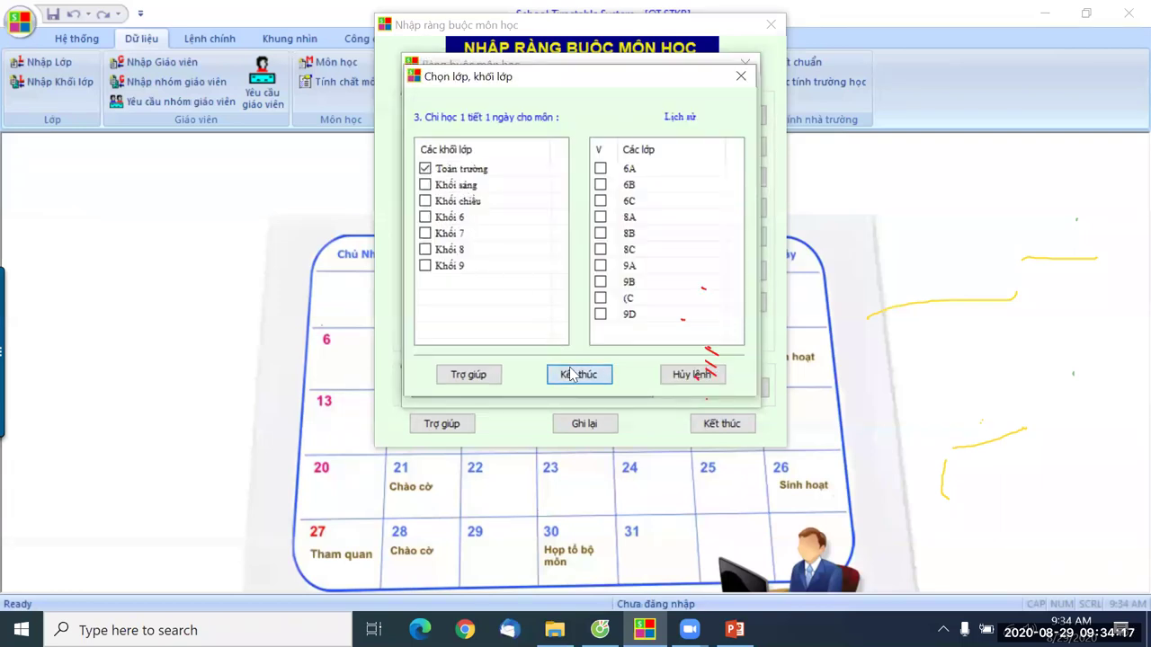
click(570, 374)
Add Địa lí and Ngoại ngữ for Toàn trường and finish the one-period-per-day rule
click(523, 277)
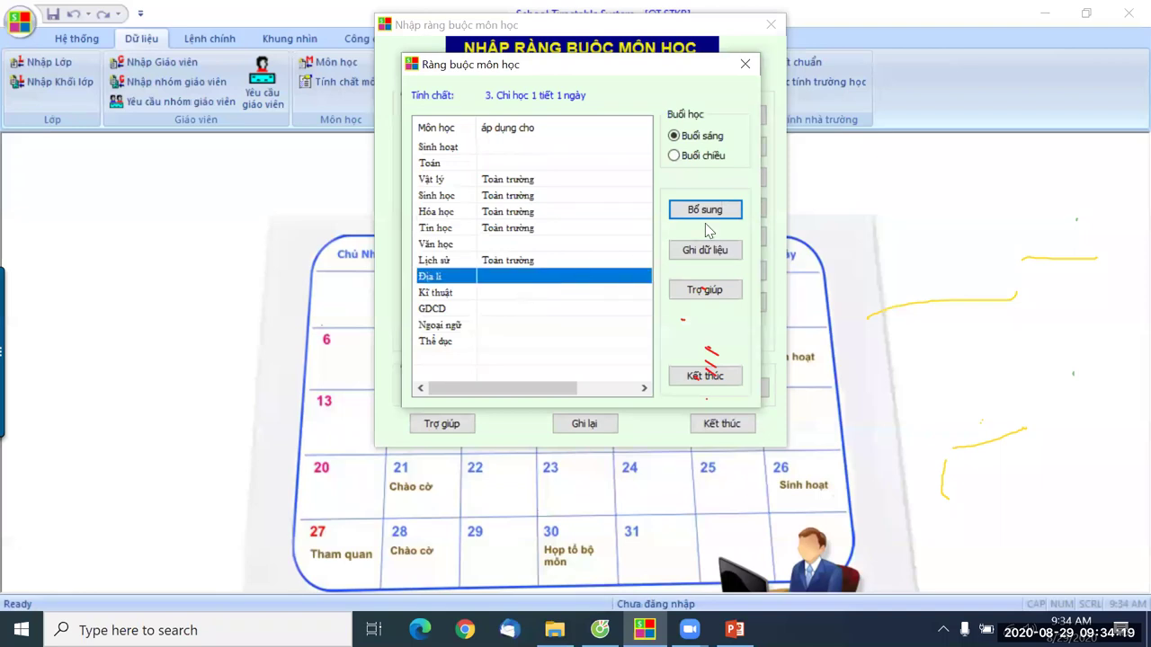
click(705, 212)
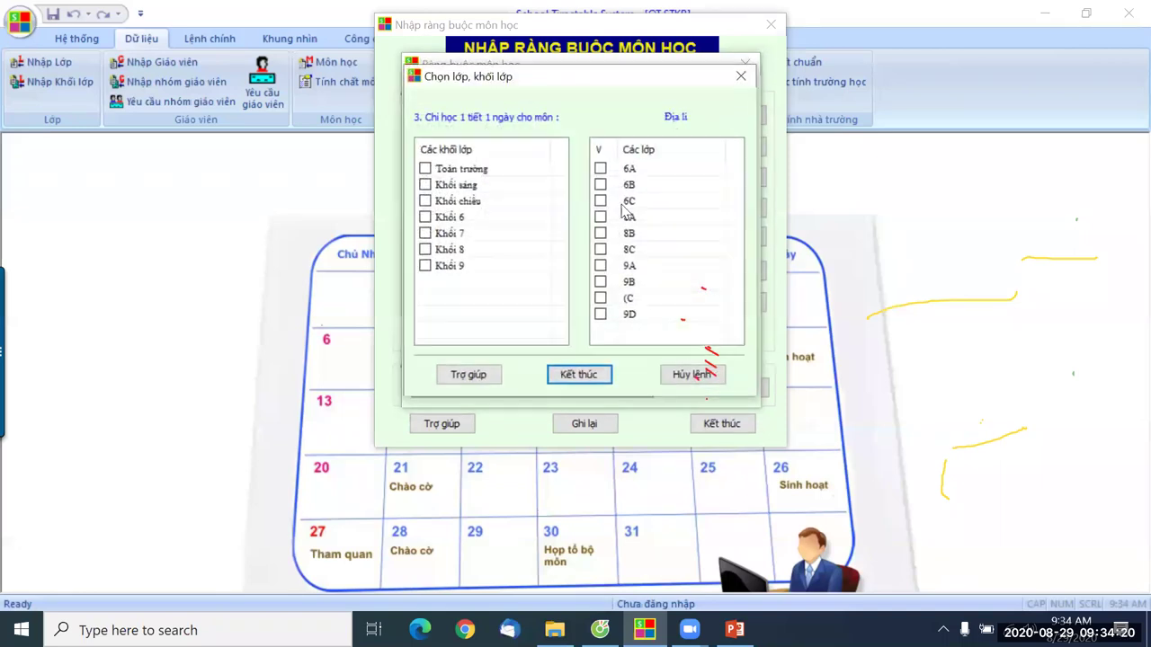
click(424, 169)
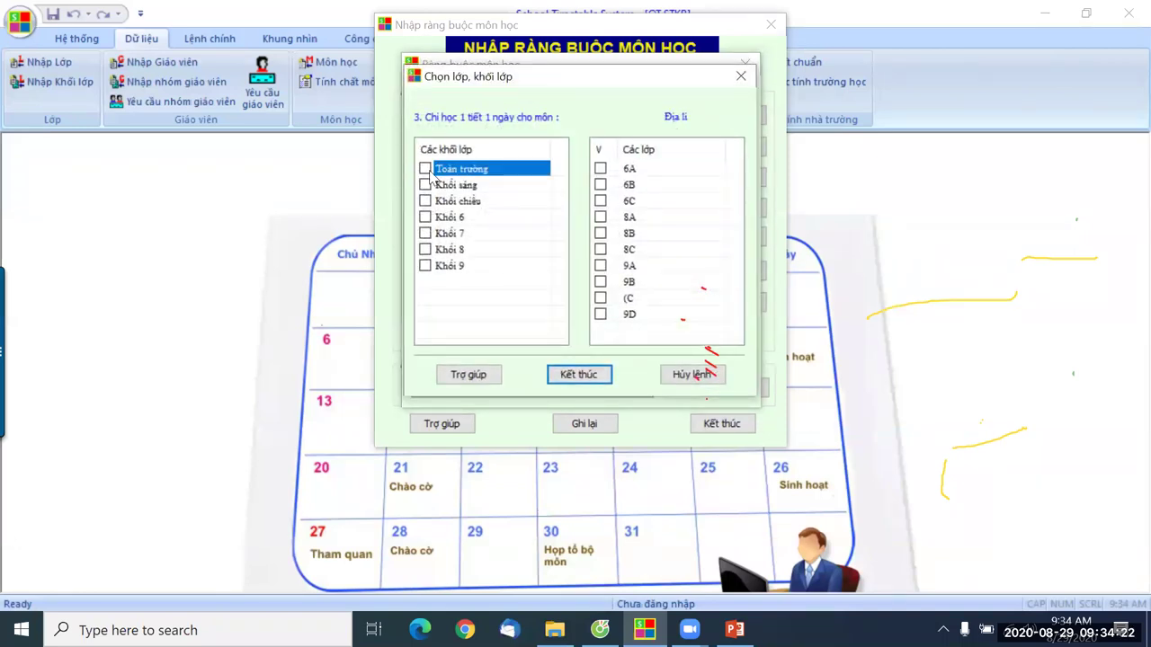
click(592, 377)
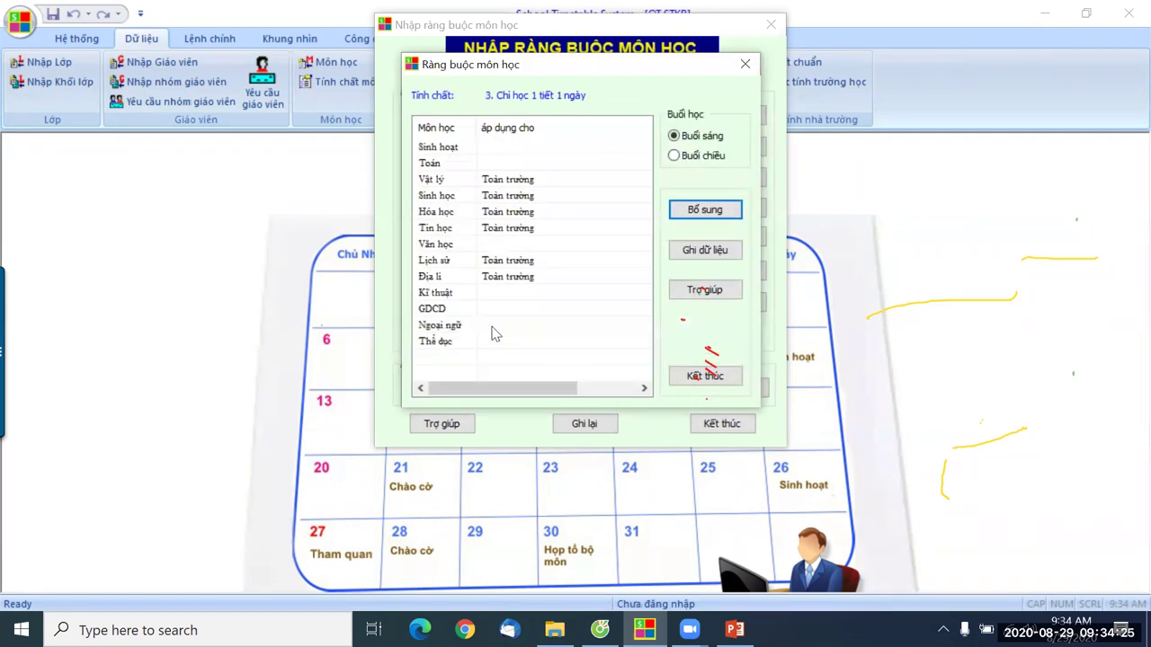
click(493, 327)
click(705, 209)
click(424, 168)
click(585, 374)
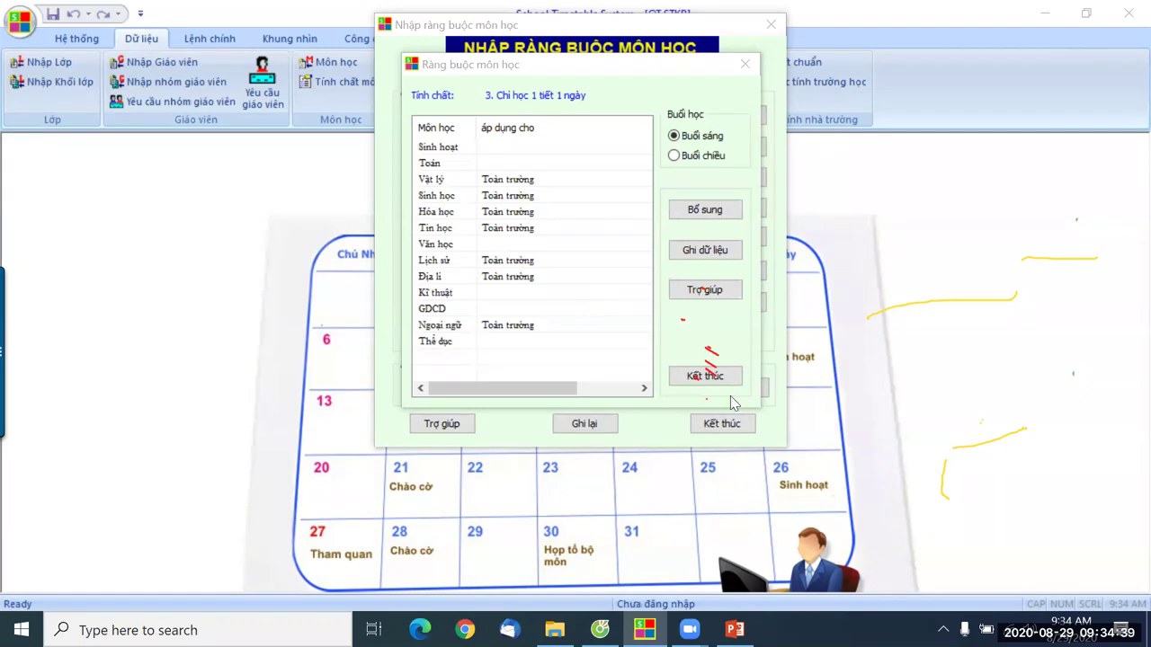
click(705, 382)
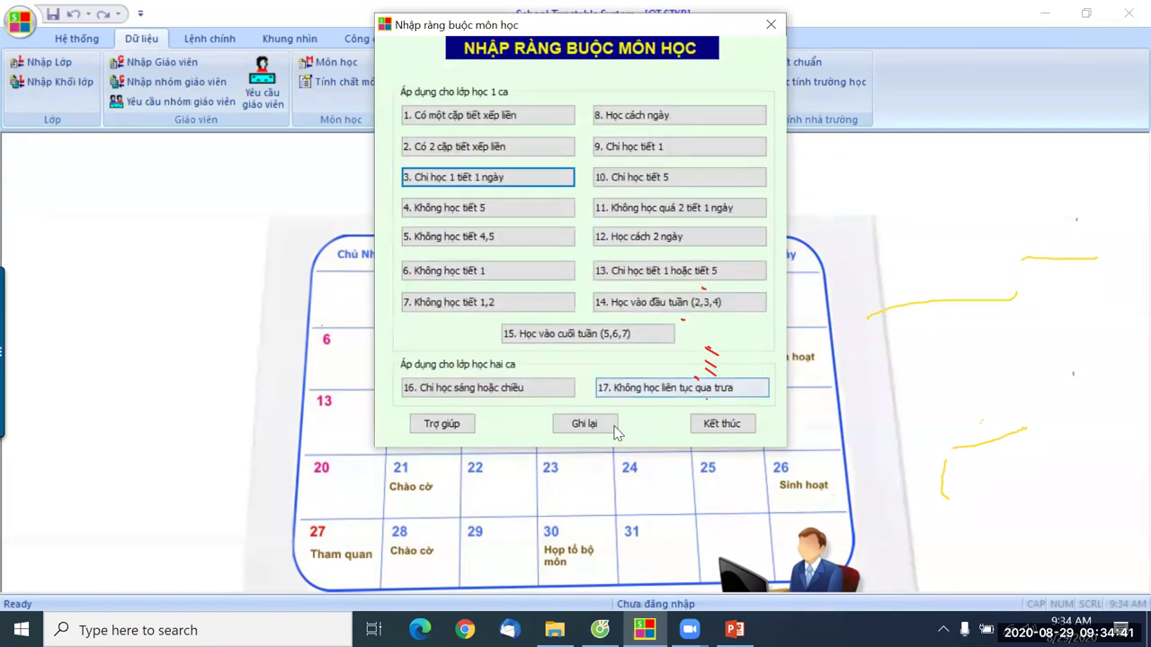
click(723, 431)
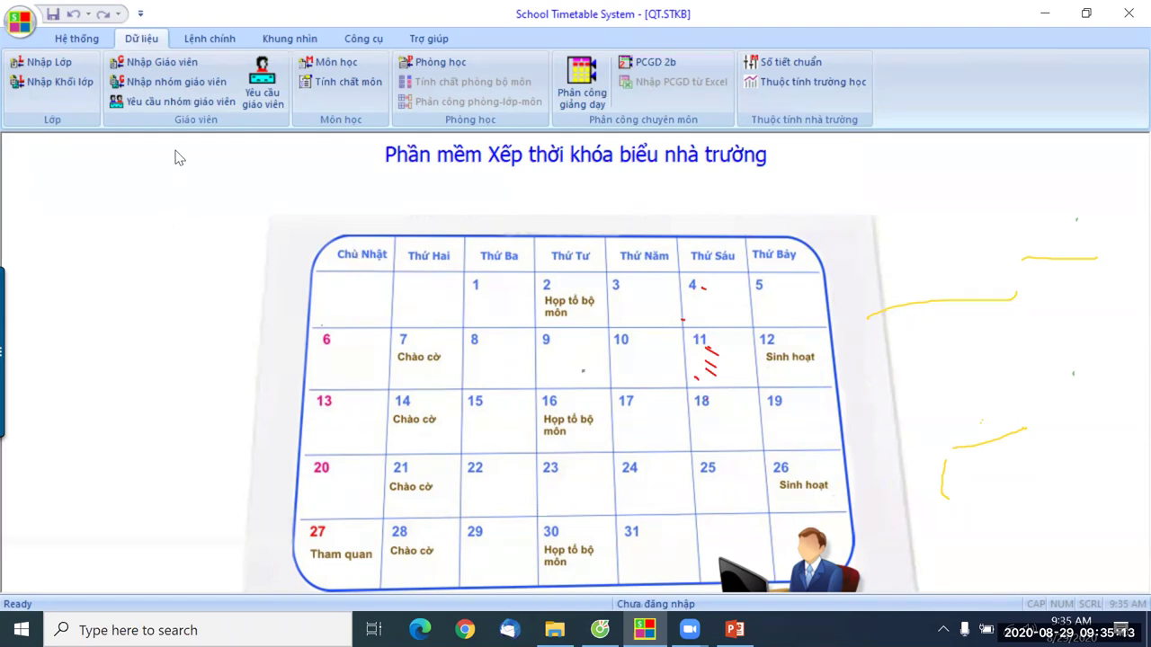
Open the teacher-group requirements for the Văn group and set 1 day off per week
click(173, 104)
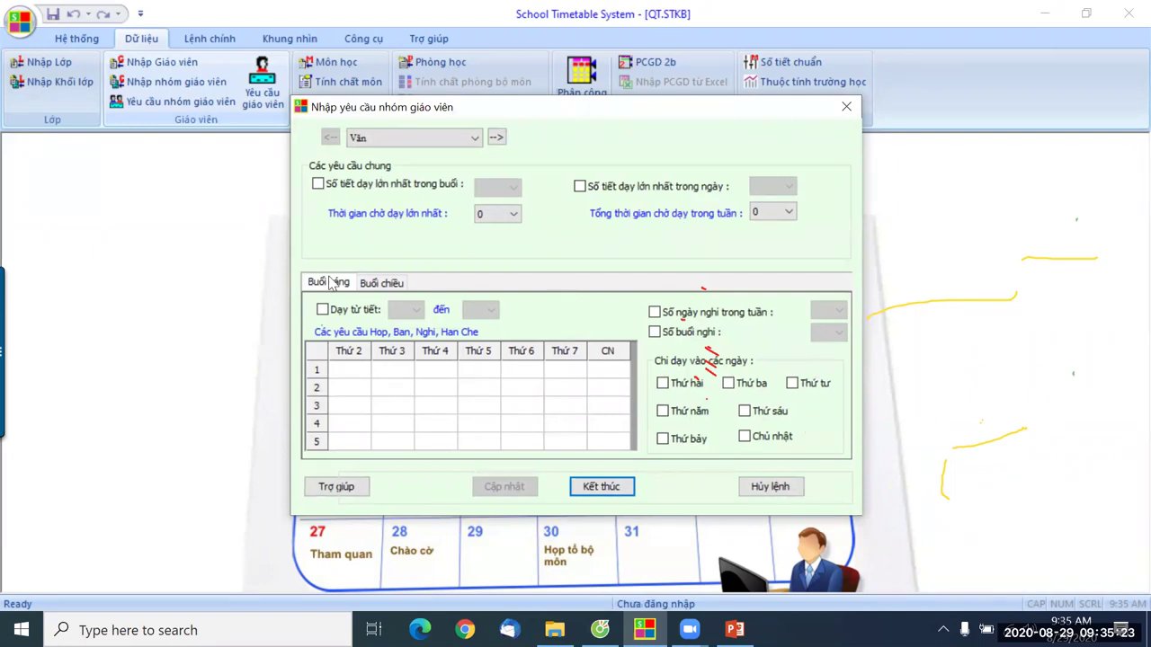
click(396, 142)
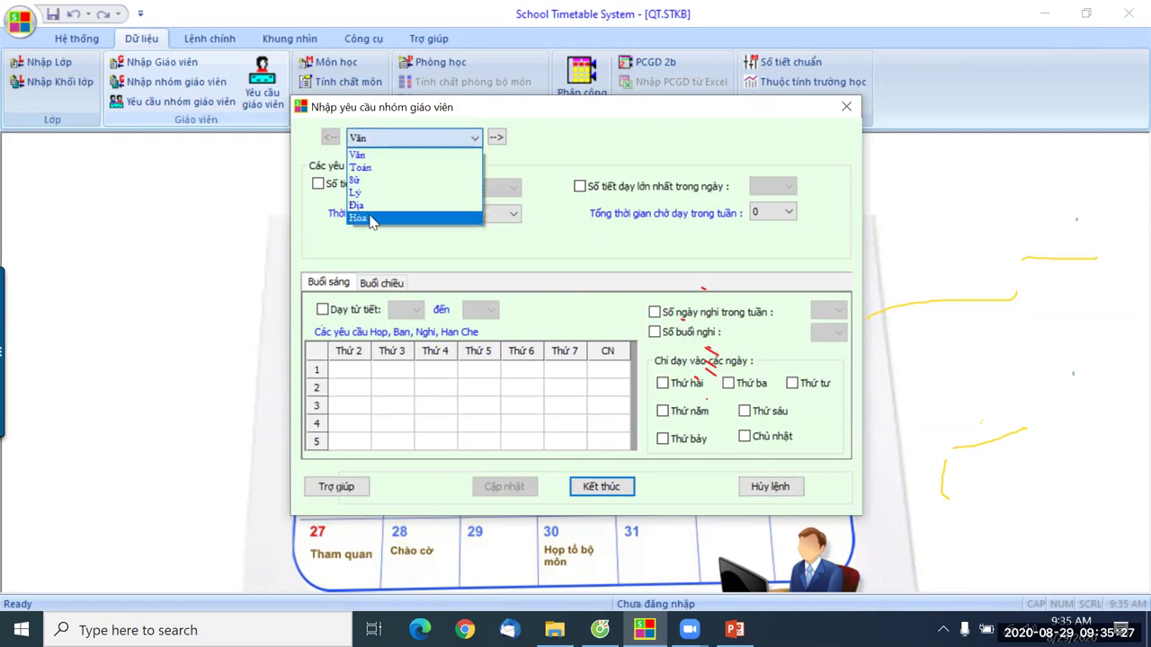
click(371, 156)
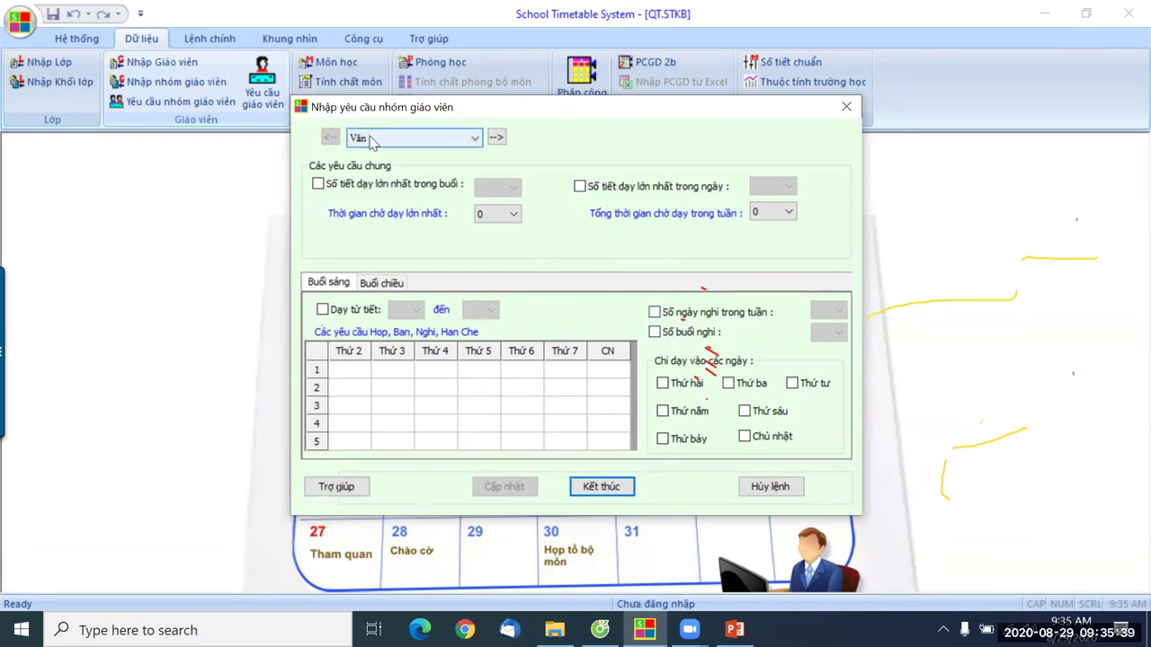
click(654, 312)
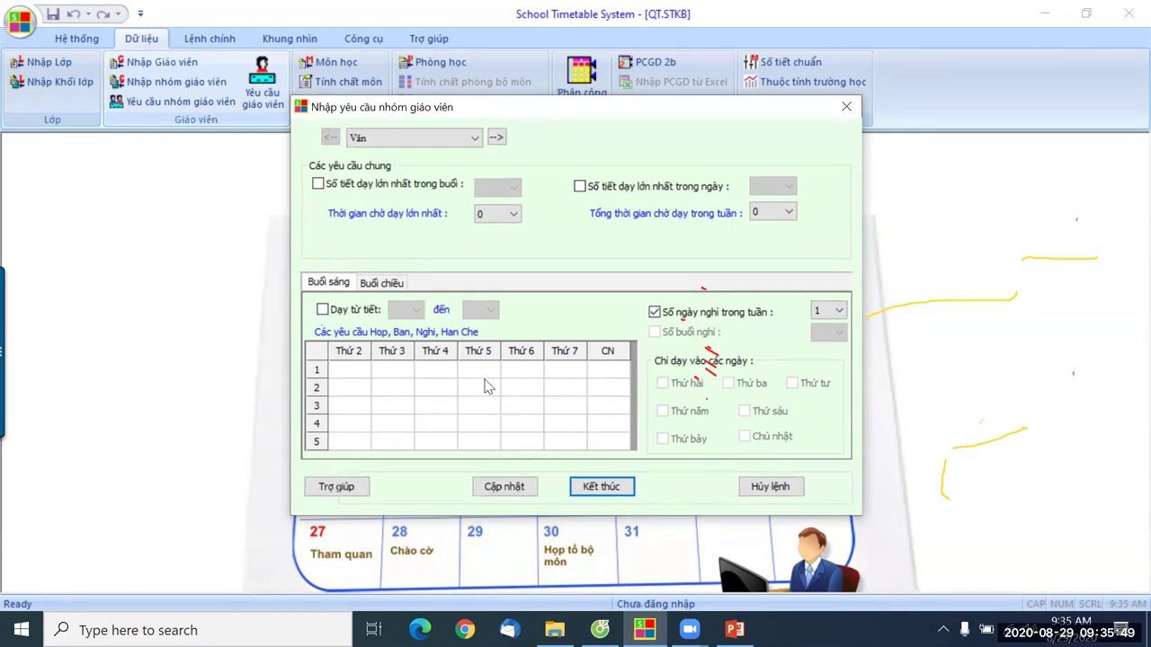
Review the Buổi chiều and Buổi sáng grids, then select the Thứ 5 period 1 slot
click(382, 284)
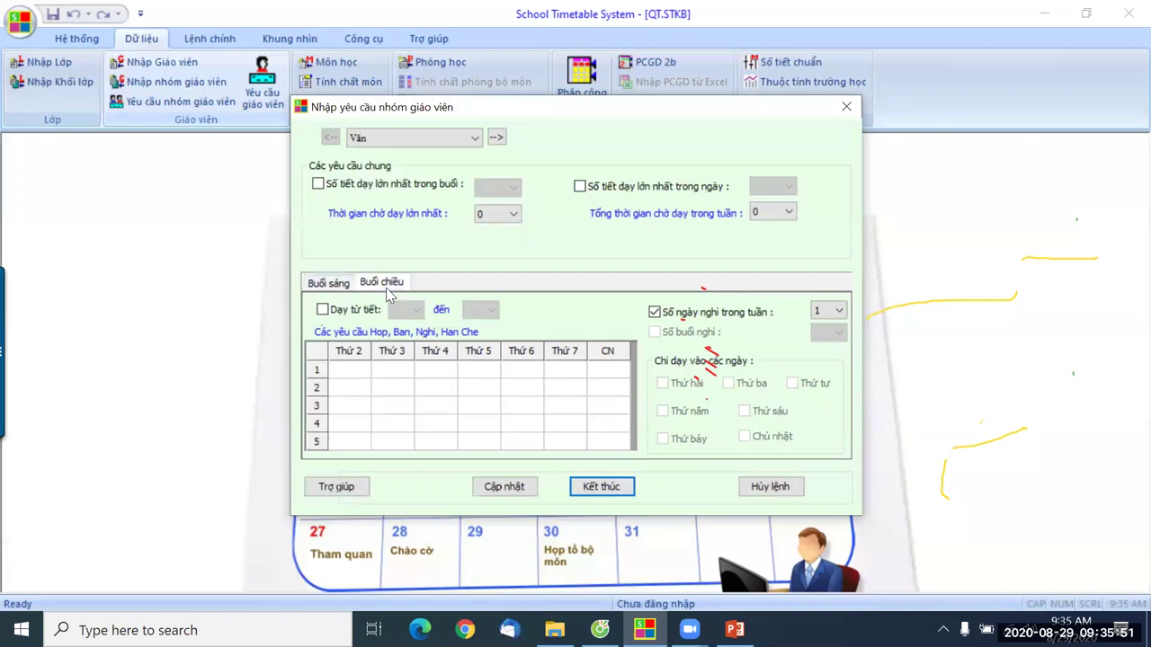
click(334, 284)
click(395, 290)
click(339, 288)
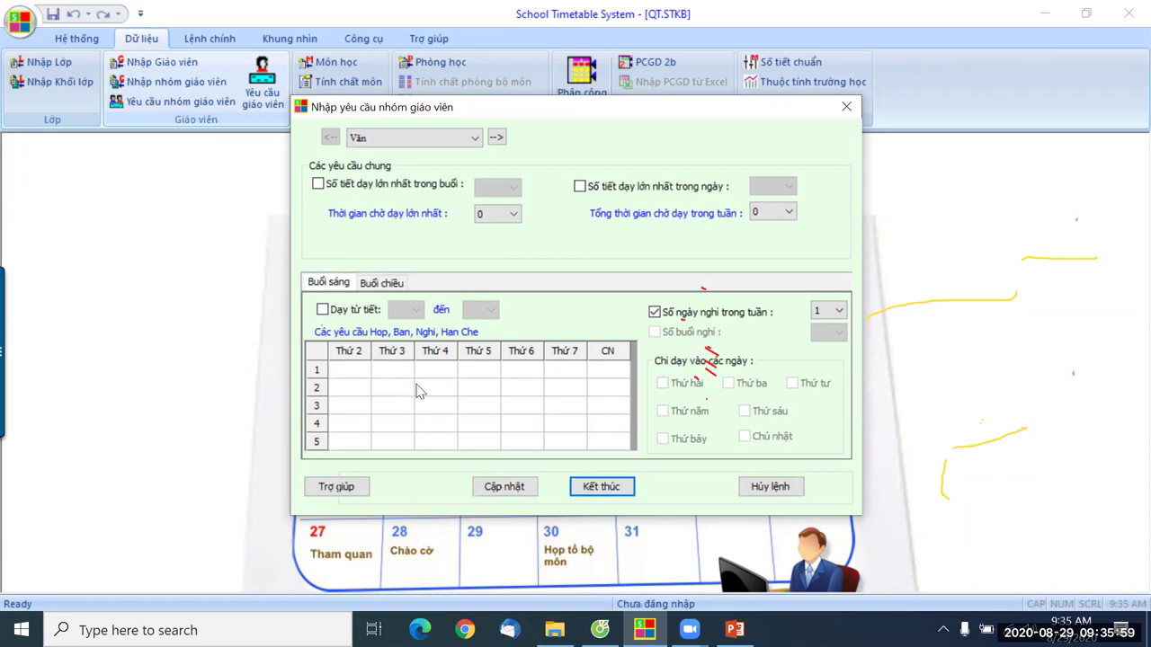
click(478, 368)
Mark Thứ 5 period 1 in the morning as a HOP meeting for the Văn group
right_click(477, 368)
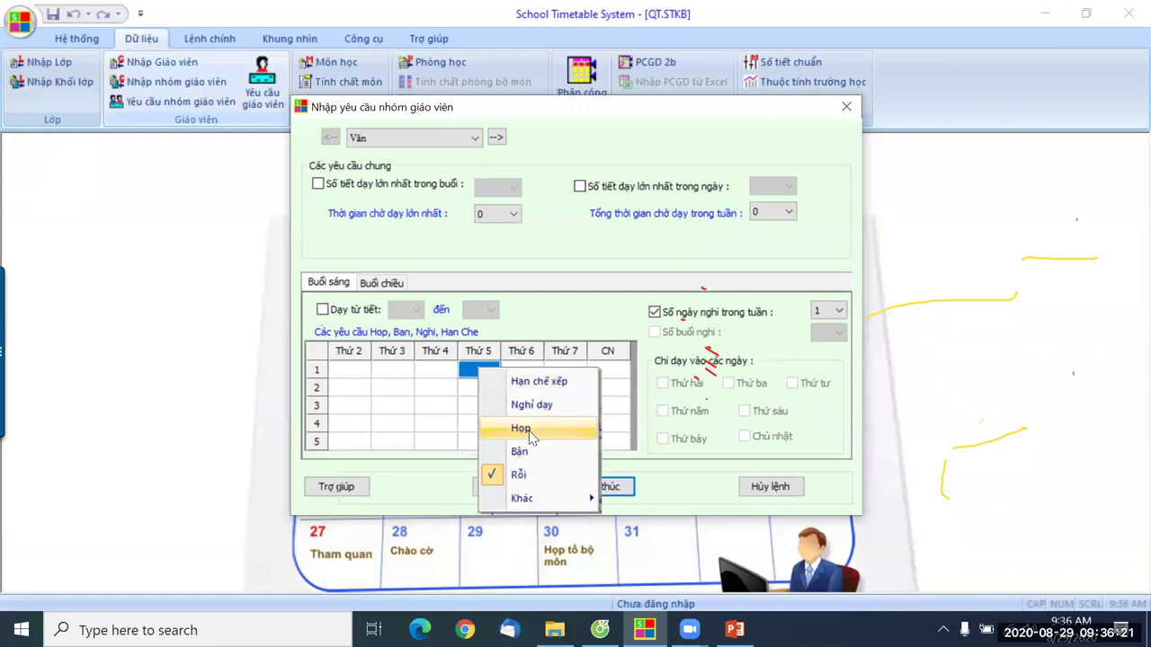
click(647, 147)
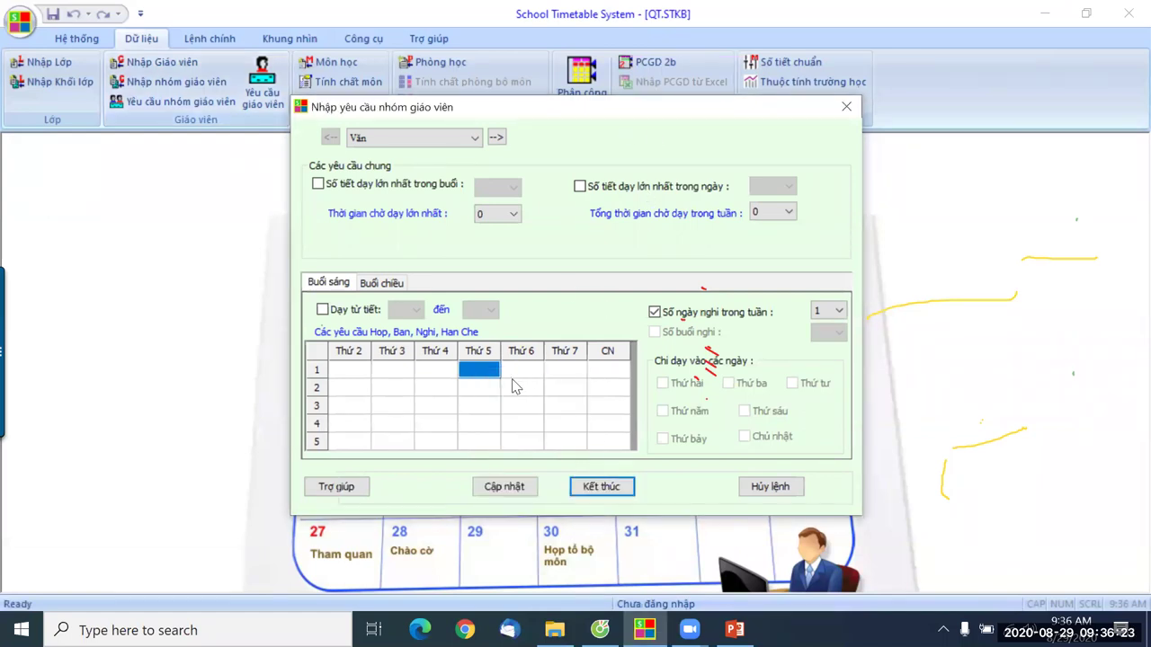
right_click(486, 373)
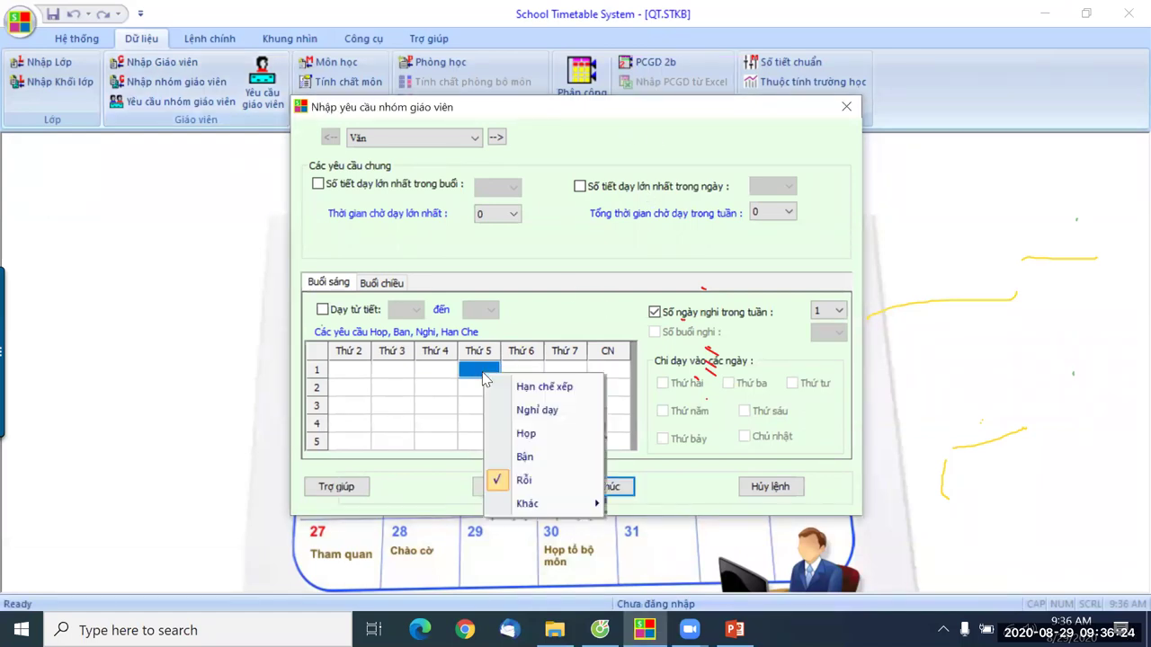
click(539, 435)
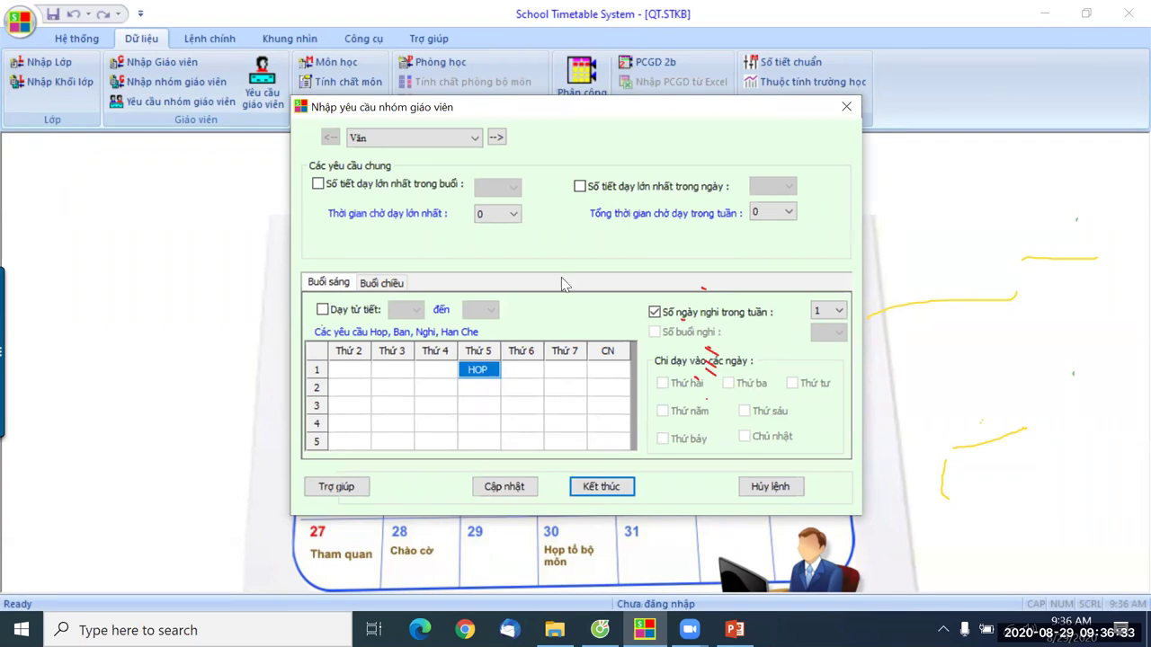
For the Toán group, mark Thứ 6 afternoon period 5 as HOP and close the dialog
click(396, 137)
click(396, 167)
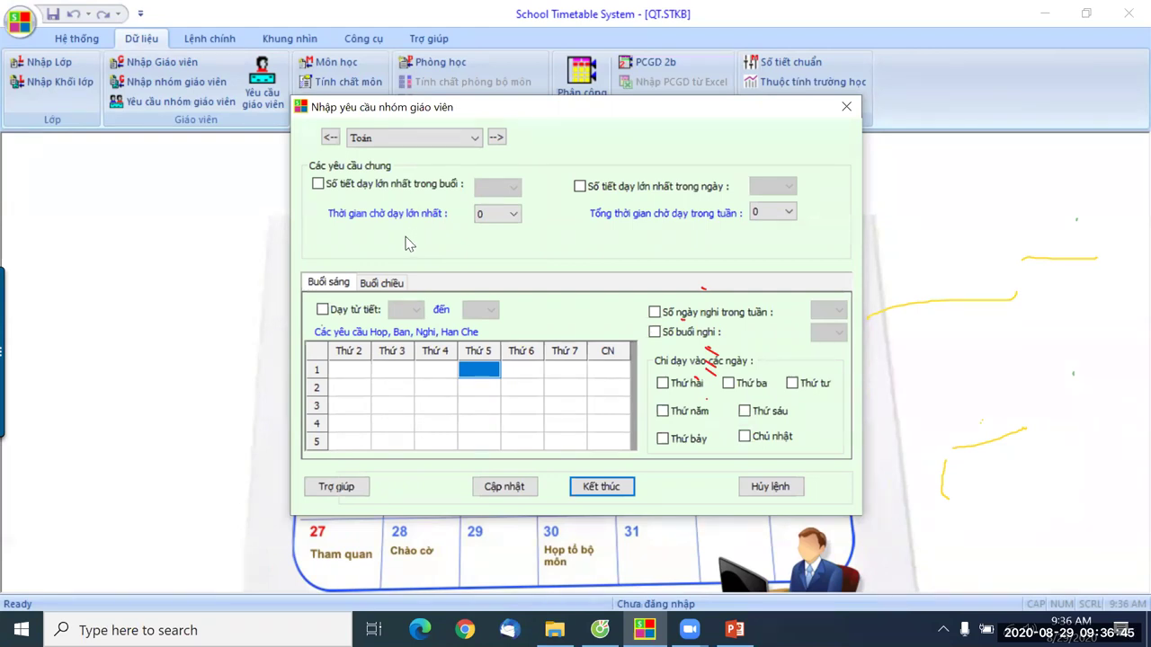
click(384, 296)
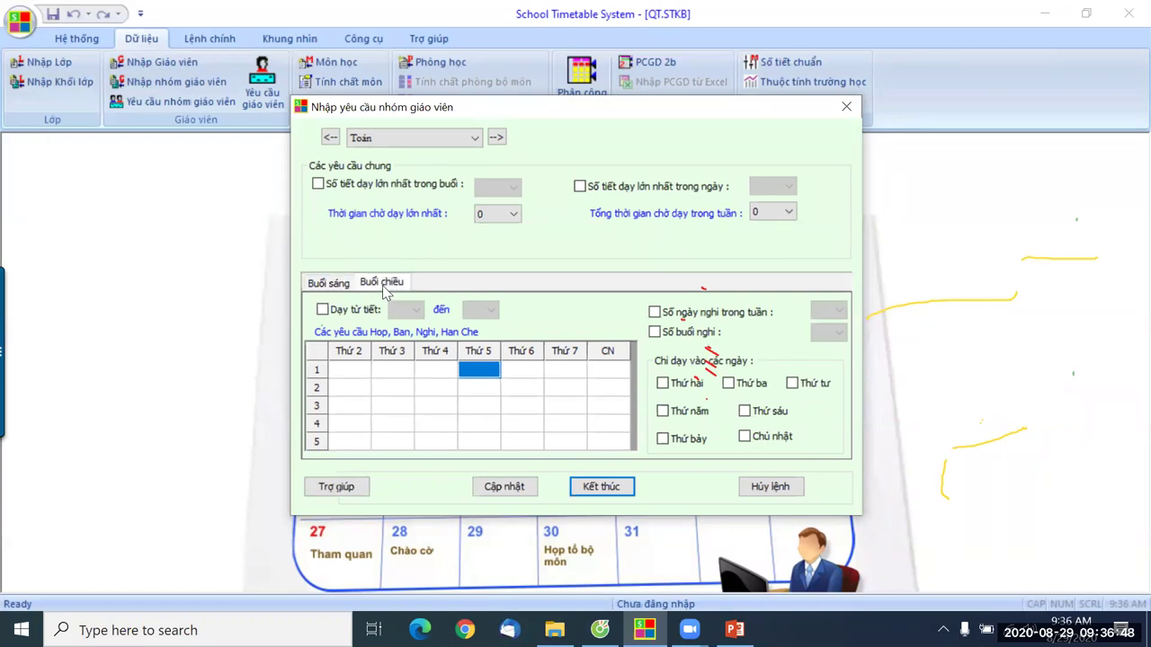
click(522, 442)
right_click(523, 448)
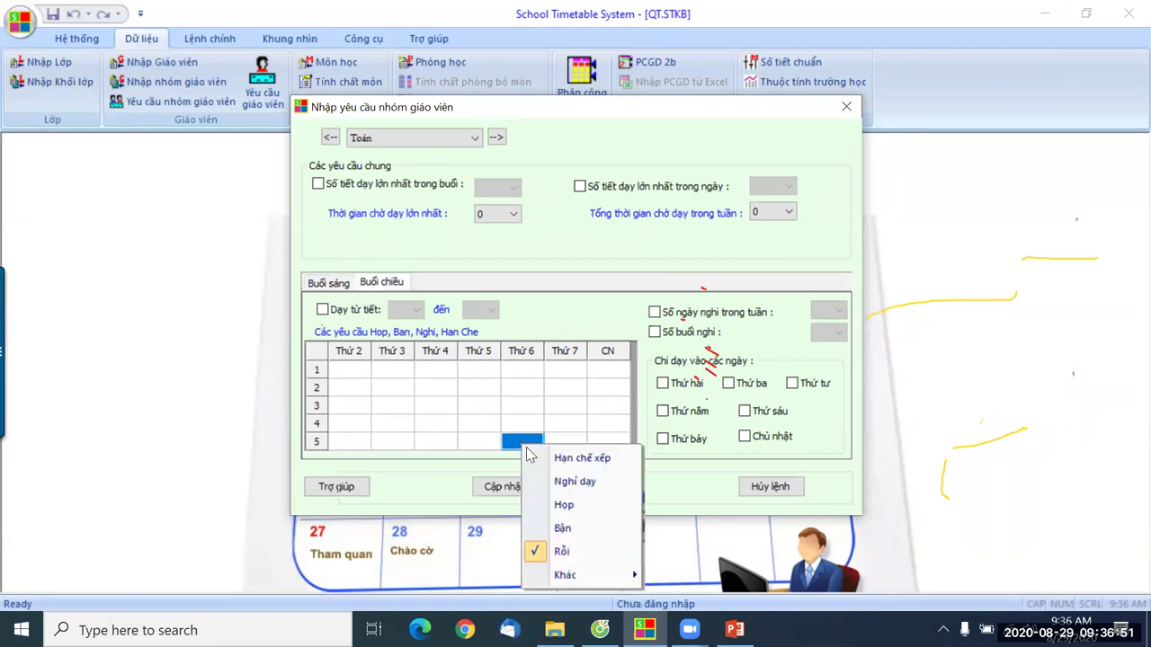
click(573, 508)
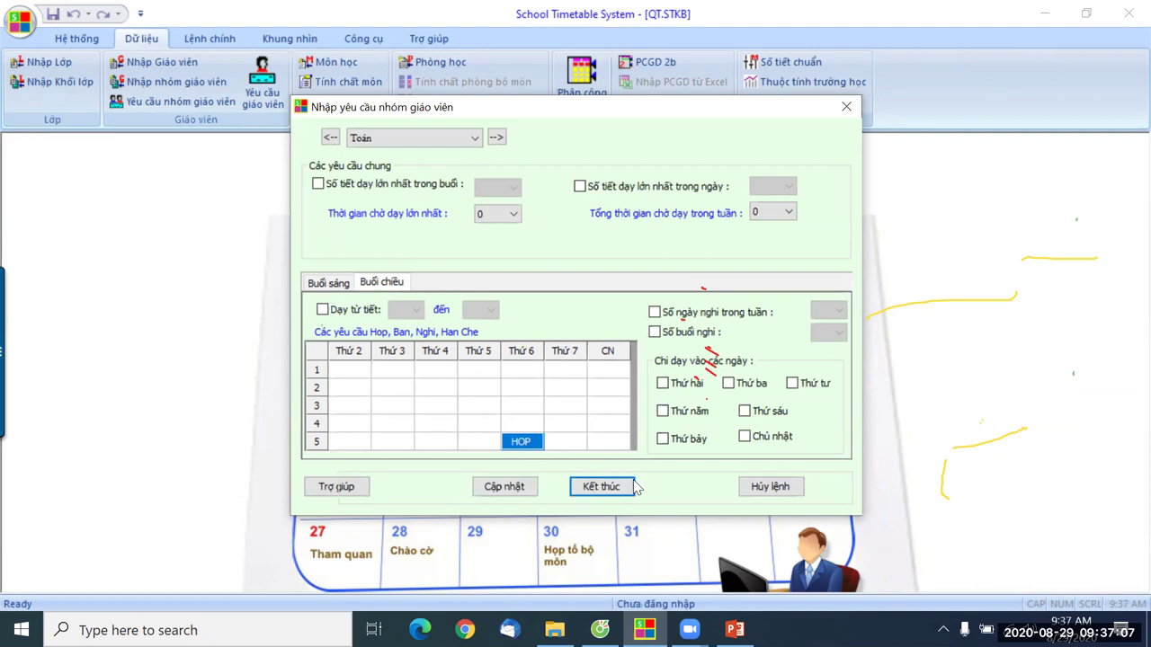
click(602, 490)
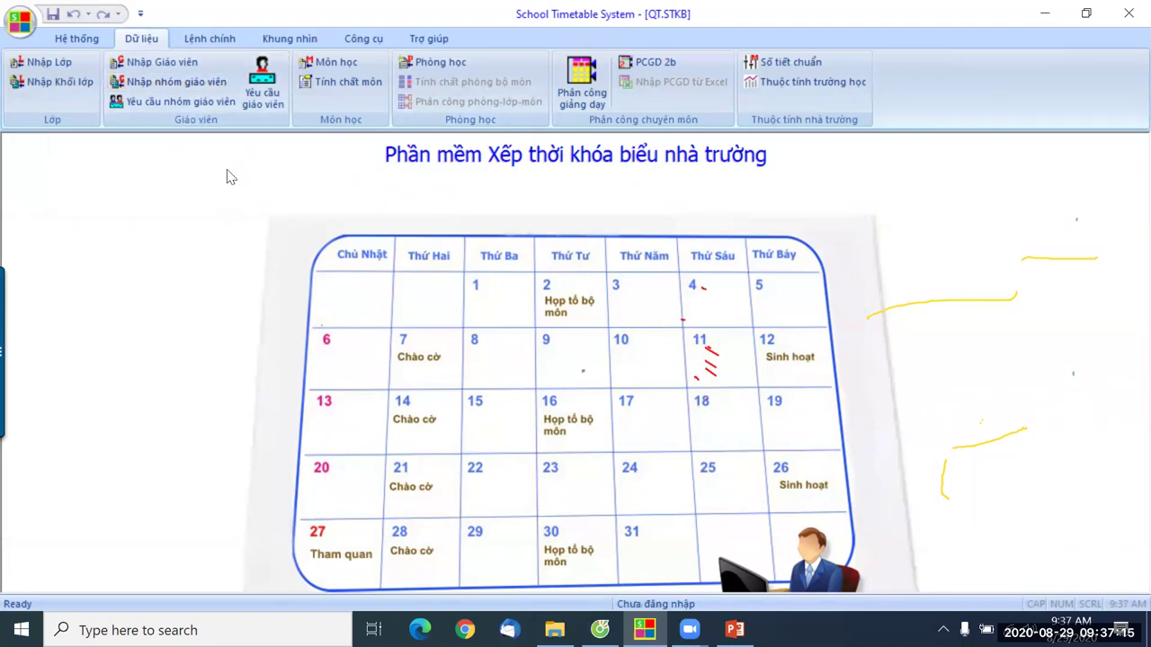
Open the individual teacher requirements window and keep the first teacher selected
click(260, 93)
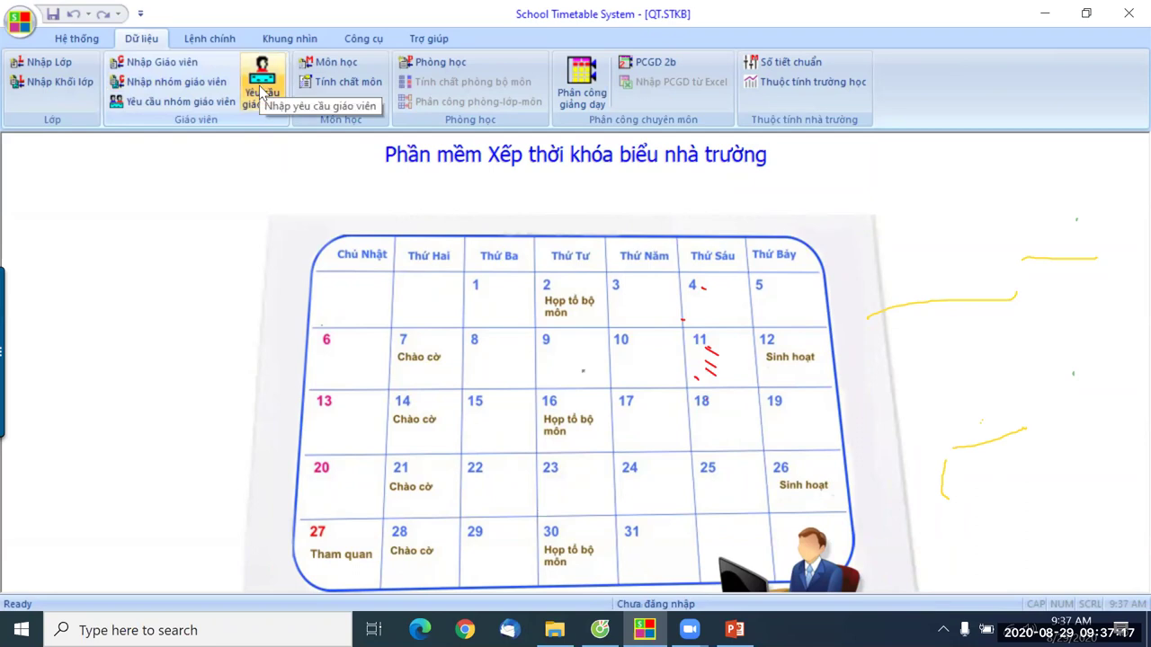
click(262, 95)
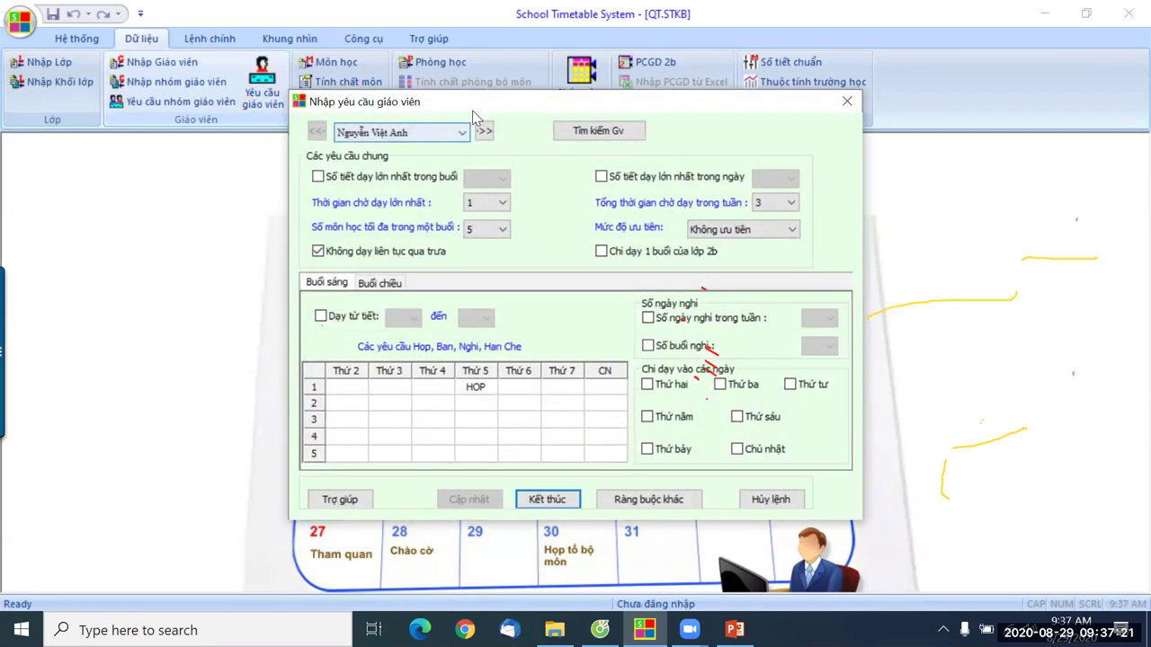
drag(474, 110, 487, 37)
click(474, 59)
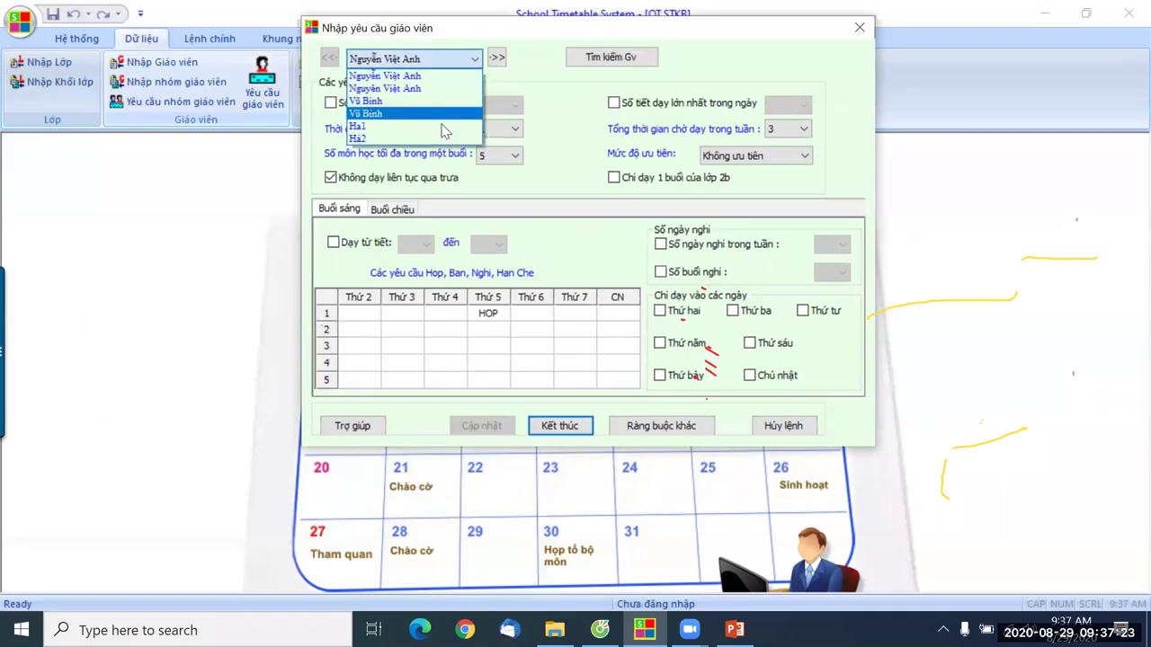
click(440, 77)
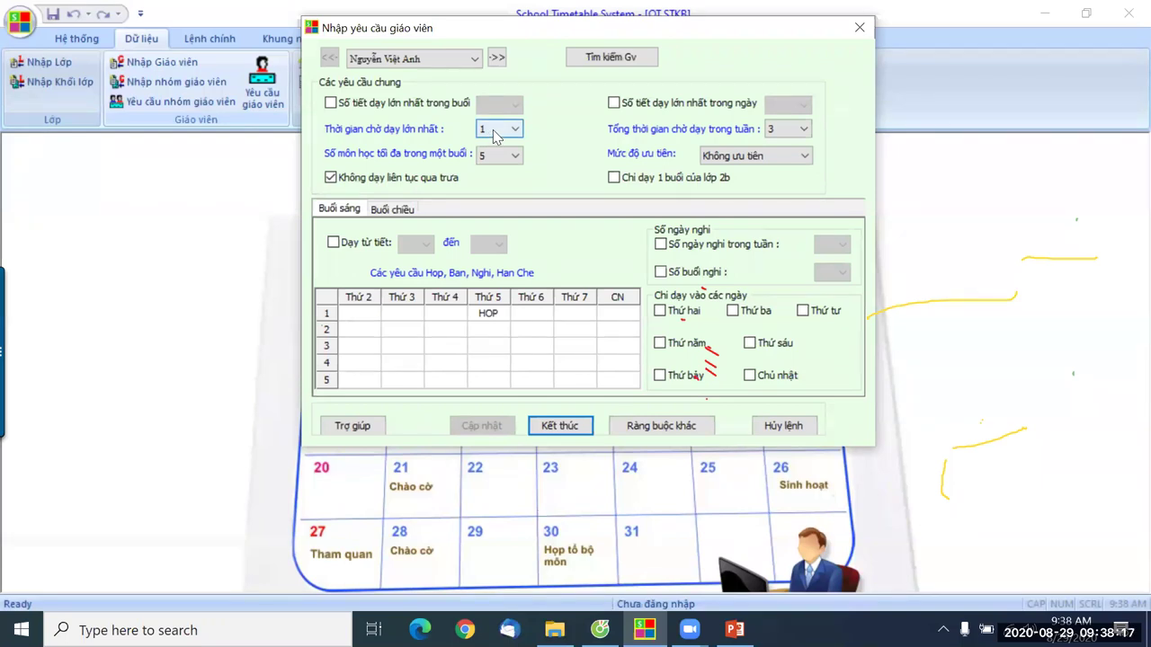
Set Thời gian chờ dạy lớn nhất to 1 after trying 0 and 3
click(495, 133)
click(497, 144)
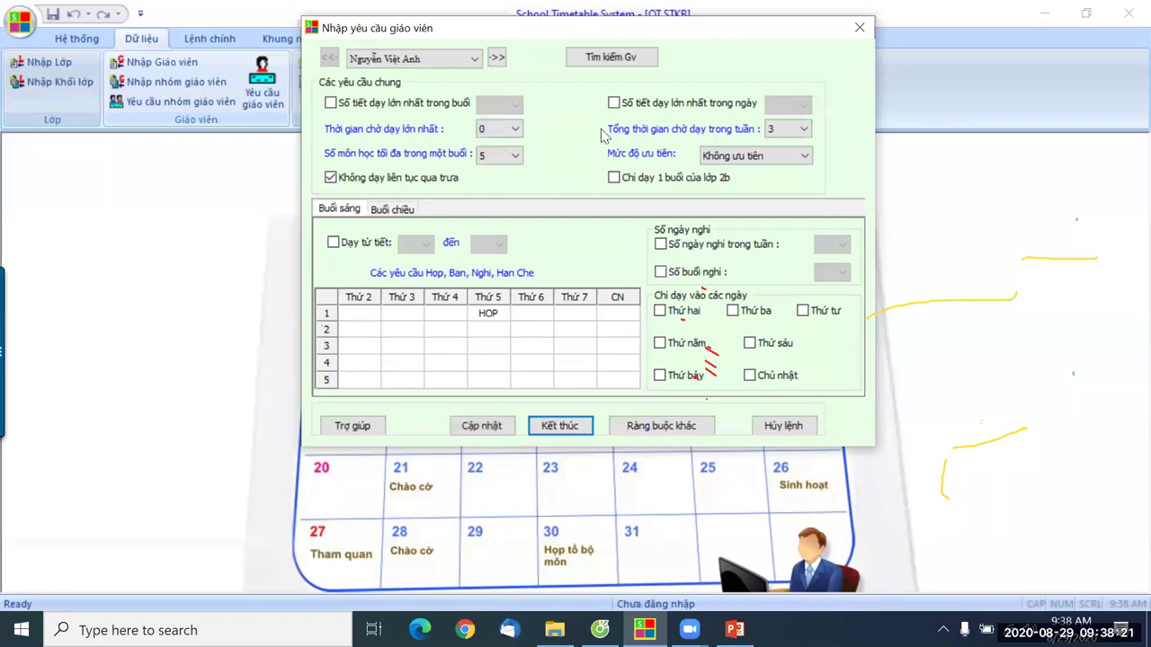
click(500, 131)
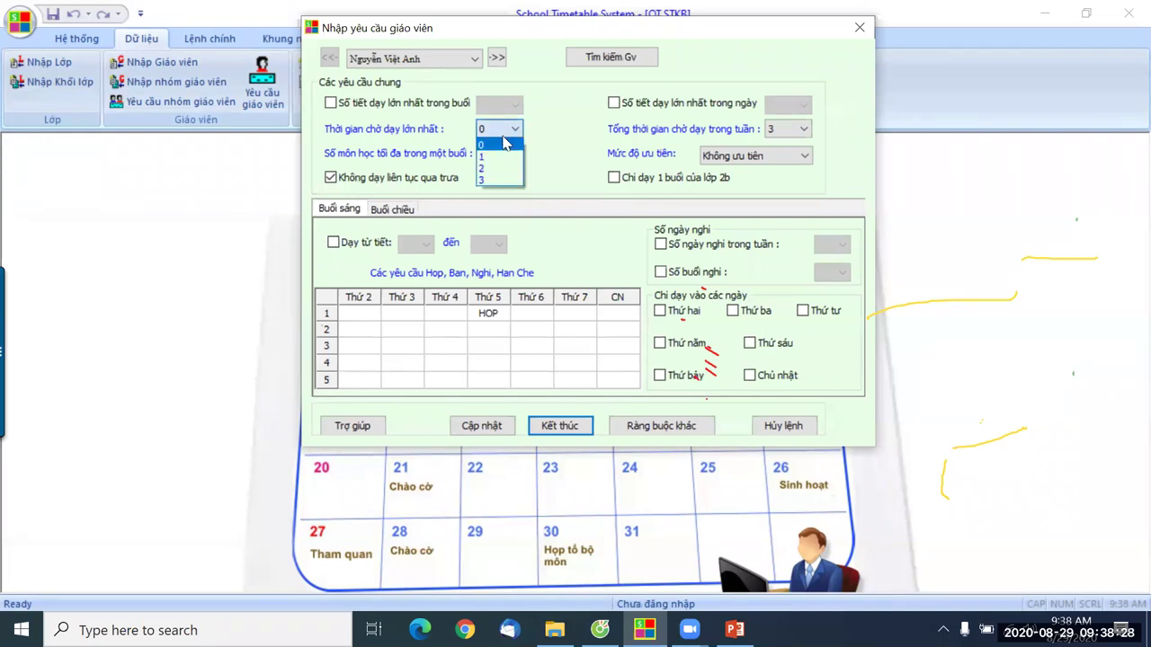
click(500, 181)
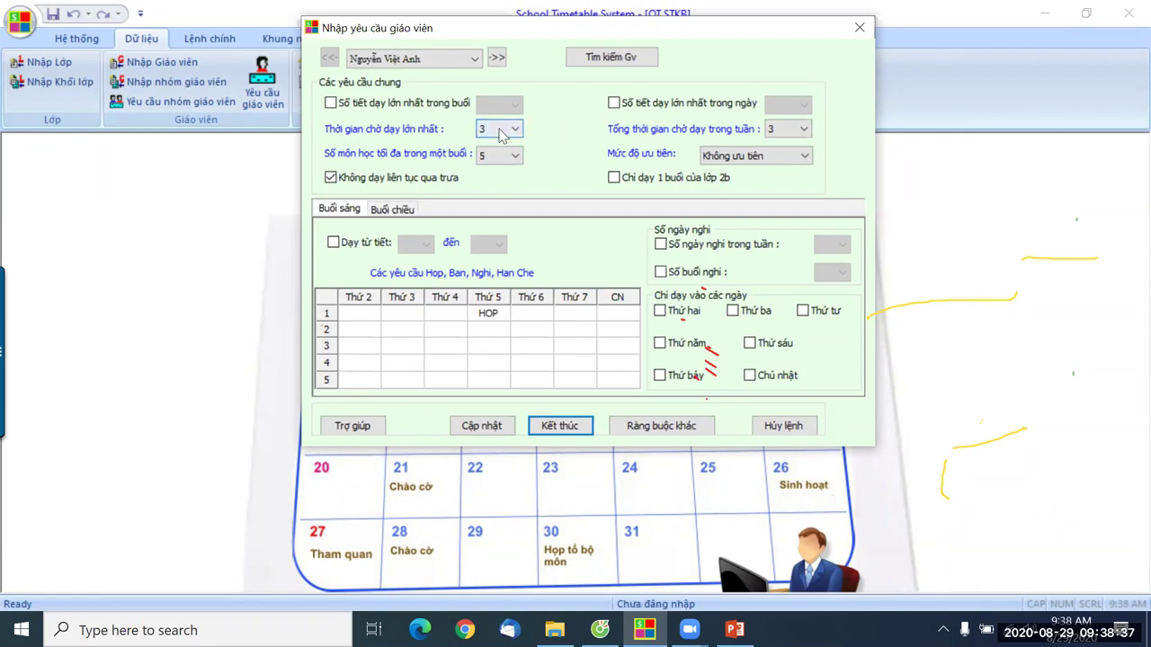
click(503, 136)
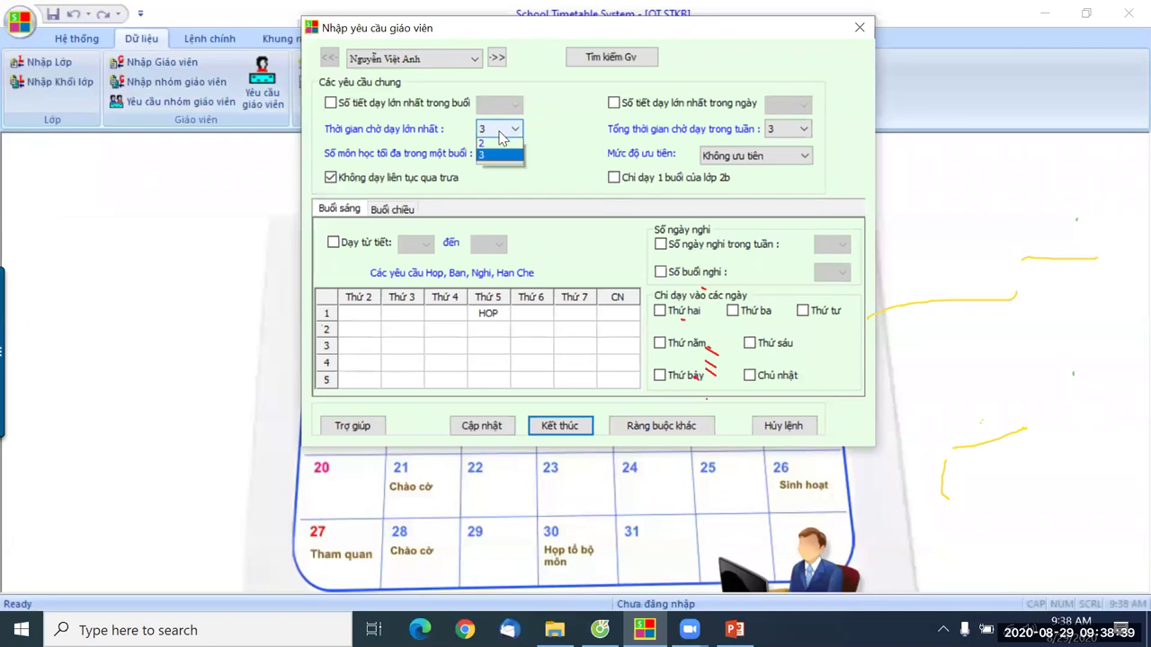
click(500, 142)
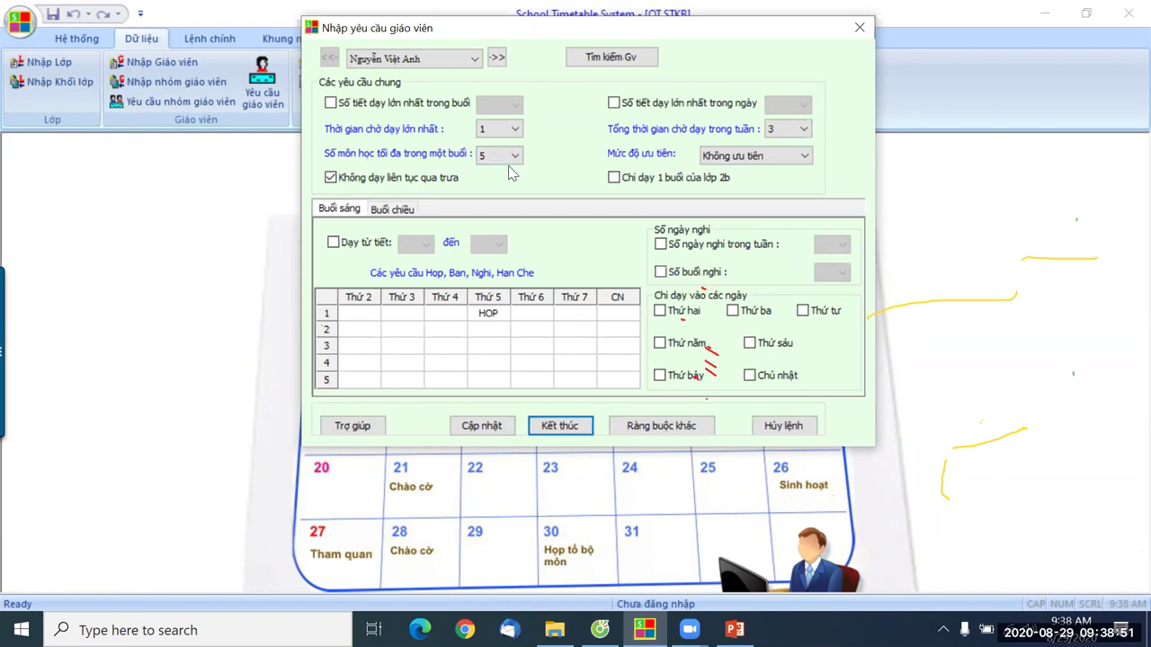
Set Số môn học tối đa trong một buổi to 2, keeping the maximum wait time at 1
click(506, 157)
click(497, 185)
click(505, 157)
click(501, 172)
click(497, 128)
click(493, 168)
click(499, 130)
click(494, 142)
click(497, 130)
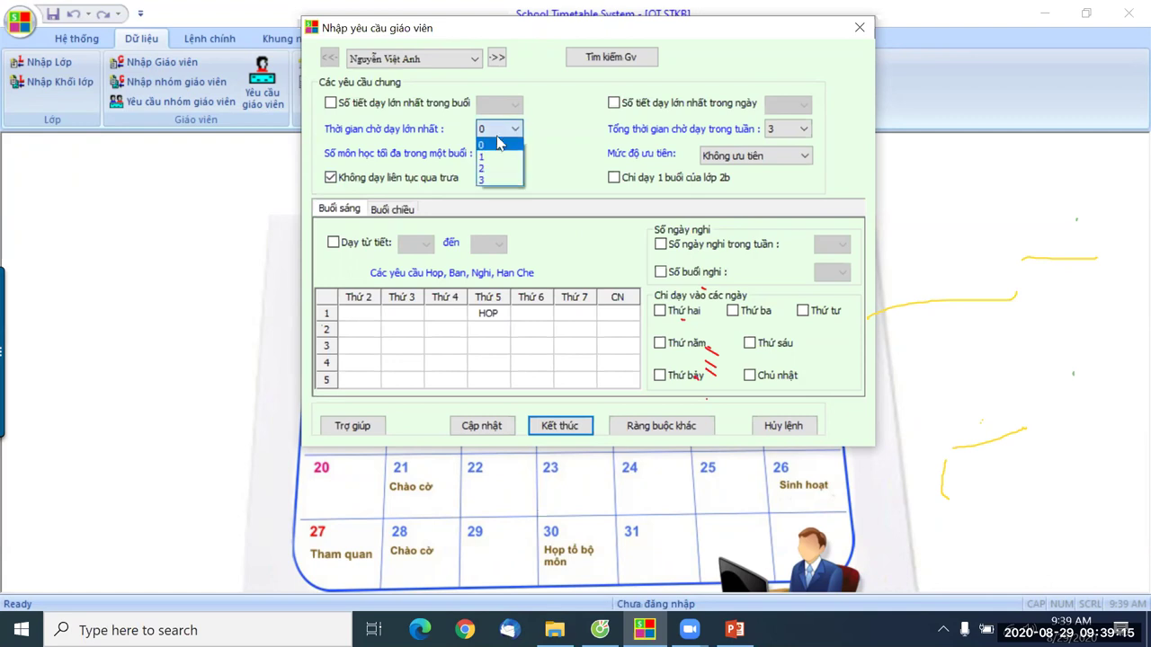
click(495, 154)
click(495, 156)
click(491, 183)
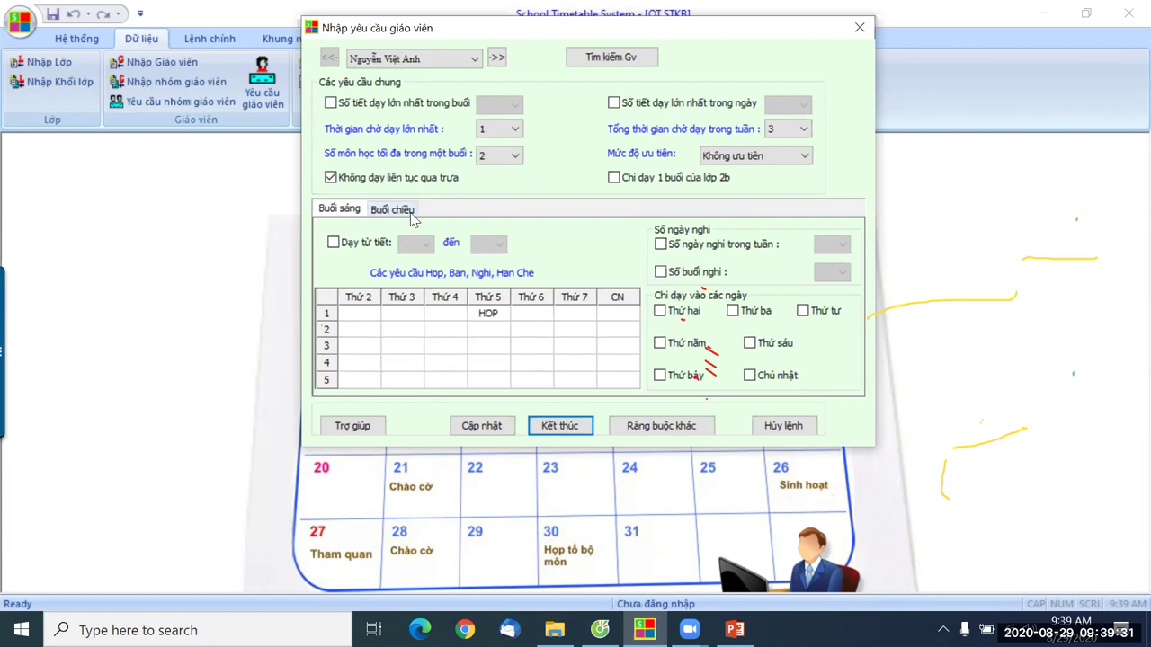
Tick Dạy từ tiết on the Buổi sáng tab and choose periods 2 to 5
click(333, 243)
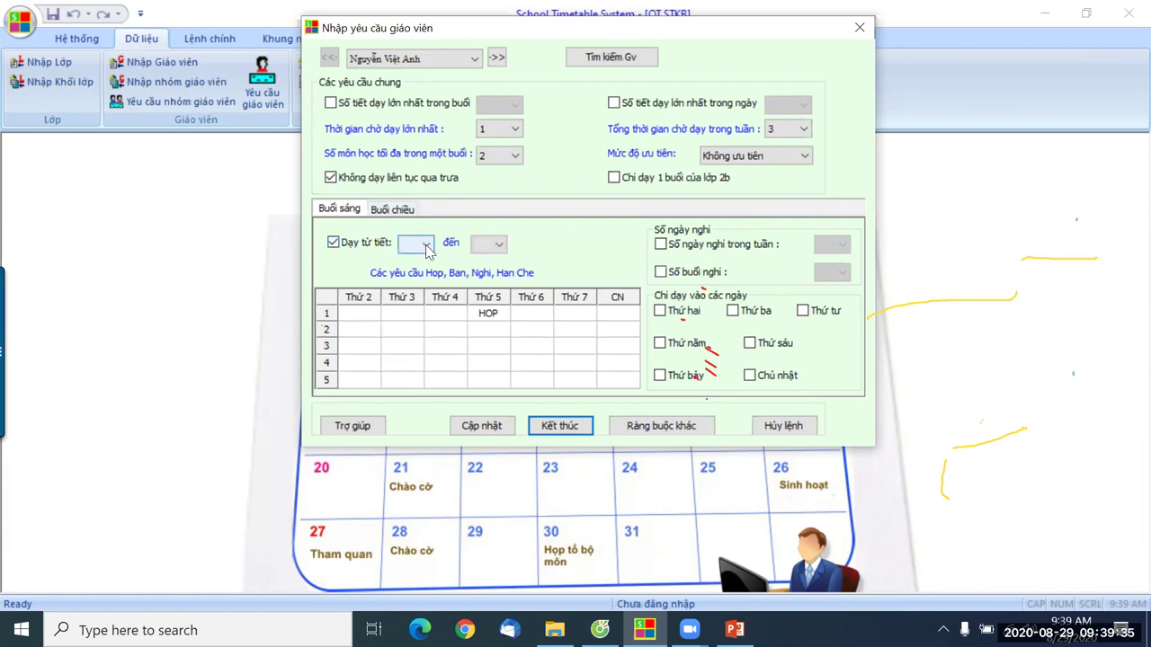
click(424, 245)
click(422, 275)
click(499, 245)
click(490, 307)
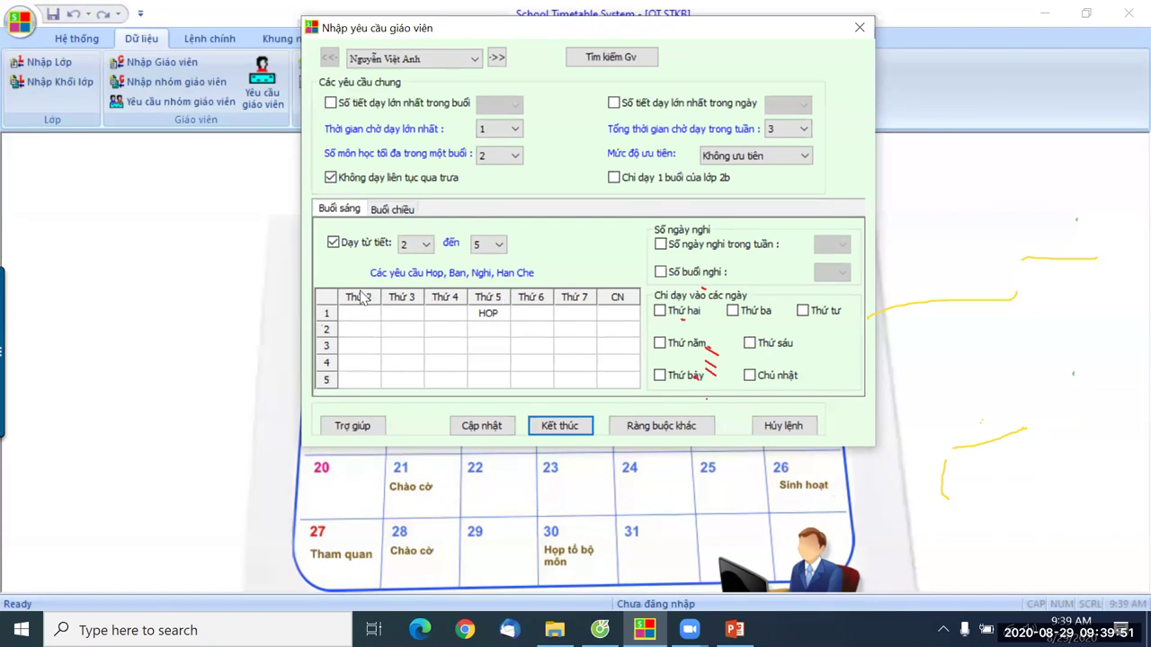
Mark period 1 as HANCHE on Thứ 2 and as NGHI on Thứ 3 and Thứ 4
click(360, 314)
right_click(360, 315)
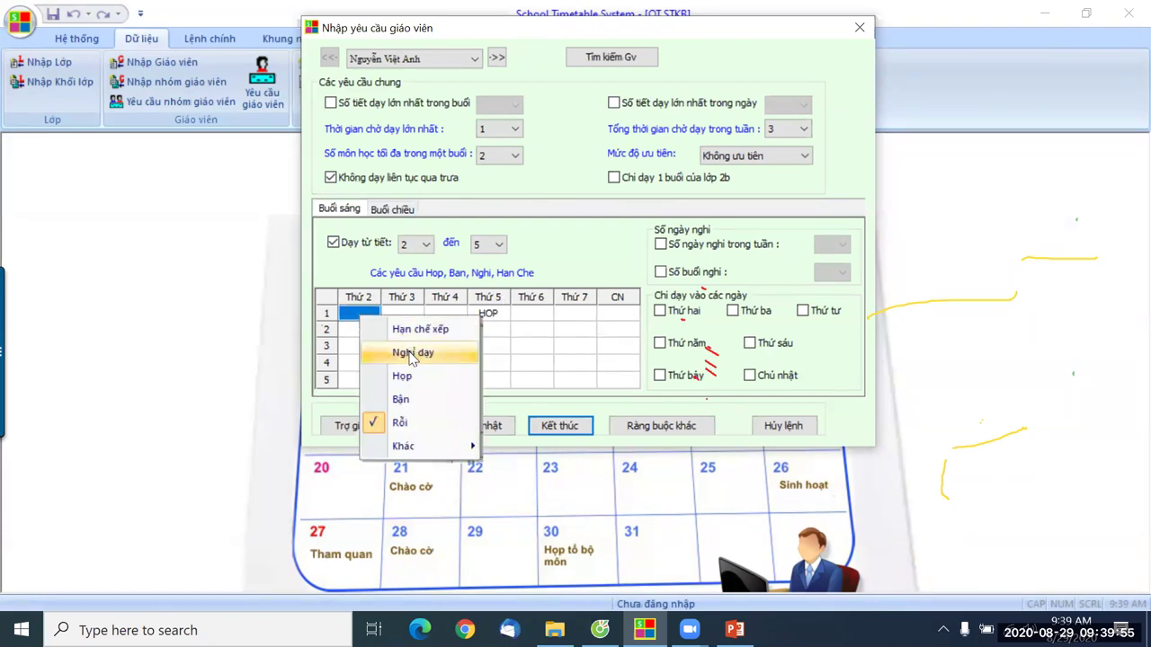
click(409, 331)
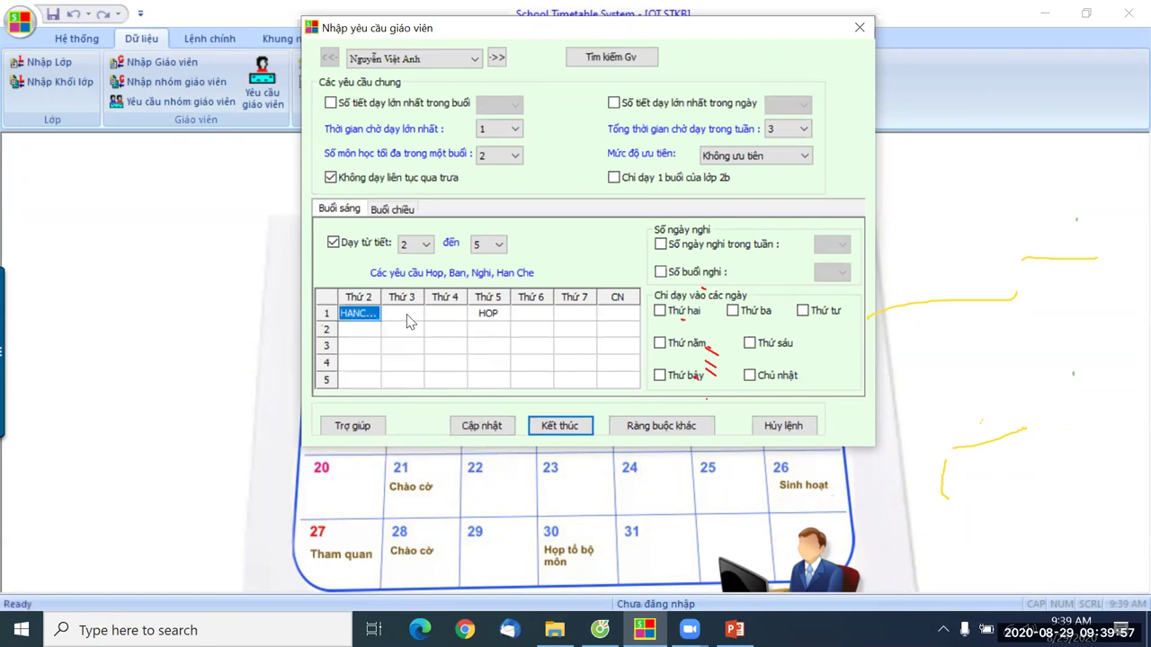
click(406, 313)
right_click(407, 315)
click(464, 358)
click(454, 317)
right_click(455, 319)
click(507, 358)
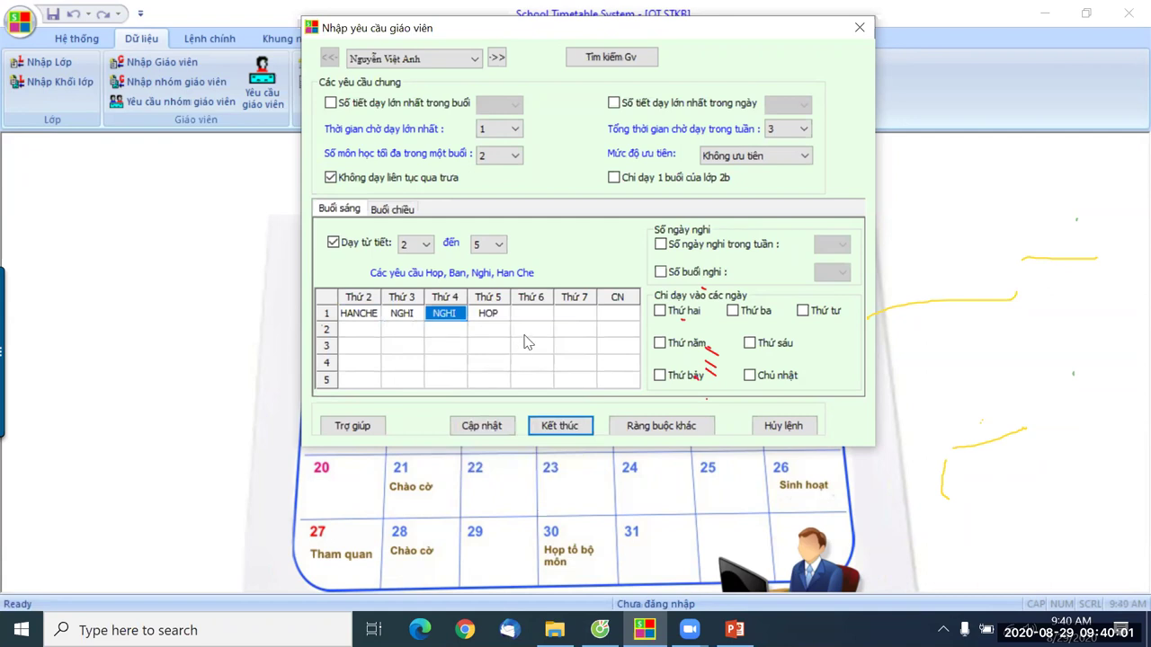
Mark period 1 as NGHI on Thứ 6, Thứ 7 and CN
click(530, 315)
right_click(530, 316)
click(589, 356)
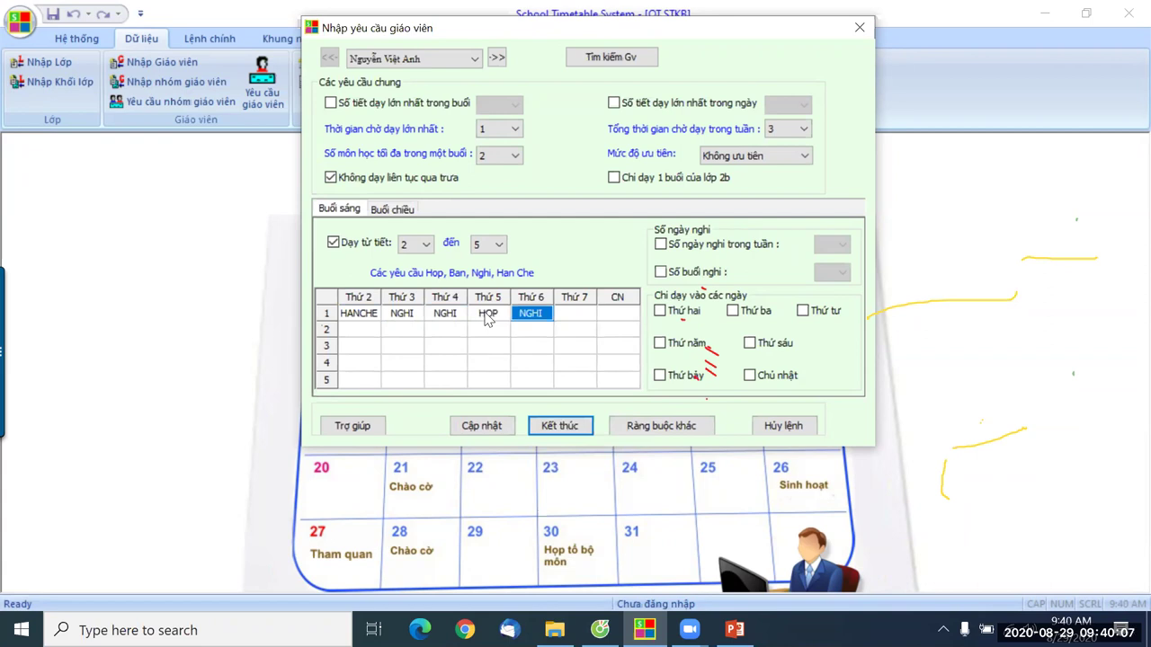
click(576, 314)
right_click(578, 315)
click(633, 354)
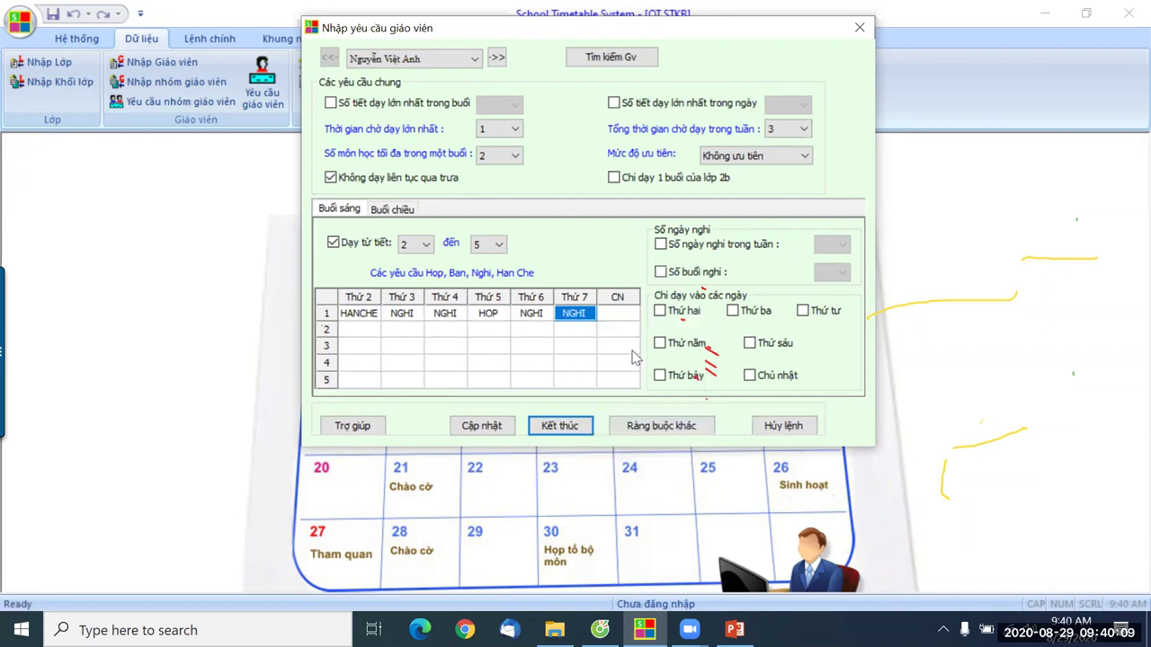
click(627, 317)
right_click(628, 318)
click(665, 356)
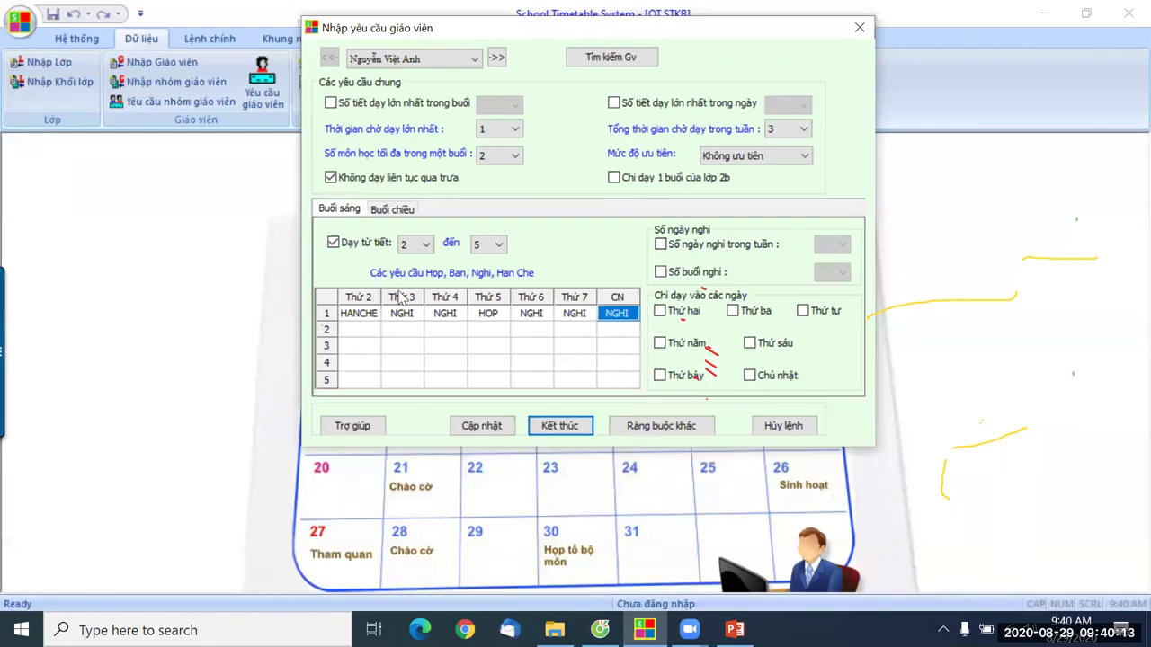
Mark Thứ 6 periods 2, 3, 4 and 5 as NGHI
click(530, 330)
right_click(529, 330)
click(547, 361)
click(541, 347)
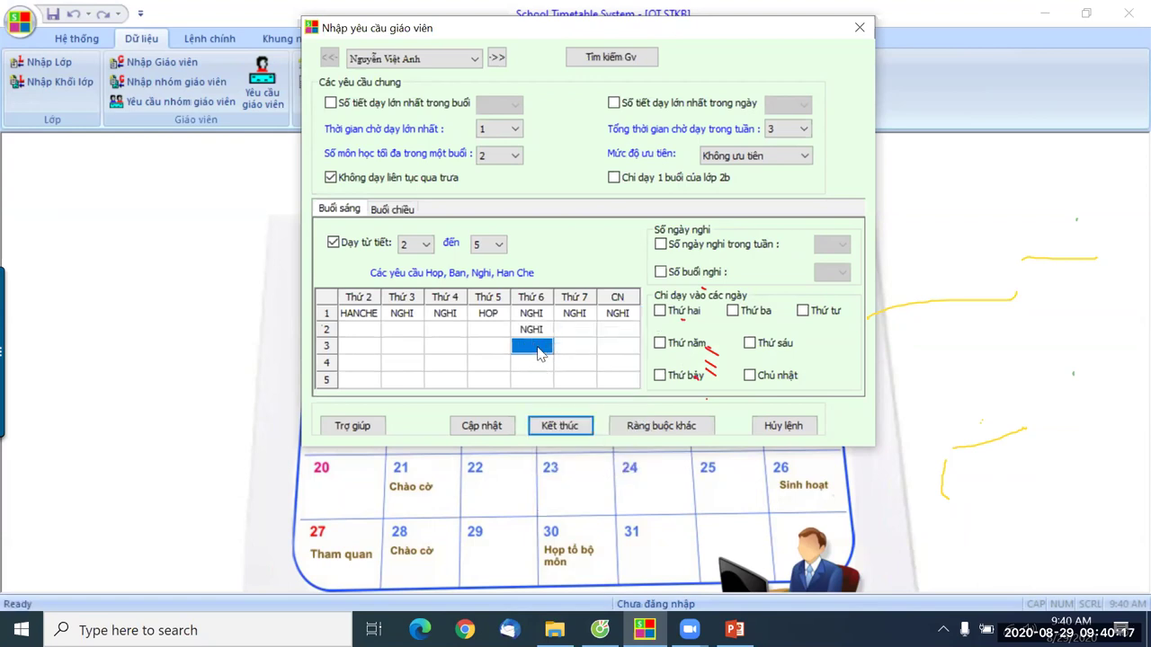
right_click(539, 348)
click(547, 378)
click(536, 364)
right_click(535, 363)
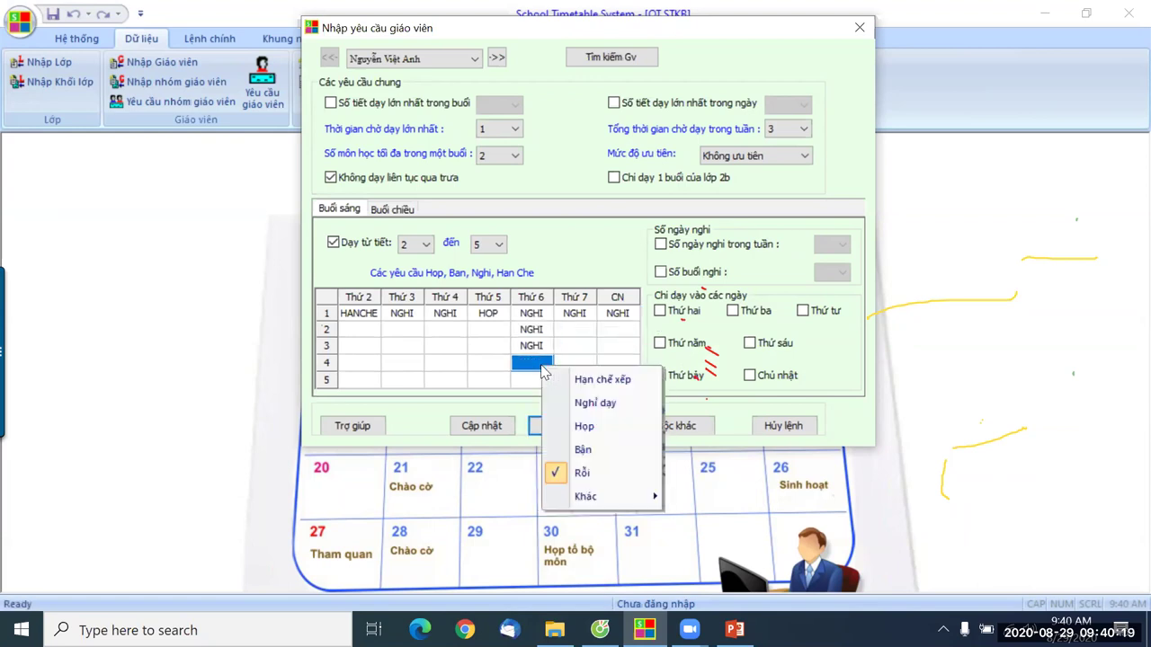
click(589, 403)
click(537, 381)
right_click(538, 381)
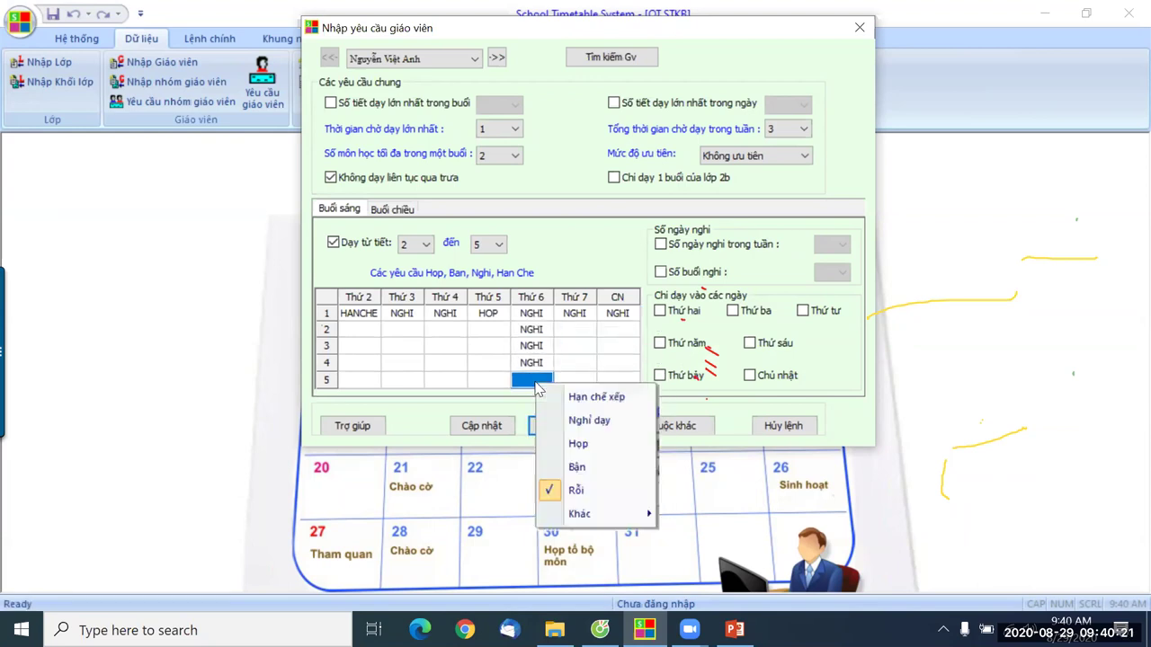
click(569, 420)
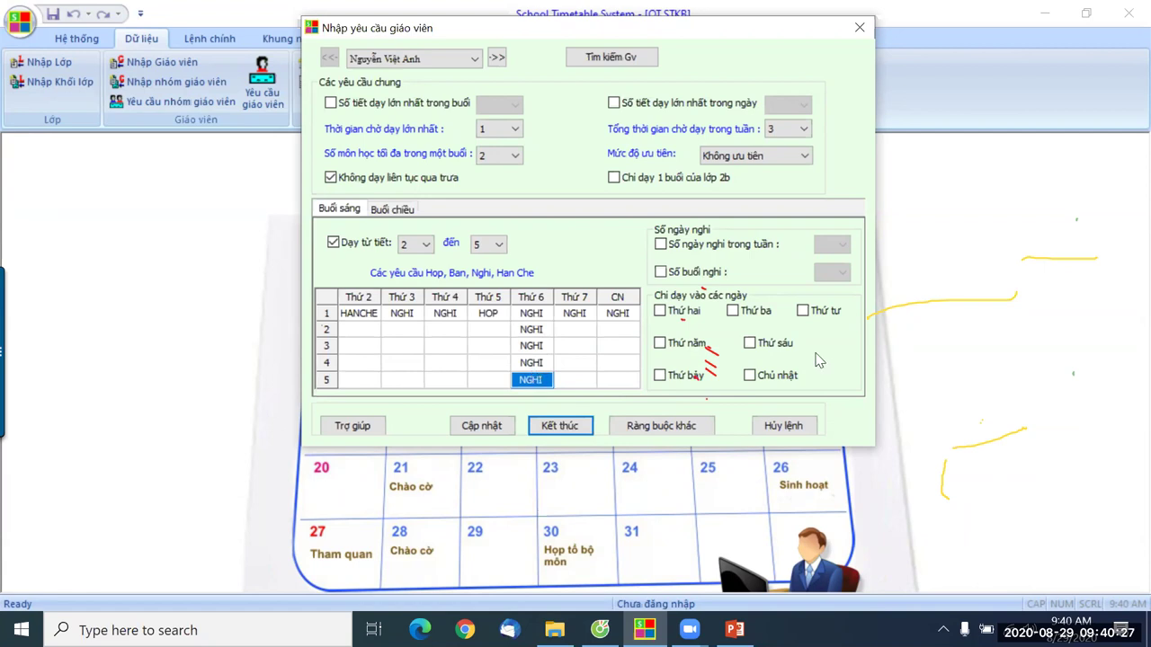
Tick Thứ hai, ba, tư, năm and bảy under Chỉ dạy vào các ngày, then close the window
click(660, 311)
click(733, 311)
click(803, 311)
click(662, 343)
click(662, 376)
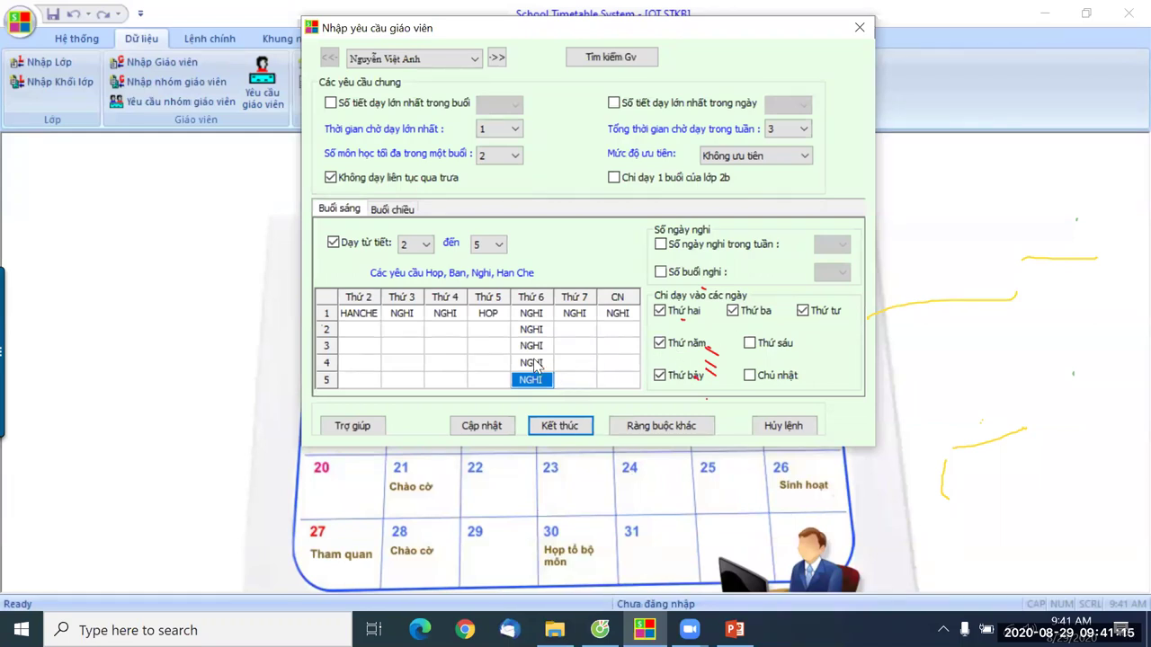
click(485, 313)
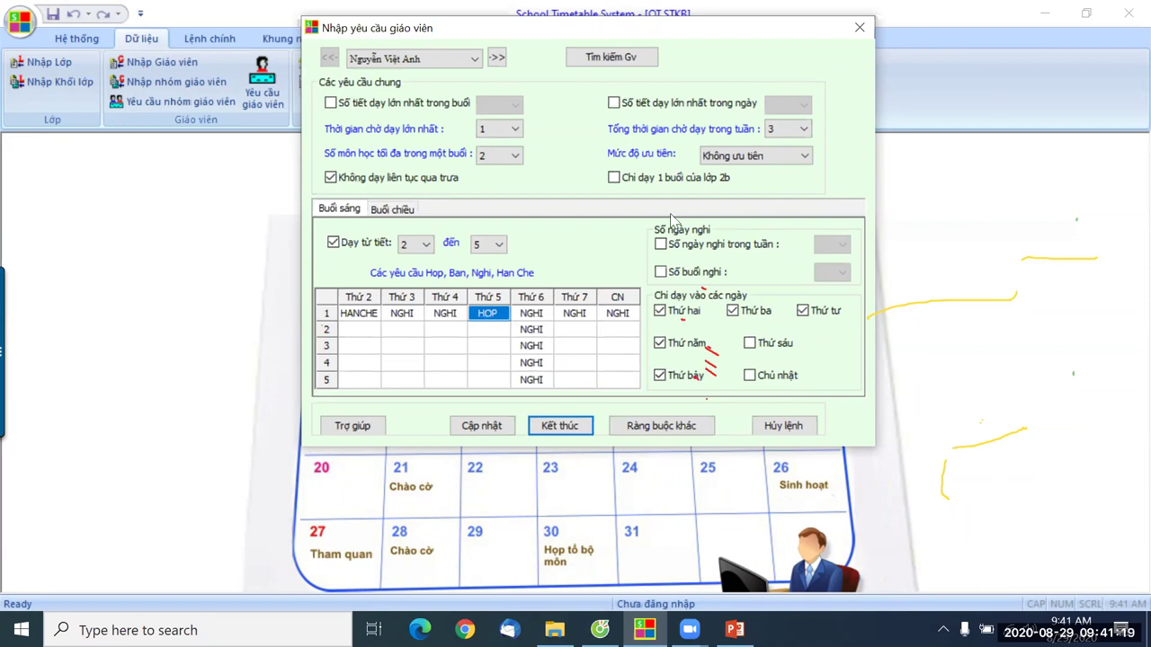
click(861, 28)
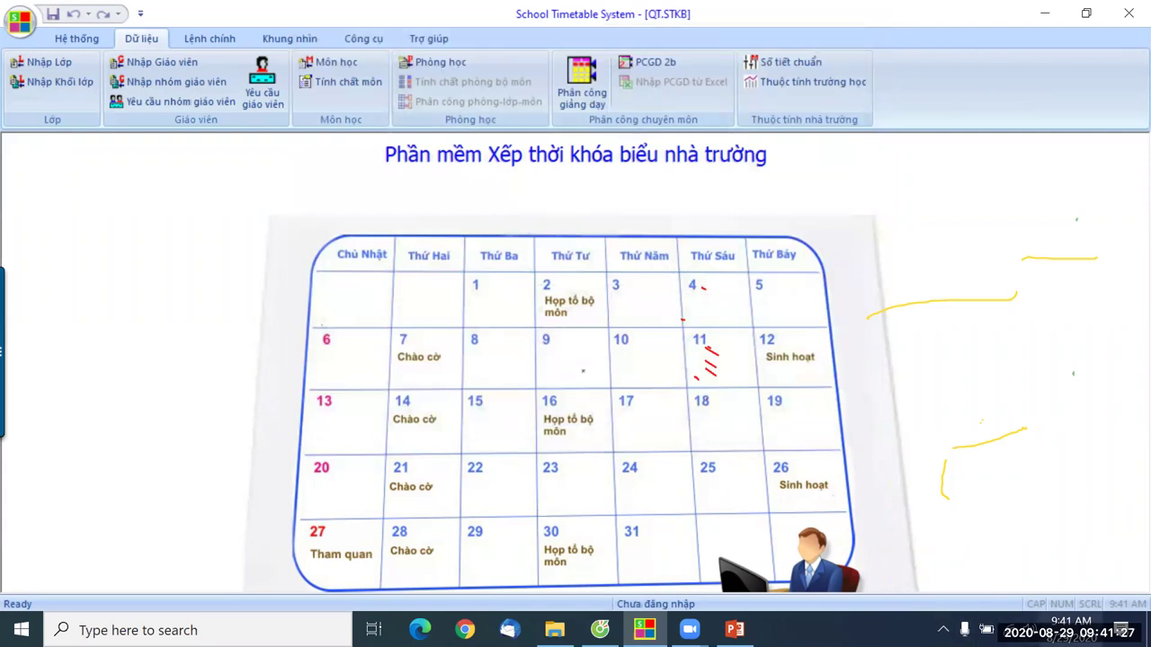
Go to slide 31, '3. Nhập bảng phân công chuyên môn cho thời khóa biểu', in PowerPoint
click(735, 630)
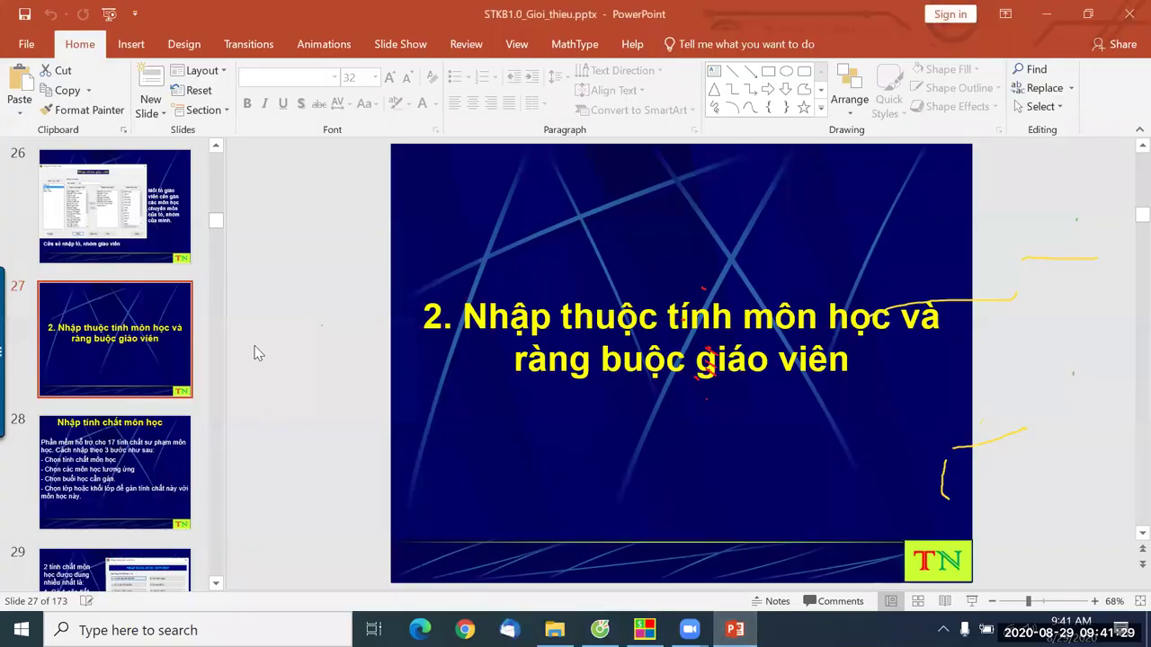
scroll(207, 382, down, 3)
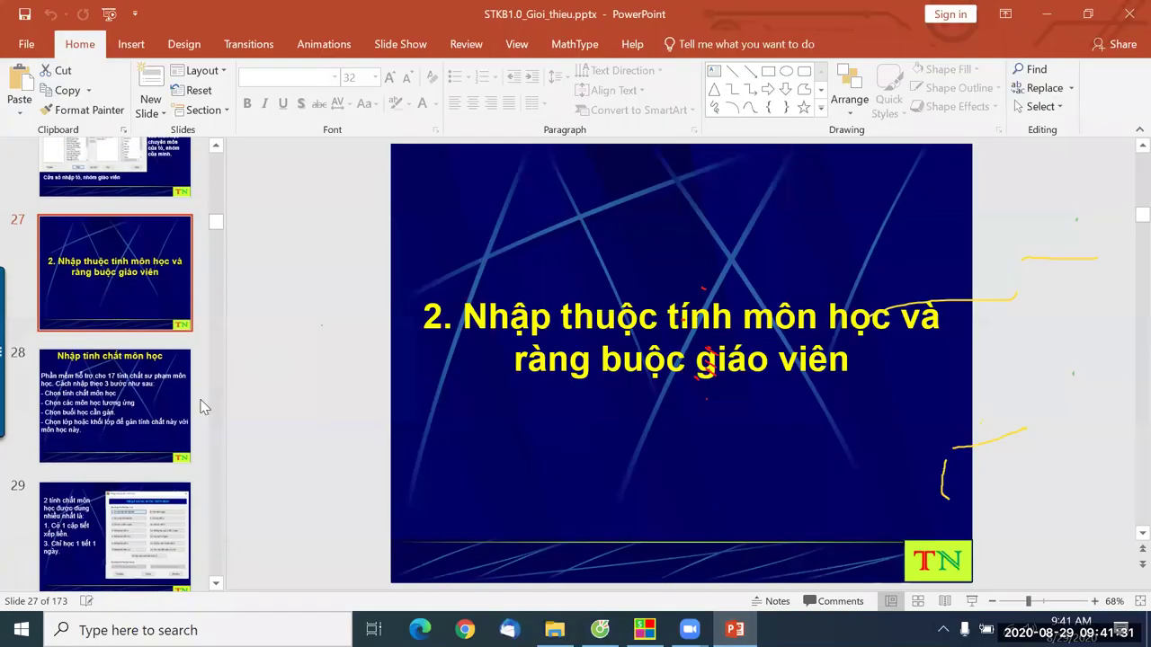
scroll(202, 435, down, 5)
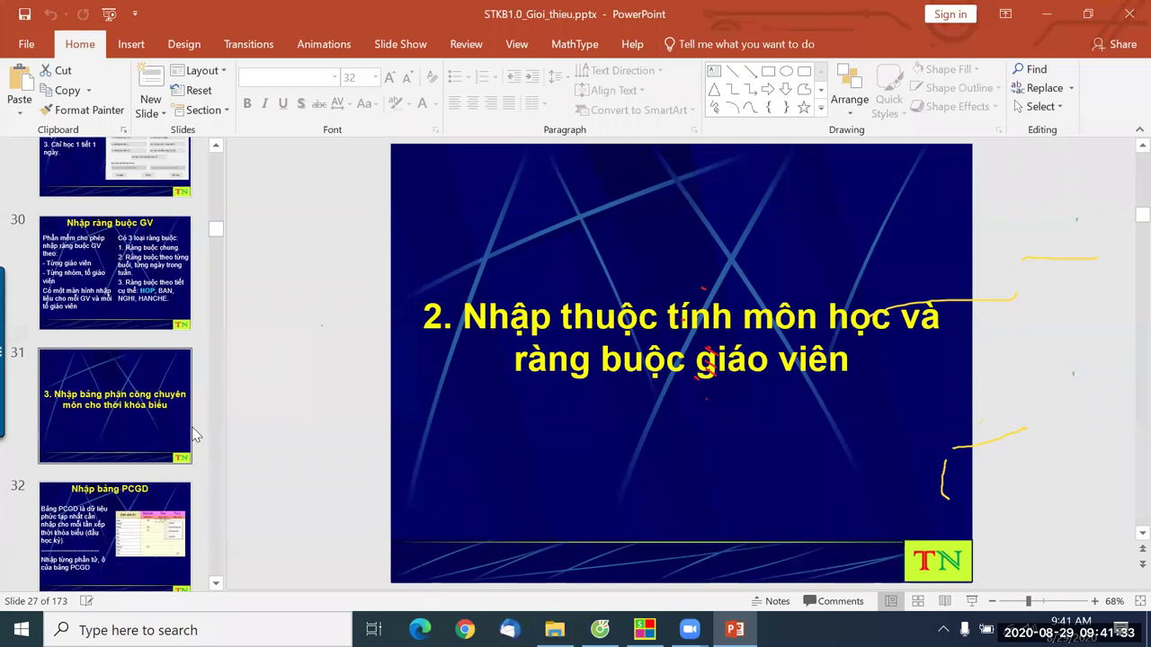
click(149, 409)
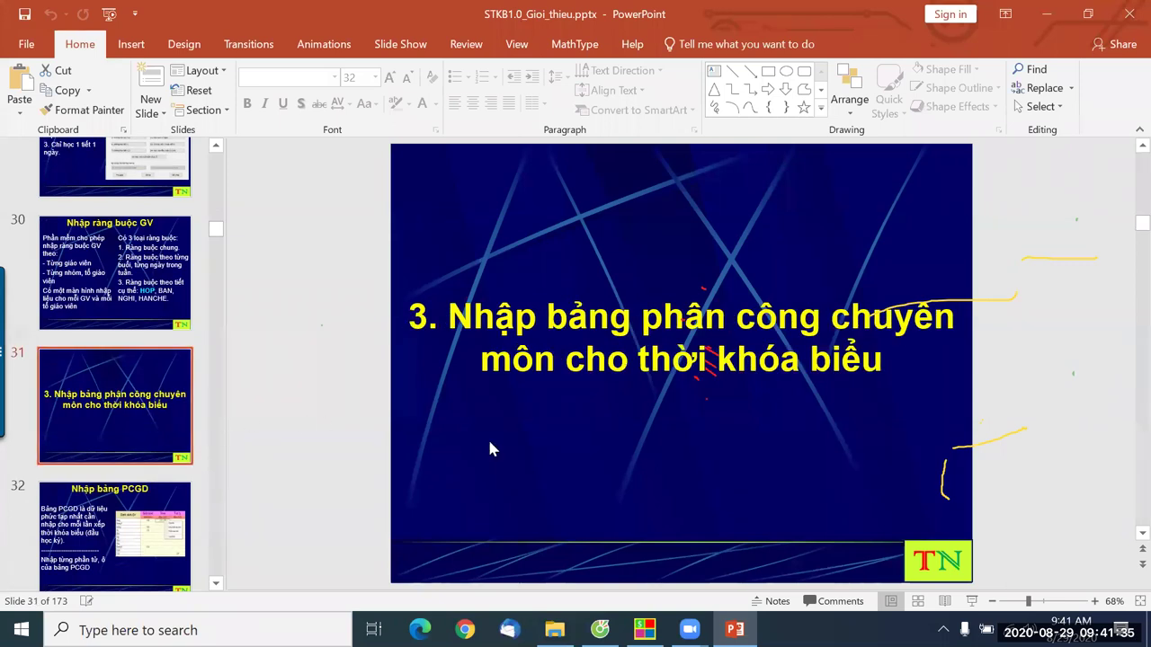
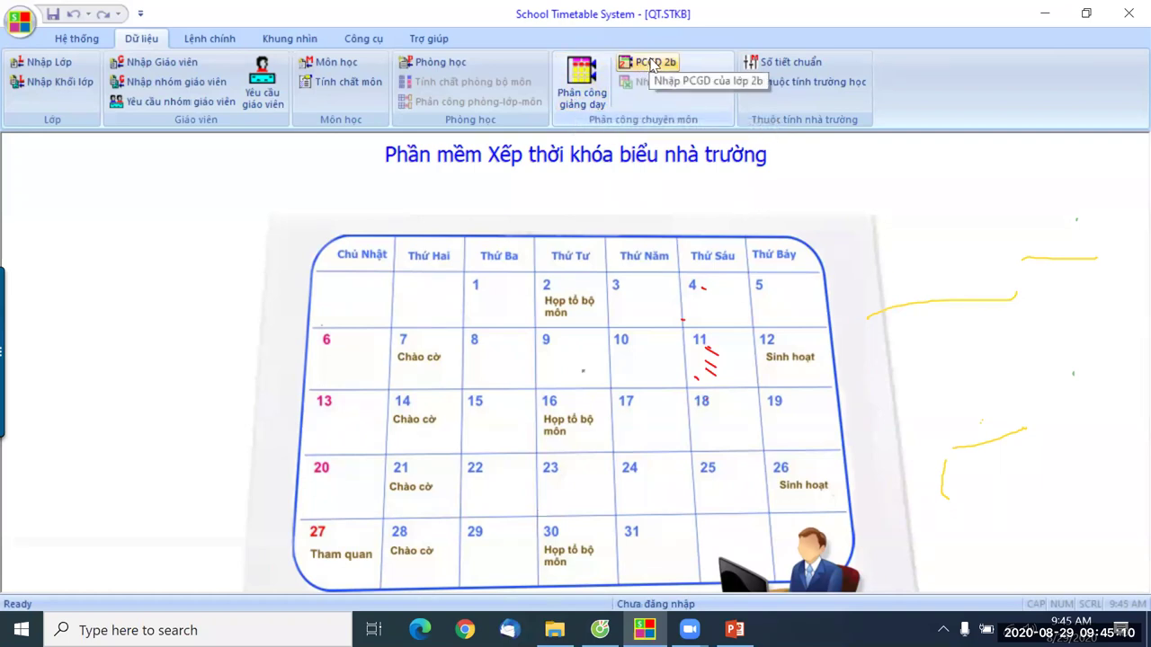
Open the teaching-assignment table and show the morning session (PCGD Sáng) grid
click(582, 90)
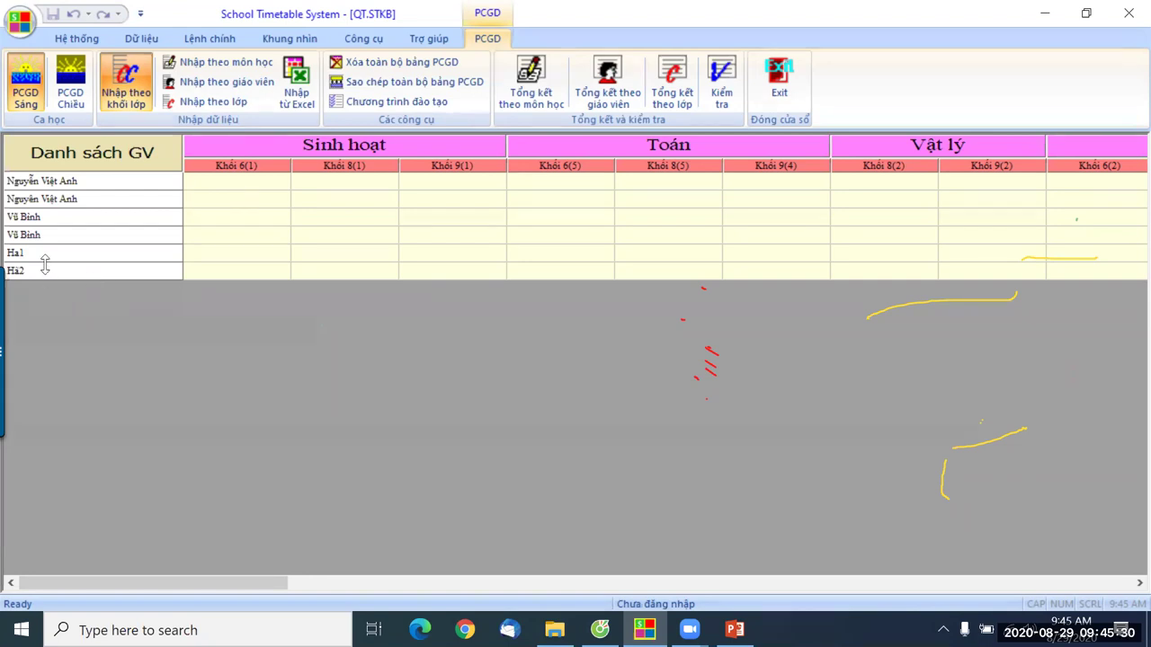
mouse_move(3, 365)
drag(145, 581, 346, 605)
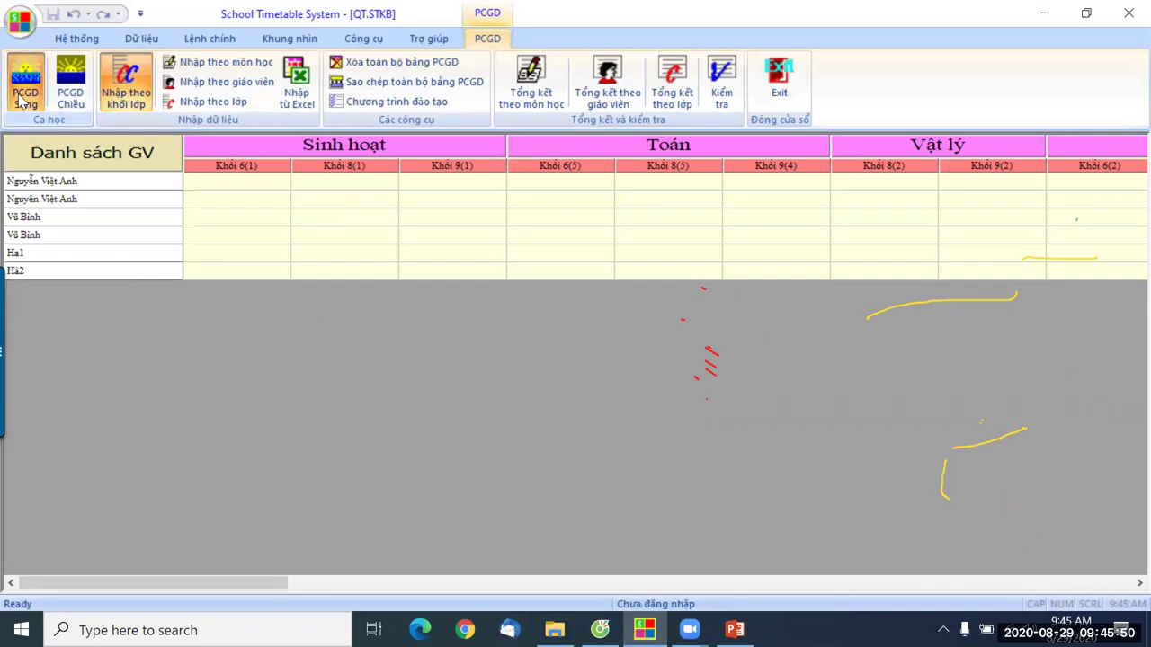
click(68, 93)
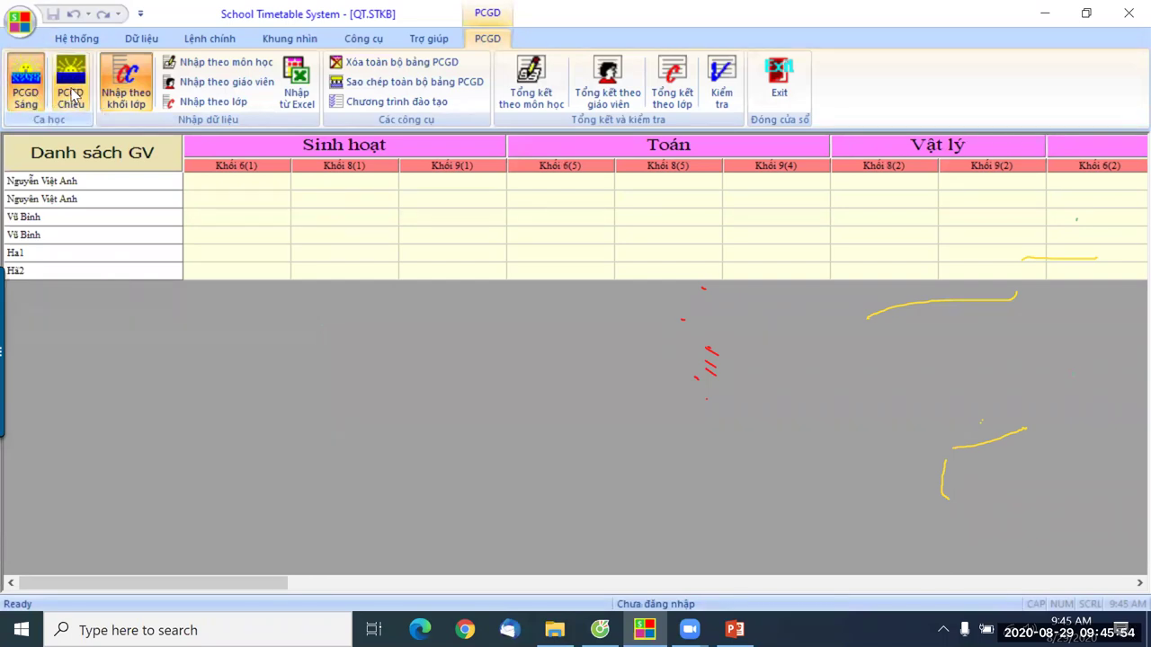
click(27, 101)
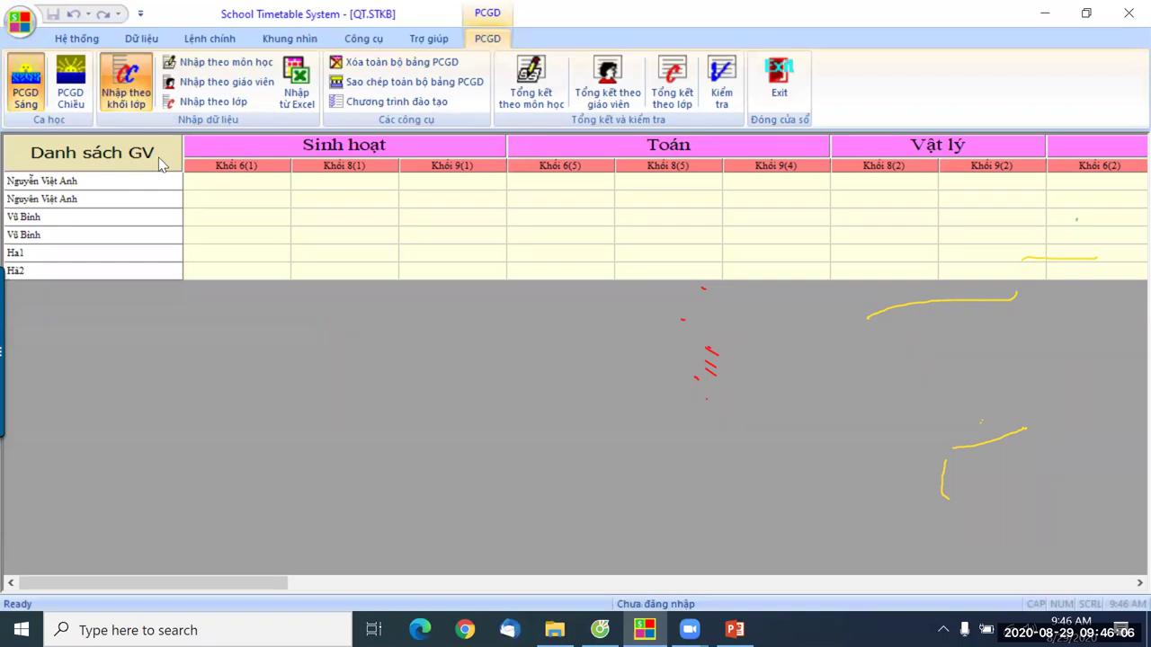
Filter the teacher list to the Văn group, showing only the Sinh hoạt and Văn học columns
right_click(127, 159)
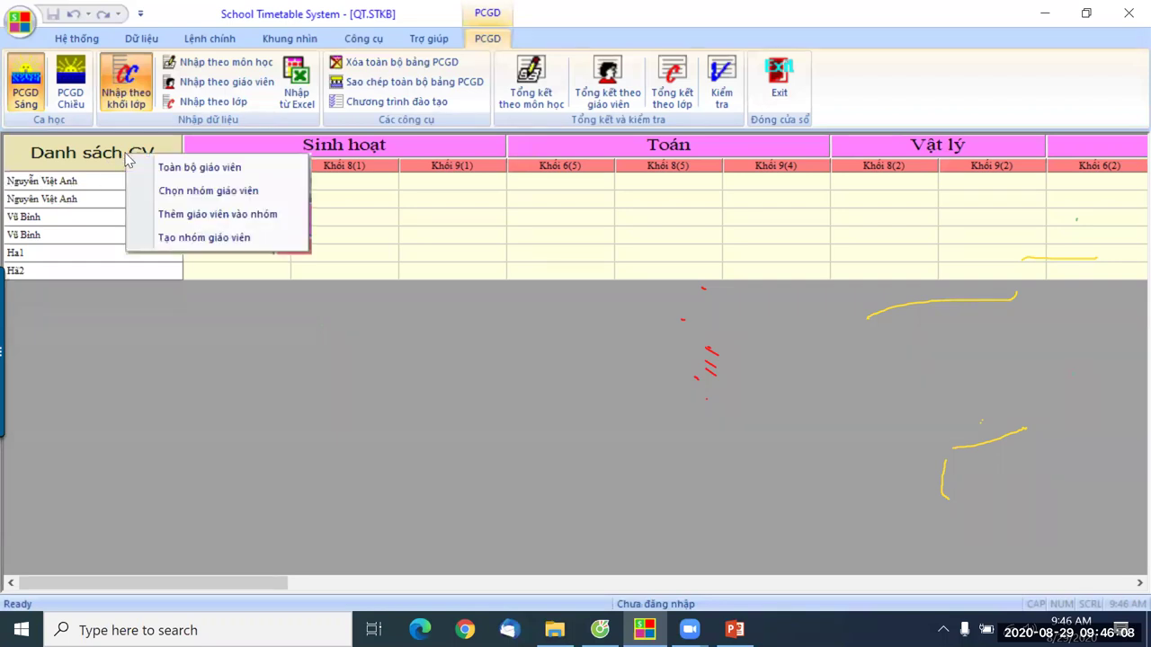
click(197, 191)
click(217, 234)
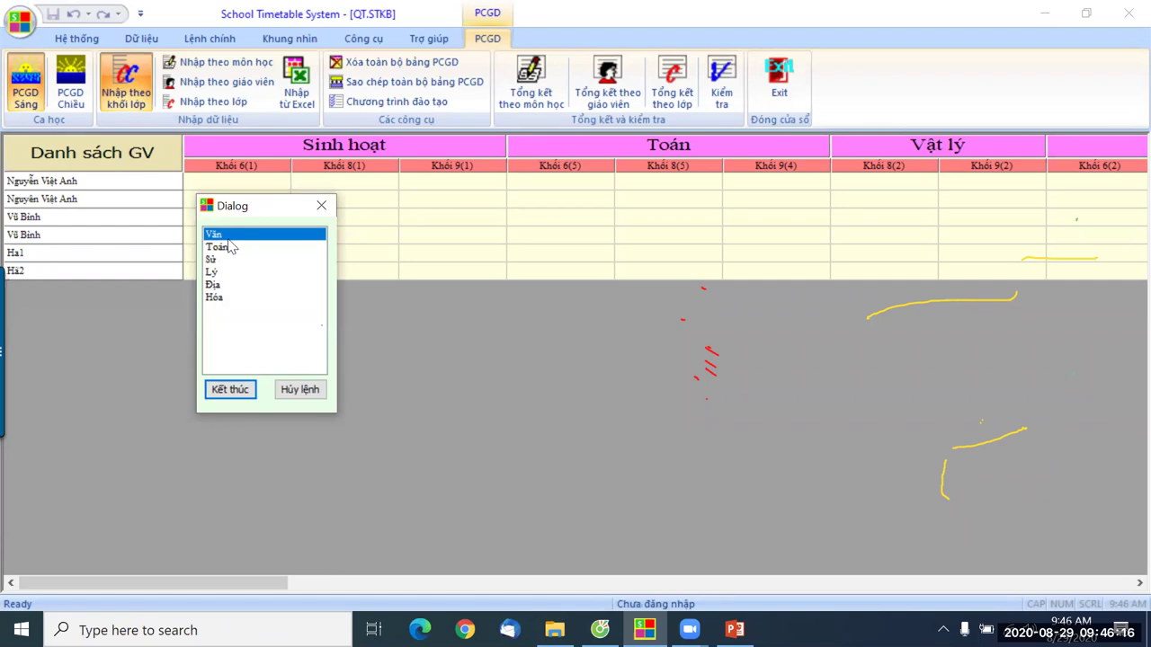
click(239, 392)
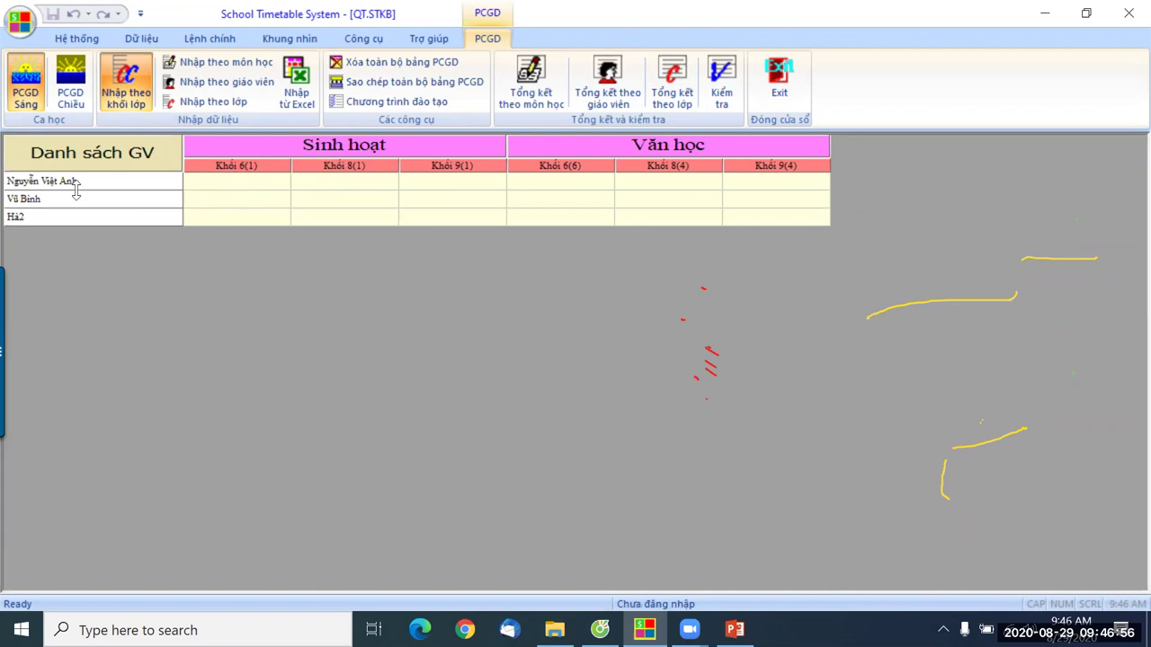
Assign homeroom (Sinh hoạt) classes 6A, 8A and 9B to the three teachers respectively
right_click(233, 190)
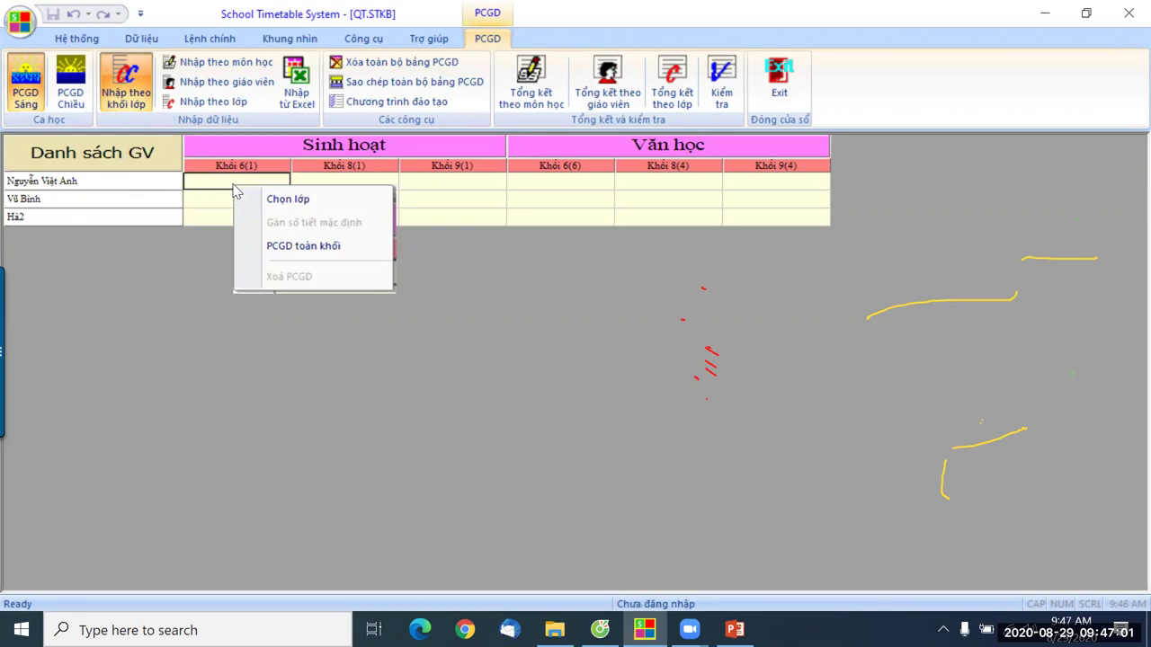
click(298, 201)
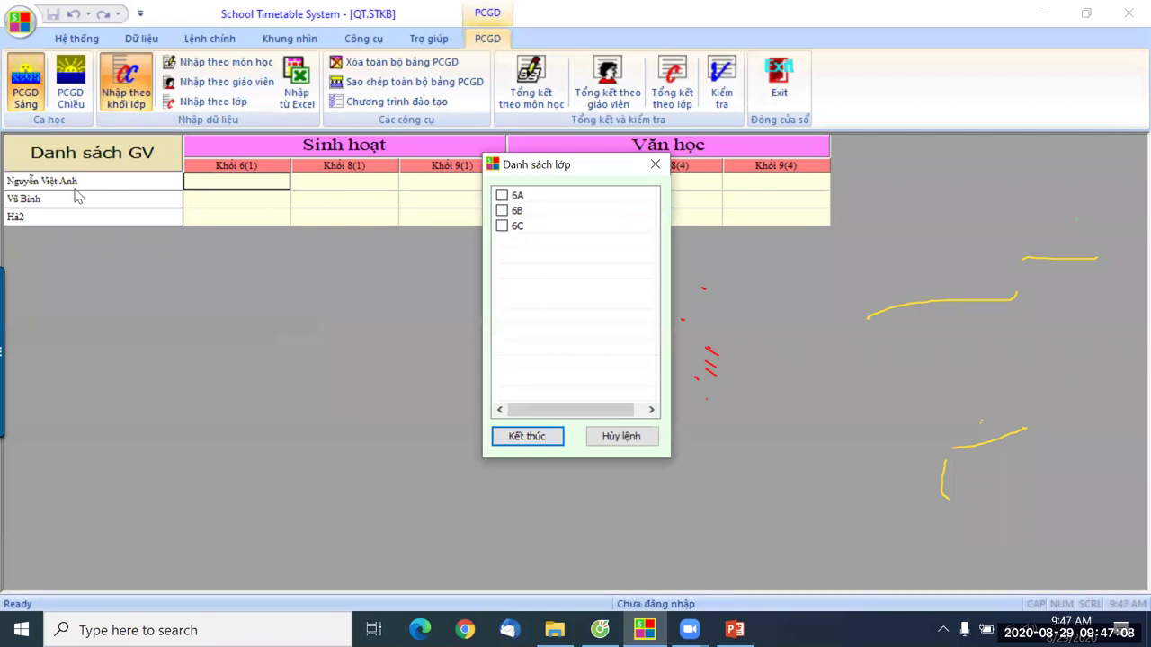
click(502, 196)
click(528, 436)
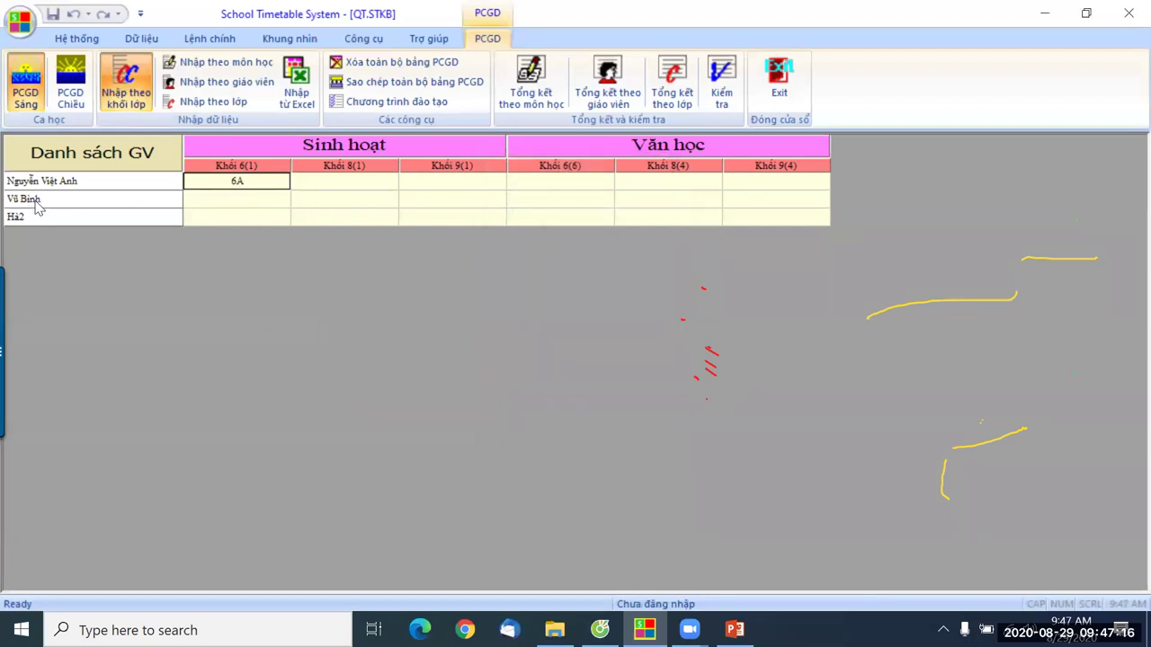
right_click(335, 197)
click(378, 214)
click(501, 197)
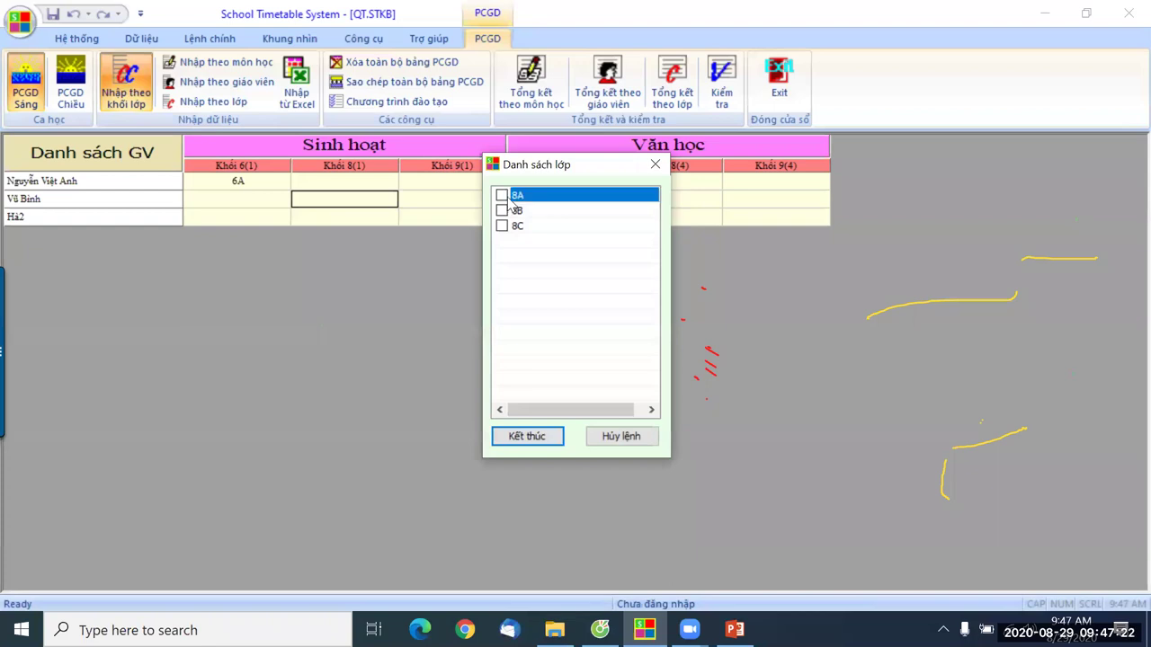
click(527, 436)
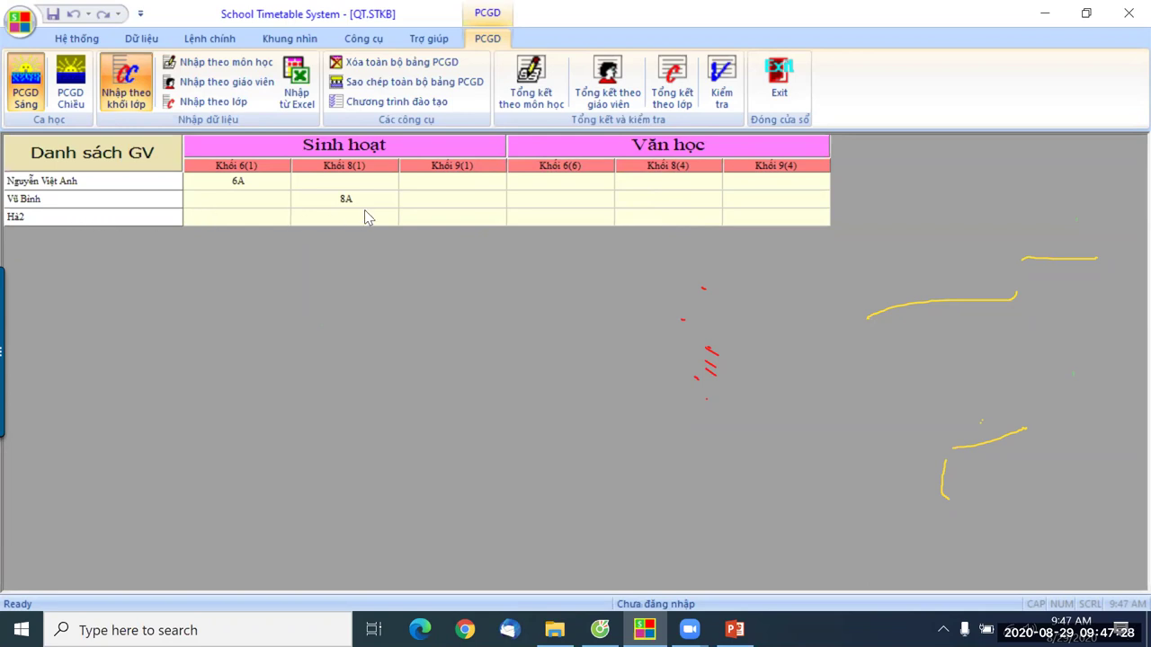
right_click(442, 218)
click(491, 234)
click(502, 211)
click(527, 436)
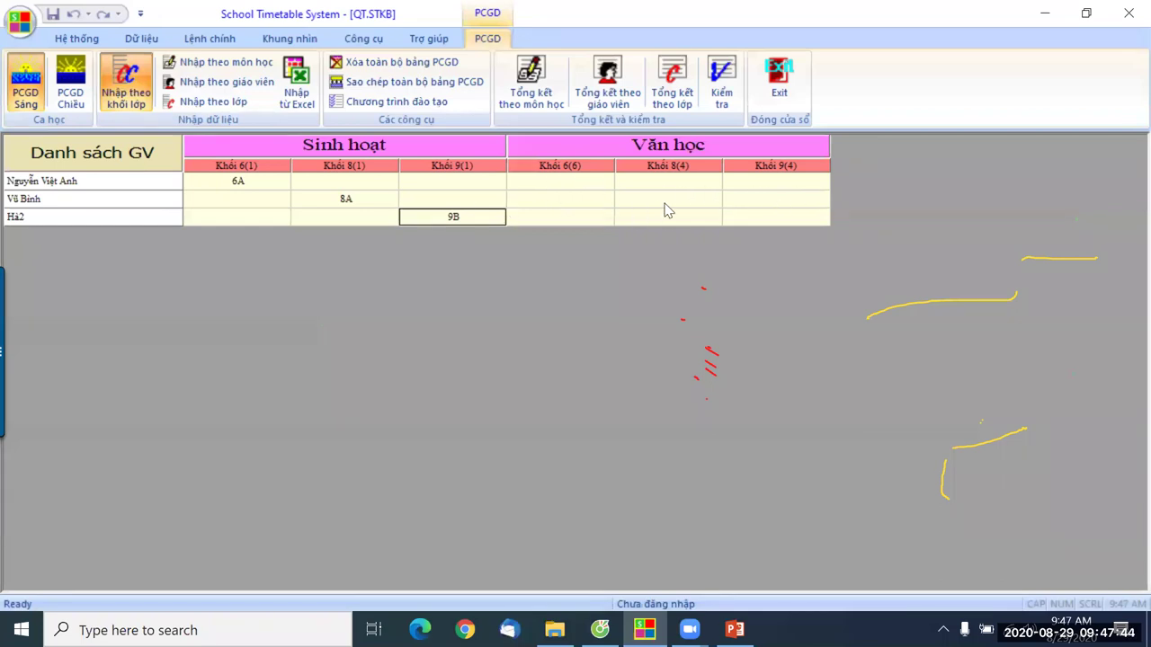
Give the first teacher Văn học classes 6A, 6B, 8B and 8C
right_click(553, 187)
click(580, 196)
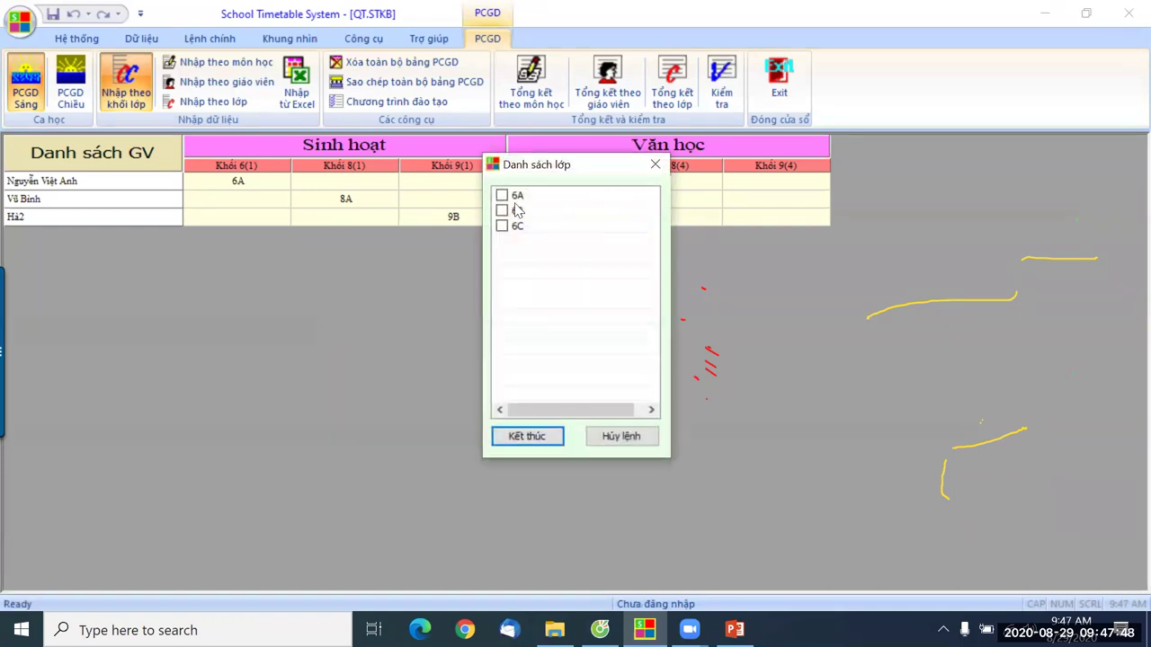
click(501, 196)
click(502, 211)
click(529, 436)
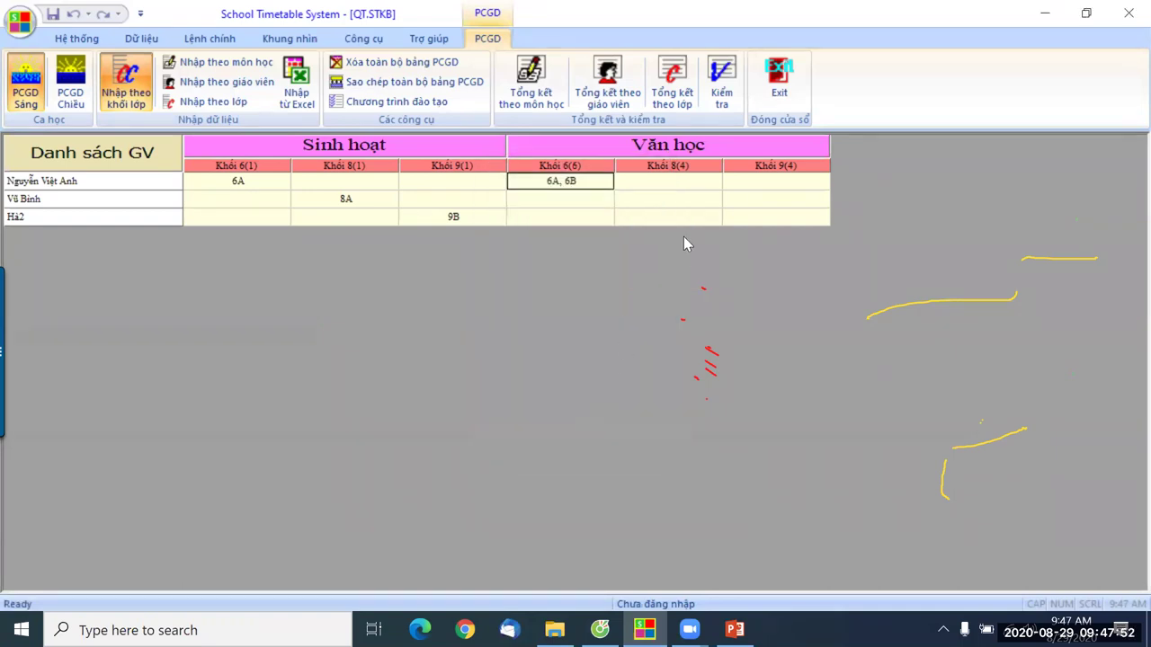
right_click(677, 183)
click(706, 194)
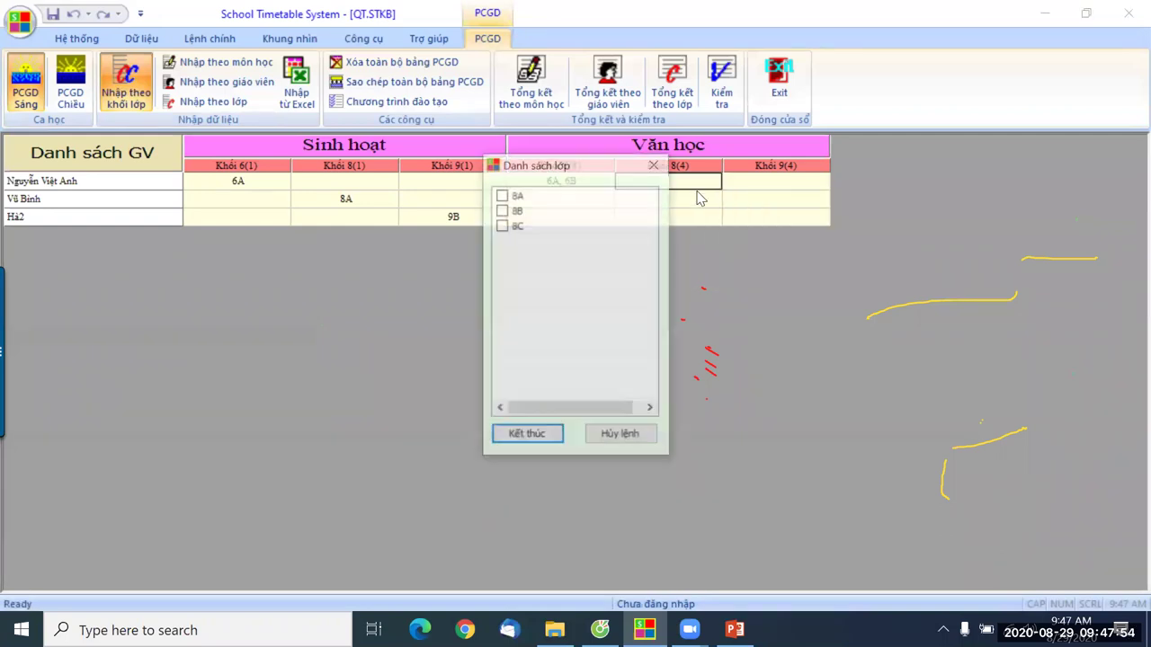
click(502, 210)
click(502, 225)
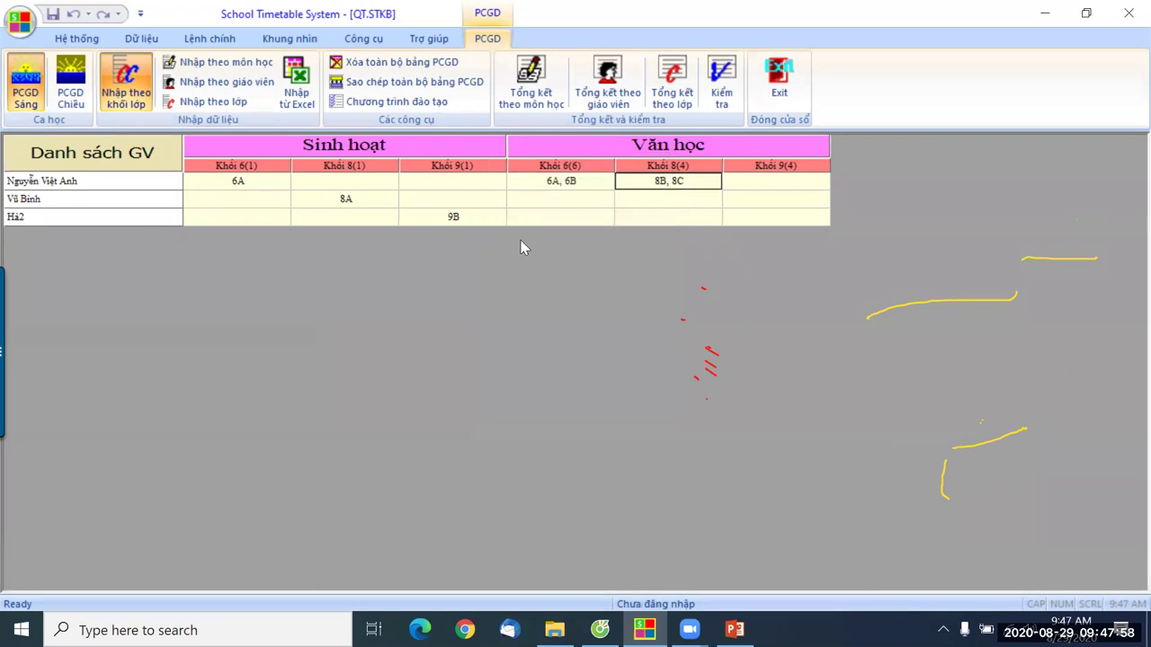
Give the second teacher Văn học classes 6C, 9A, 9B and 9C
right_click(568, 205)
click(580, 209)
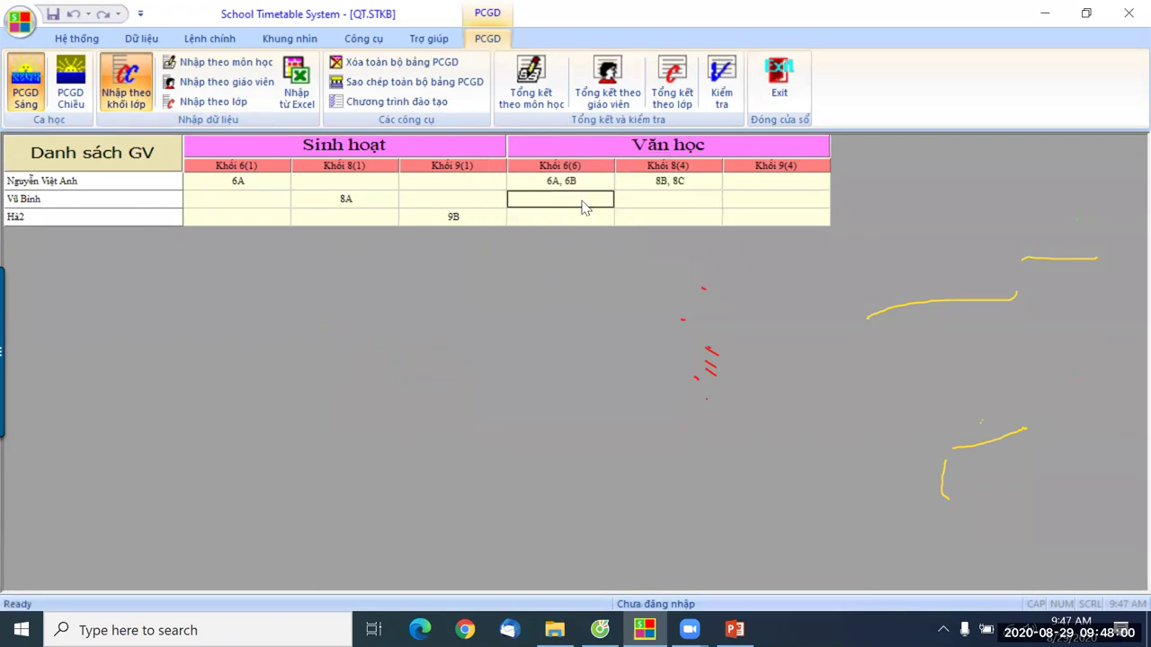
click(502, 195)
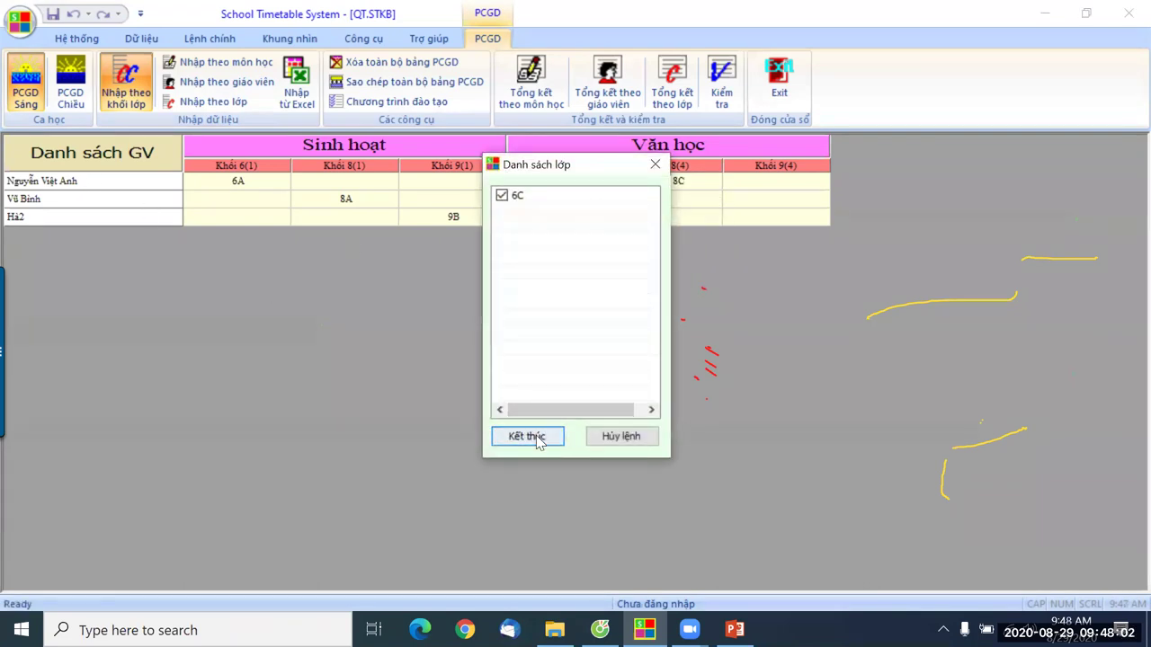
click(527, 436)
right_click(753, 206)
click(789, 214)
click(502, 195)
click(503, 211)
click(503, 226)
click(527, 436)
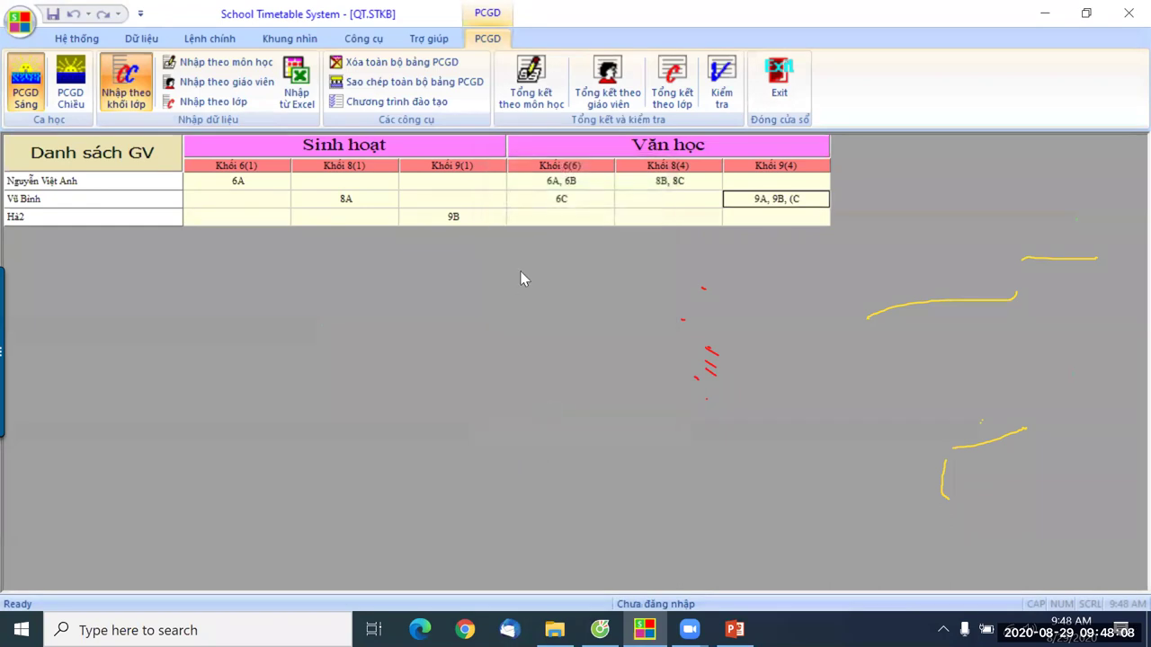
right_click(552, 219)
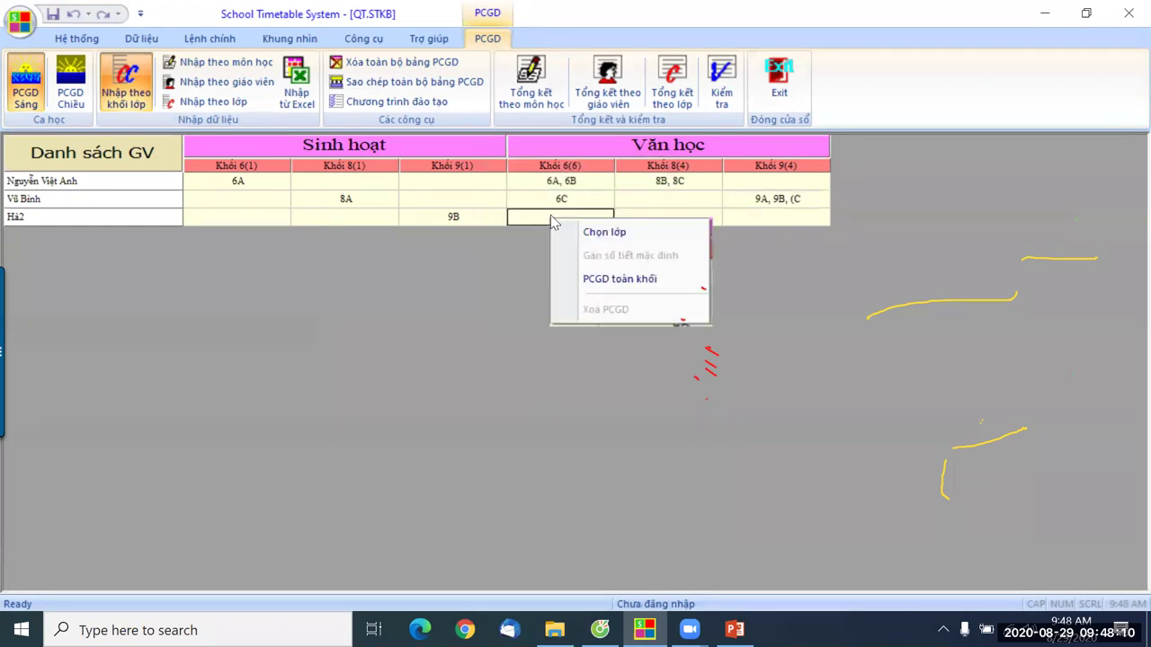
Give the third teacher Văn học classes 8A and 9D after the grade-6 all-assigned warning
click(601, 234)
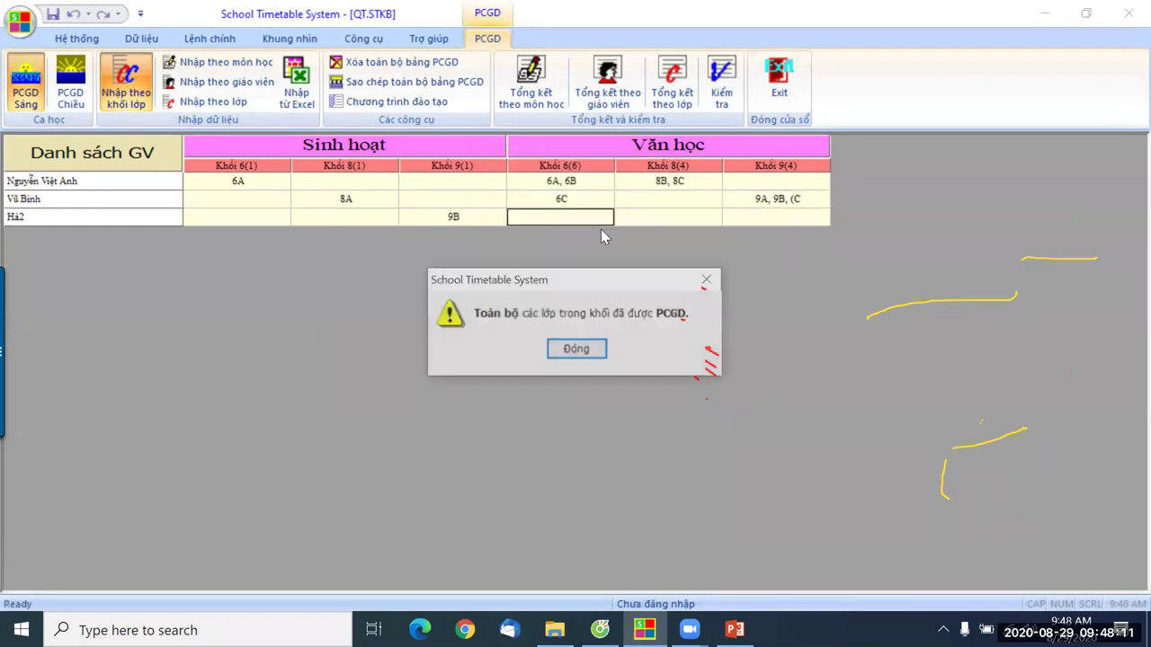
click(579, 350)
right_click(669, 221)
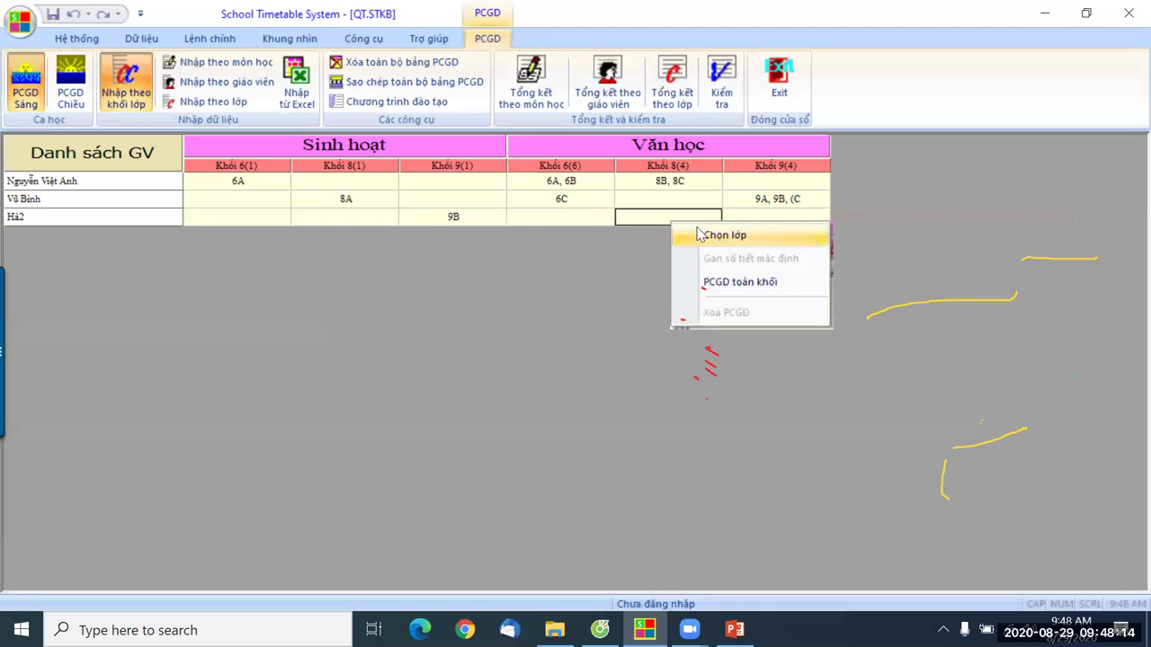
click(706, 237)
click(503, 196)
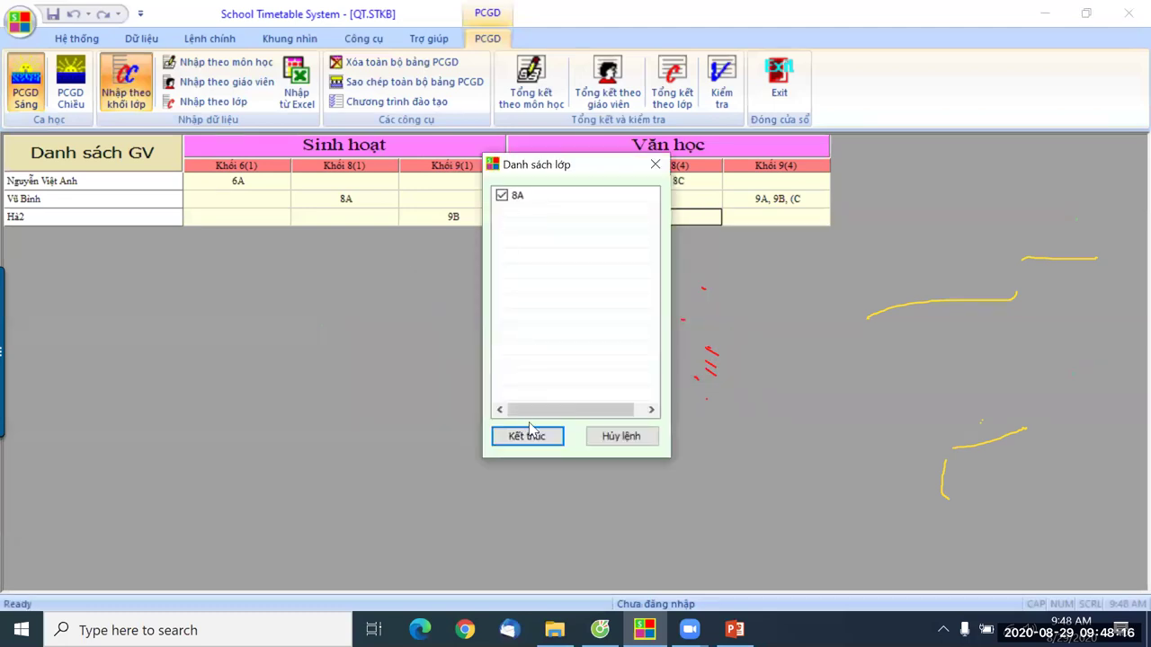
click(527, 437)
right_click(785, 223)
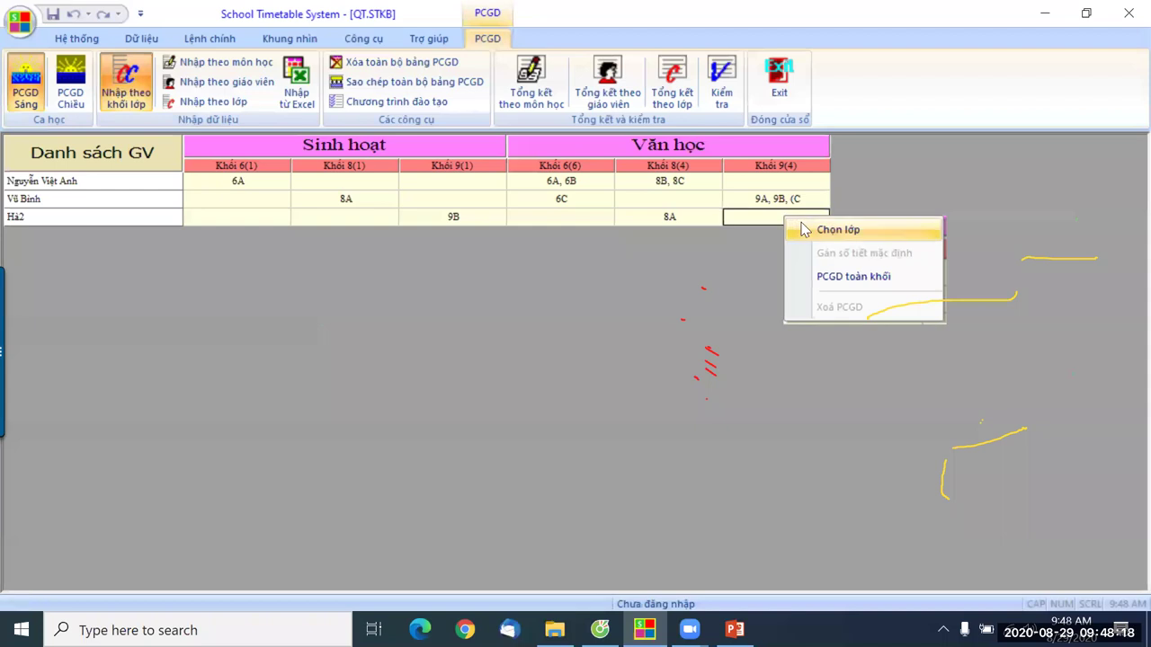
click(804, 226)
click(502, 195)
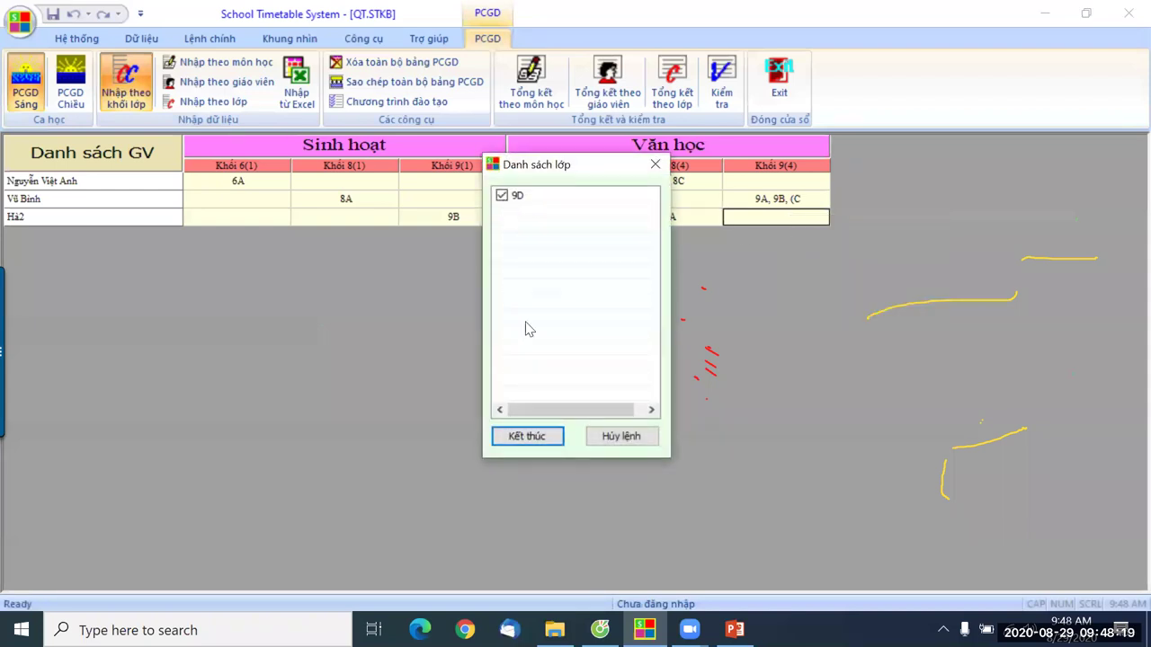
click(528, 436)
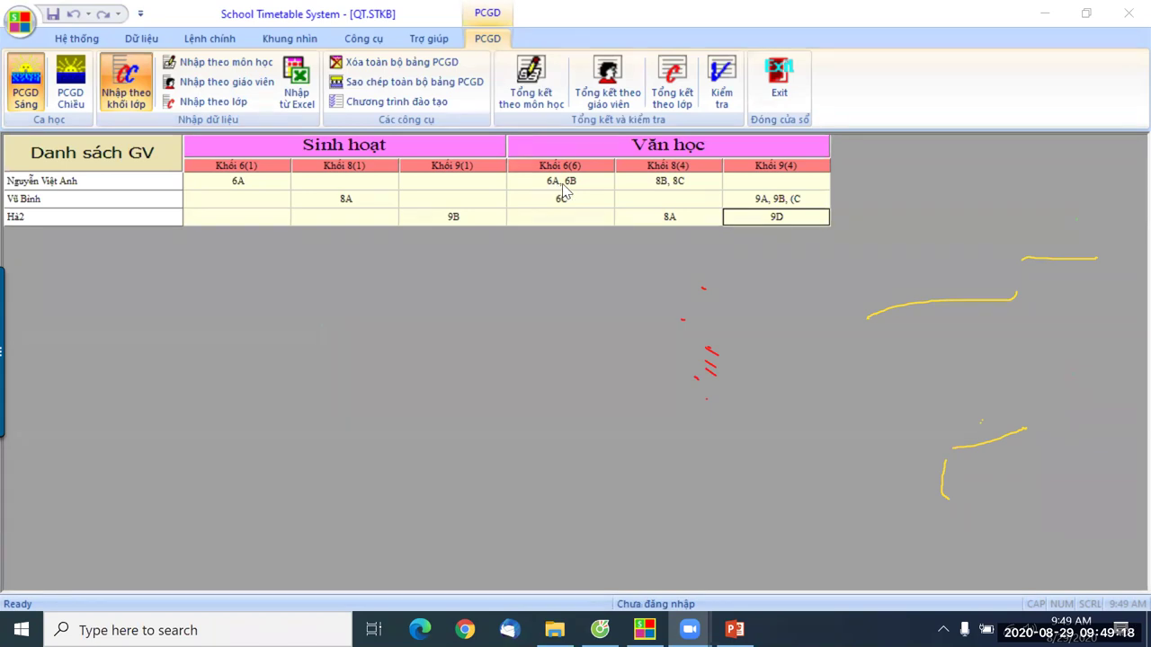
Change the first teacher's entry to 6A(5), 6B and approve both reassignments
click(563, 184)
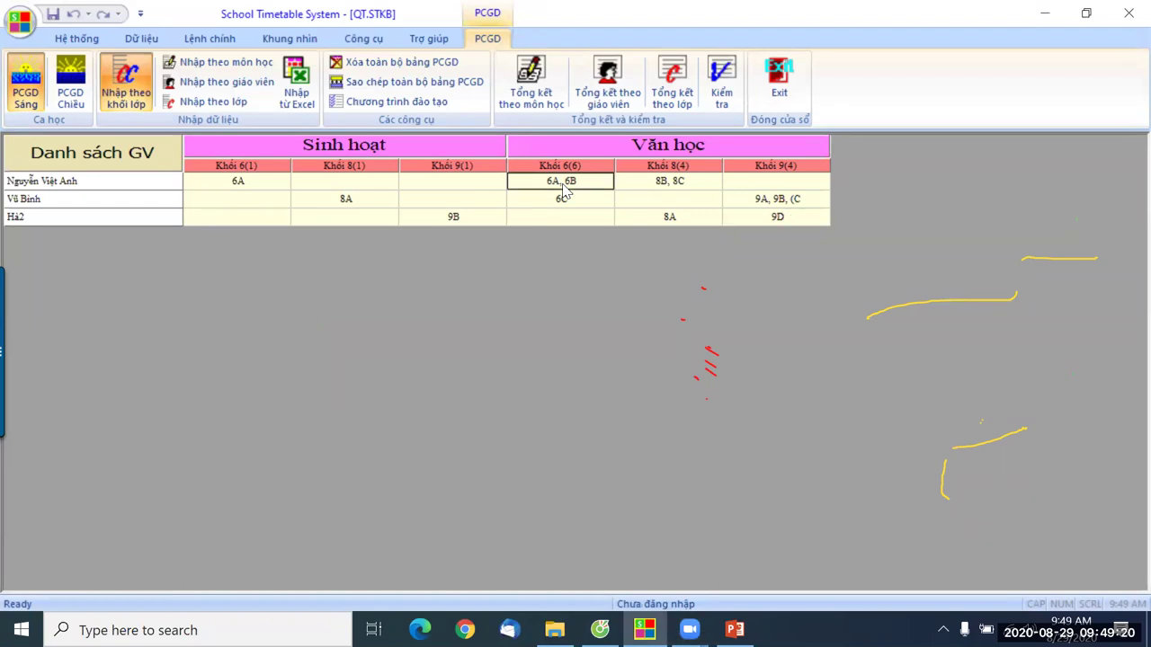
click(564, 184)
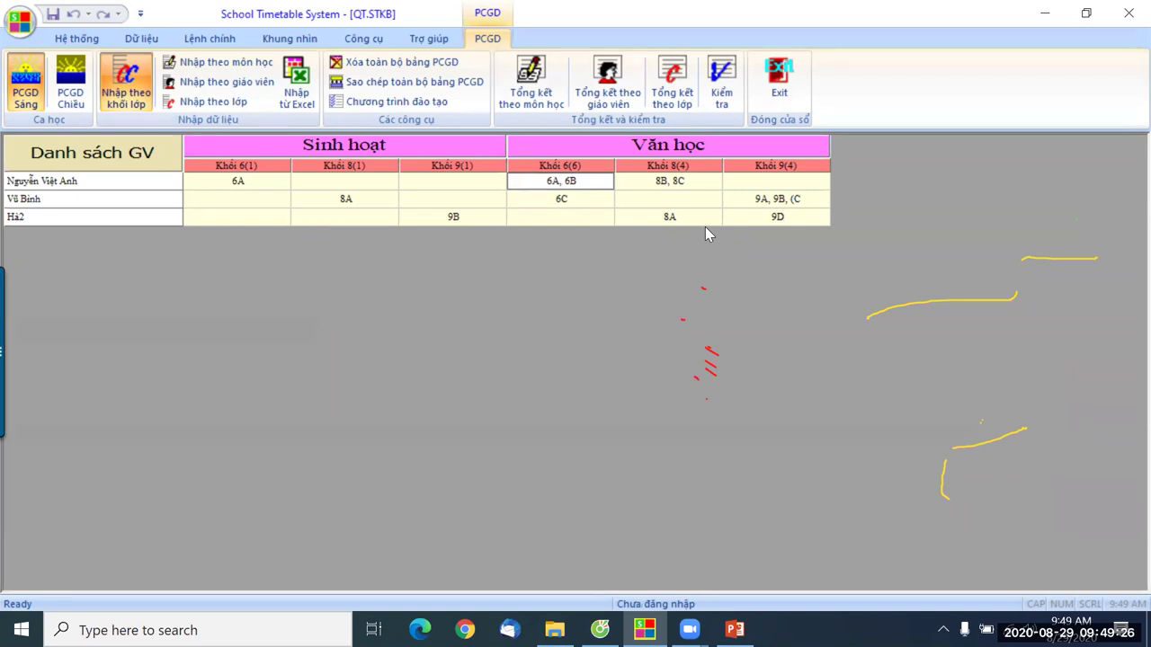
key(Left)
text((5))
key(Return)
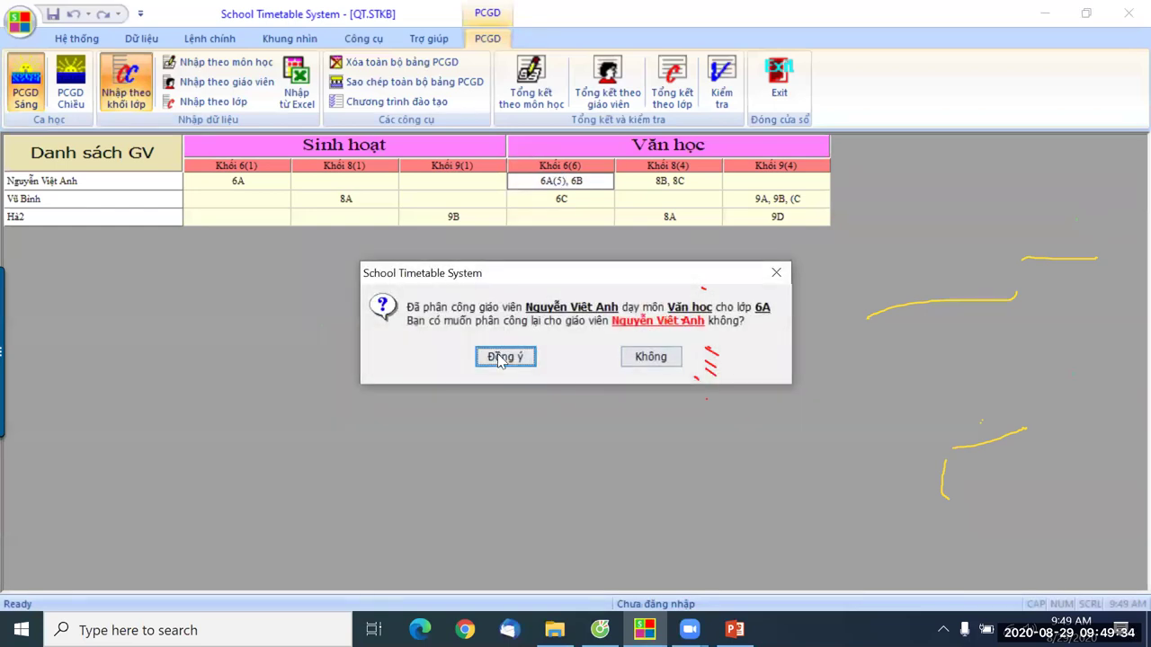
click(536, 357)
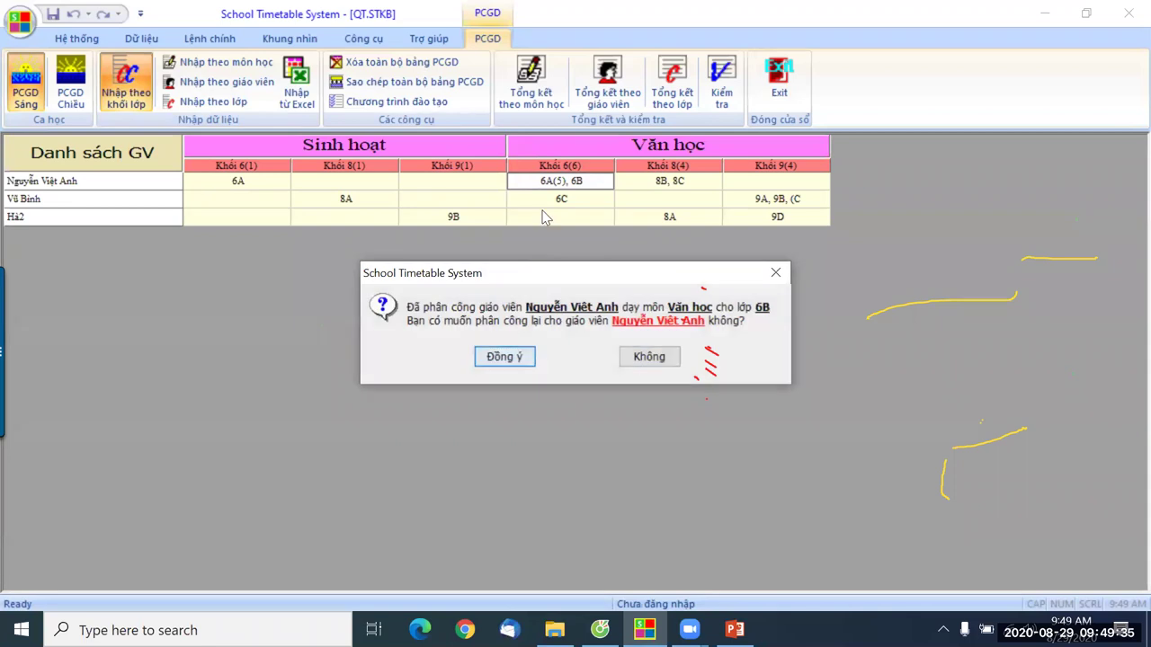
click(536, 357)
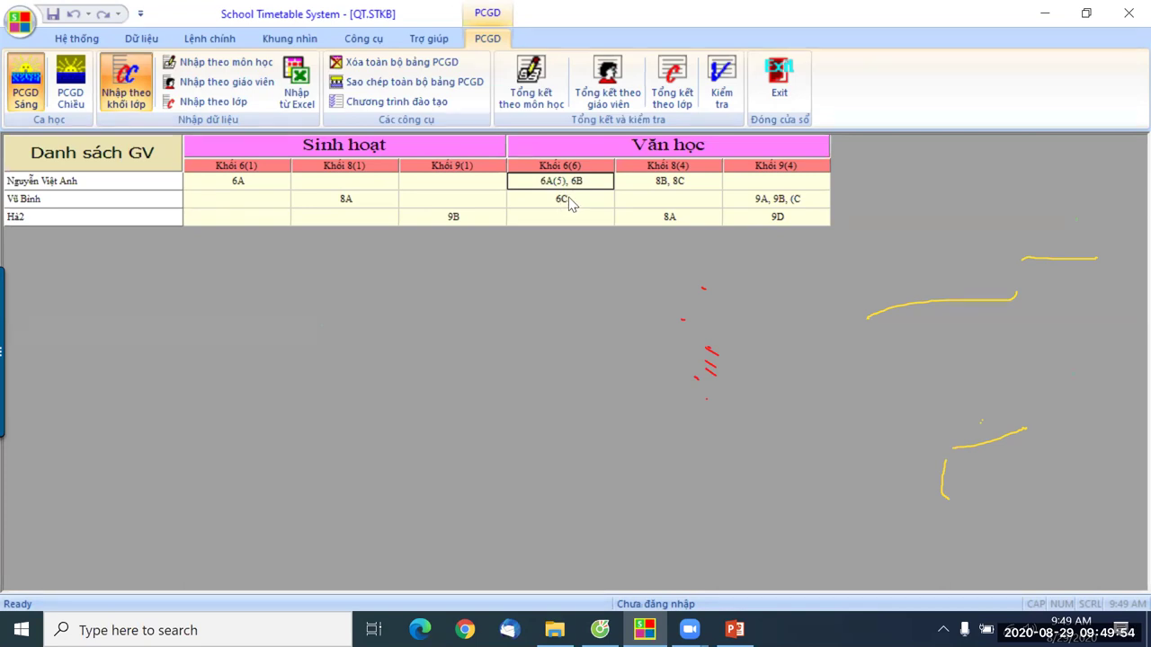
Change the second teacher's entry to 6C(4) and approve the reassignment
click(568, 201)
click(576, 201)
text((4))
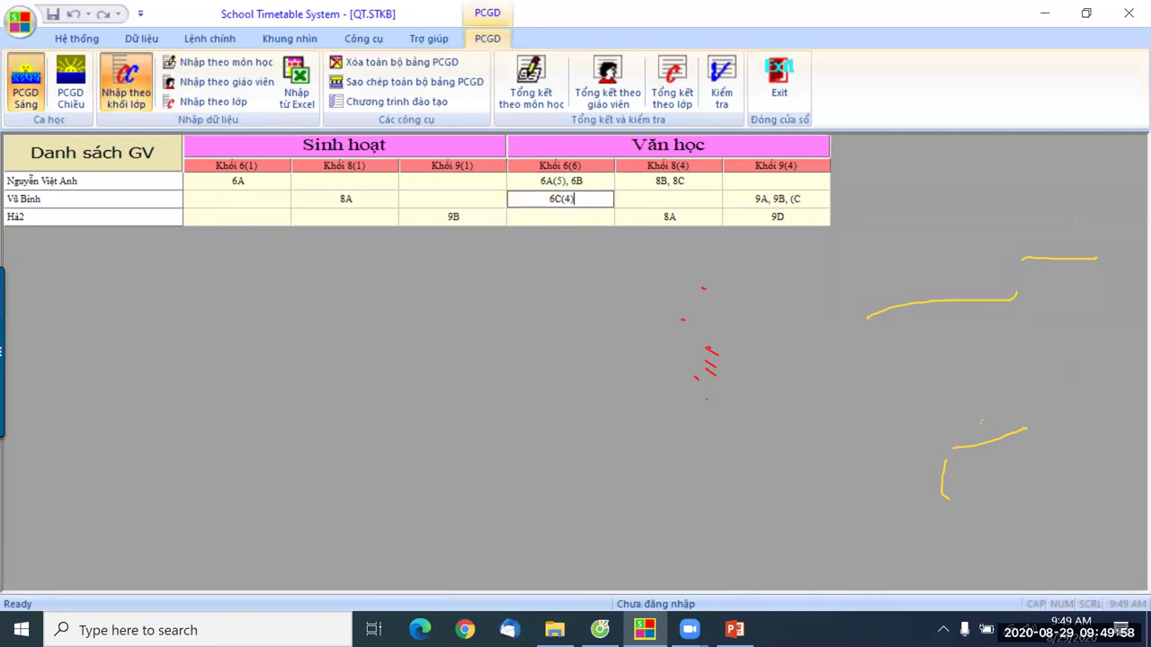
key(Return)
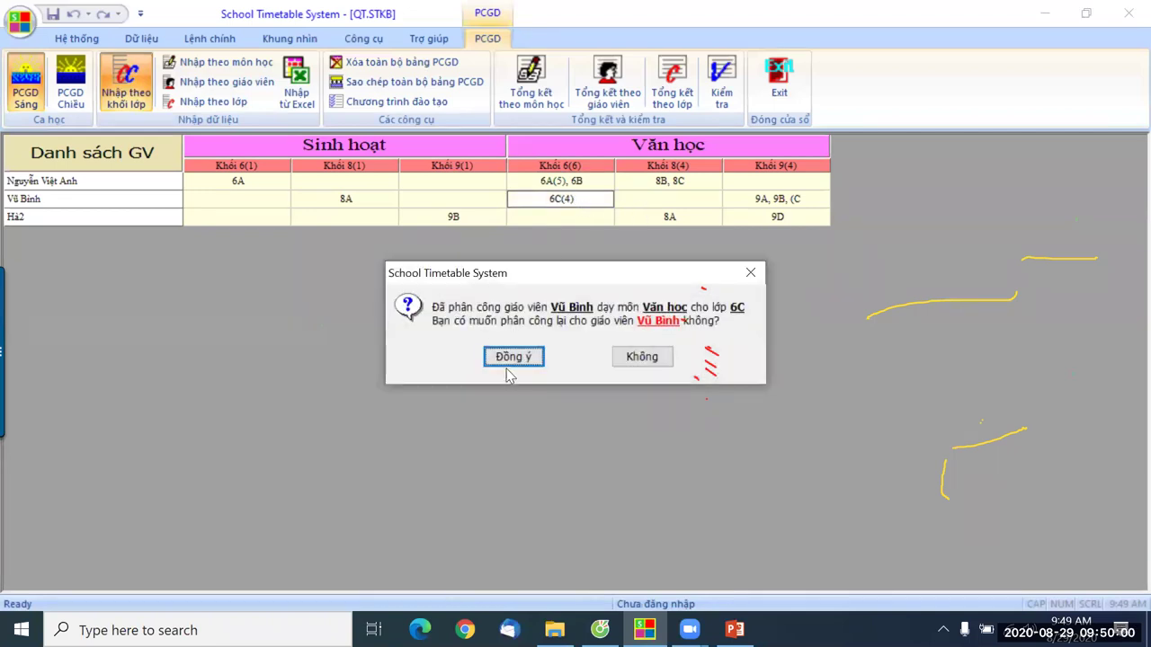
click(511, 357)
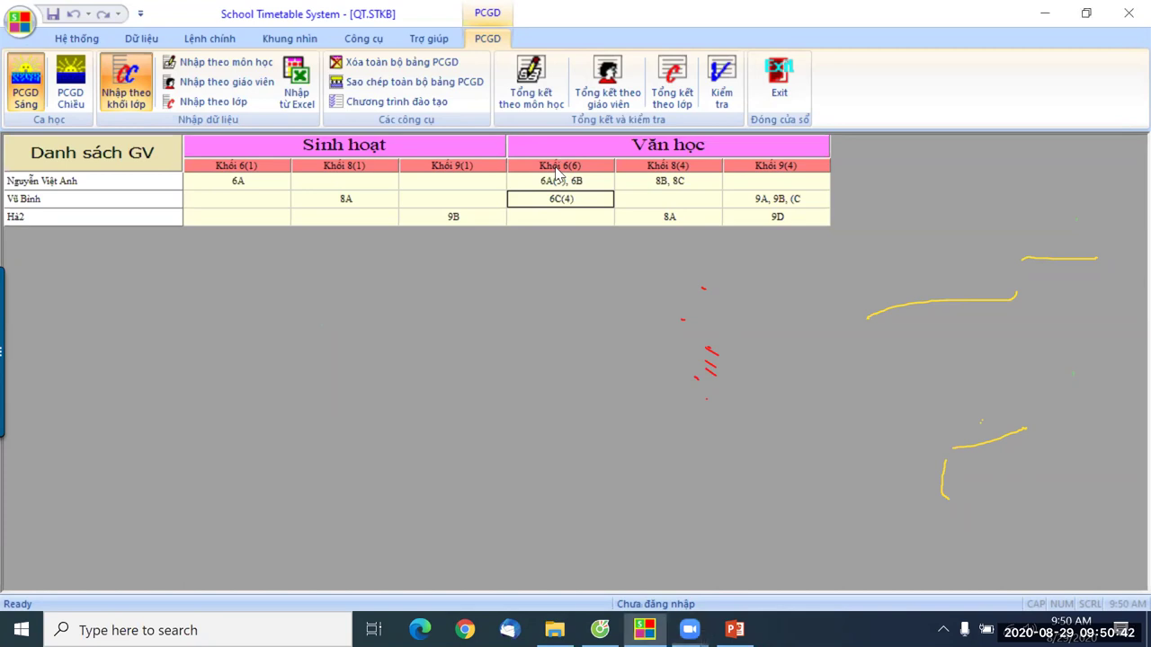
Set grade 6's default Văn học periods to 4, keeping already entered classes' counts
right_click(556, 171)
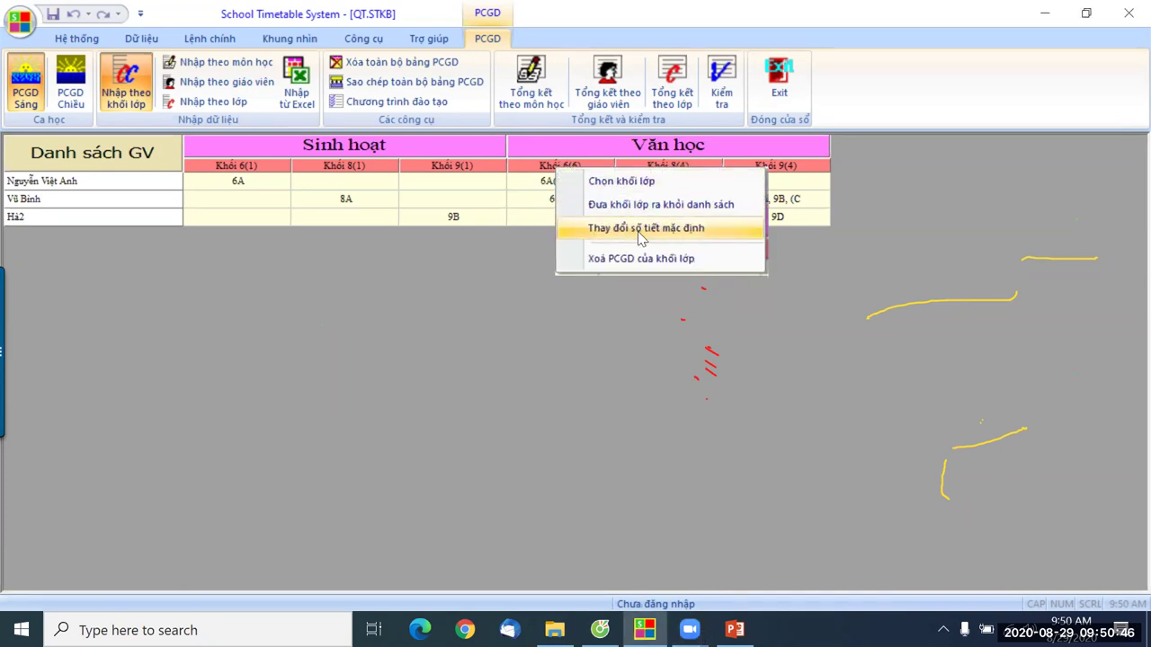
click(641, 236)
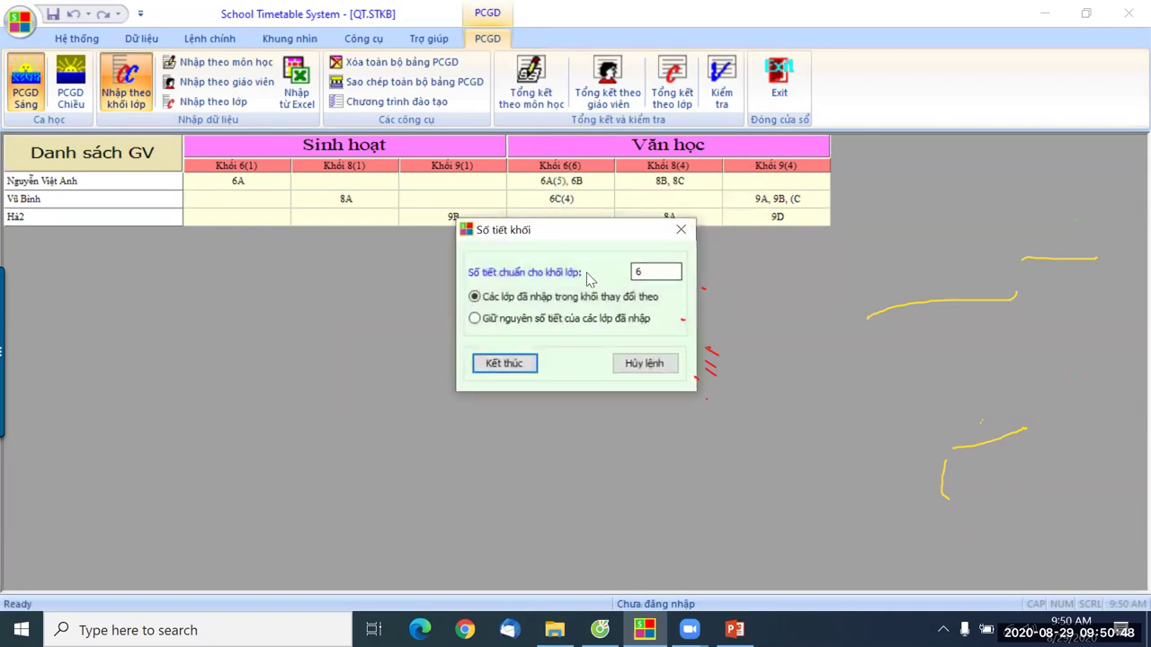
click(641, 271)
key(BackSpace)
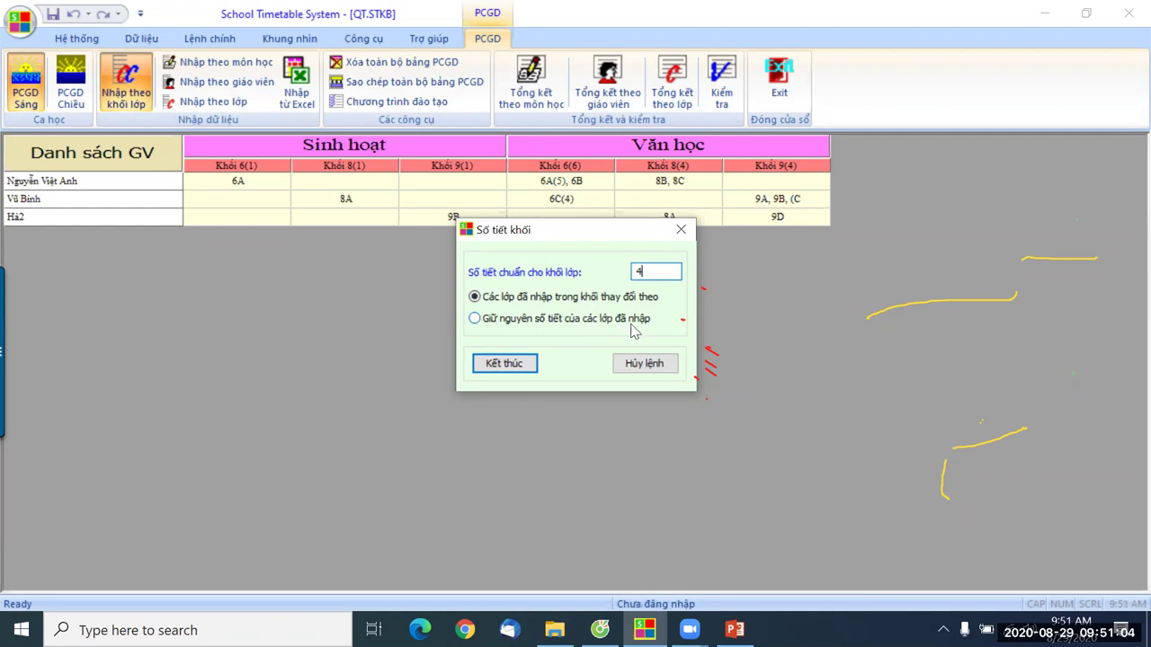
click(475, 320)
click(508, 364)
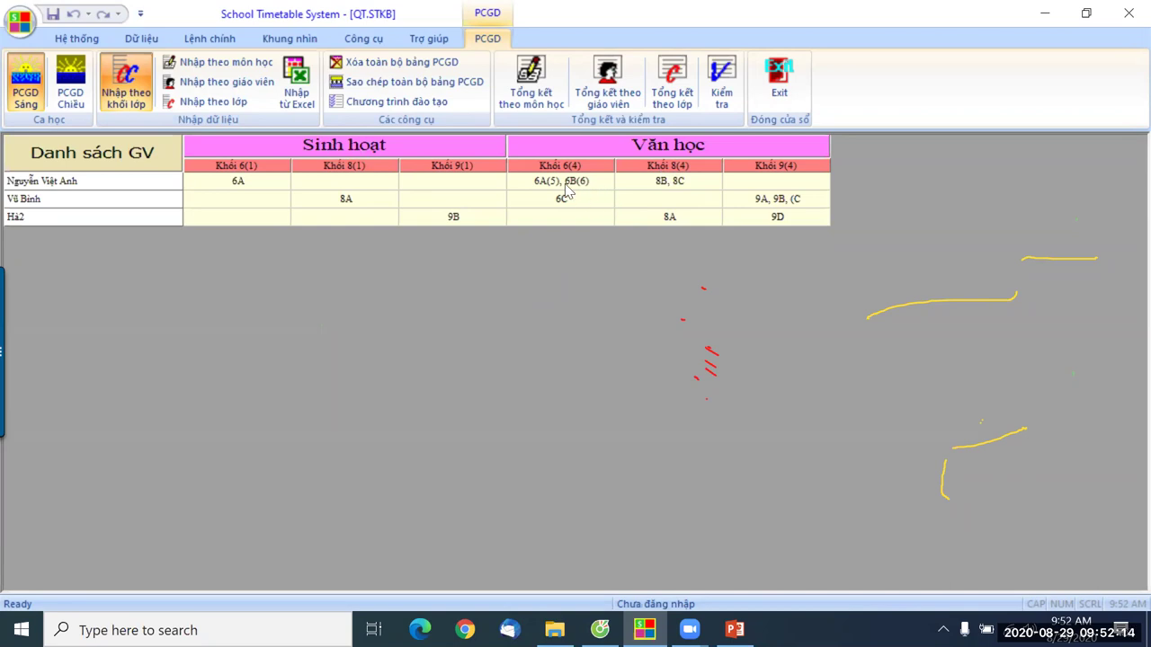
Switch to the afternoon session (PCGD Chiều) and filter teachers to the Văn group
click(662, 187)
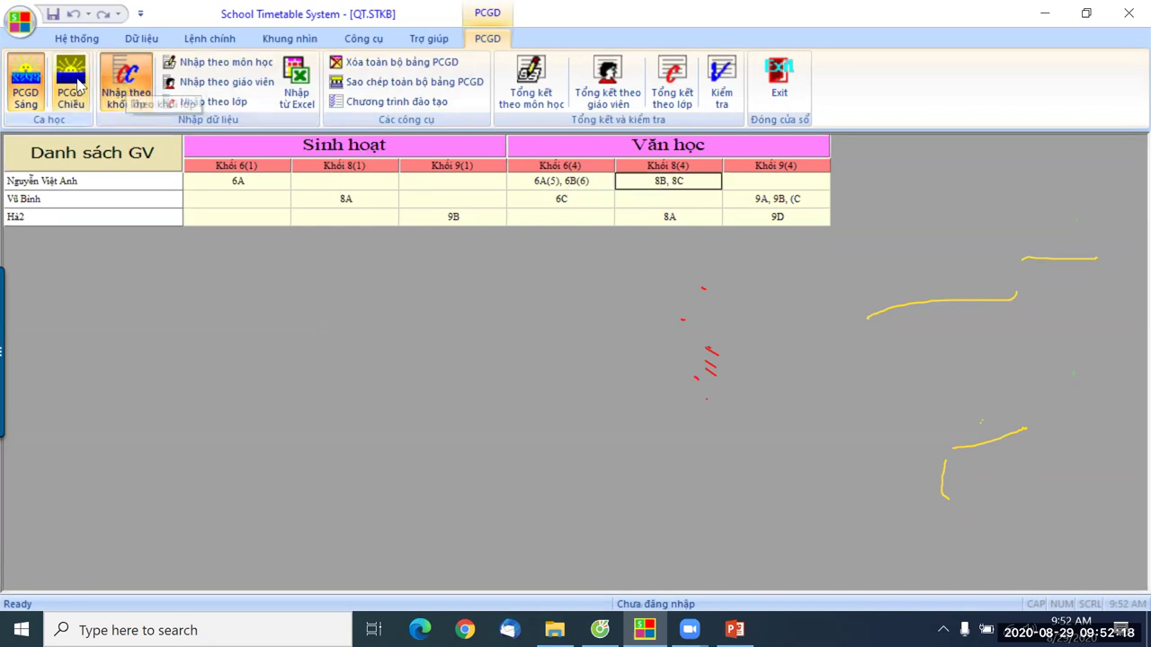
click(78, 86)
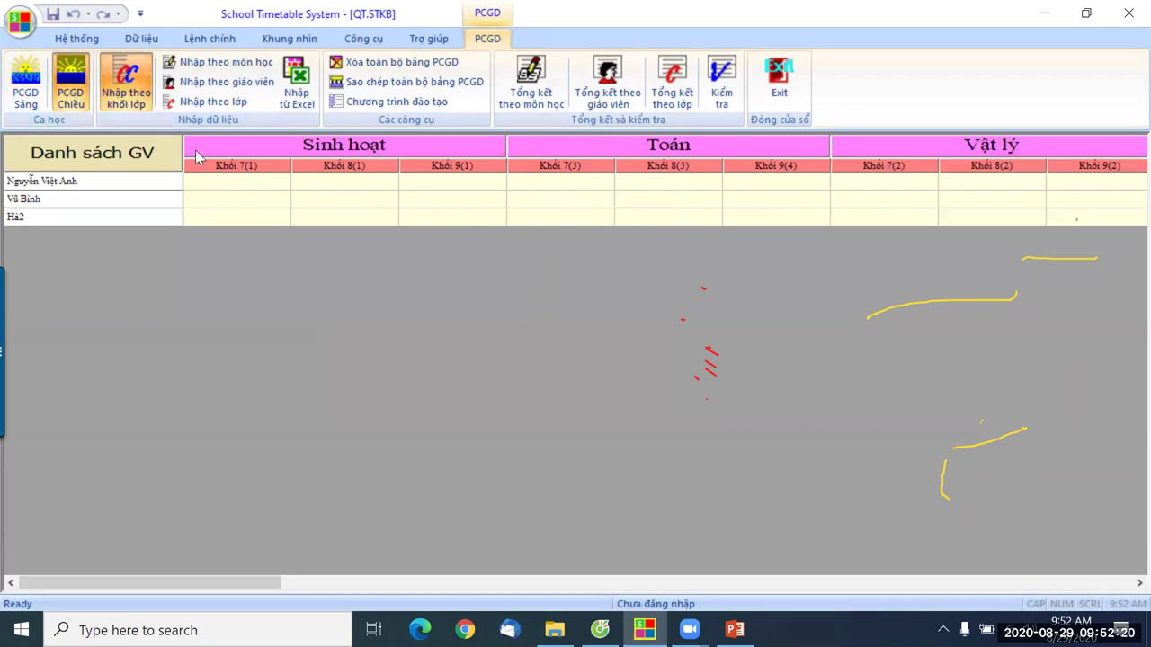
right_click(143, 159)
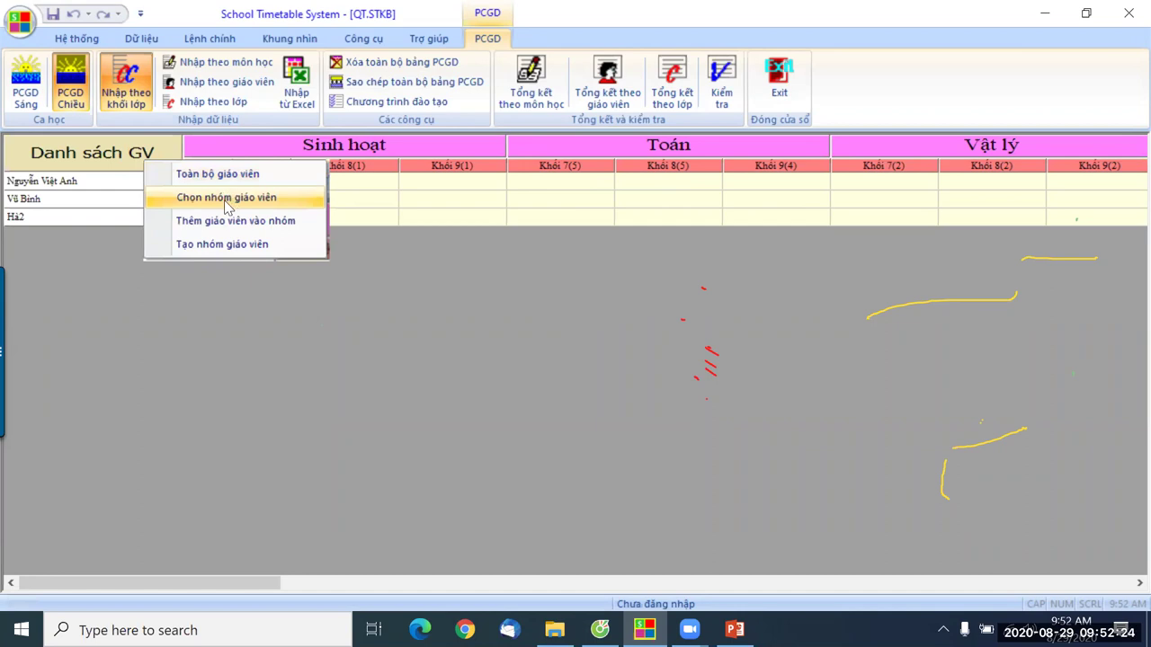
click(227, 198)
click(264, 240)
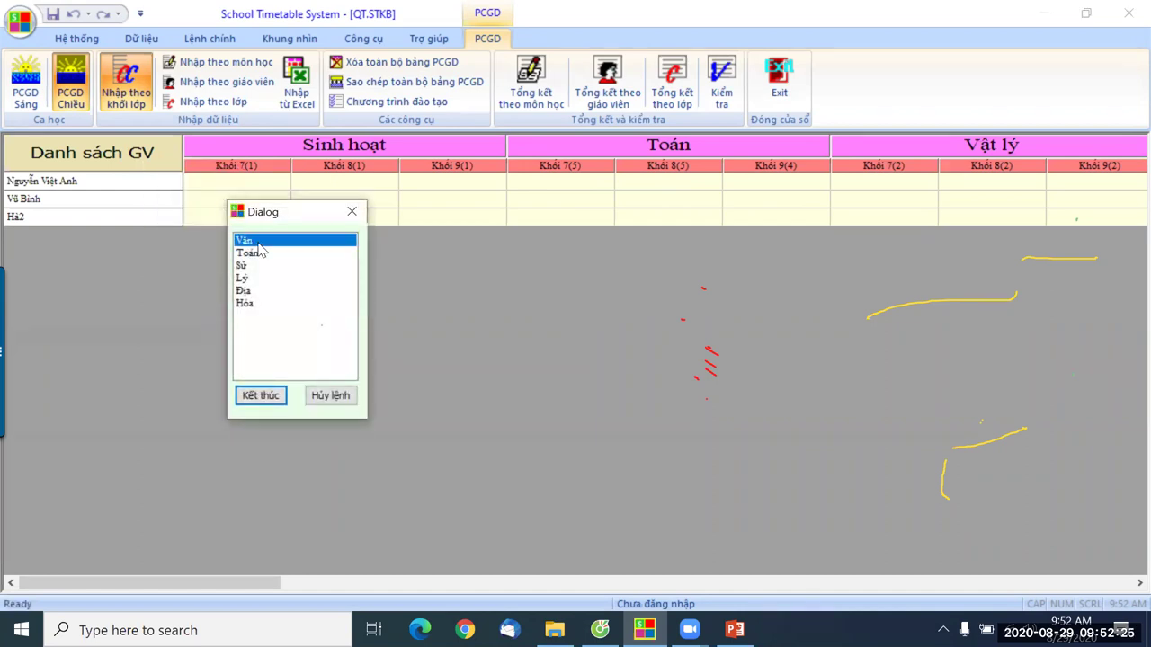
click(279, 401)
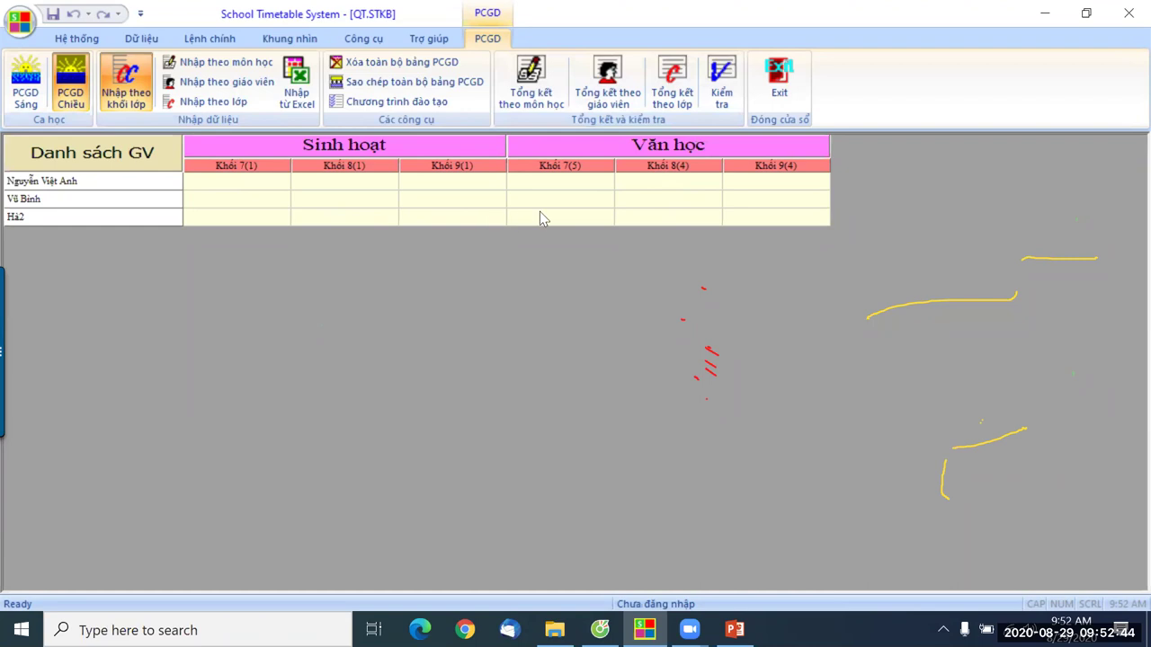
Give the first teacher afternoon Văn học class 8A with 1 period, entered as 8A(1)
click(660, 187)
right_click(661, 187)
click(683, 200)
click(502, 196)
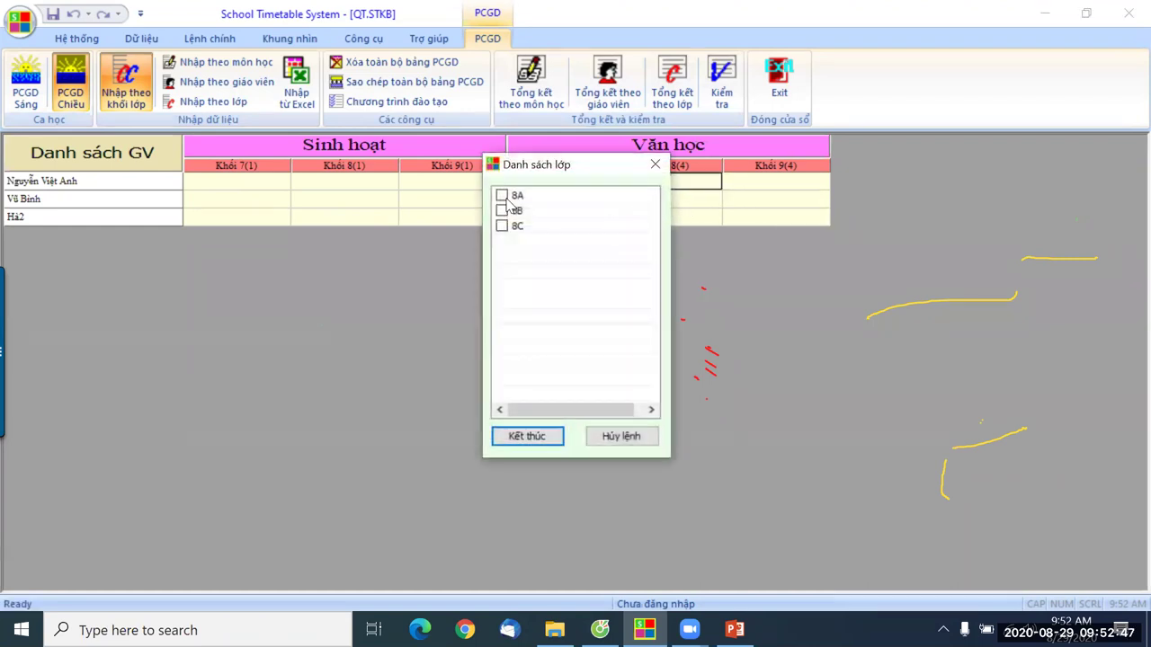
click(530, 434)
click(681, 186)
text((1))
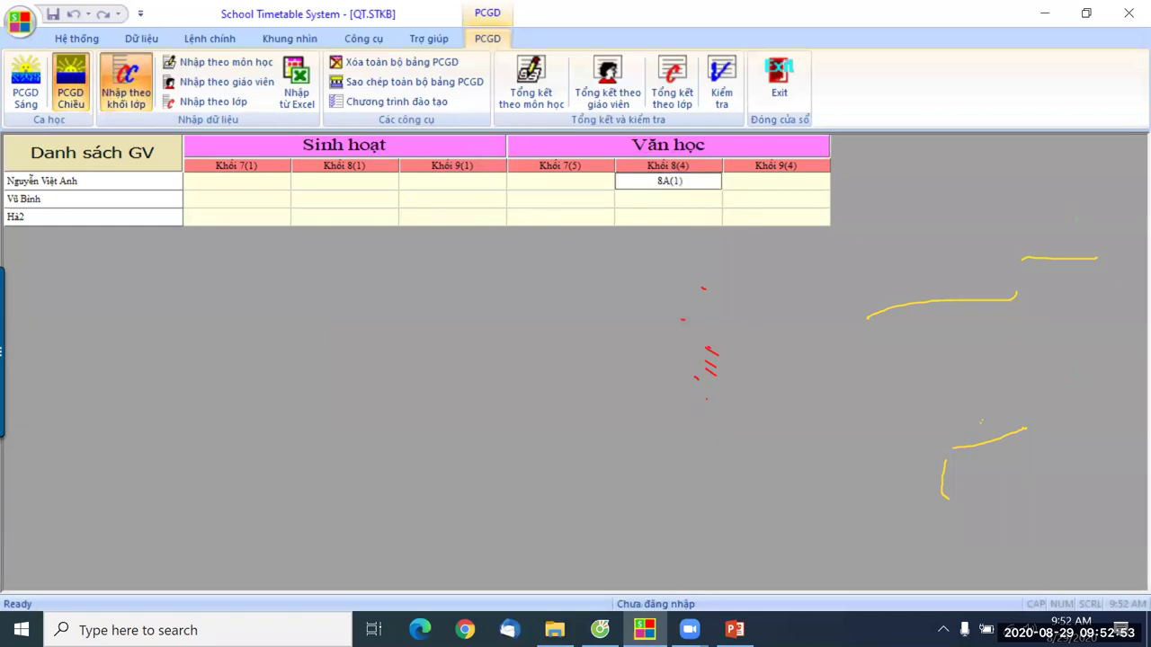
key(Return)
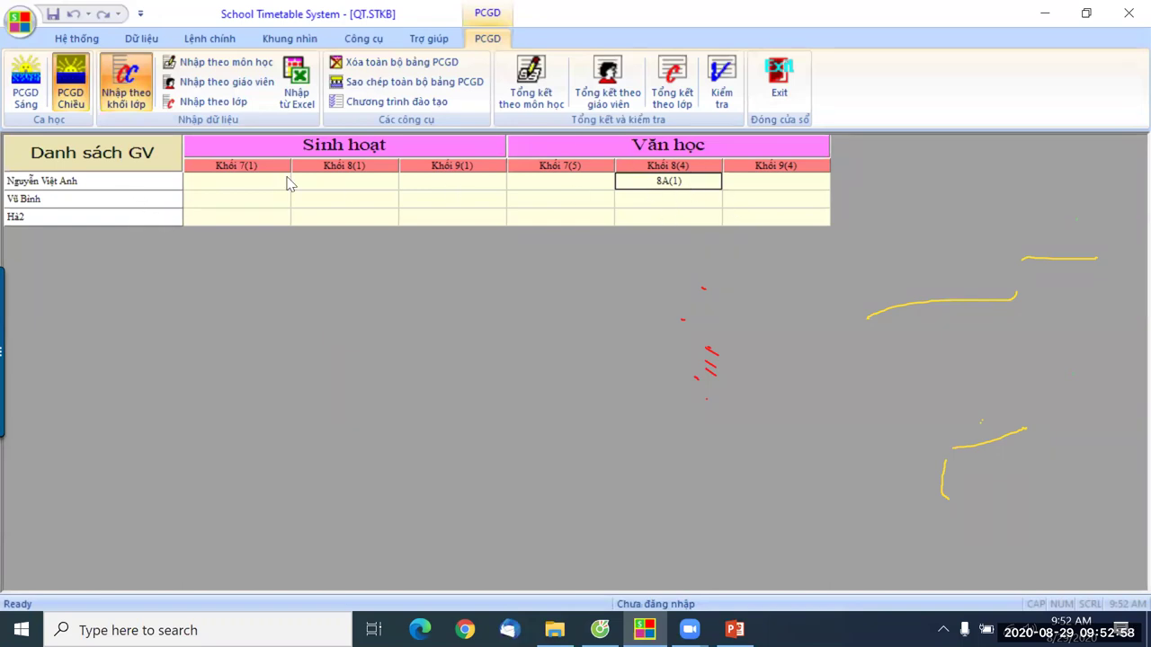
Return to the morning session and filter teachers to the Văn group
click(26, 96)
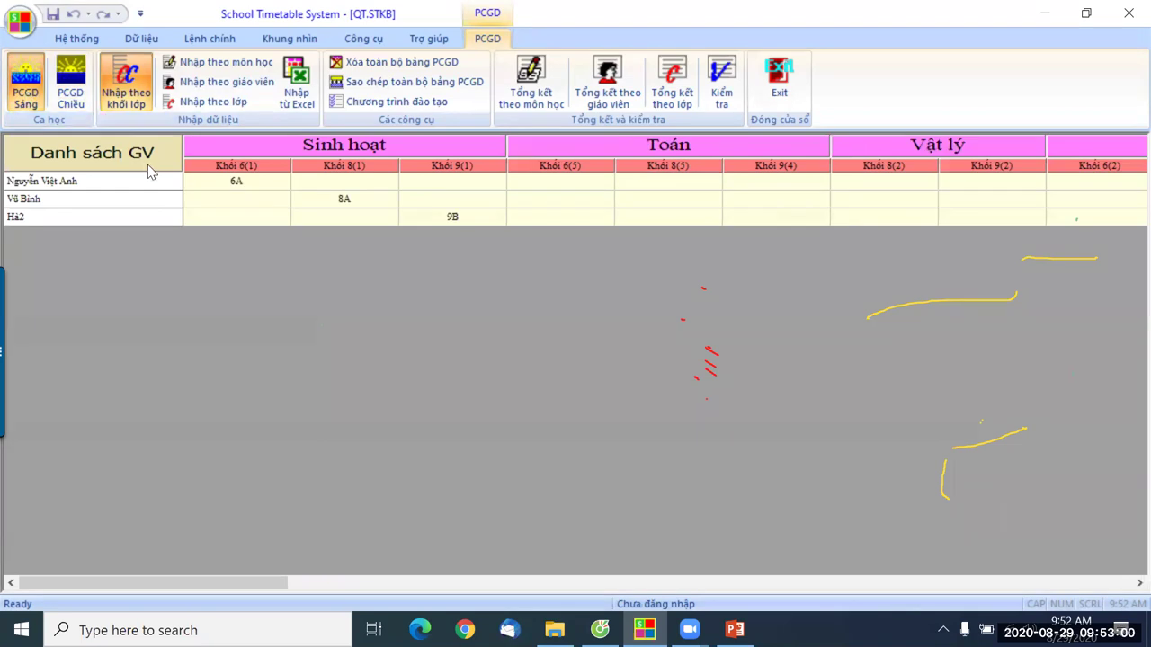
right_click(123, 150)
click(185, 190)
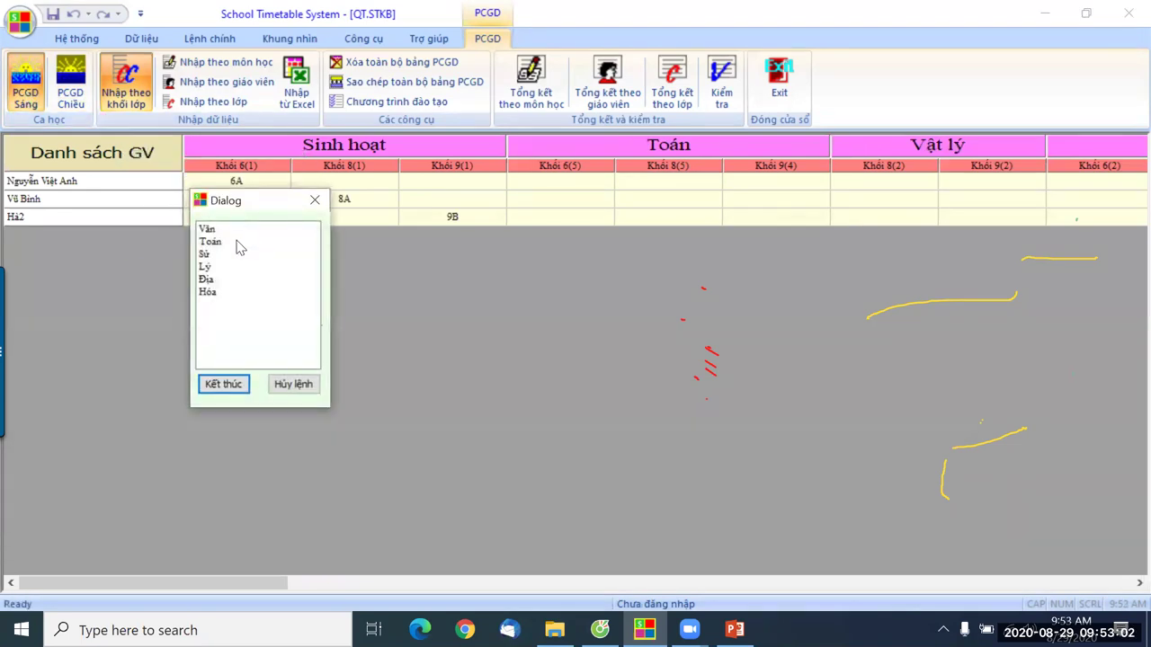
click(224, 385)
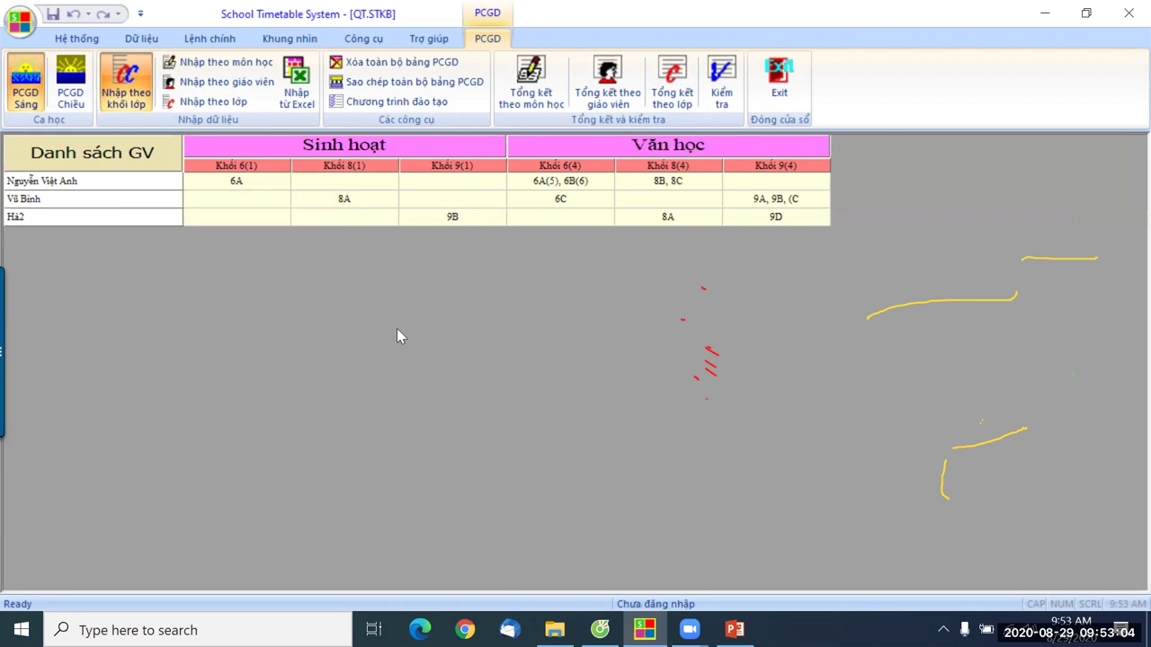
Change the third teacher's Khối 8 Văn học entry to 8A(3)
double_click(669, 215)
text((3))
key(Return)
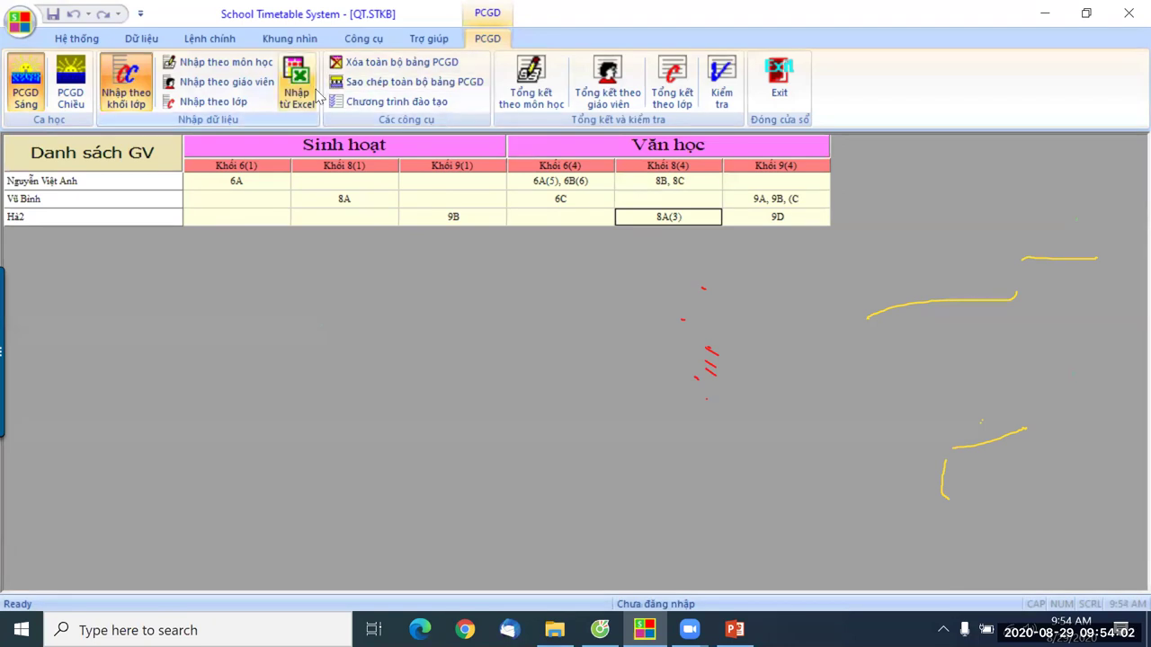
Open the Nhập theo lớp by-class summary of subjects and total periods
click(192, 104)
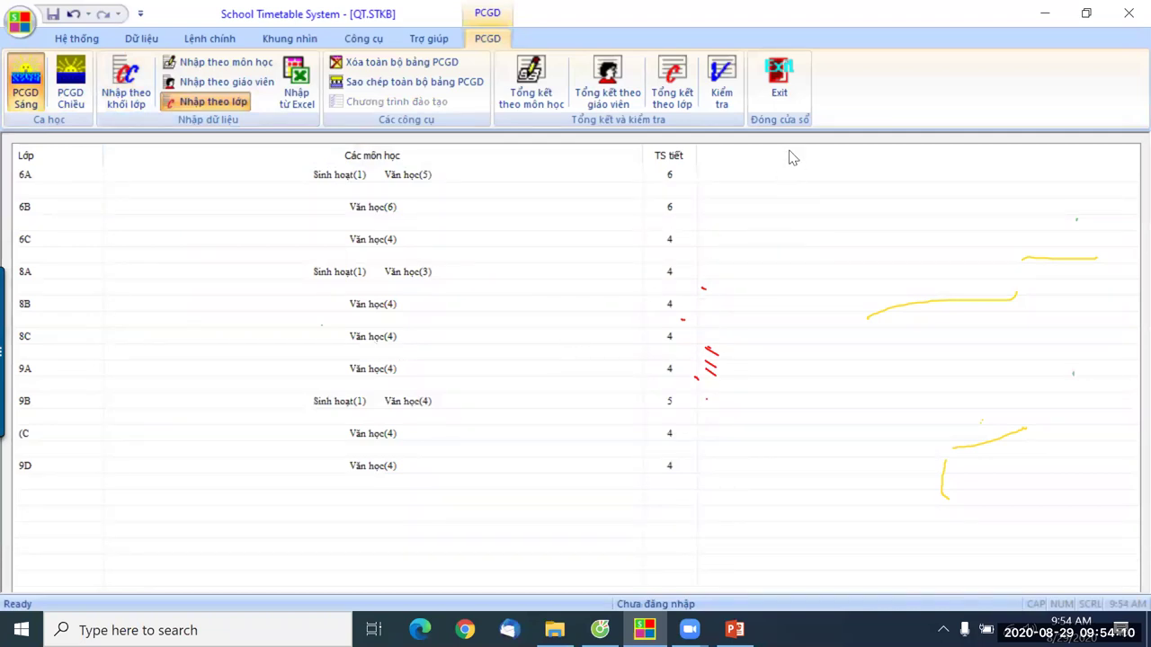
Close the teaching-assignment window, then save and close QT.STKB
click(781, 95)
click(90, 102)
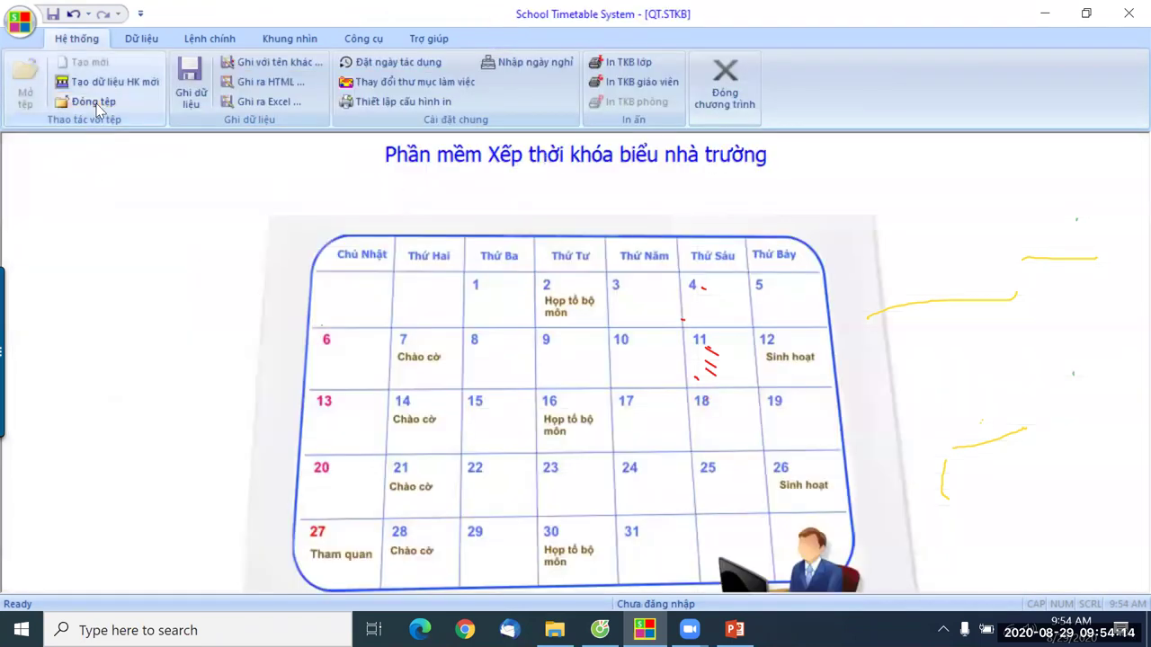
click(539, 357)
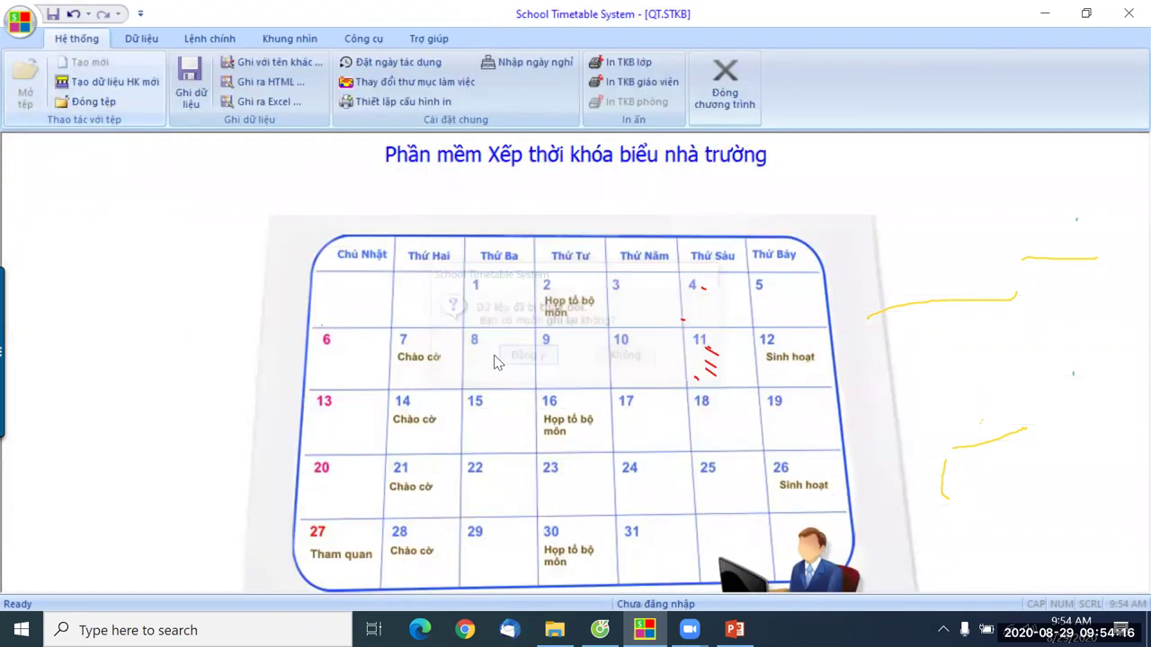
Open the sample timetable file MDC-1.STKB
click(28, 97)
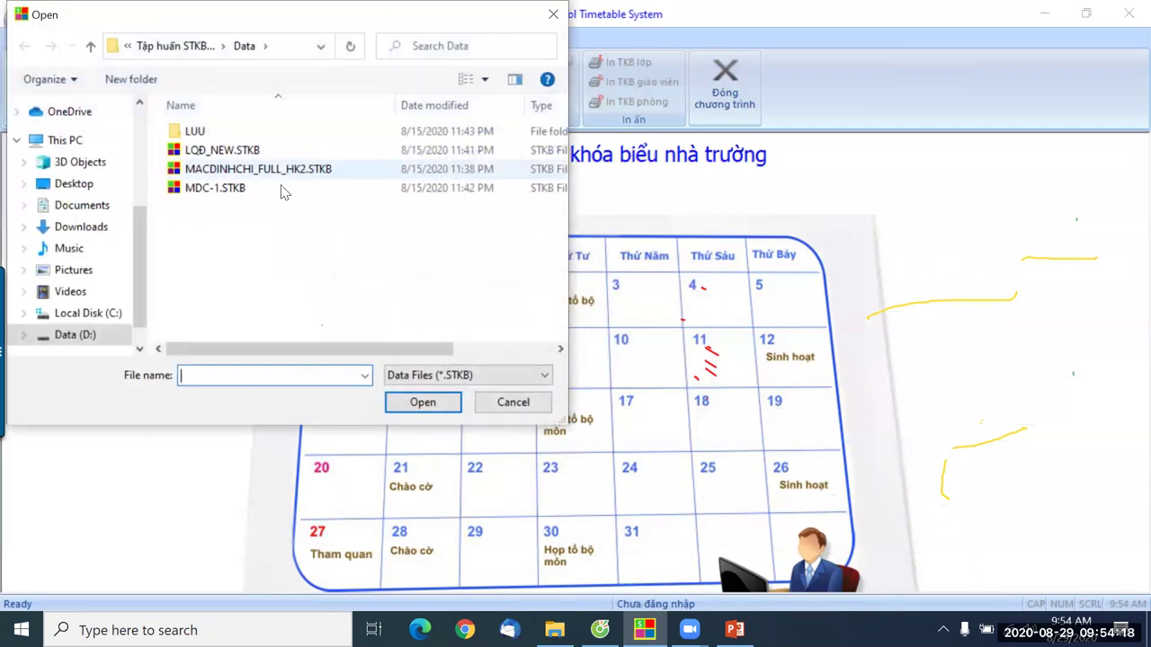
click(235, 188)
click(392, 404)
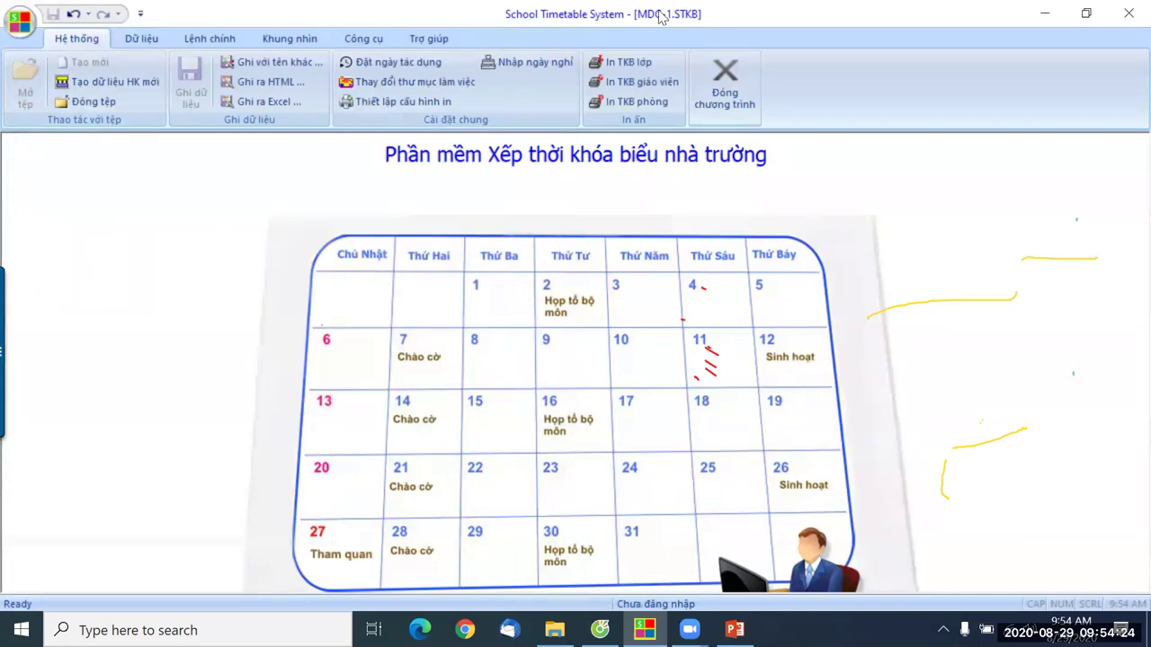
click(151, 40)
Show MDC-1.STKB's Phân công giảng dạy grid and scroll through the teacher list
click(582, 83)
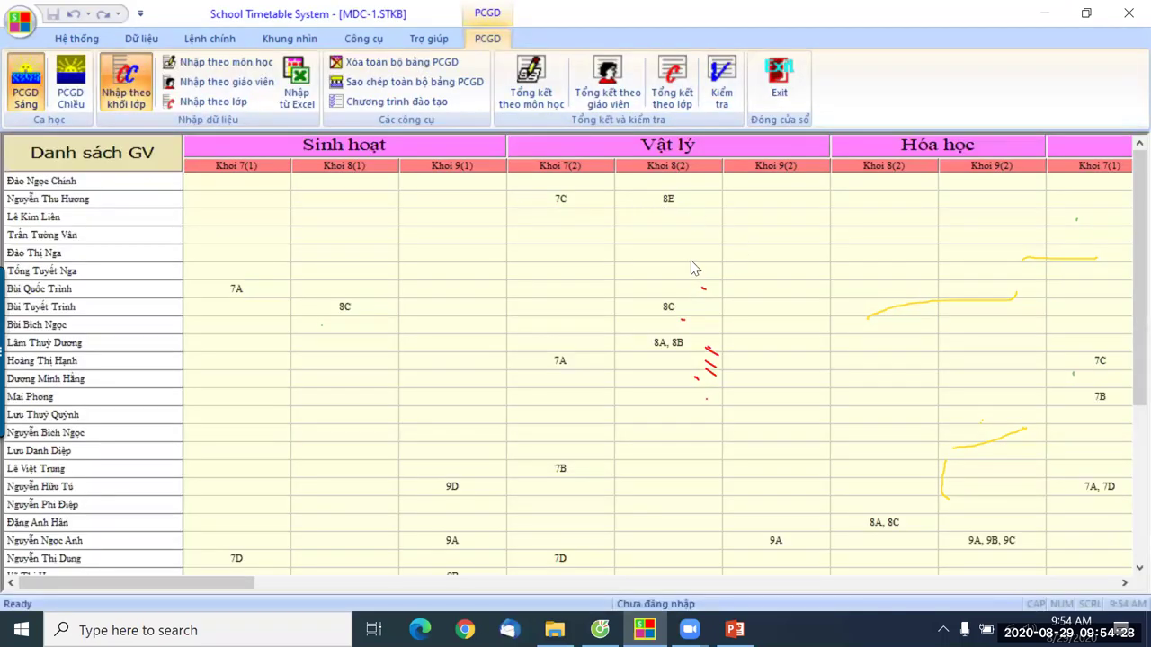
scroll(686, 290, down, 5)
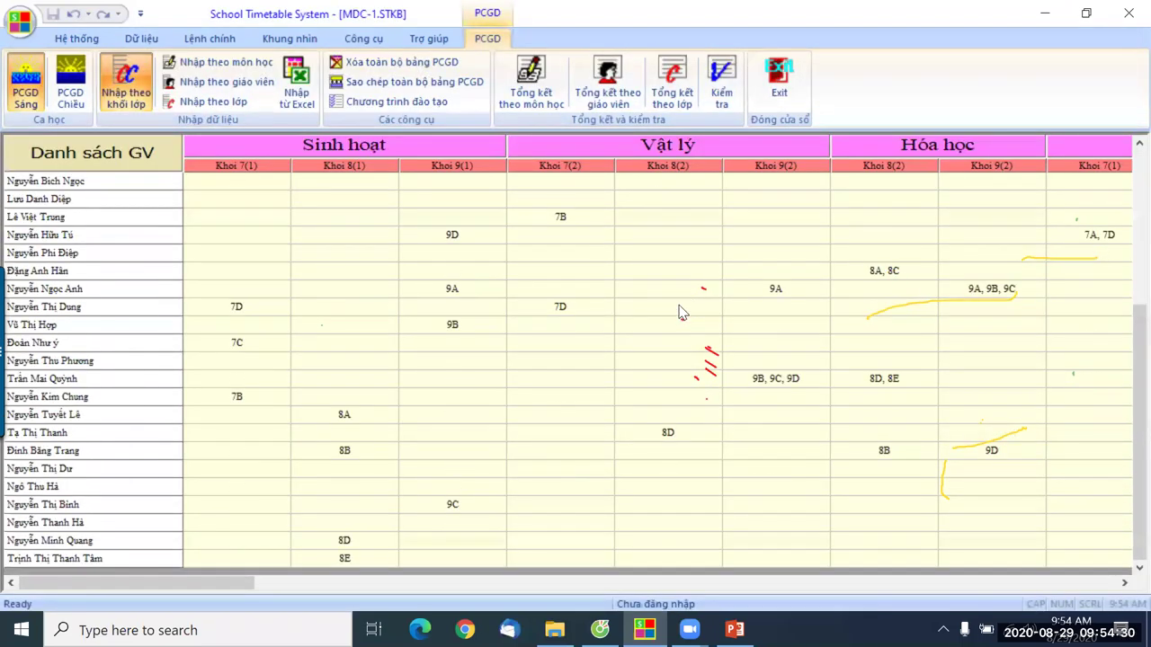
scroll(665, 311, up, 5)
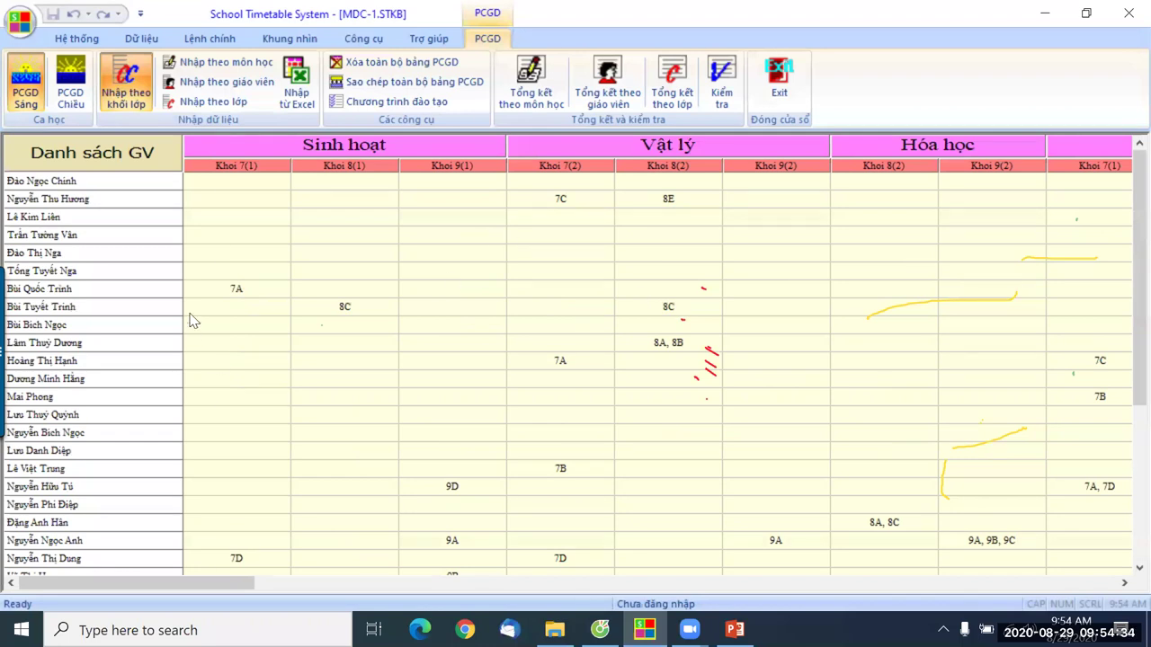
scroll(99, 377, down, 5)
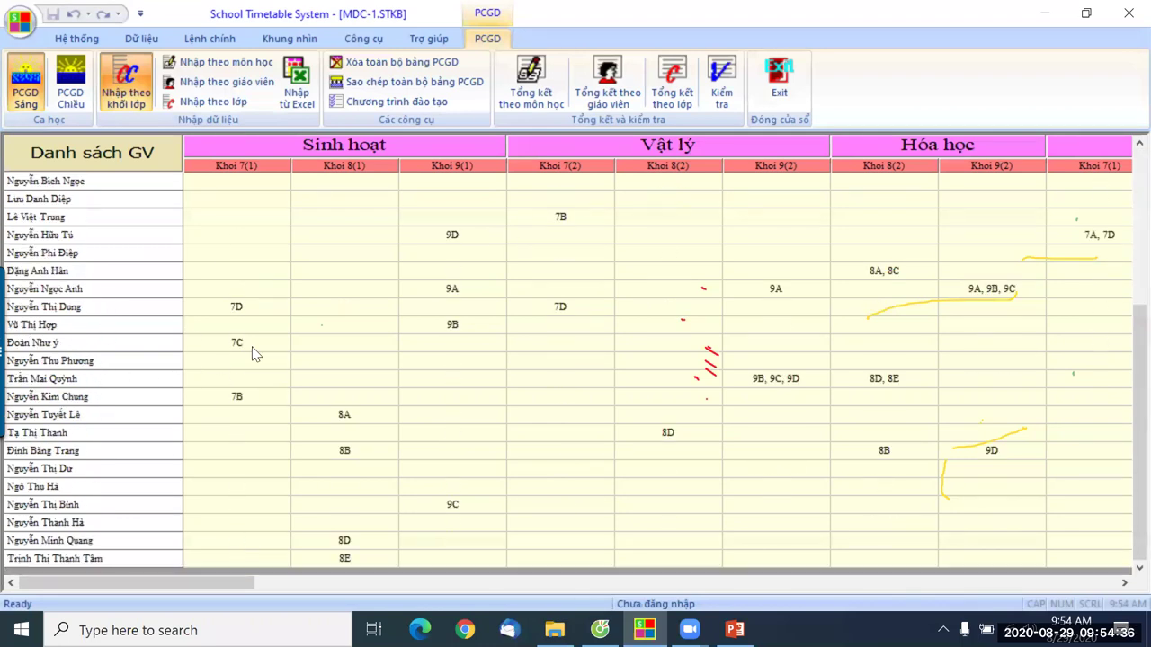
scroll(310, 337, up, 5)
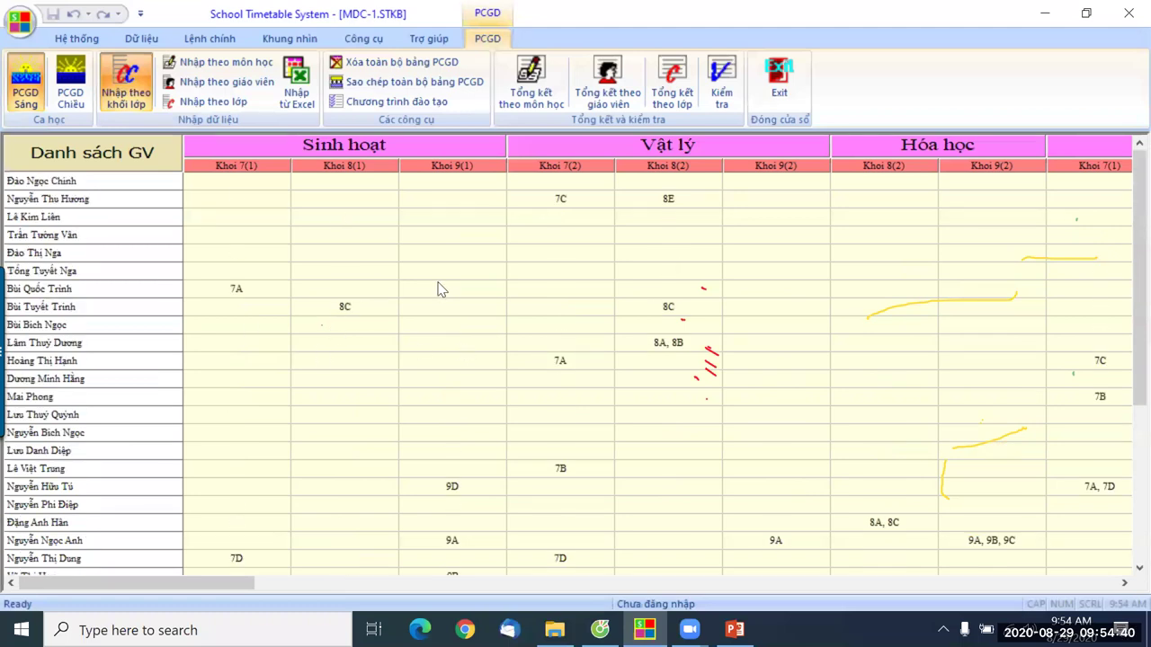
List assignments by class and review class 7C's subject assignments
click(196, 105)
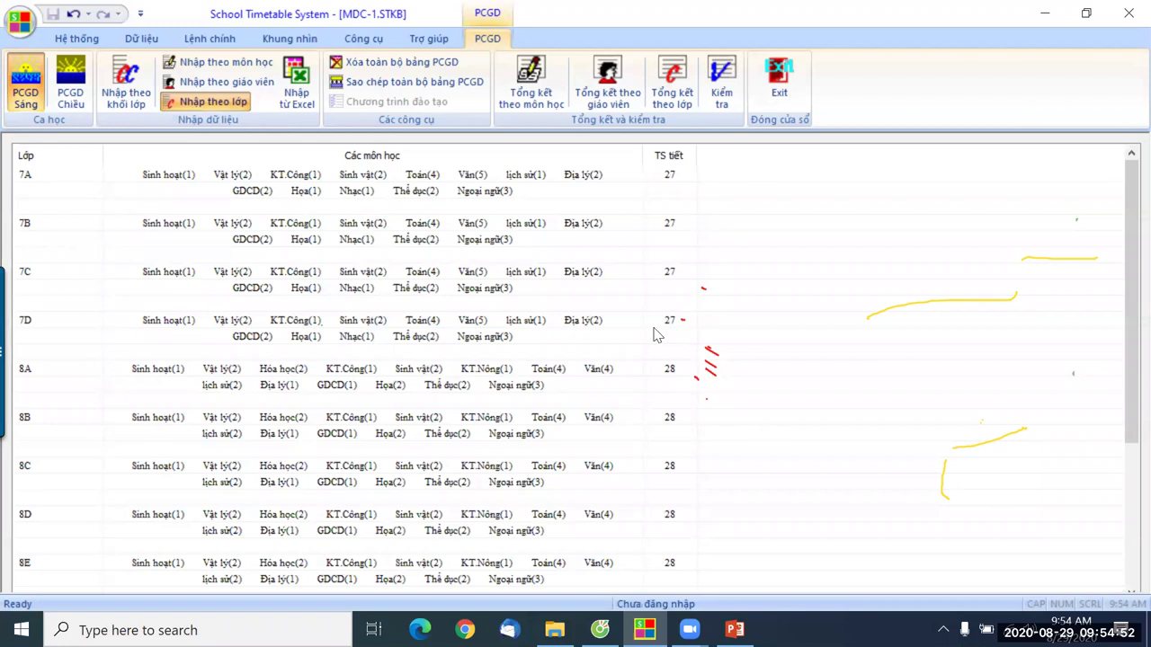
double_click(373, 286)
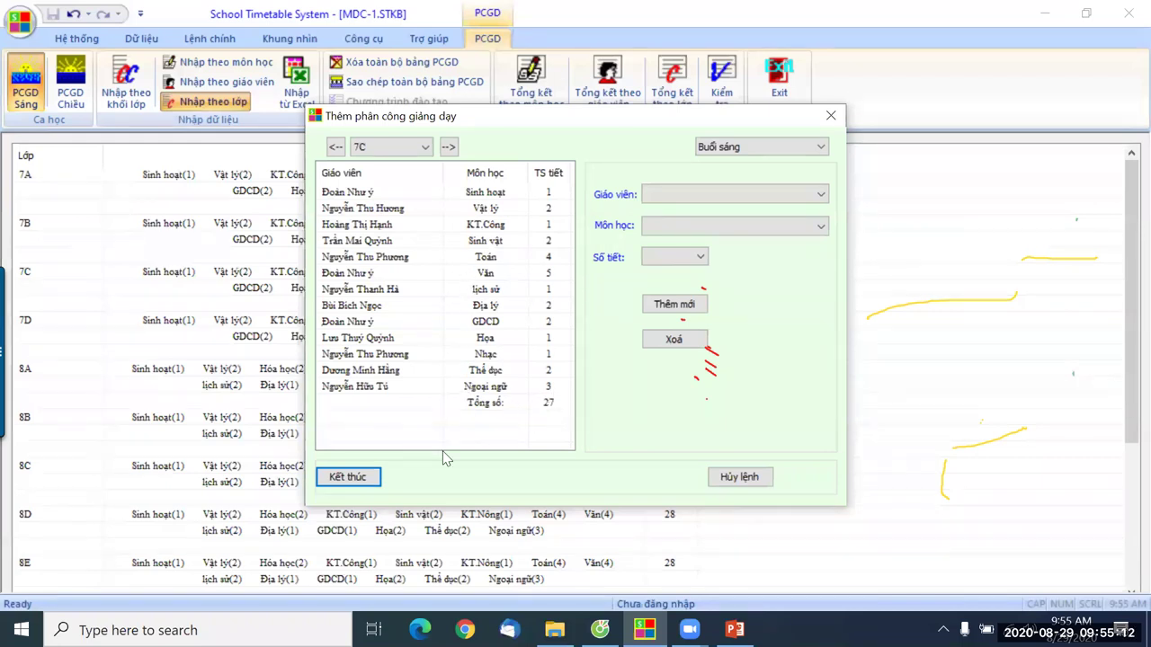
click(367, 477)
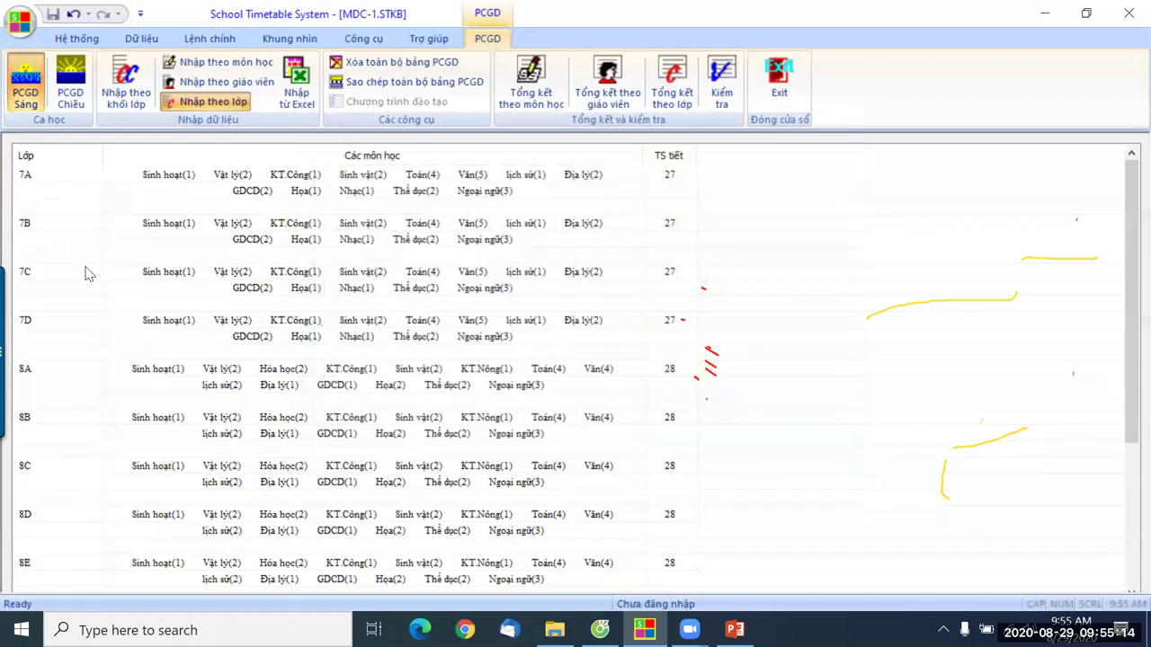
scroll(654, 405, down, 2)
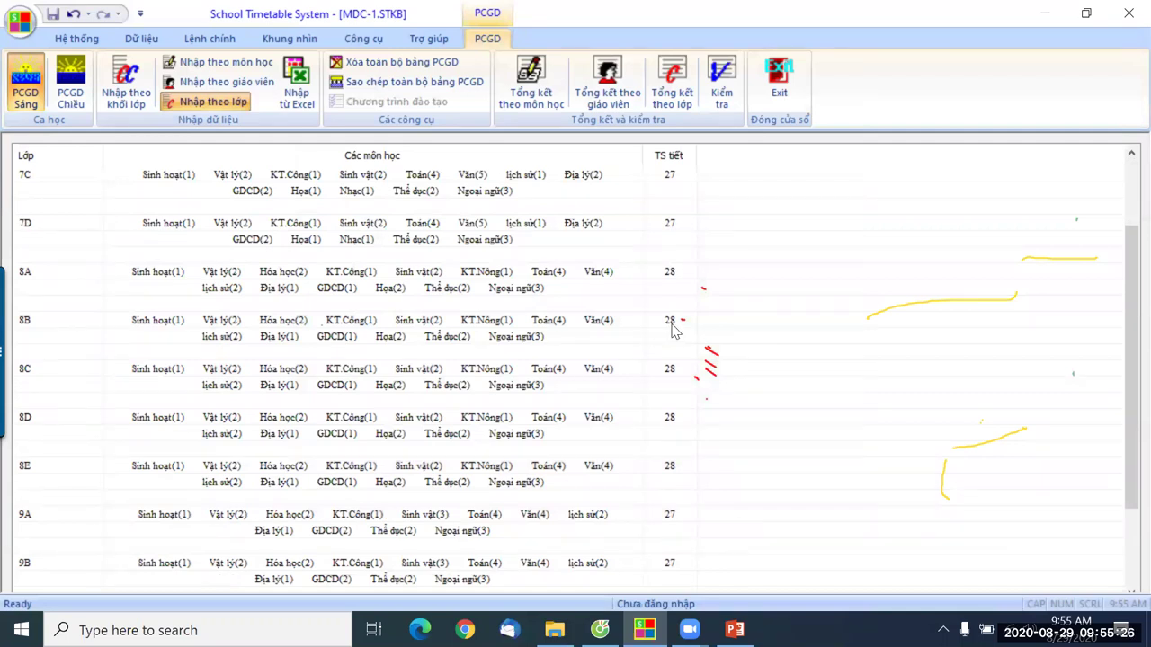
scroll(675, 331, down, 3)
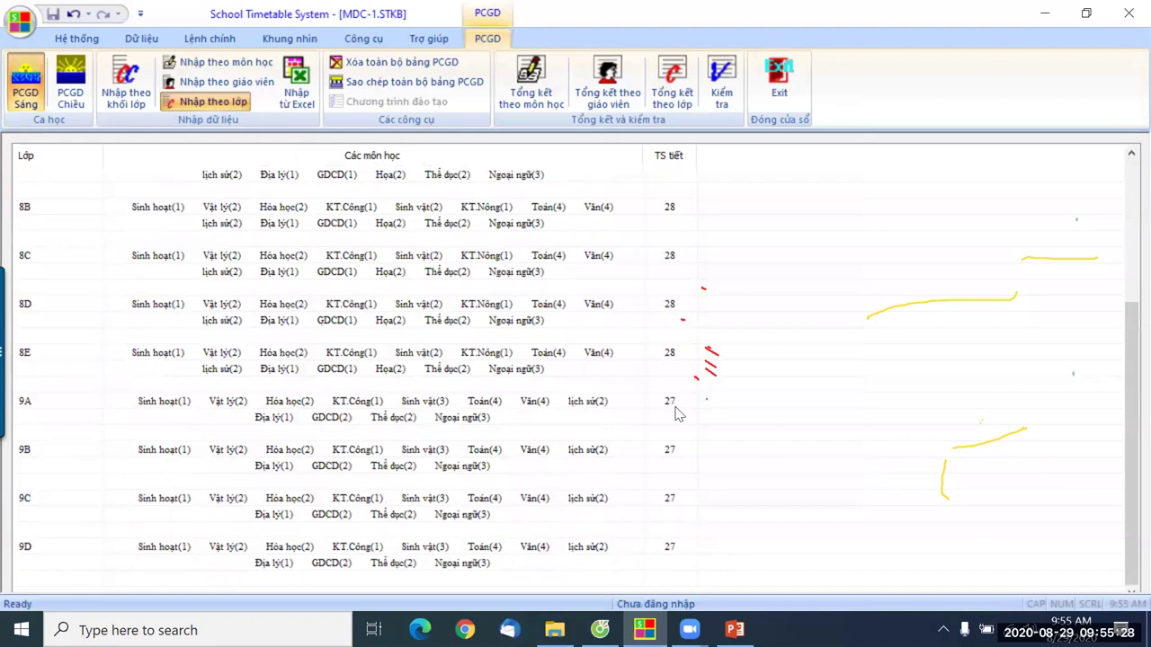
scroll(679, 277, up, 2)
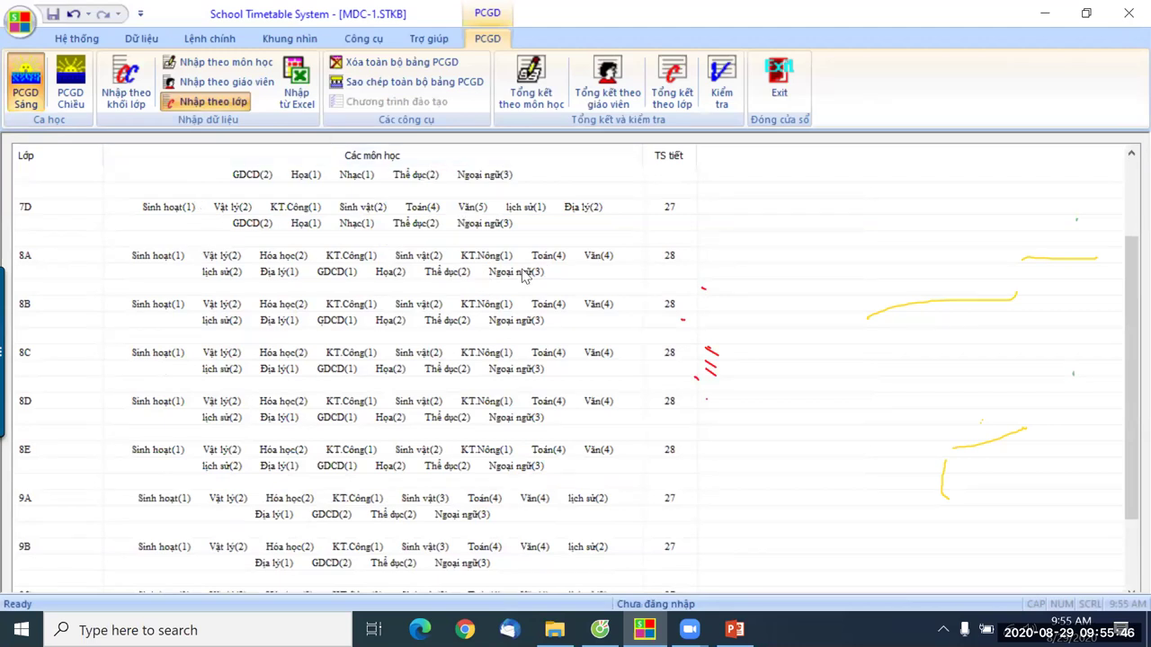
Review class 8A's assignments, keeping Hóa học at 2 periods, then close the assignment window
double_click(422, 268)
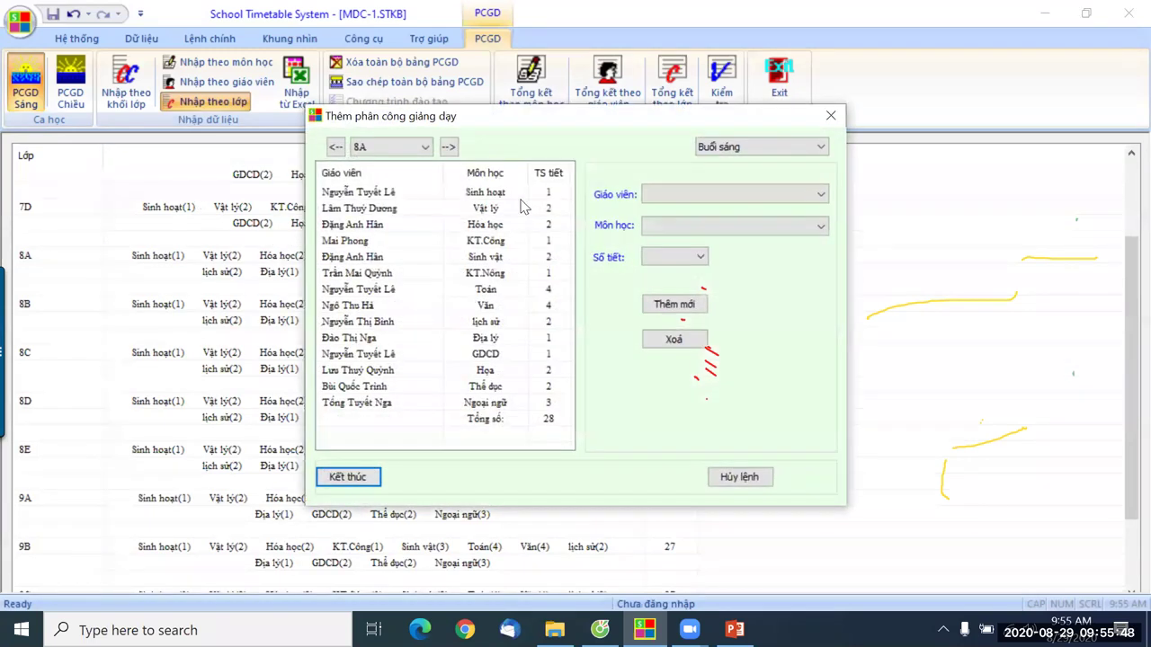
click(494, 227)
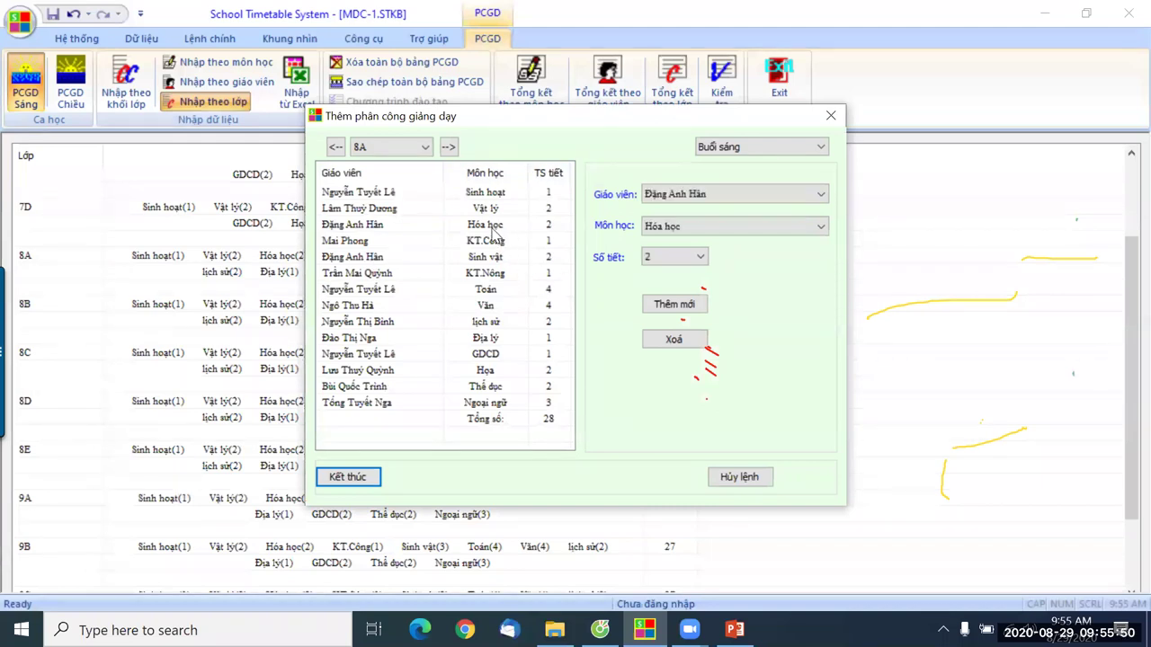
click(672, 258)
click(764, 300)
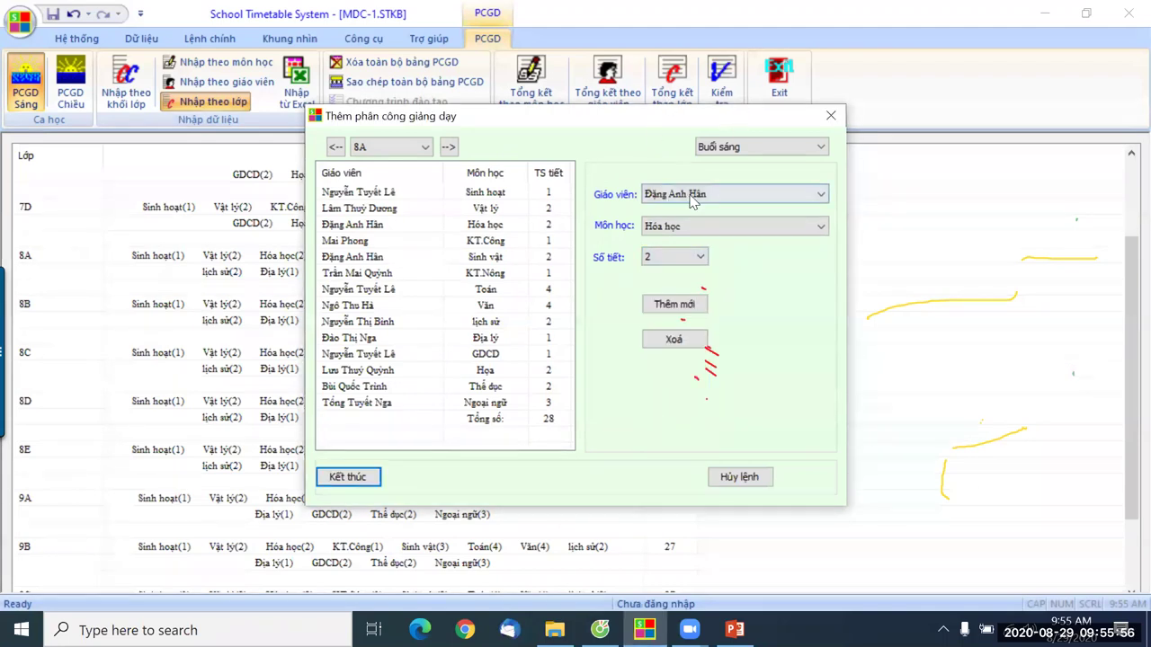
click(364, 477)
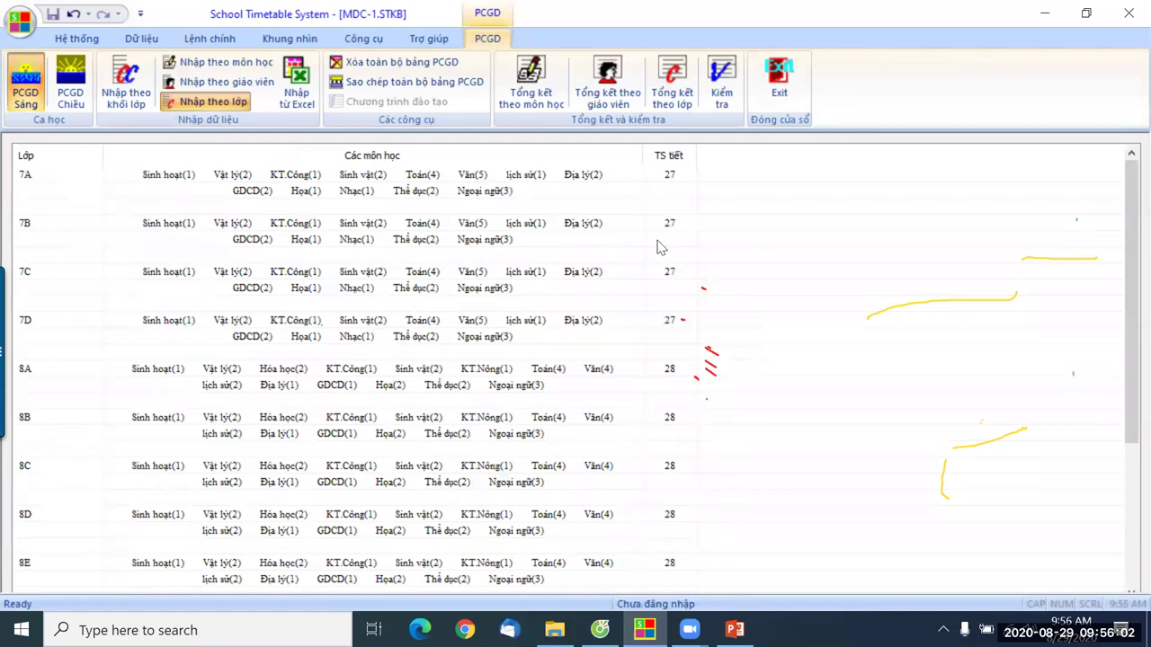
click(779, 85)
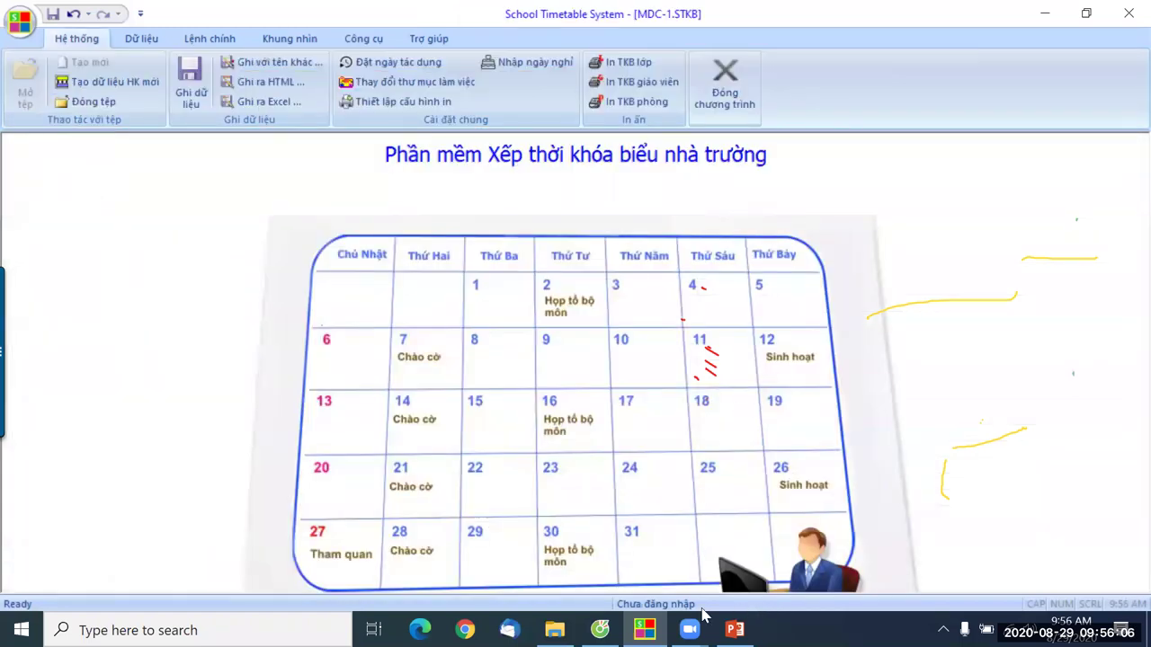
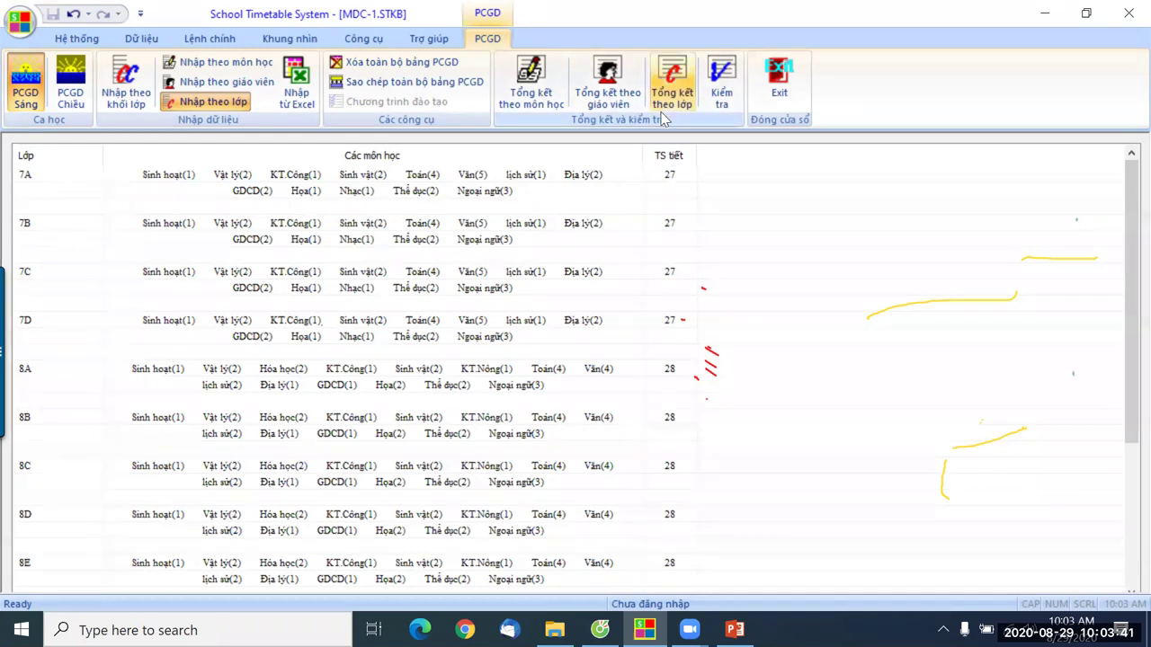
Scroll the per-class summary down to 9D, checking each class totals 27 periods, then close it
scroll(645, 238, down, 2)
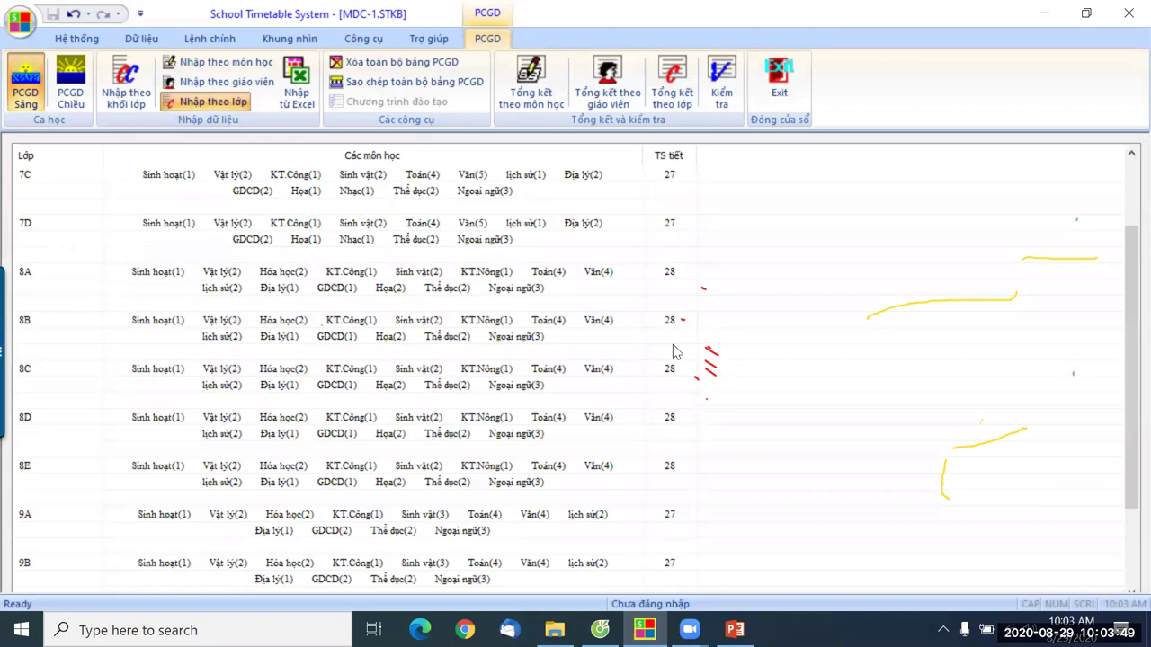
scroll(674, 351, down, 2)
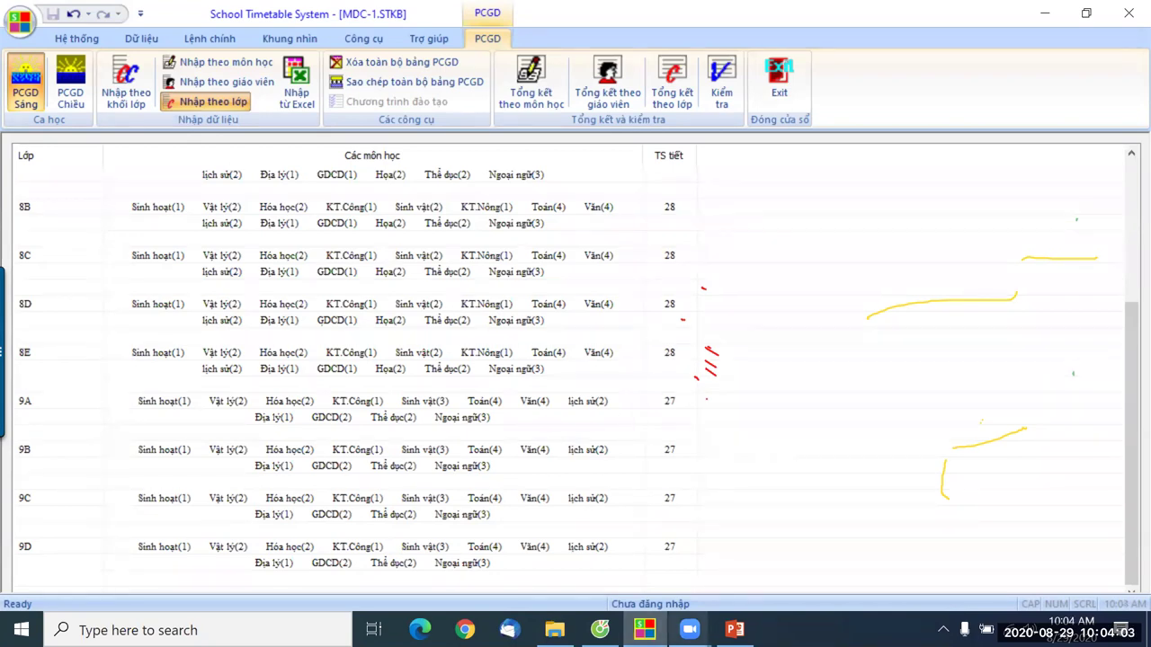
click(779, 96)
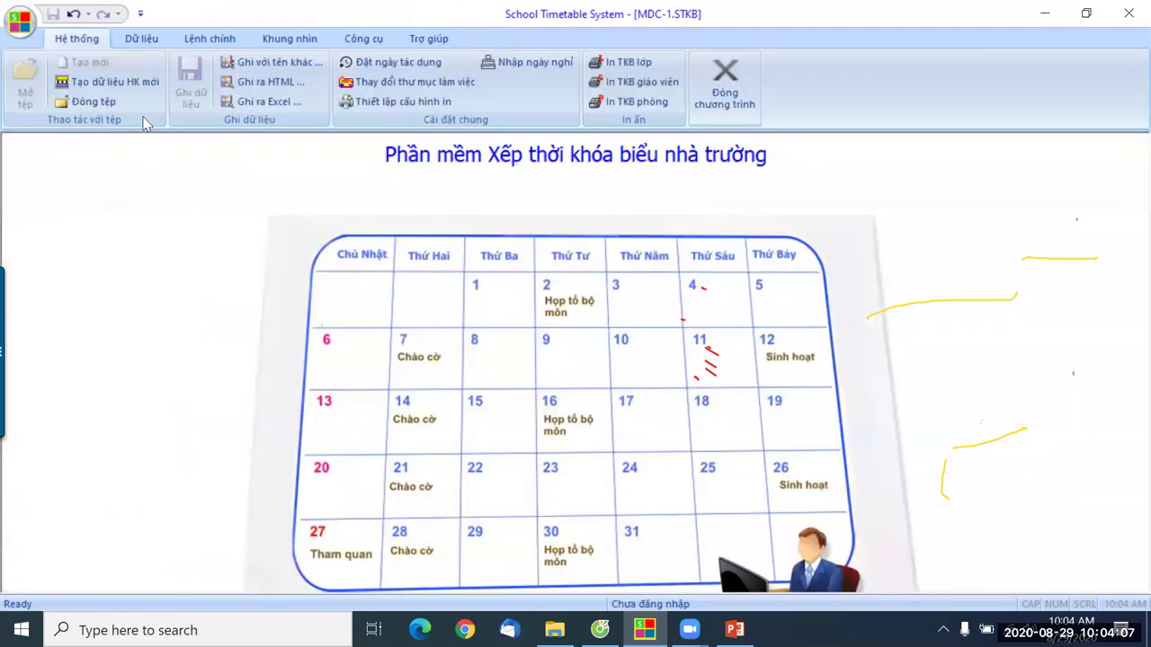
Open Xếp trước môn học from the Lệnh chính tab to reach the extended scheduling dialog
click(205, 40)
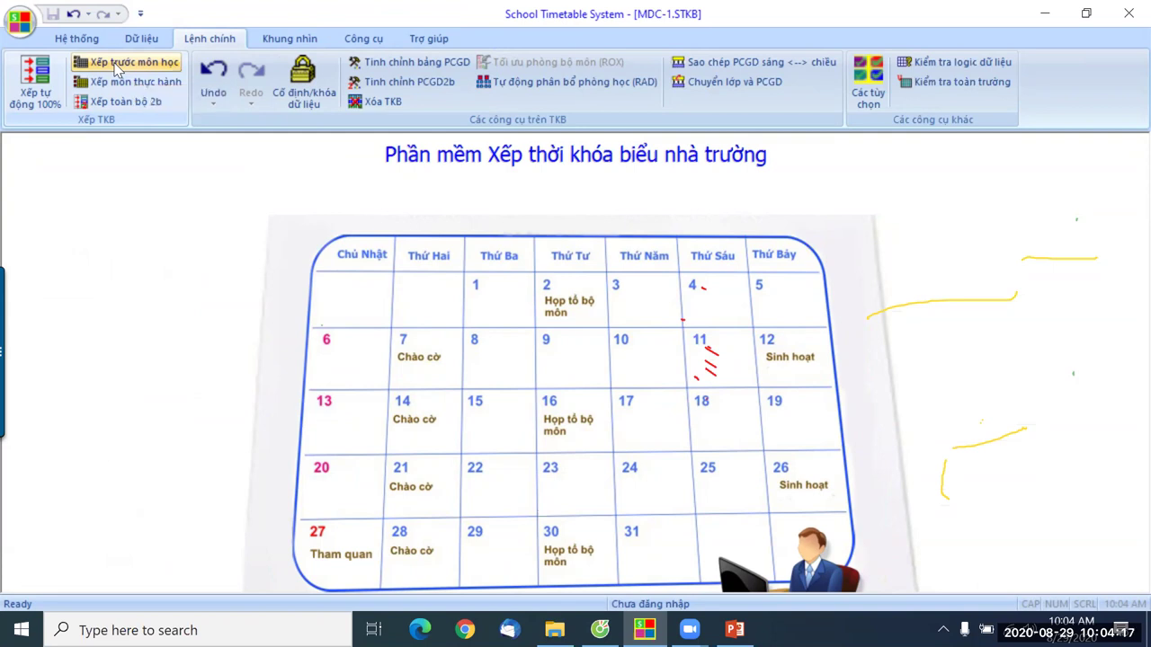
click(117, 70)
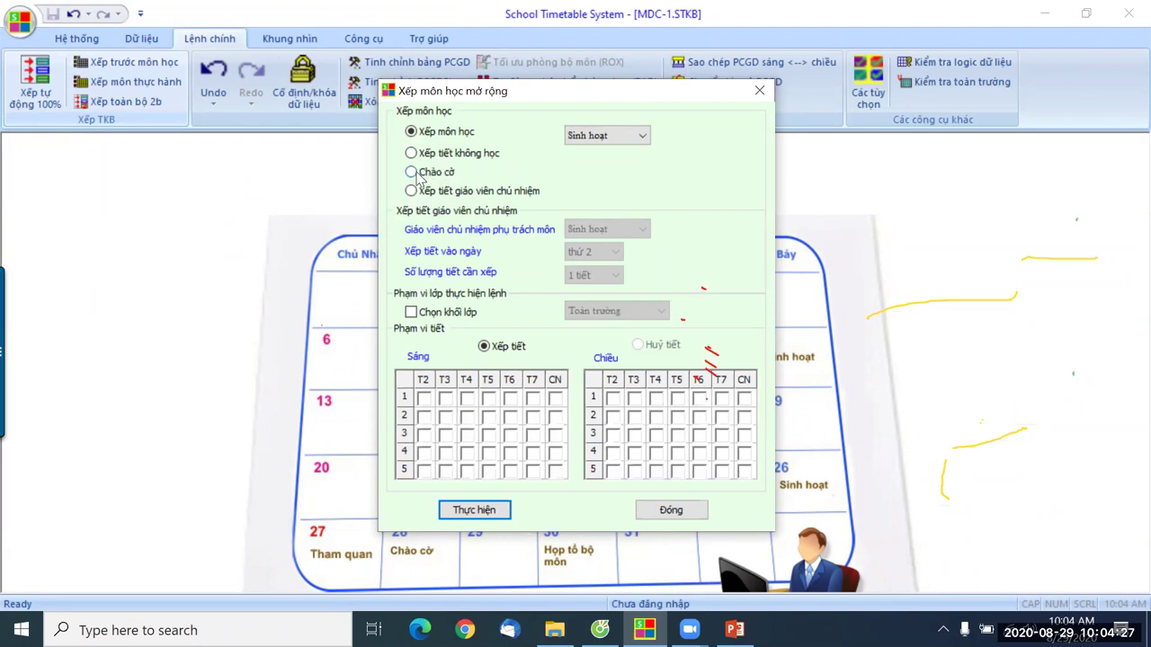
Schedule Chào cờ (CHAOCO) in Monday morning period 1 for all classes, then choose Xếp tiết không học
click(412, 173)
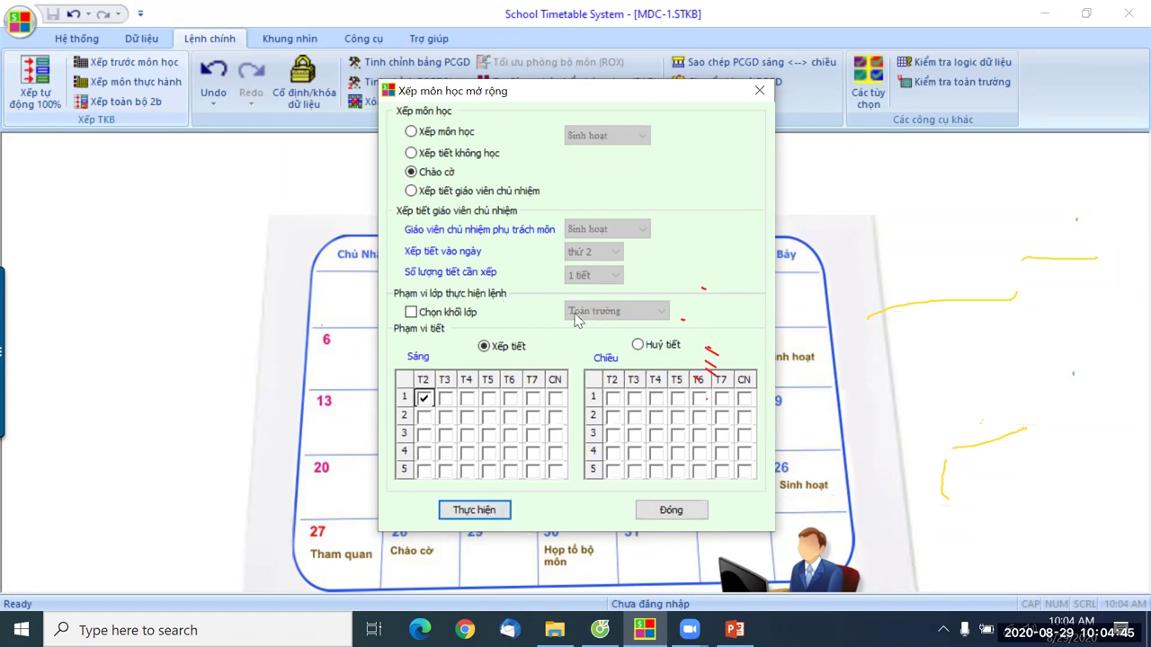
click(474, 510)
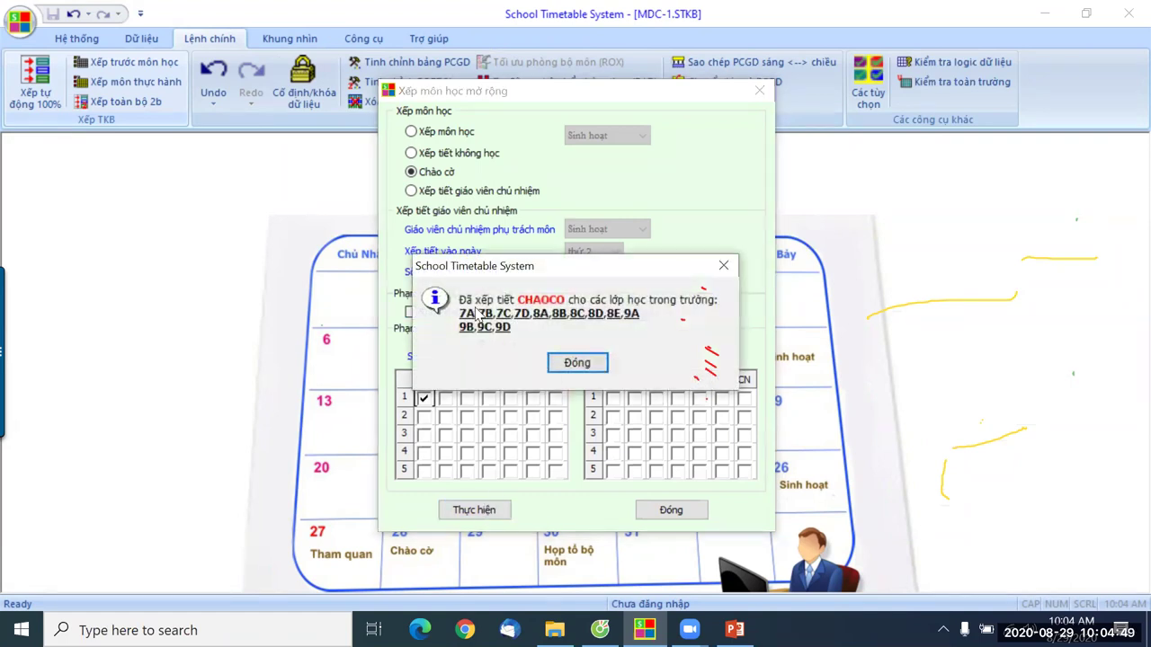
click(576, 364)
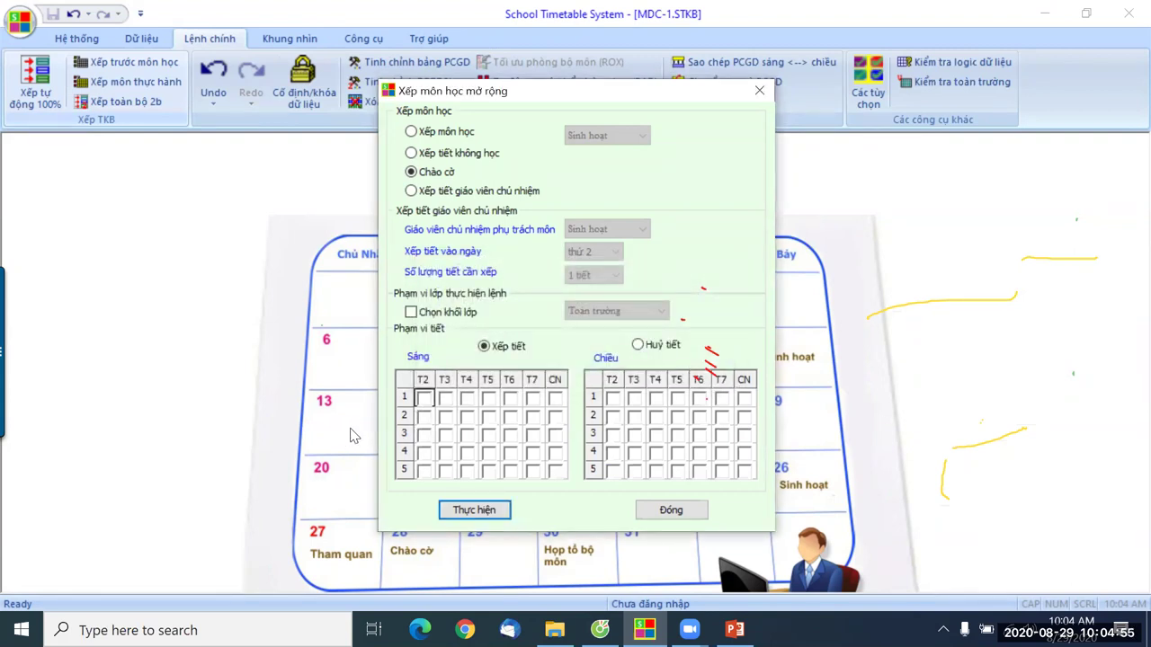
click(443, 157)
Make morning period 5 on Wednesday and Thursday KHONGHOC for grade 7 (Khoi 7)
click(410, 313)
click(592, 315)
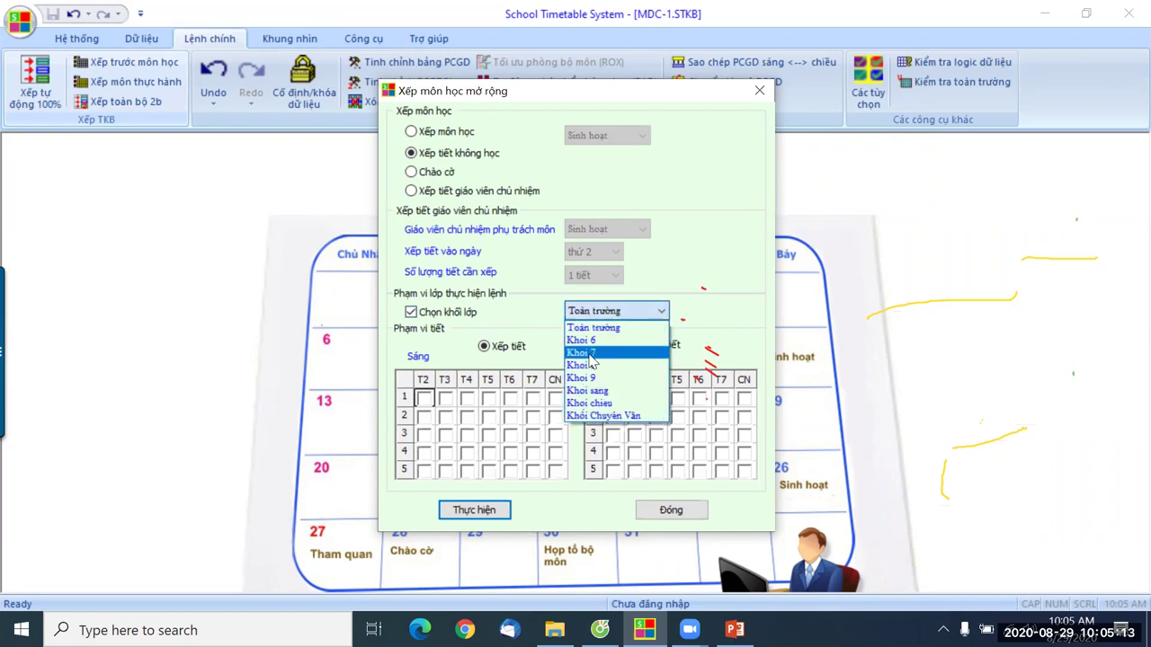
click(591, 356)
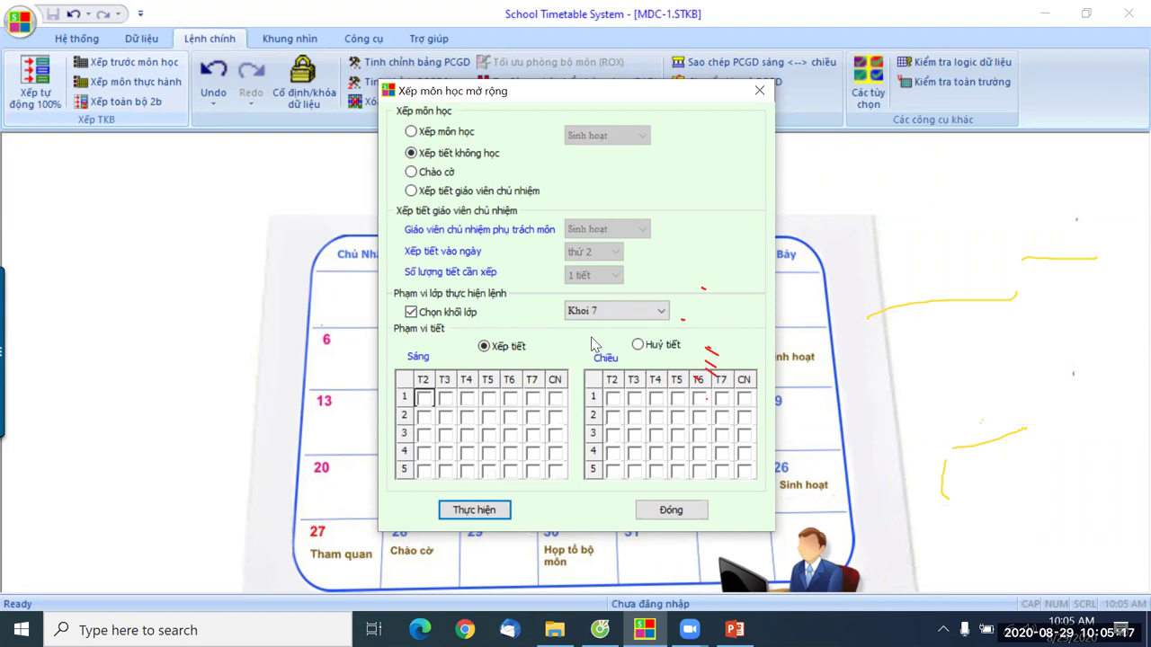
click(466, 474)
click(487, 473)
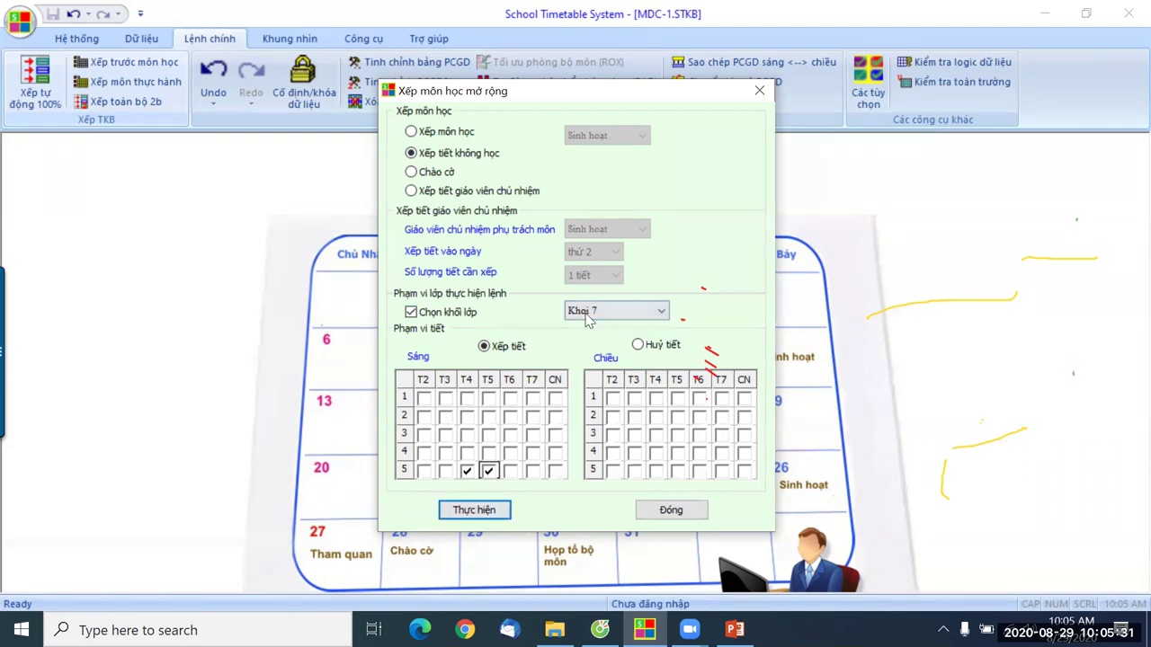
click(505, 514)
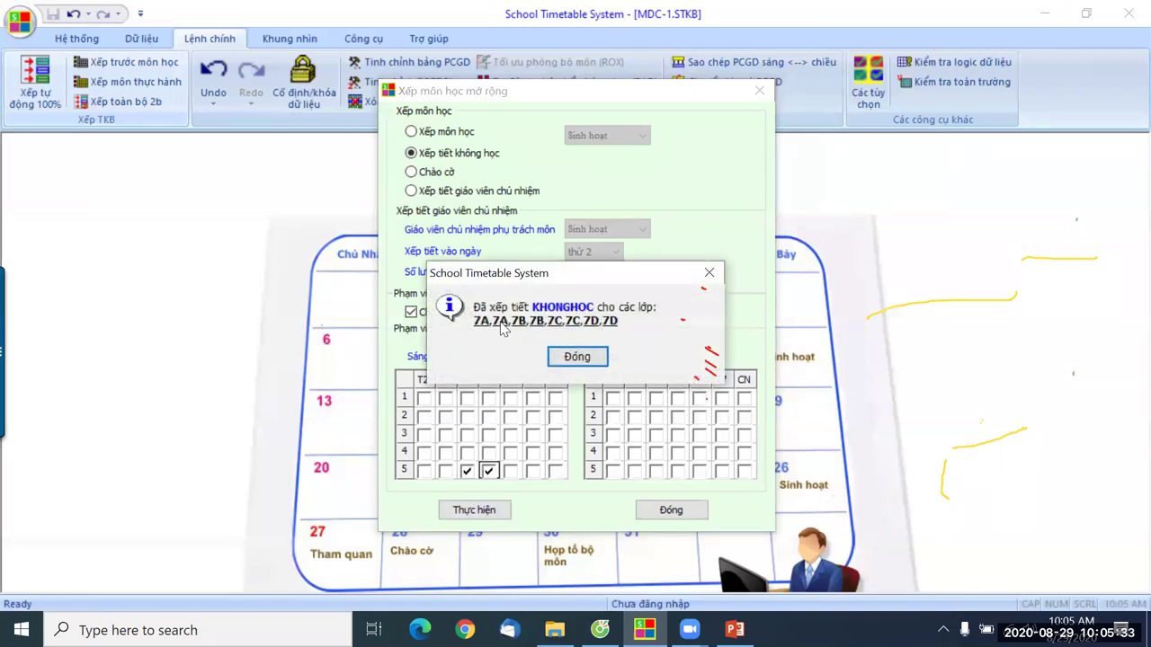
click(577, 357)
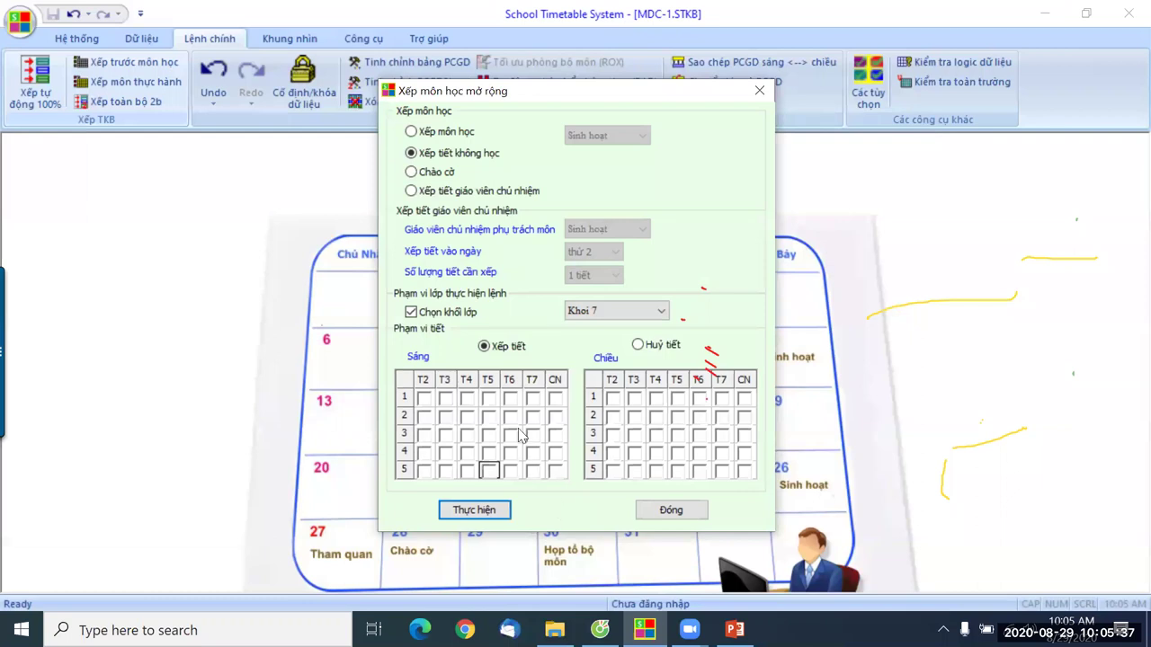
Make Friday morning period 5 KHONGHOC for grade 8 (Khoi 8)
click(645, 311)
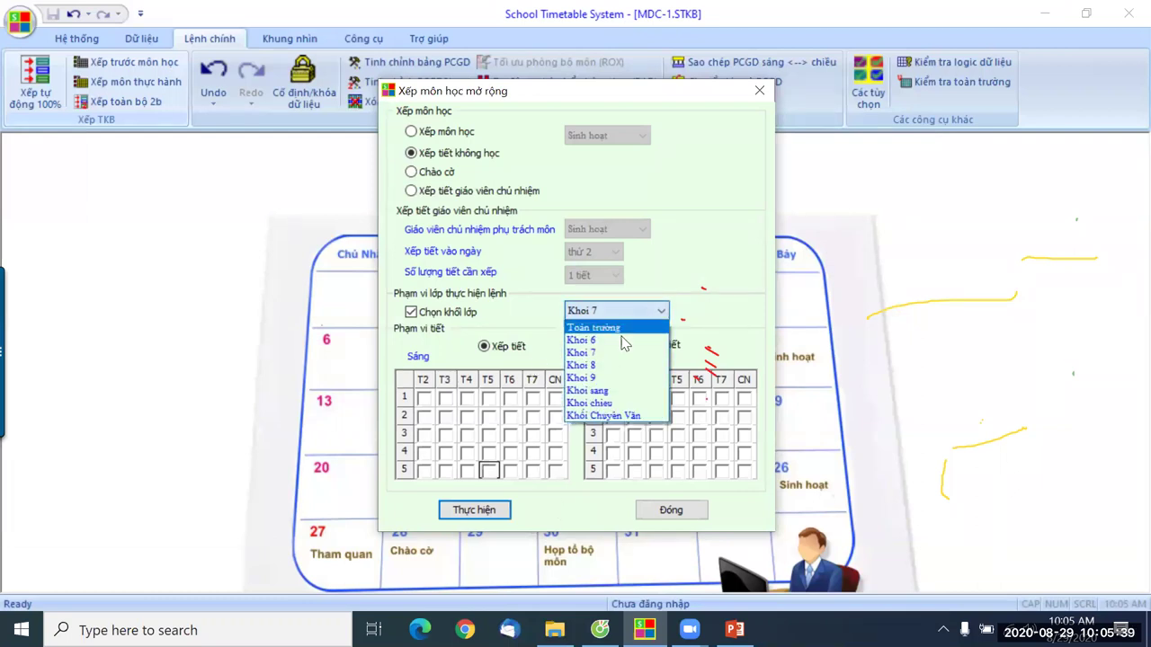
click(602, 366)
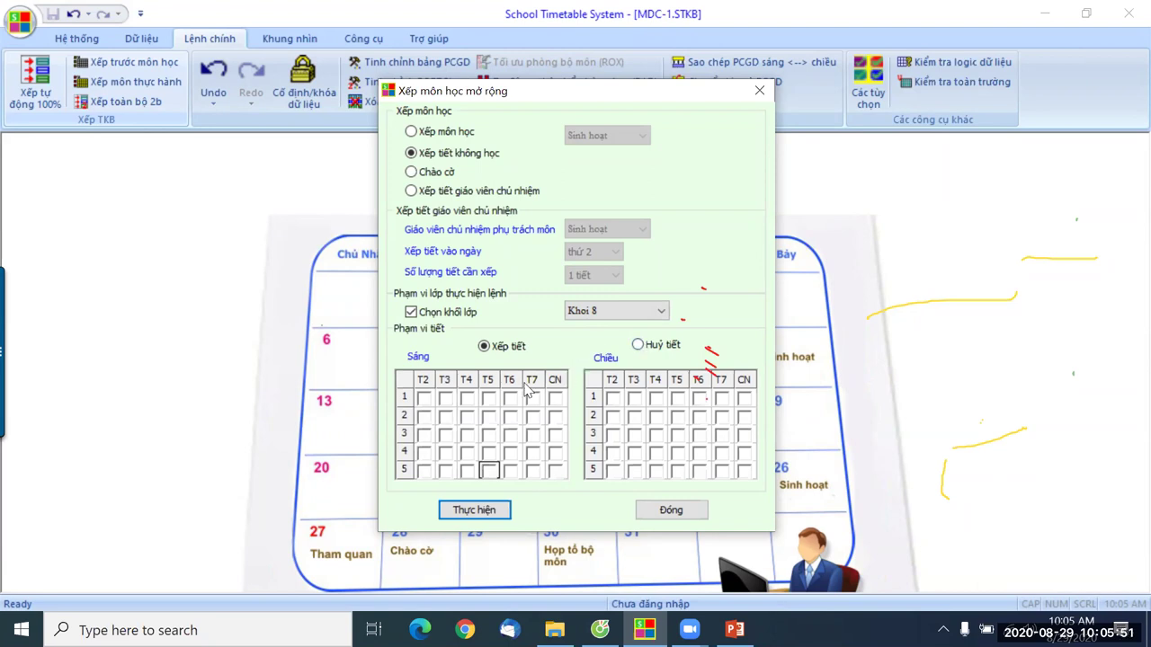
click(510, 470)
click(490, 509)
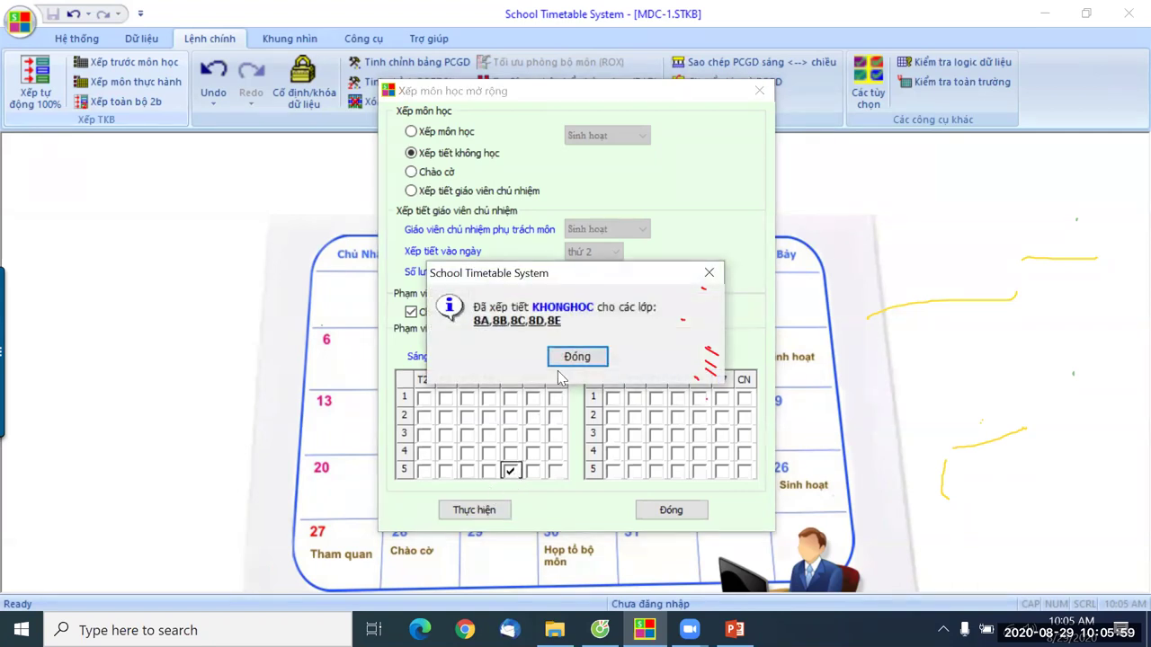
click(577, 358)
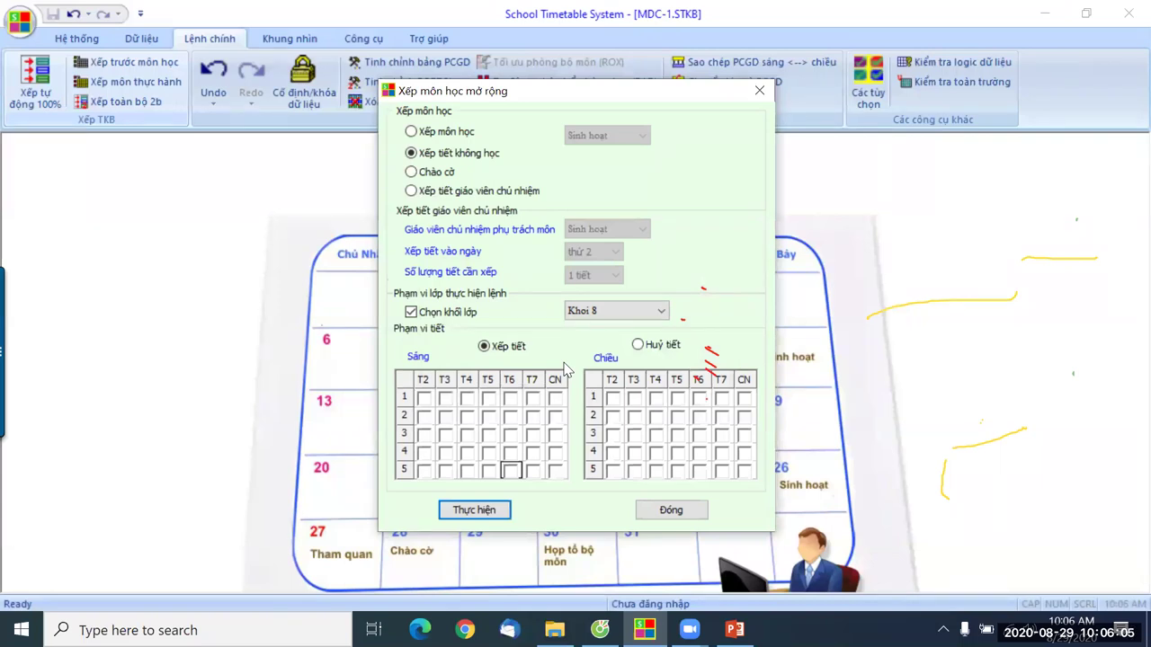
Make Thursday and Friday morning period 5 KHONGHOC for grade 9, then close the dialog
click(605, 312)
click(608, 379)
click(488, 470)
click(510, 470)
click(486, 511)
click(562, 360)
click(672, 509)
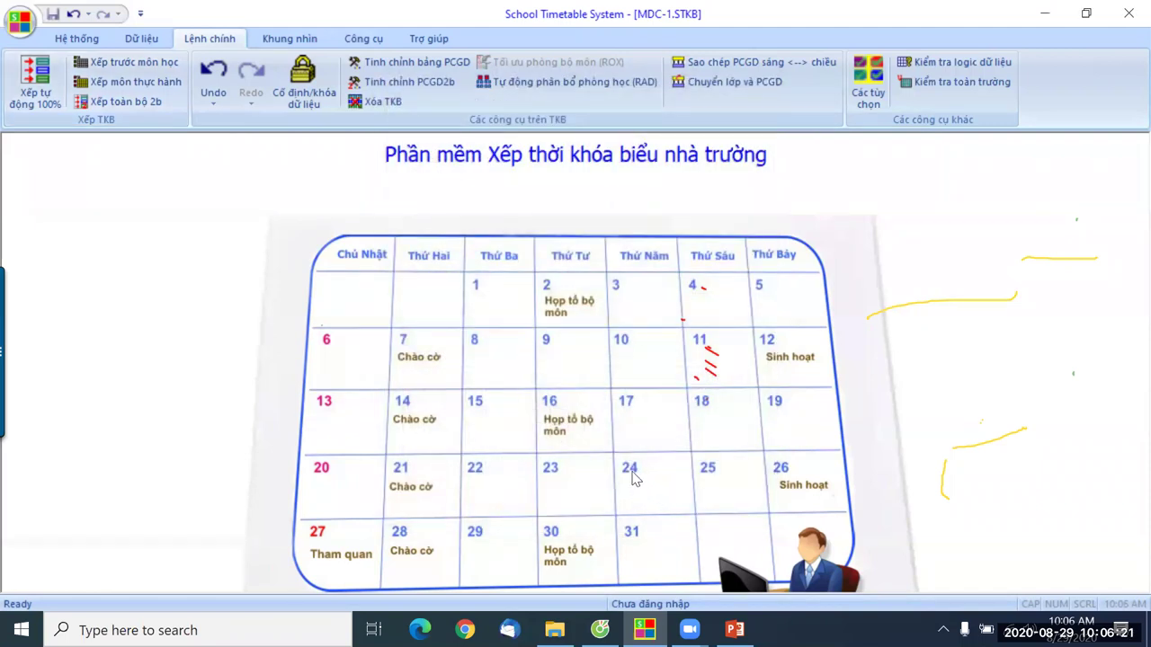
click(735, 630)
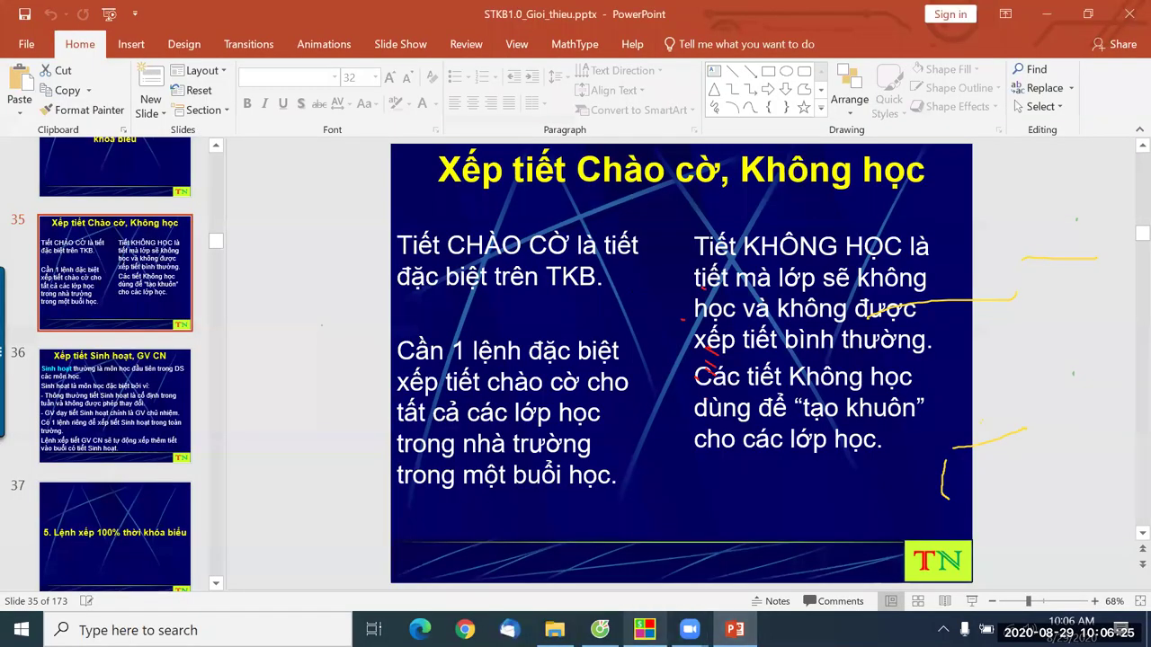
click(643, 629)
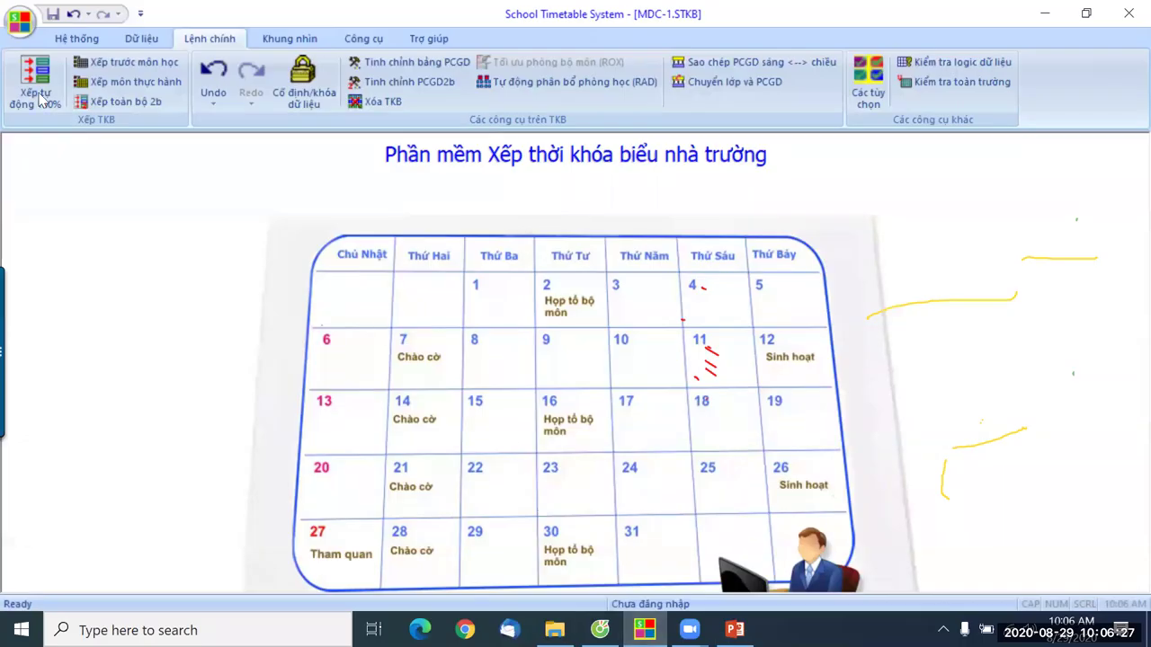
click(288, 39)
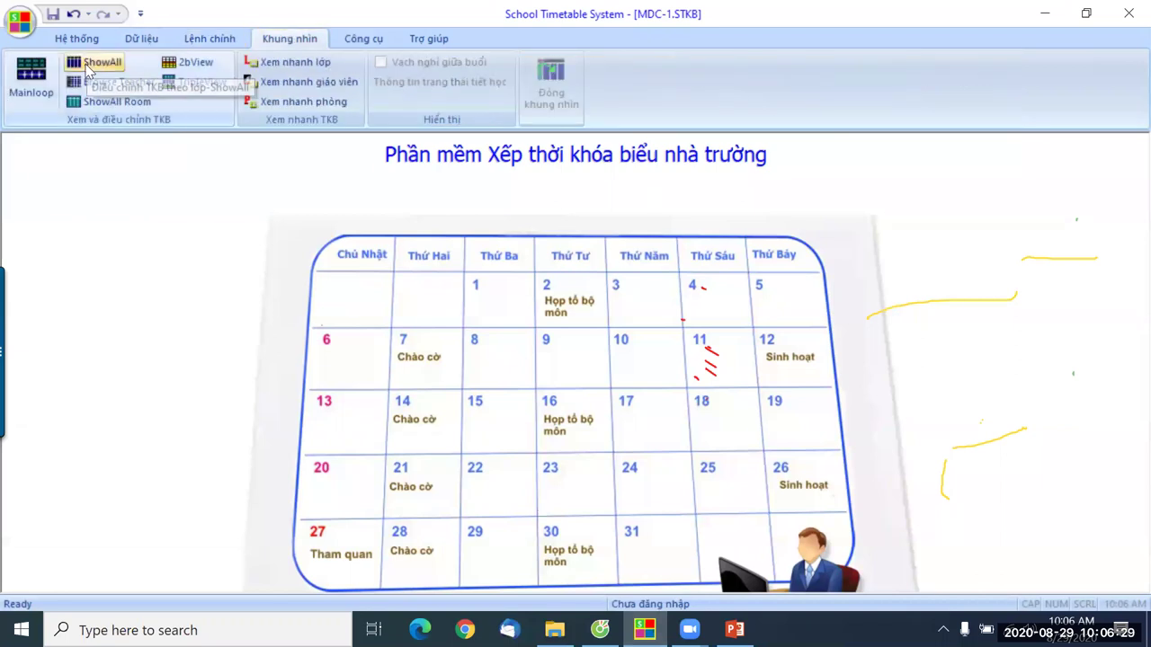
click(101, 63)
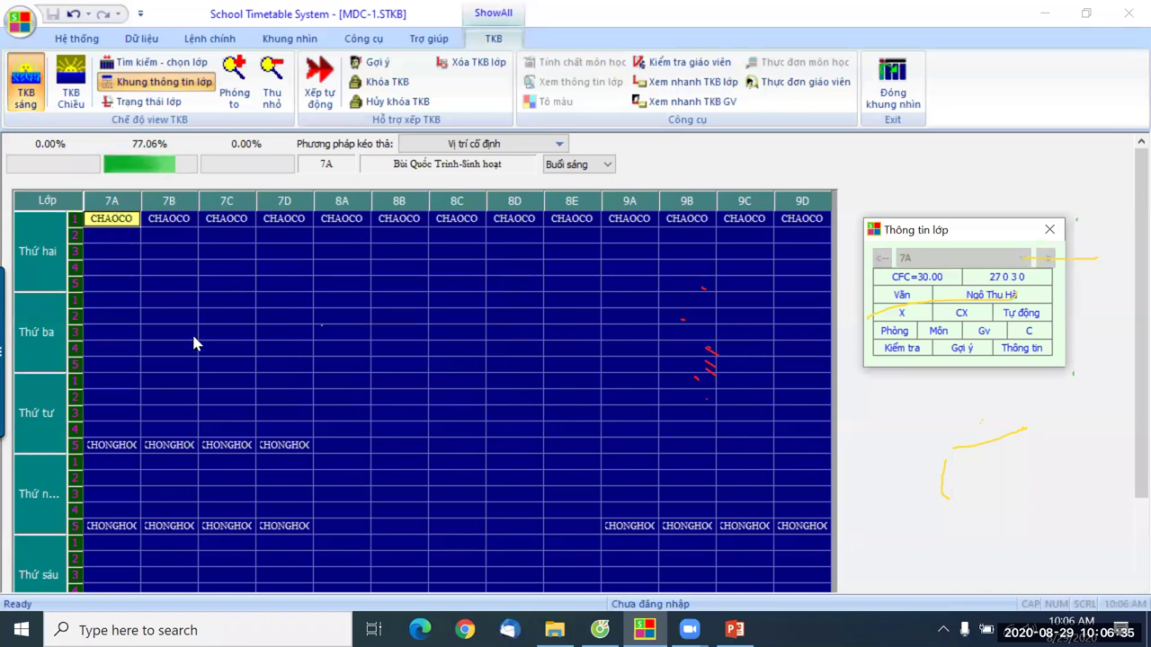
scroll(185, 346, down, 2)
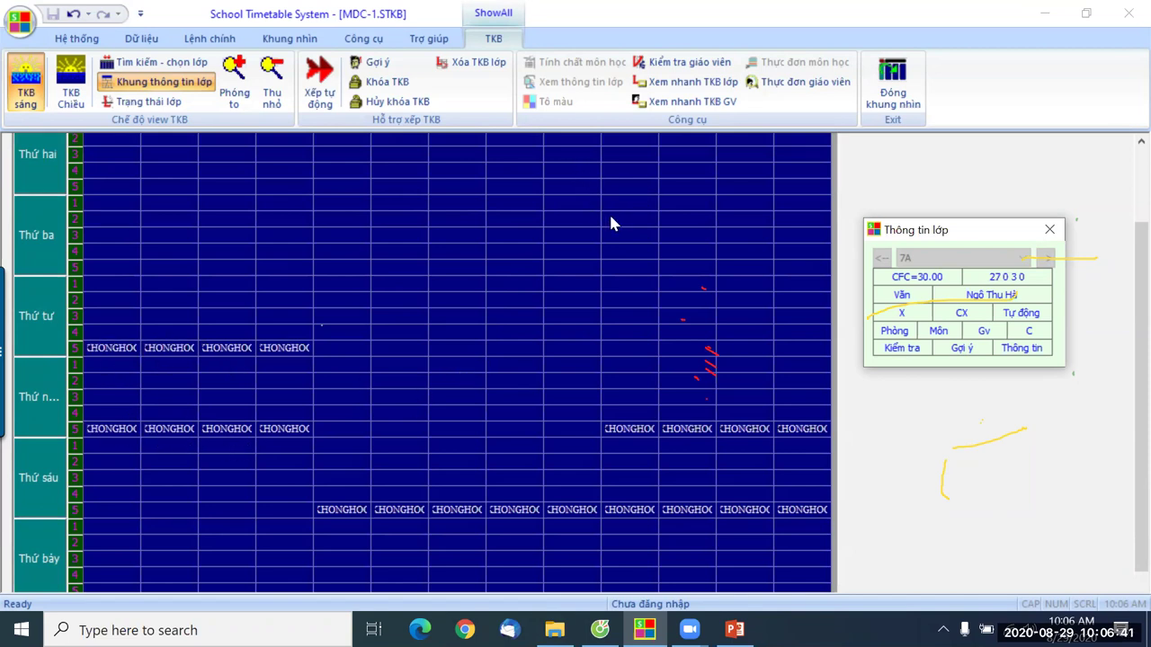
scroll(610, 223, up, 2)
scroll(517, 205, down, 2)
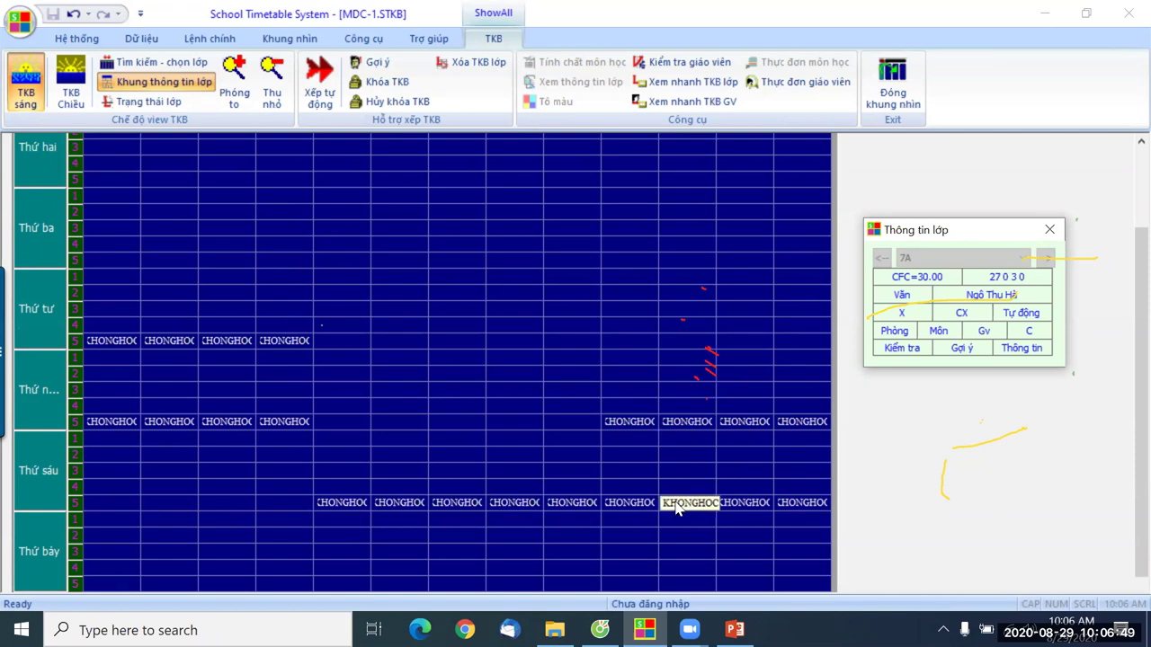
scroll(367, 291, up, 2)
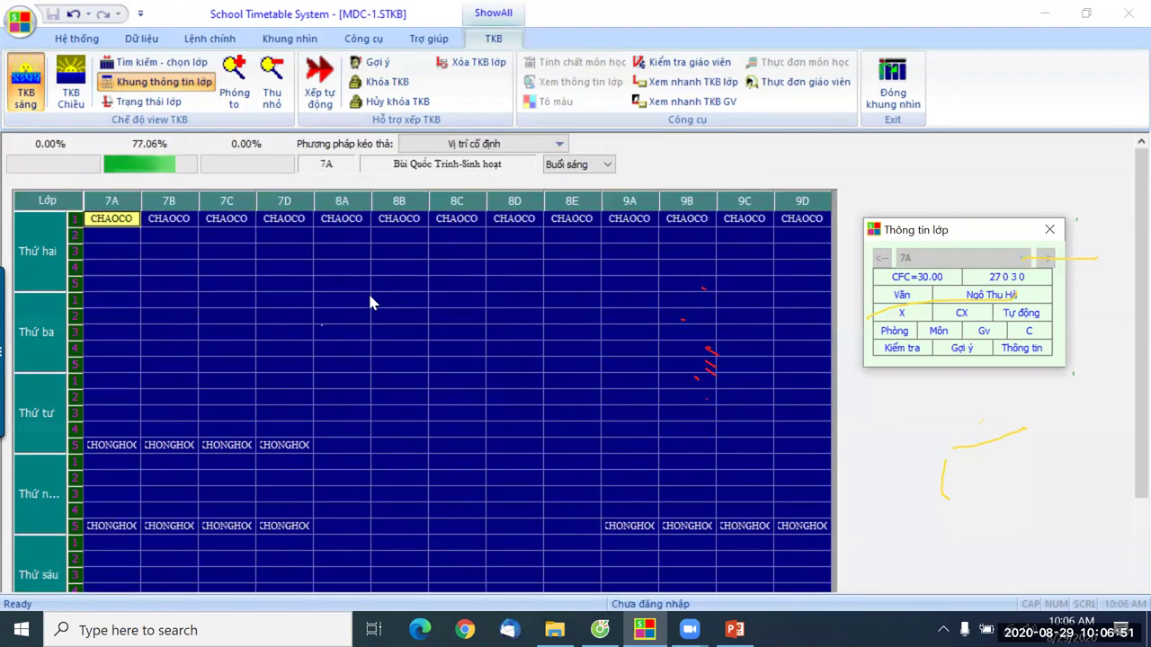
scroll(368, 291, down, 2)
scroll(367, 292, up, 2)
scroll(304, 249, up, 1)
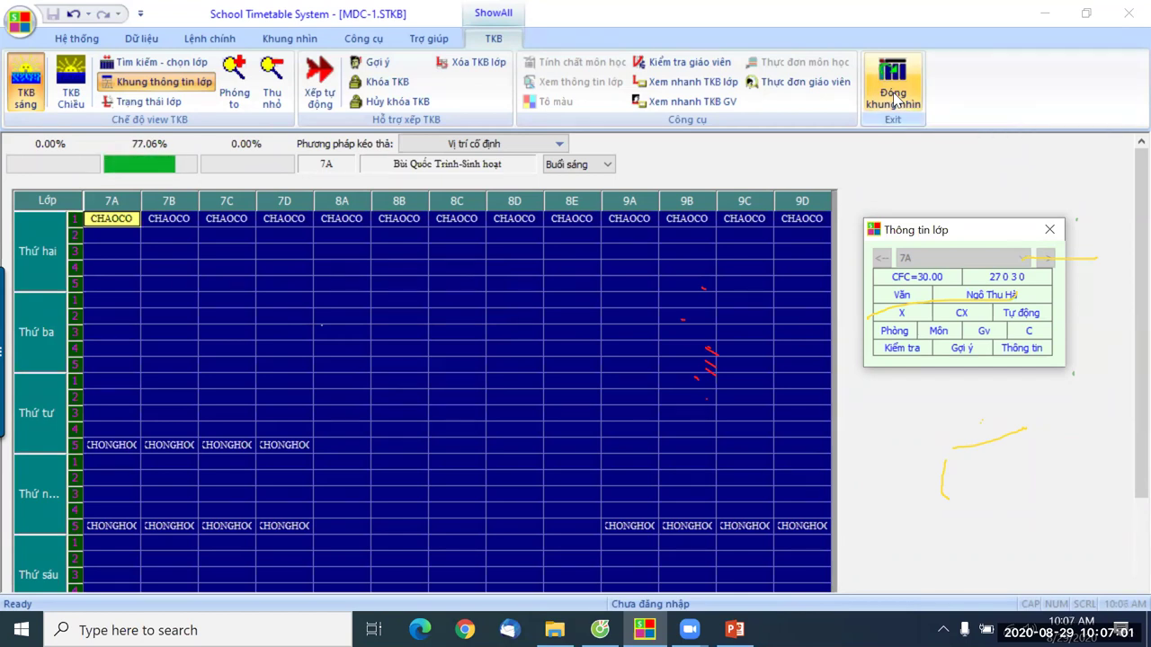
click(895, 95)
Open the Mainloop class view and step through classes 7A to 8C
click(289, 38)
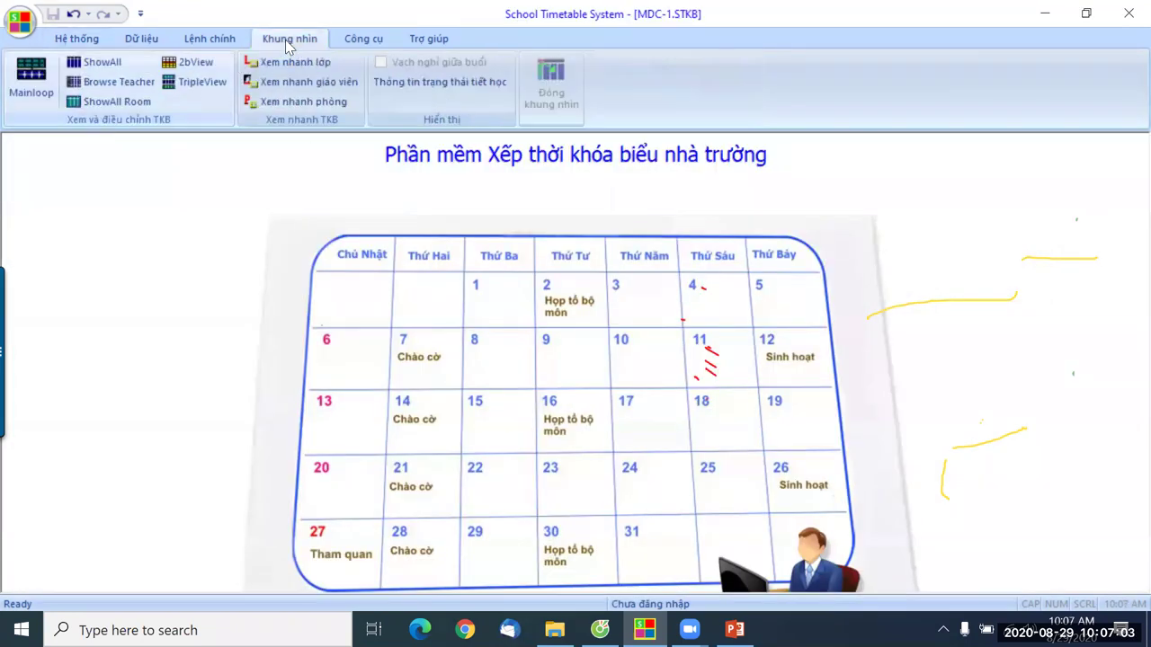
click(24, 97)
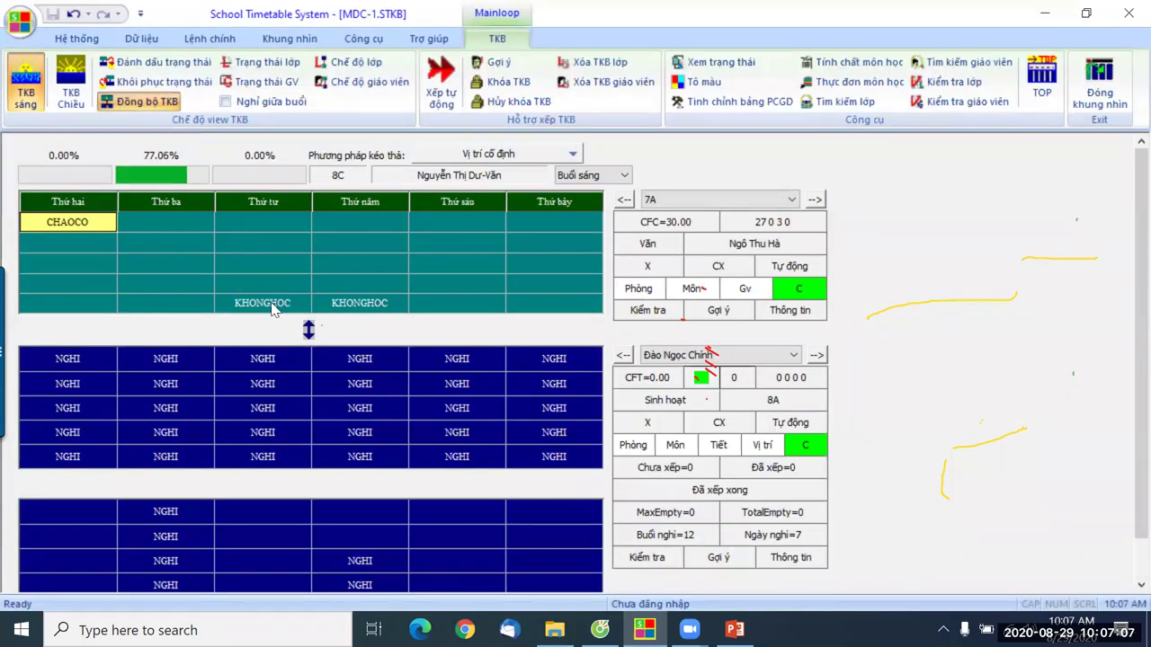
click(816, 201)
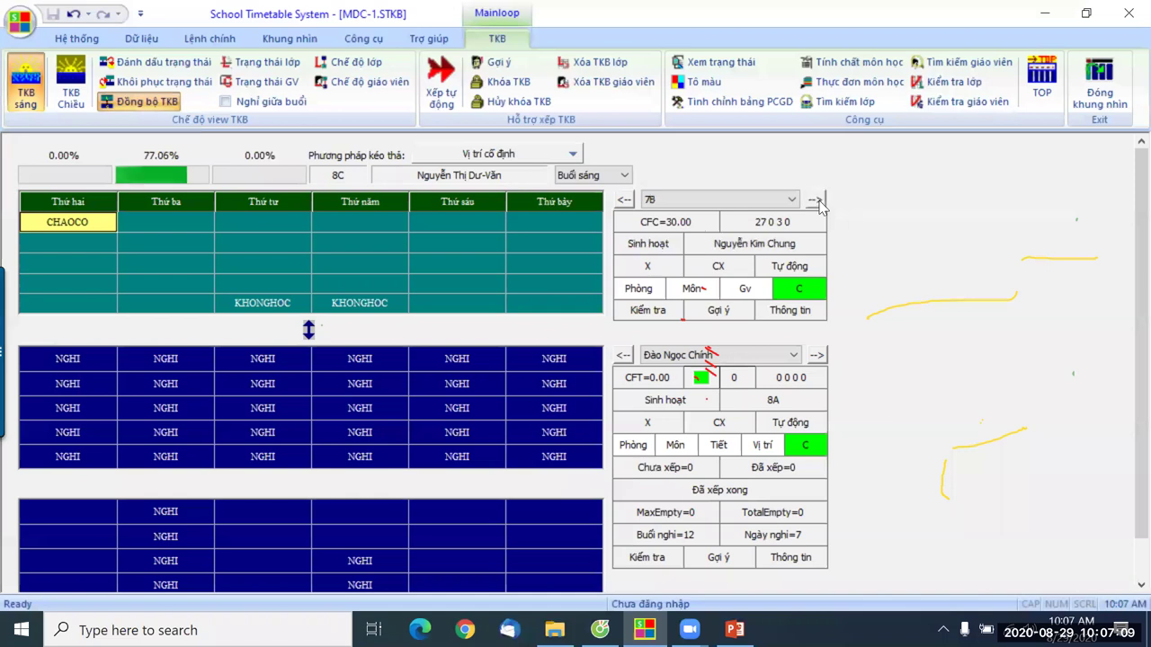
click(815, 201)
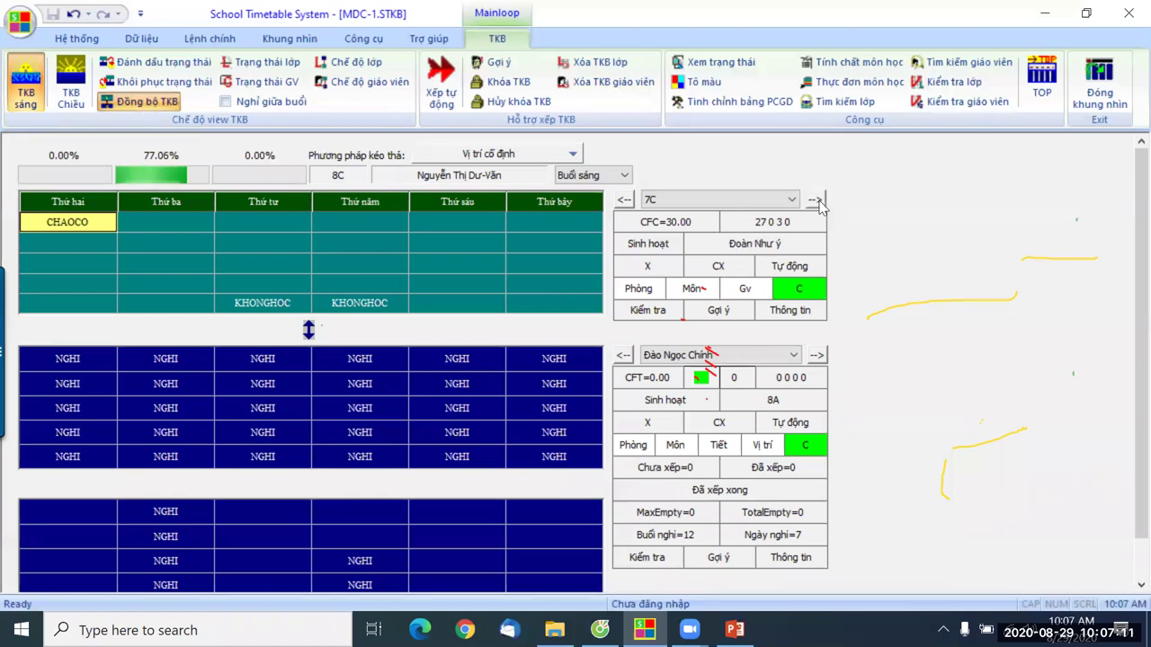
click(816, 201)
click(817, 201)
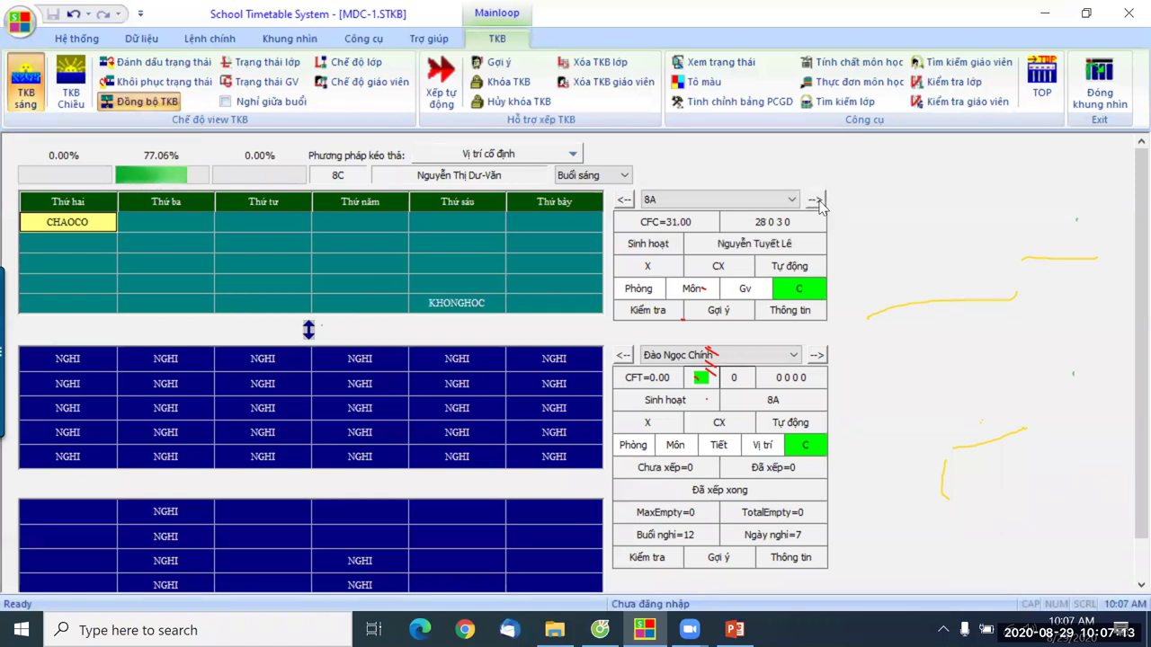
click(817, 201)
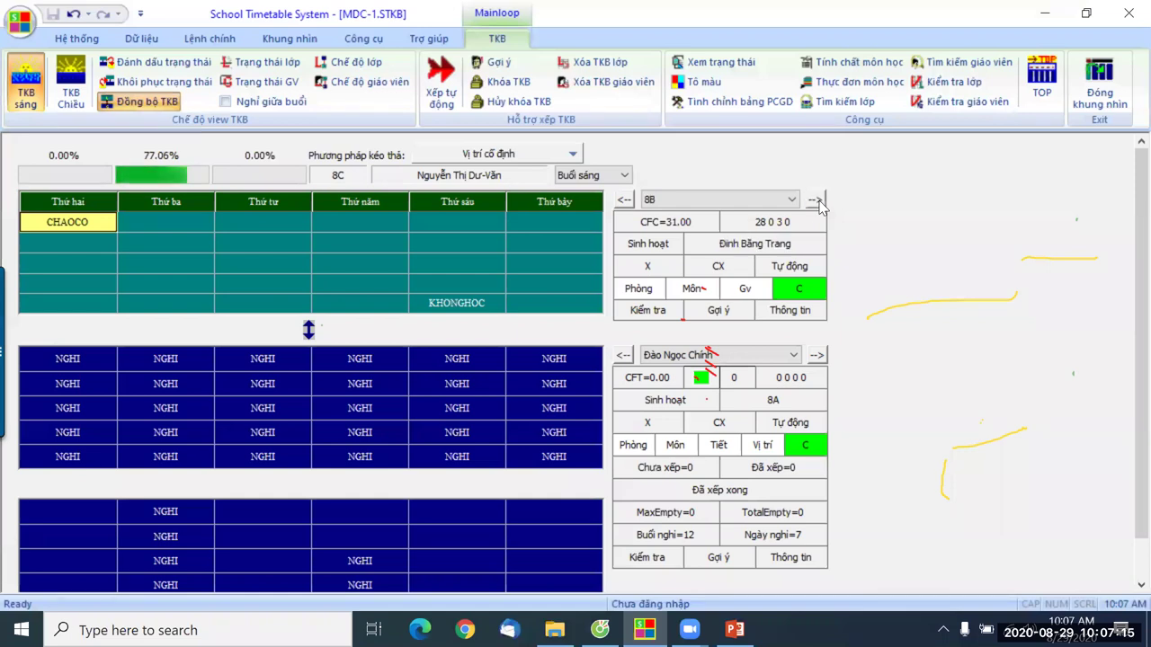
click(816, 201)
Step through classes 8D to 9D and select 9D's Thứ năm KHONGHOC period
click(816, 202)
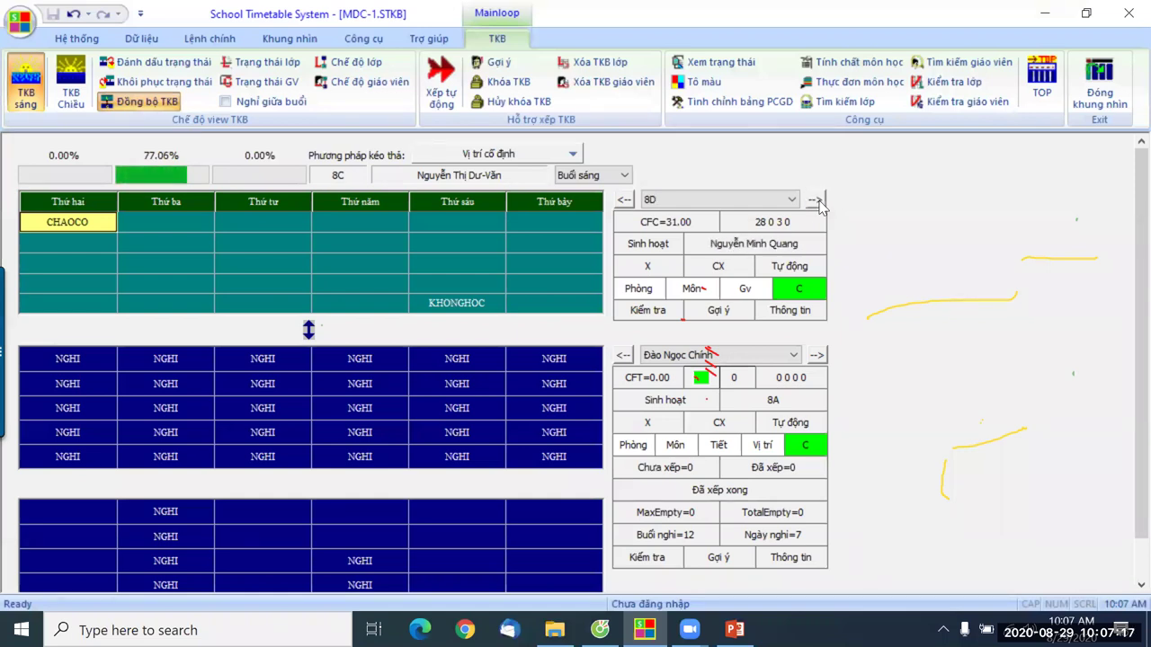
click(816, 202)
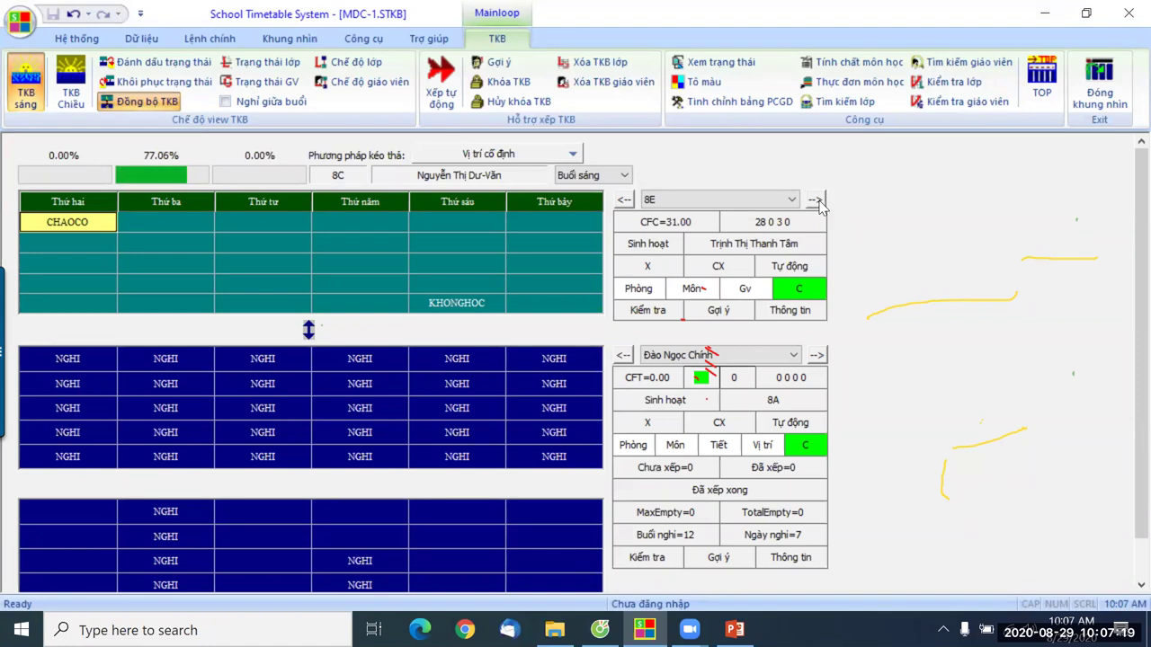
click(816, 202)
click(817, 201)
click(817, 202)
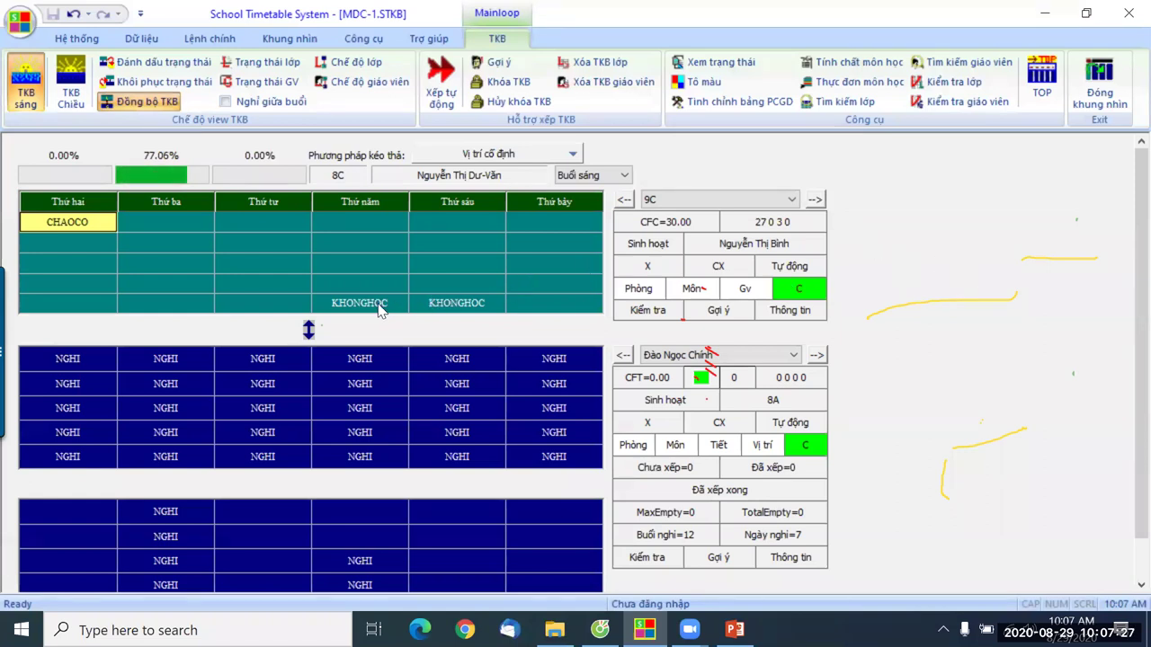
click(815, 201)
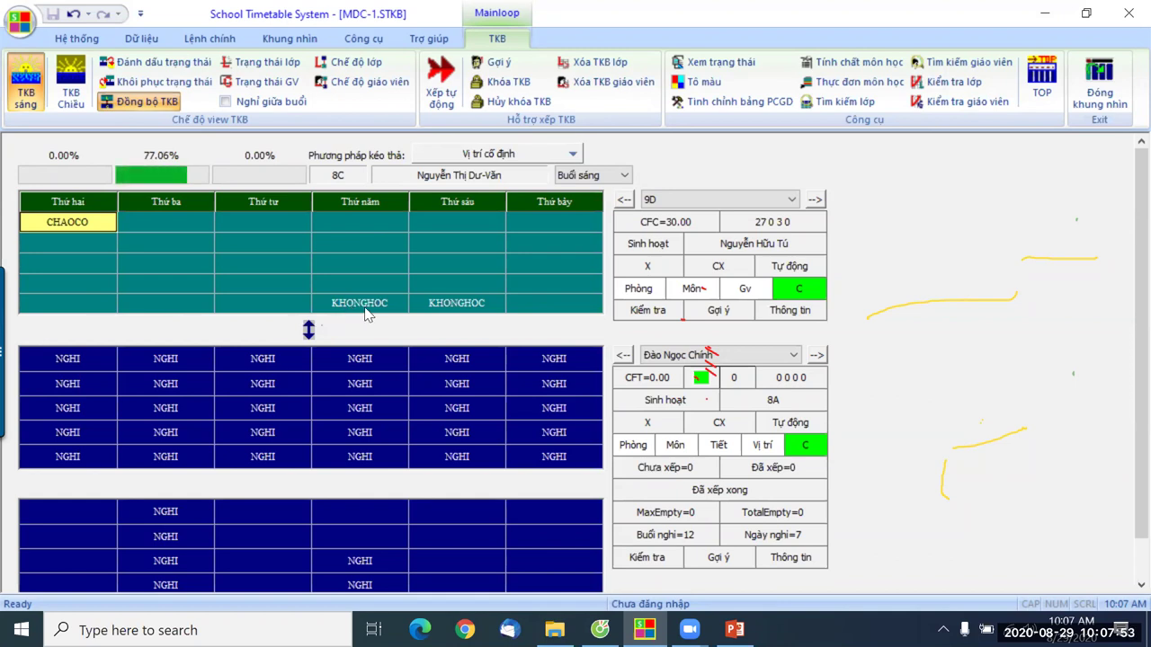
click(366, 310)
Move 9D's KHONGHOC period from Thứ năm period 5 to Thứ hai period 5
right_click(366, 311)
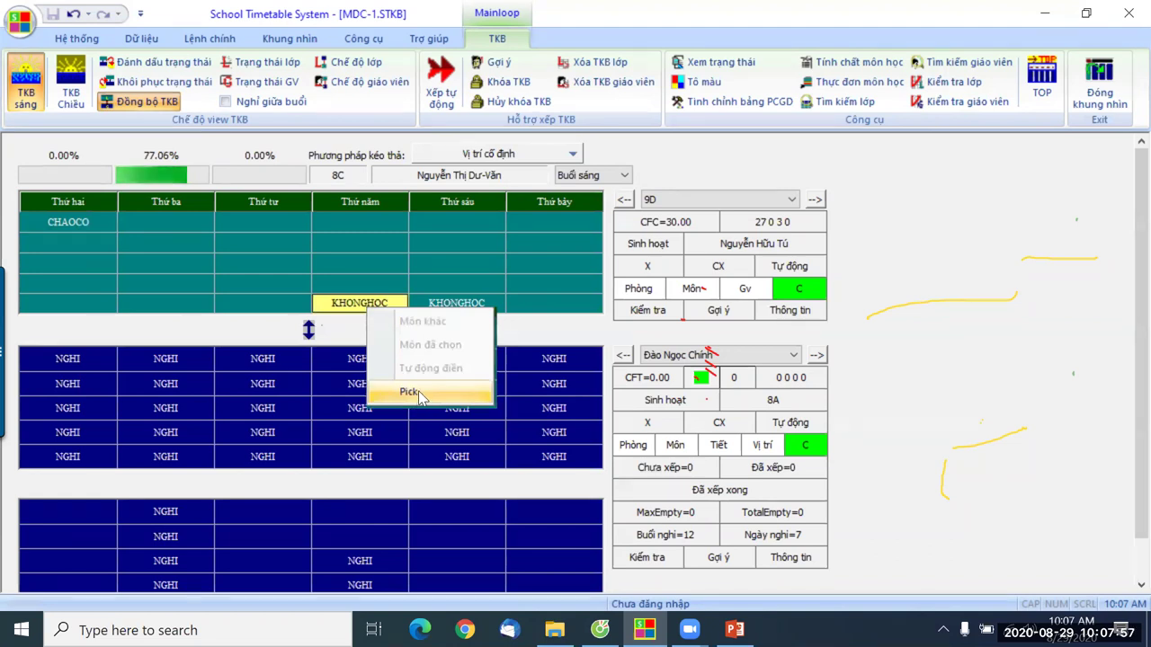
click(409, 393)
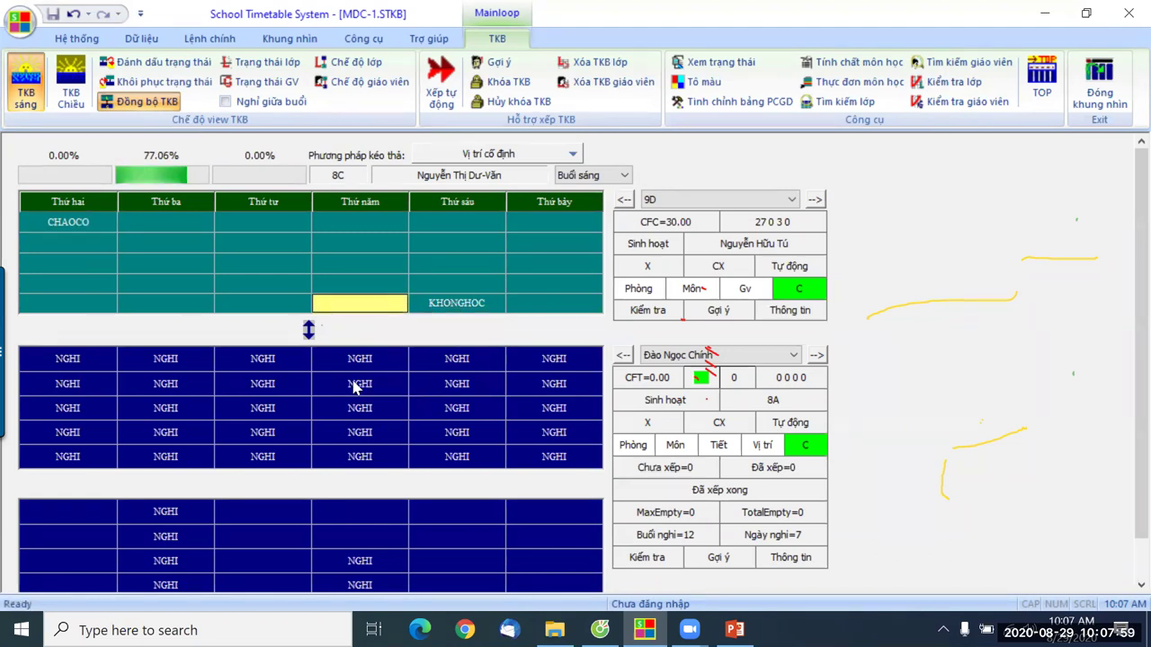
right_click(65, 305)
click(107, 390)
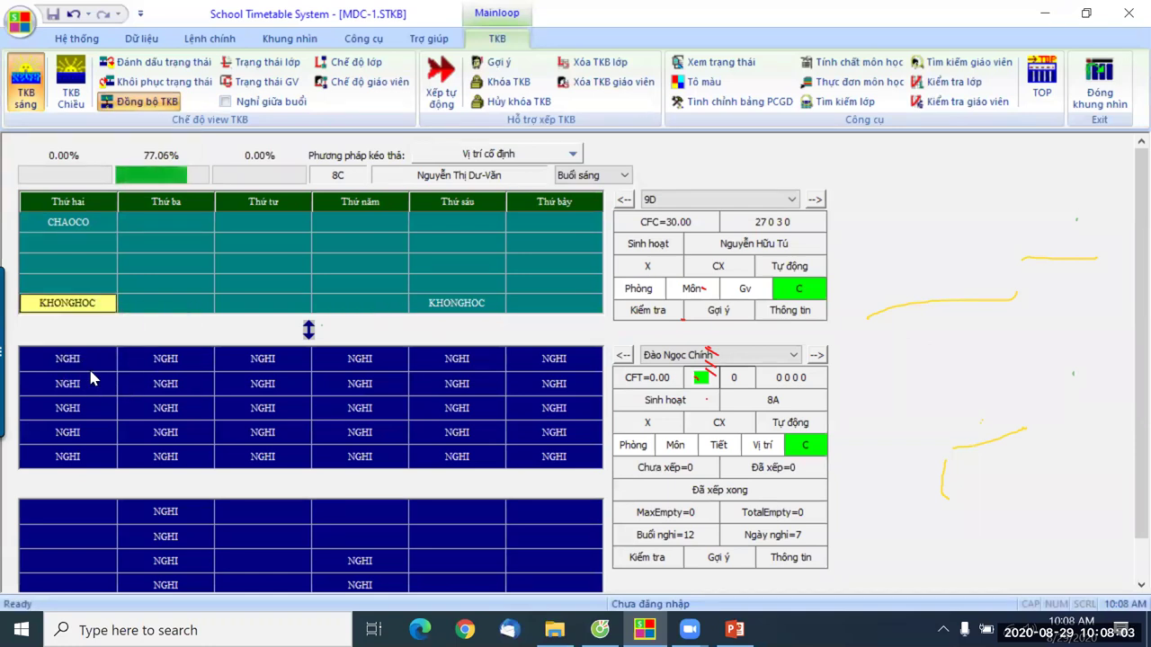
Compare with class 9C, return to 9D, and close the scheduling view
click(624, 200)
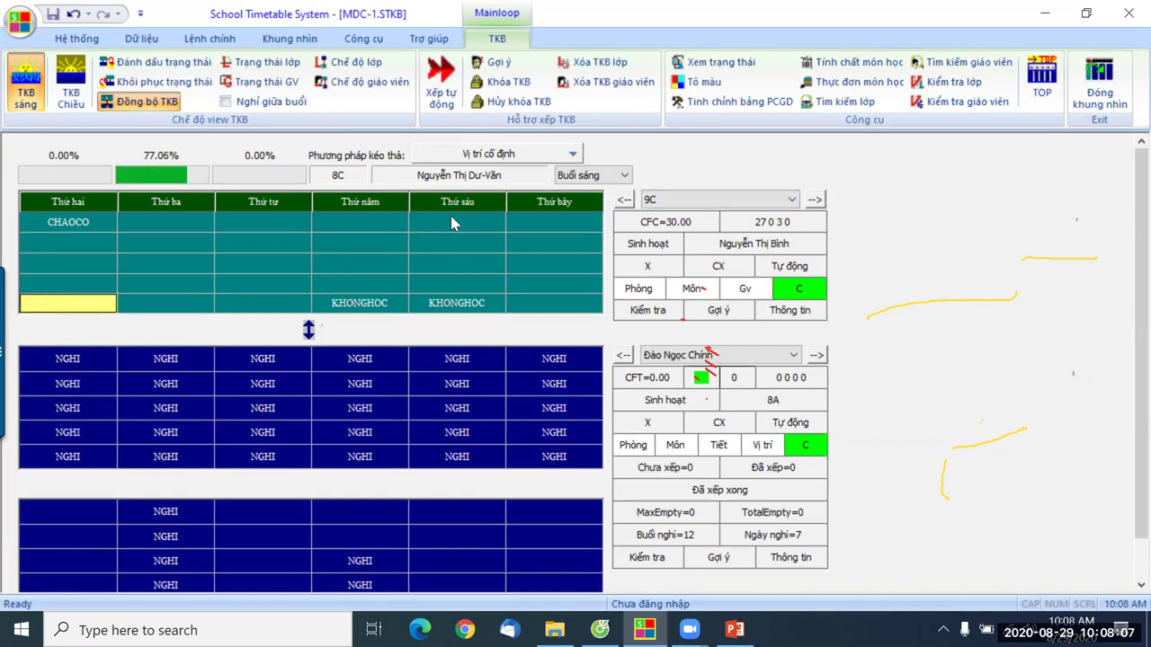
click(814, 200)
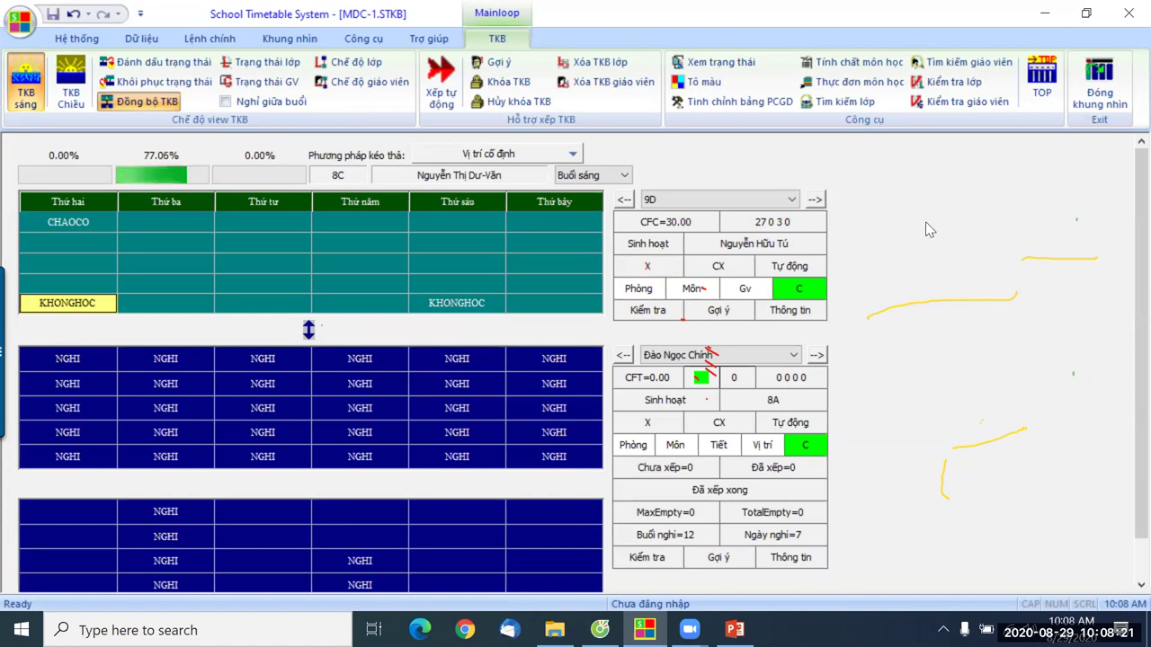
click(1099, 94)
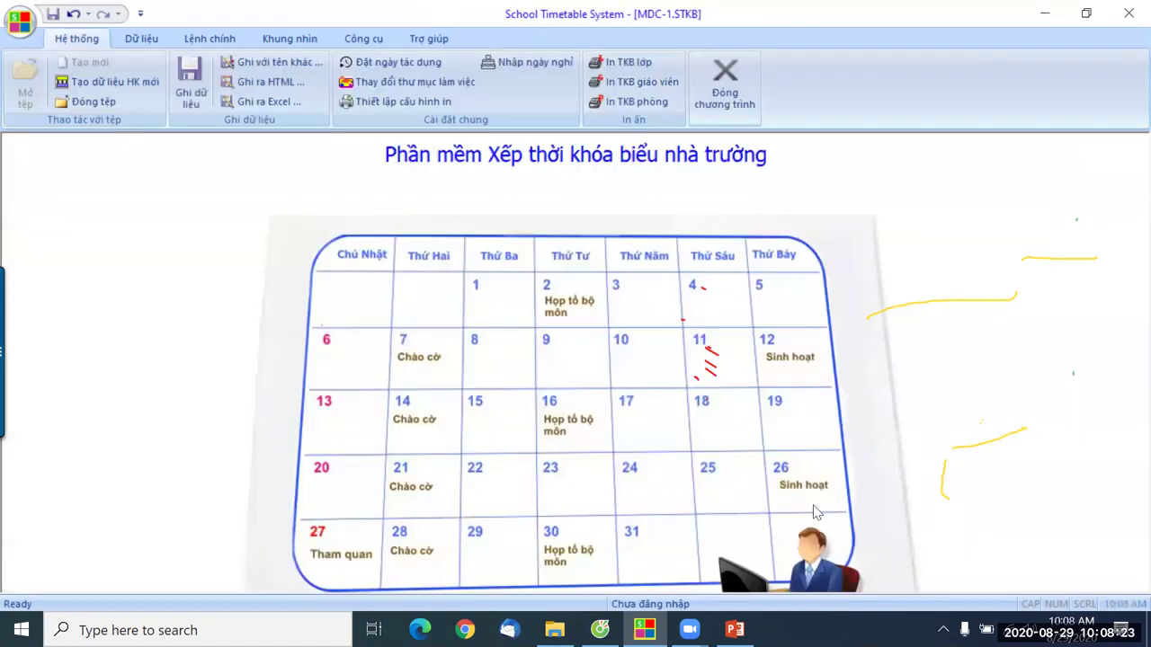
Show PowerPoint slide 36, 'Xếp tiết Sinh hoạt, GV CN', on homeroom period scheduling
click(734, 629)
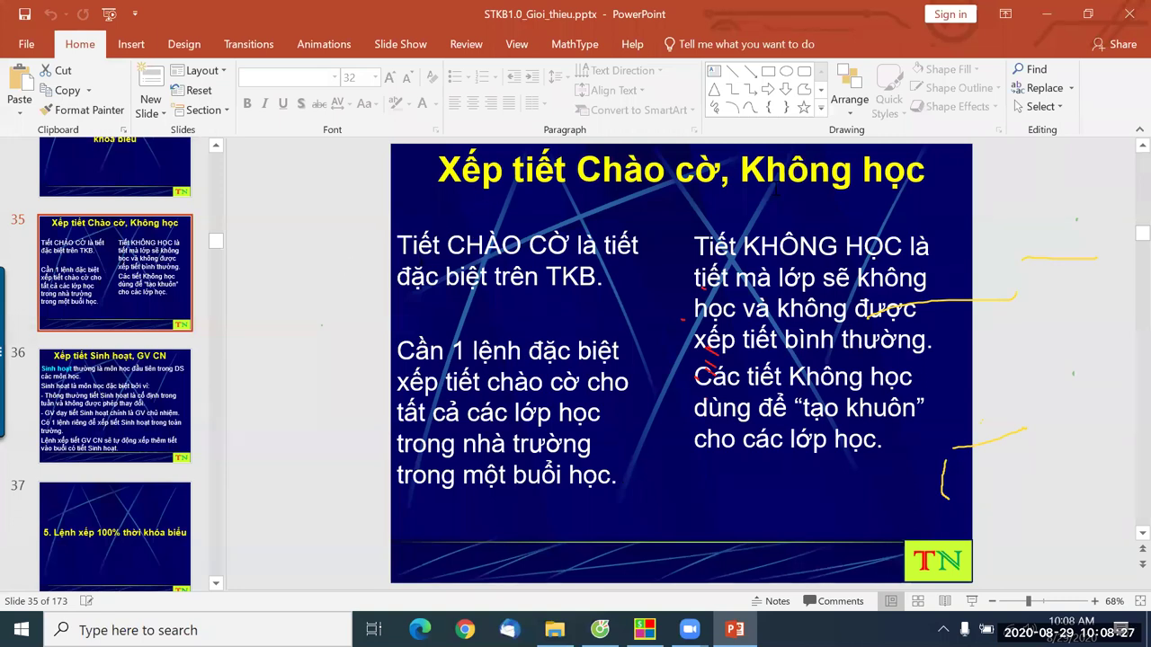
click(179, 438)
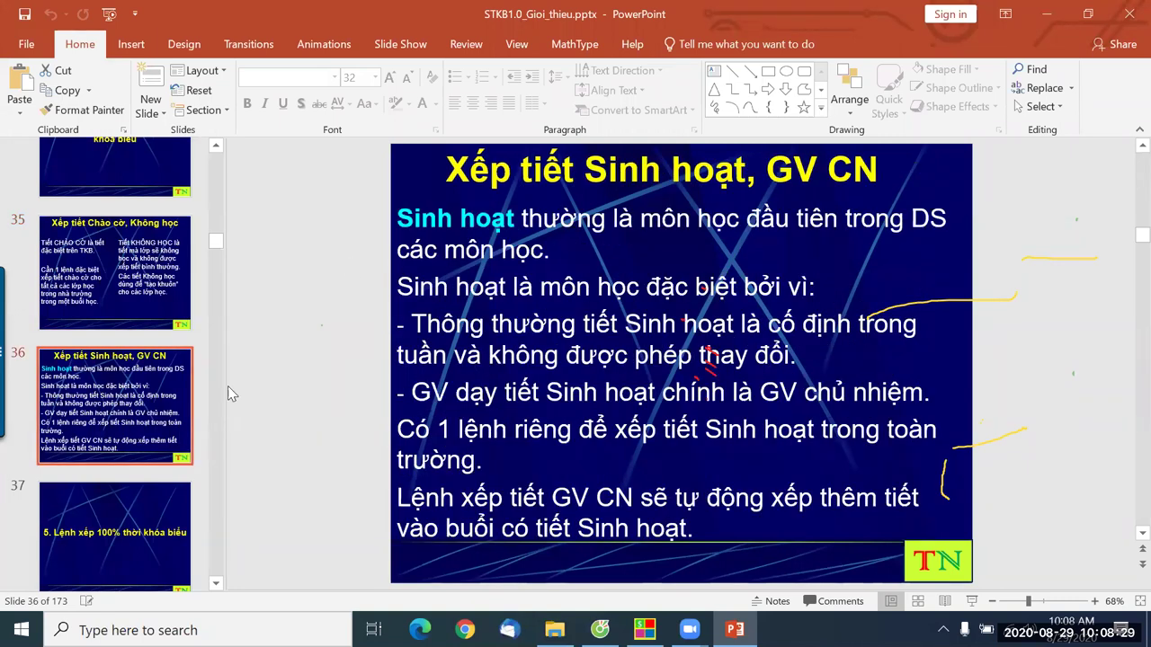
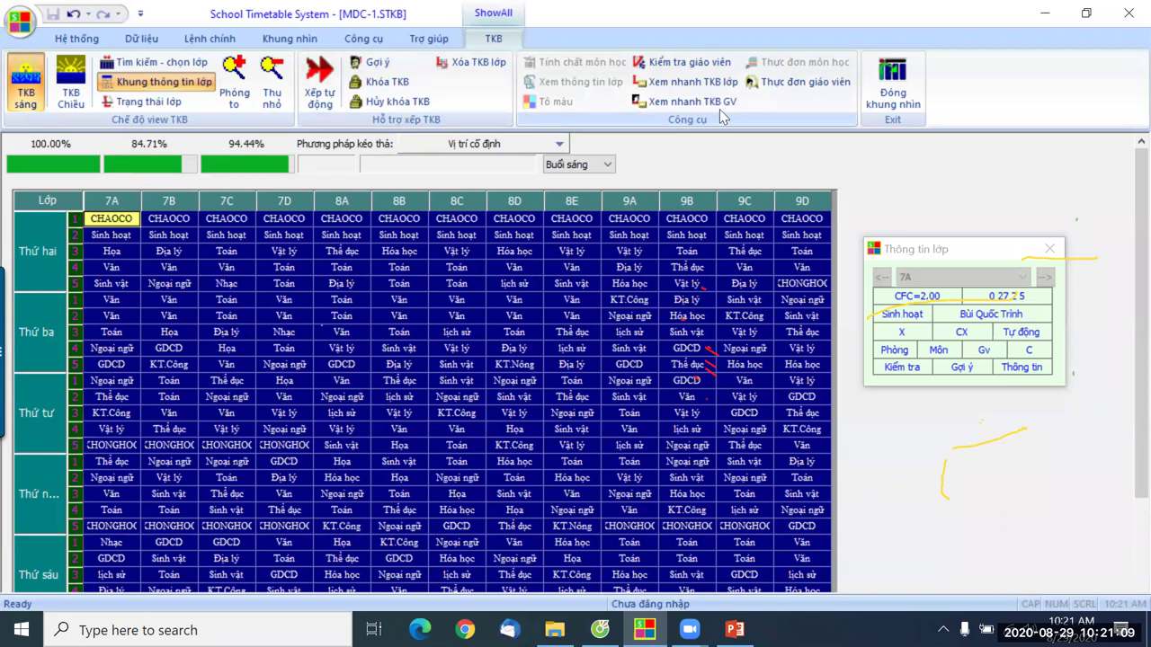
Close the whole-school timetable view and open the Mainloop class–teacher adjustment view
click(893, 85)
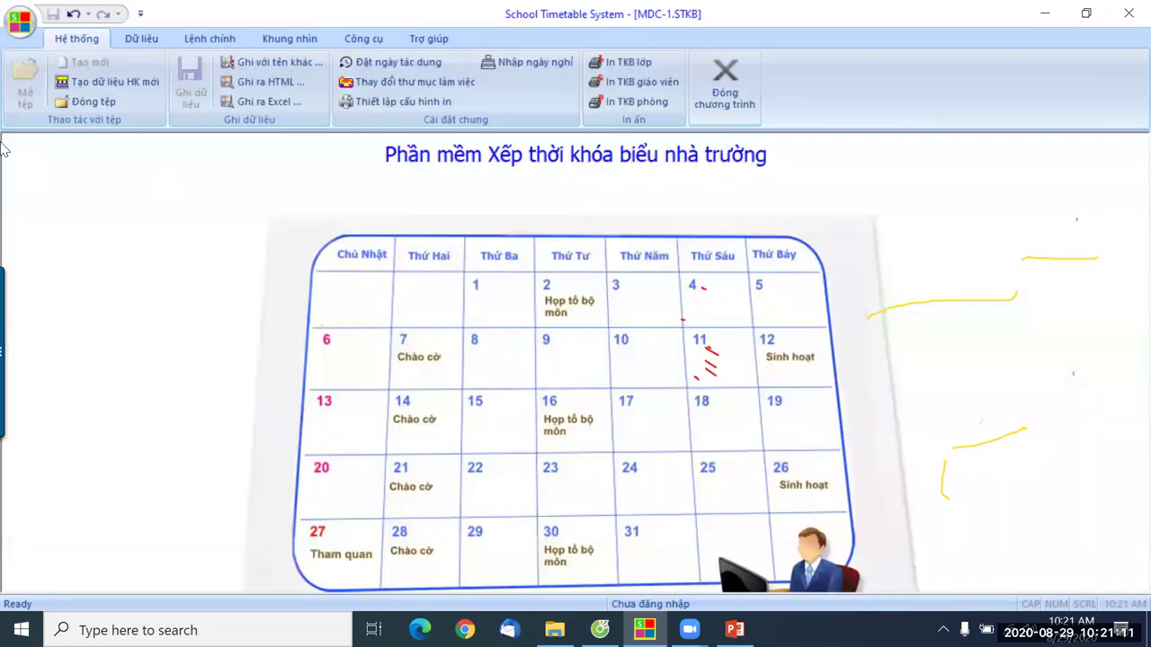
click(286, 39)
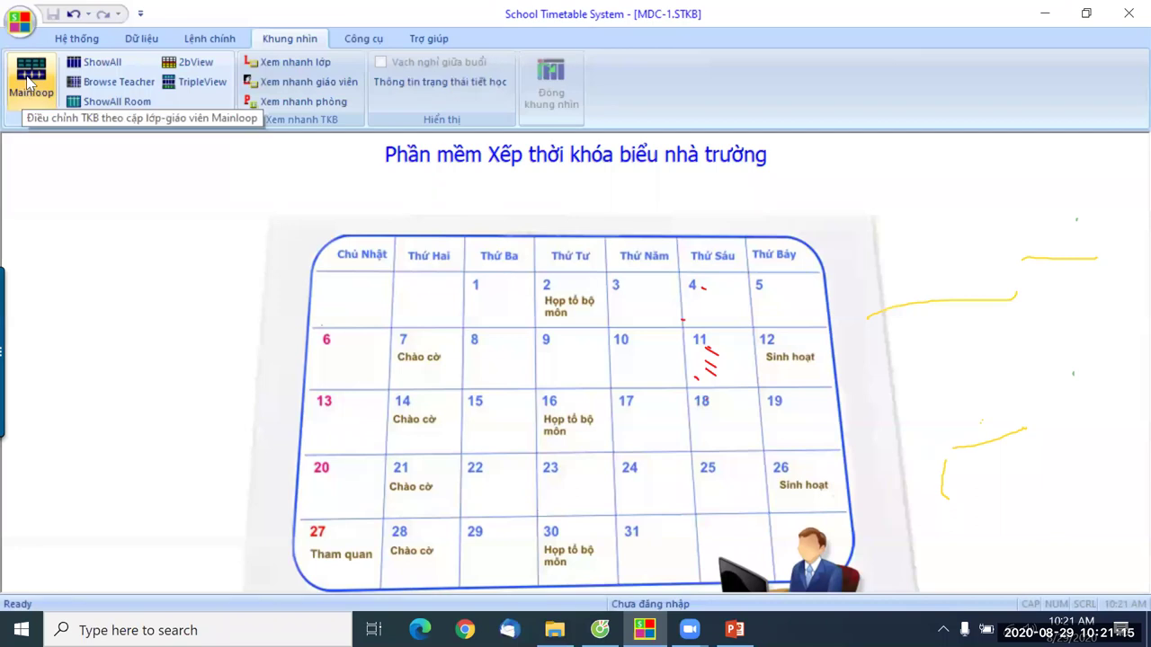
click(28, 84)
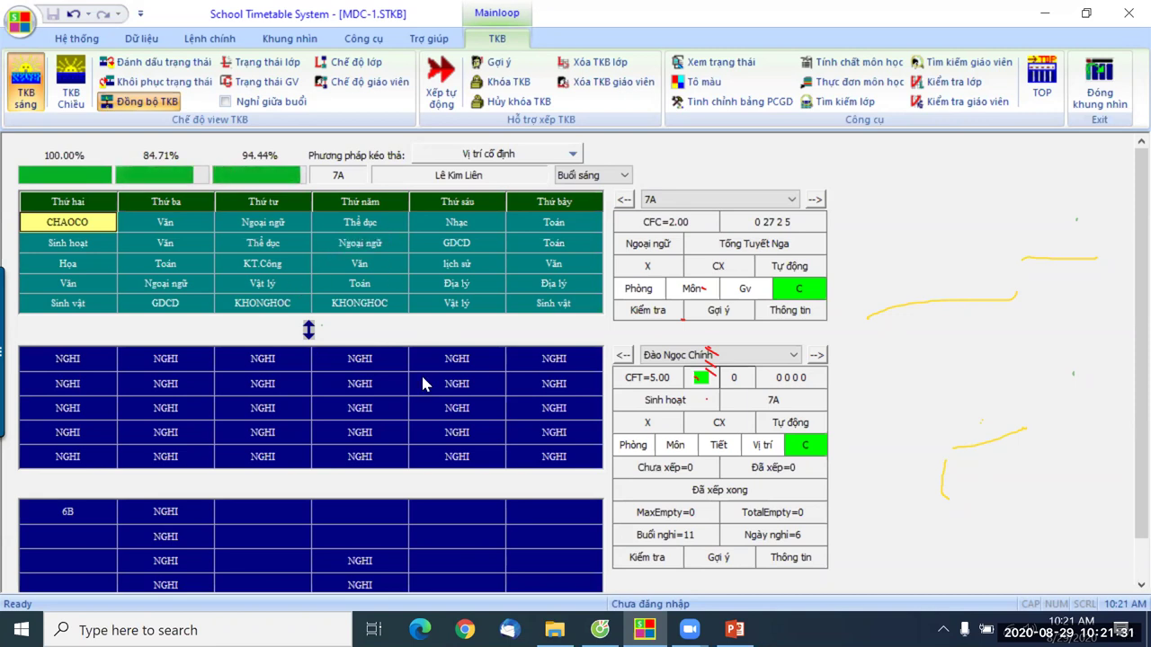
Load class 7A's Thursday Ngoại ngữ, lịch sử and Saturday Văn teachers' schedules
click(363, 241)
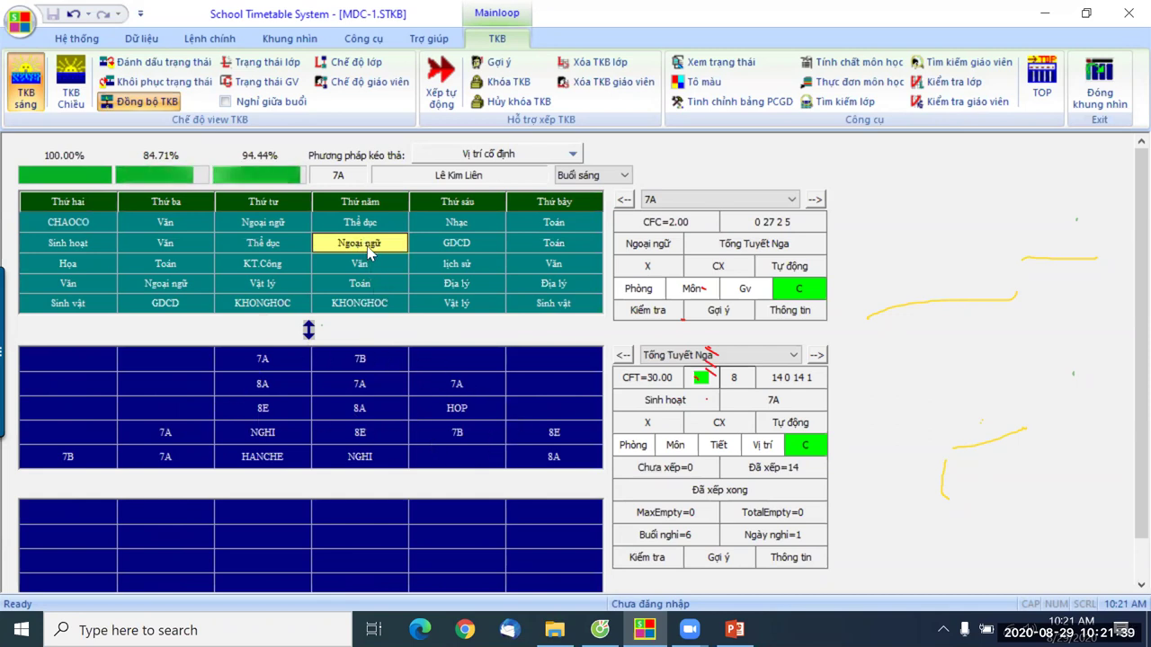
click(447, 266)
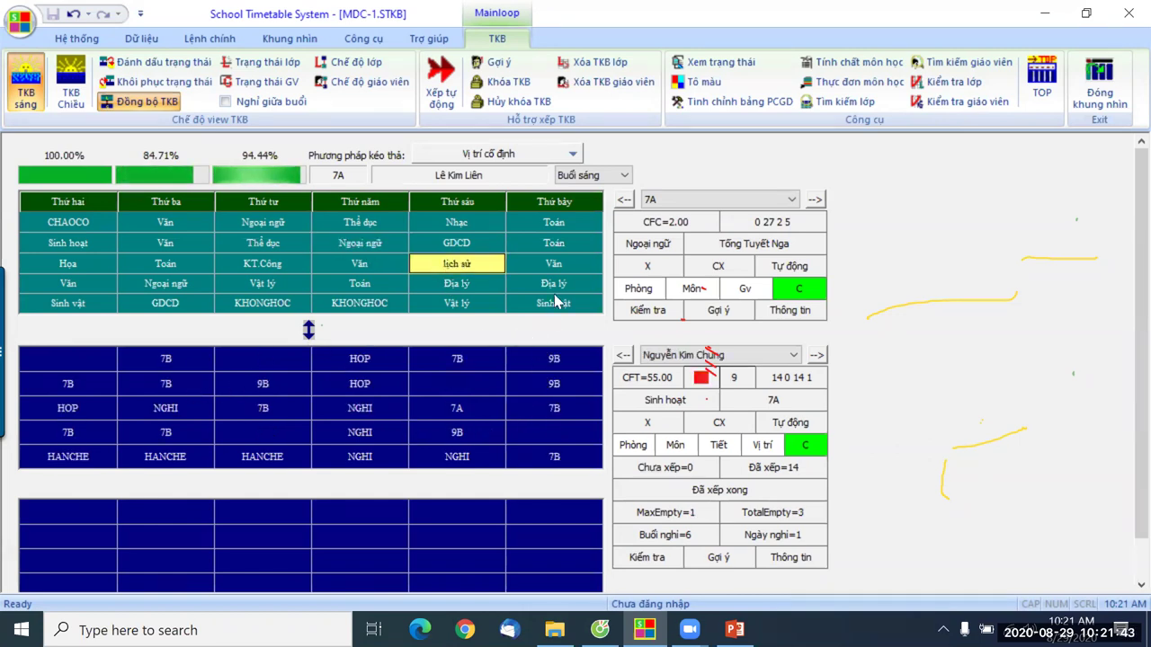
click(559, 264)
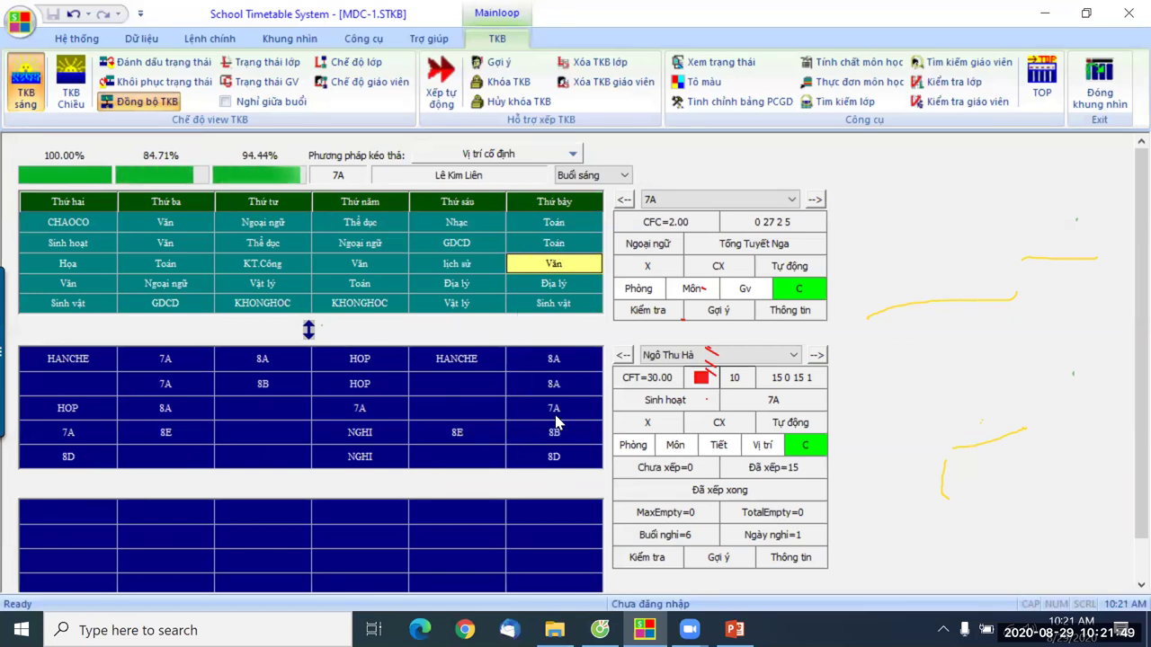
Trace through classes 8A and 8E to the Sinh vật teacher, then class 8D's Friday Thể dục teacher
click(554, 385)
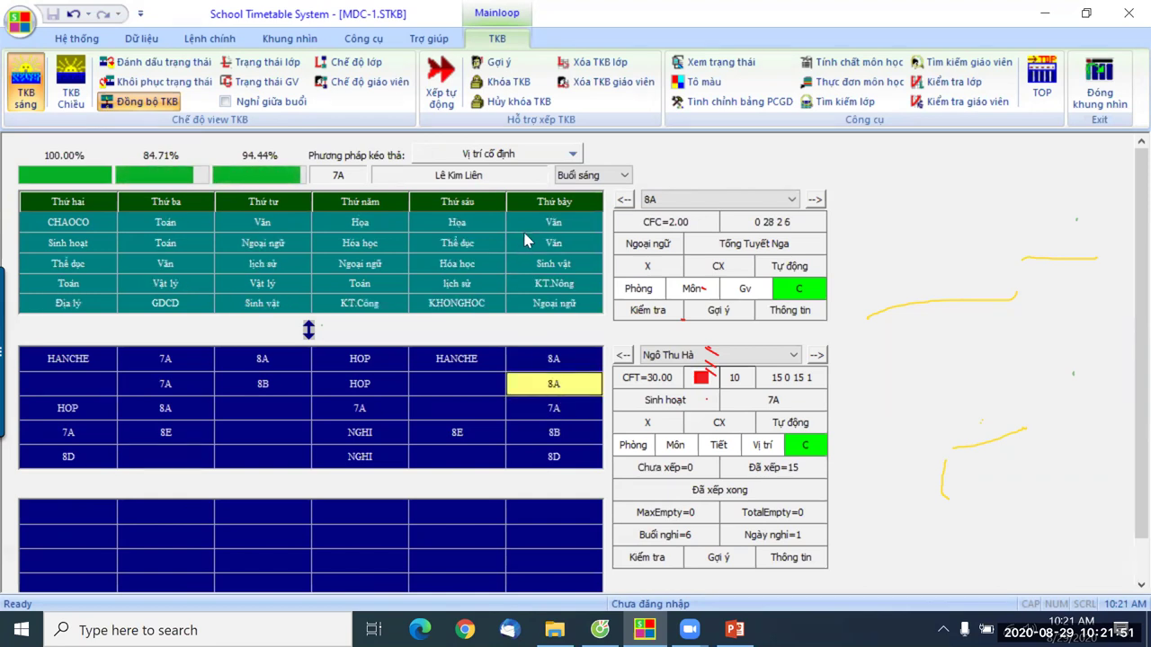
click(165, 432)
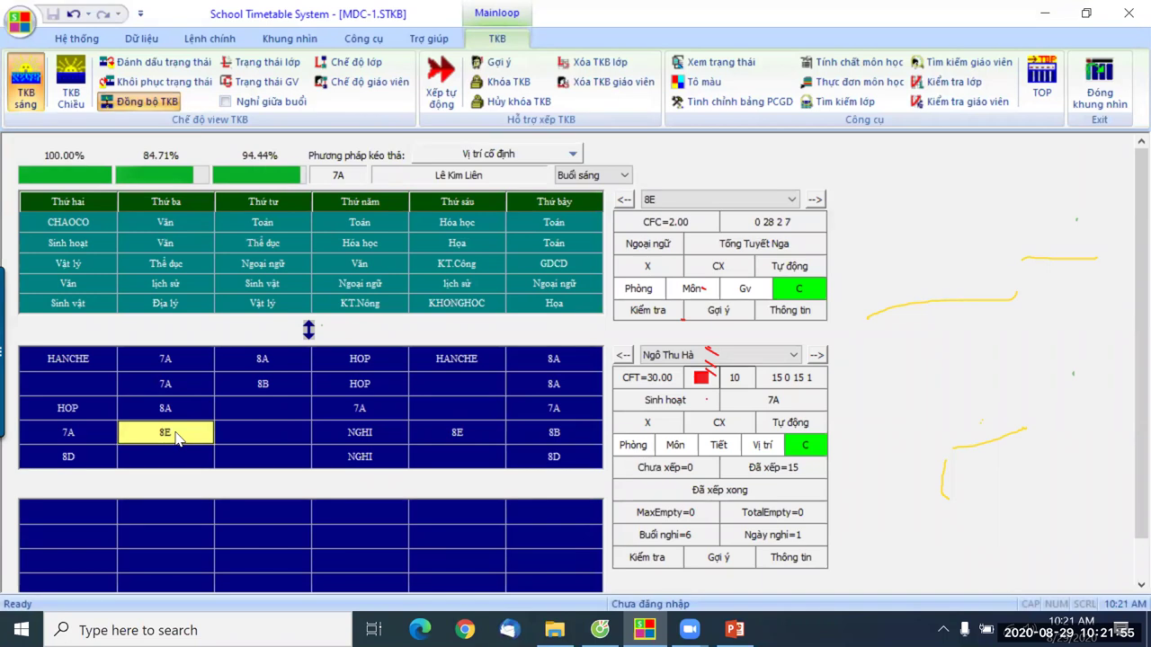
click(257, 284)
click(174, 411)
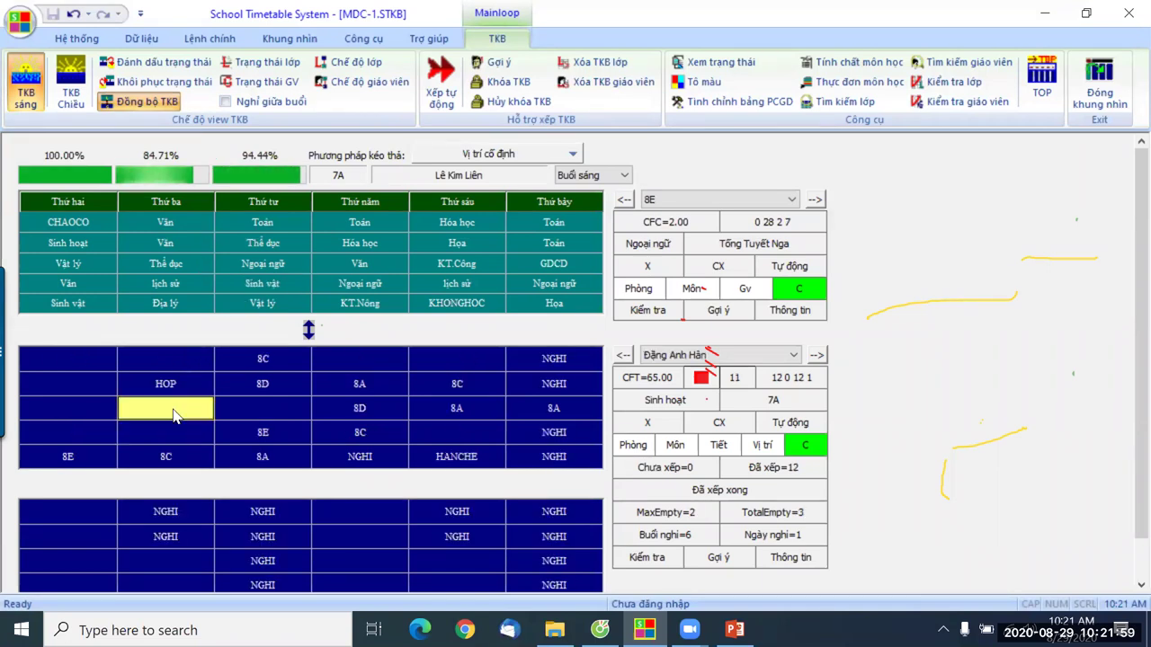
drag(258, 438, 358, 416)
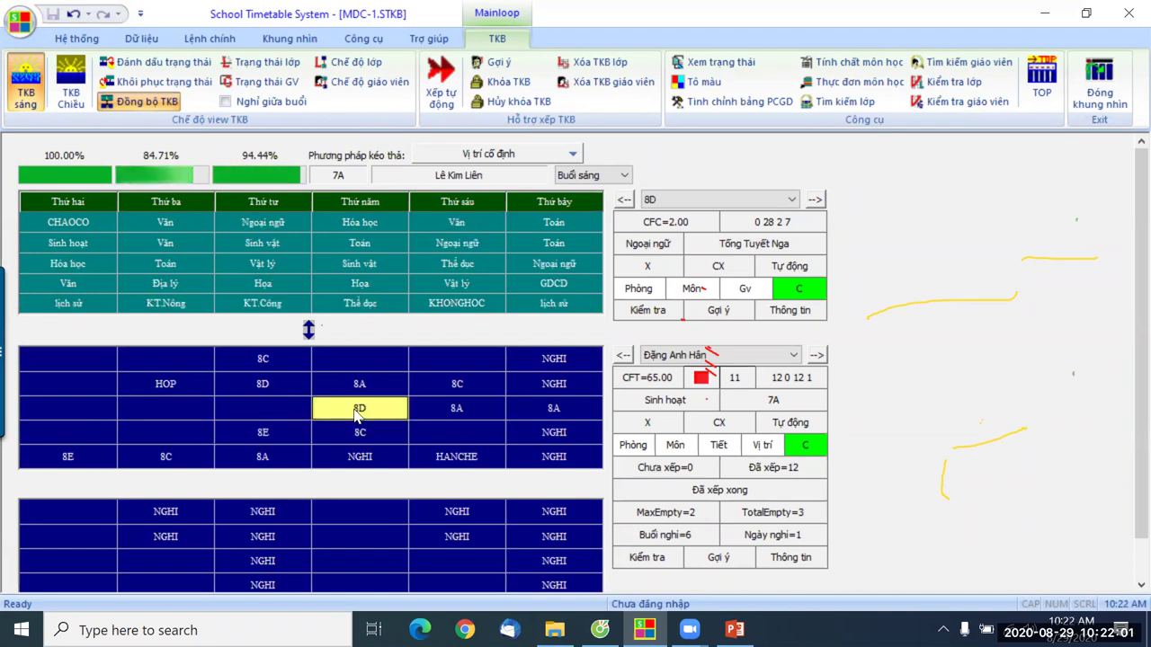
click(451, 266)
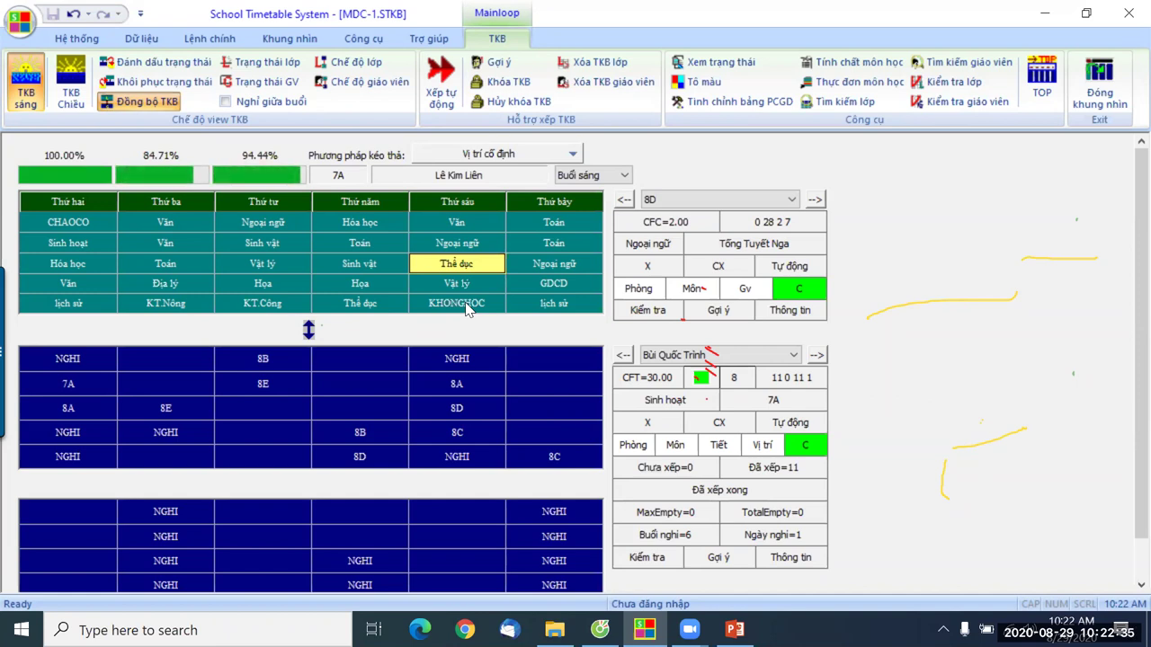
Browse forward through several teachers' schedules and choose another teacher from the list
click(816, 355)
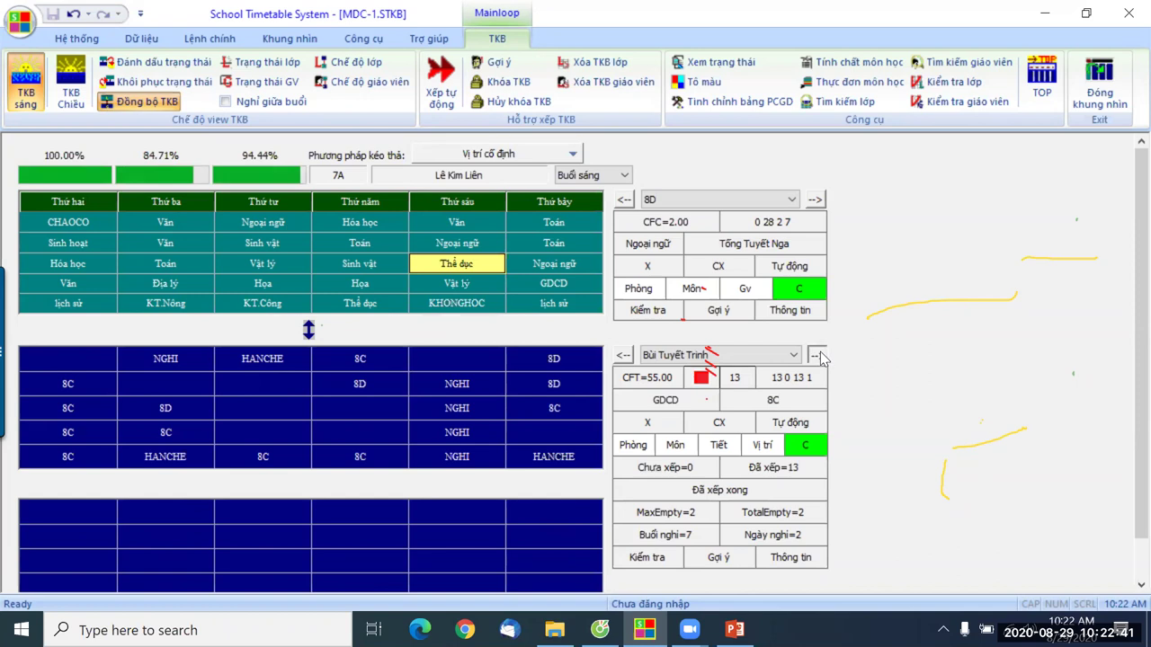
click(817, 355)
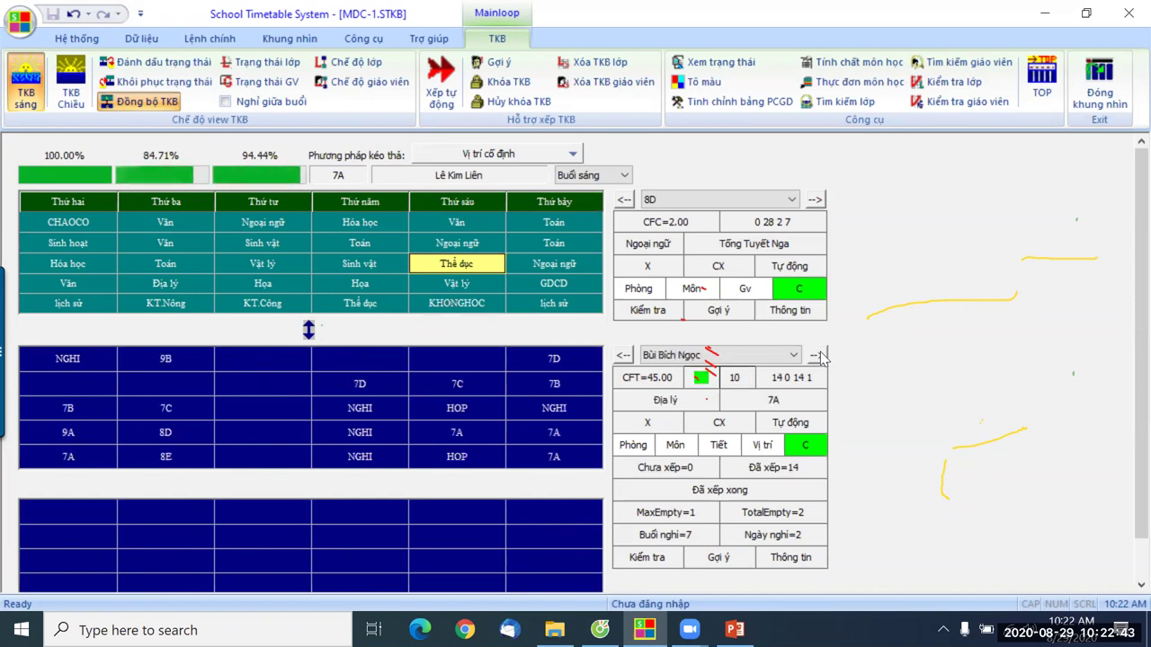
click(817, 355)
click(816, 356)
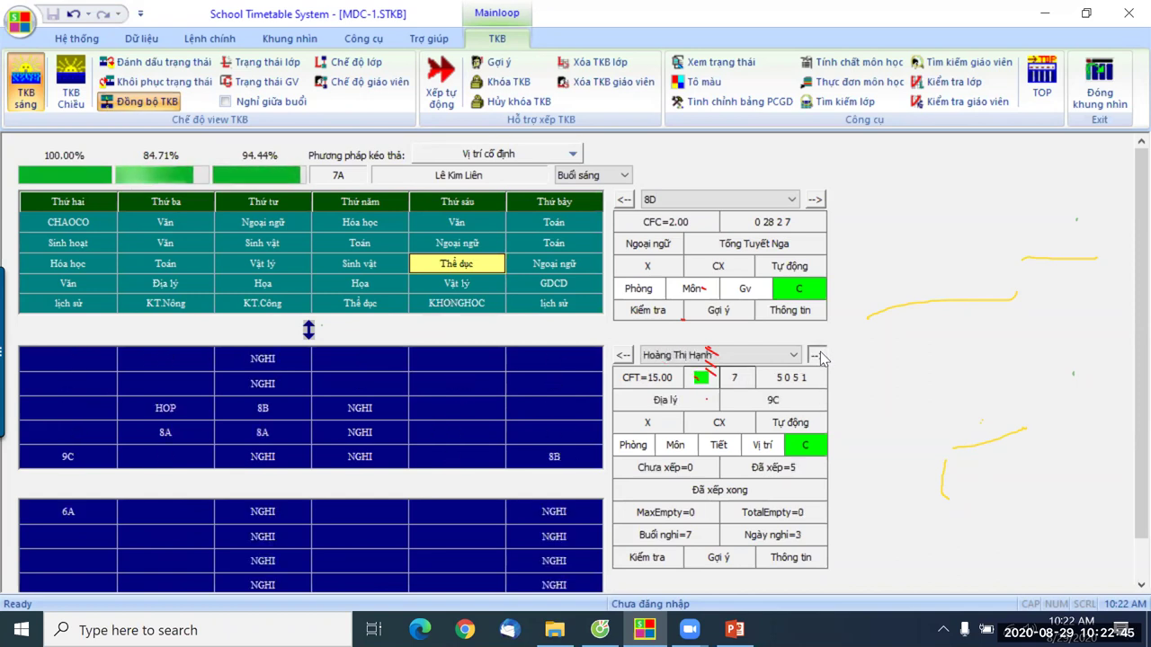
click(816, 356)
click(816, 355)
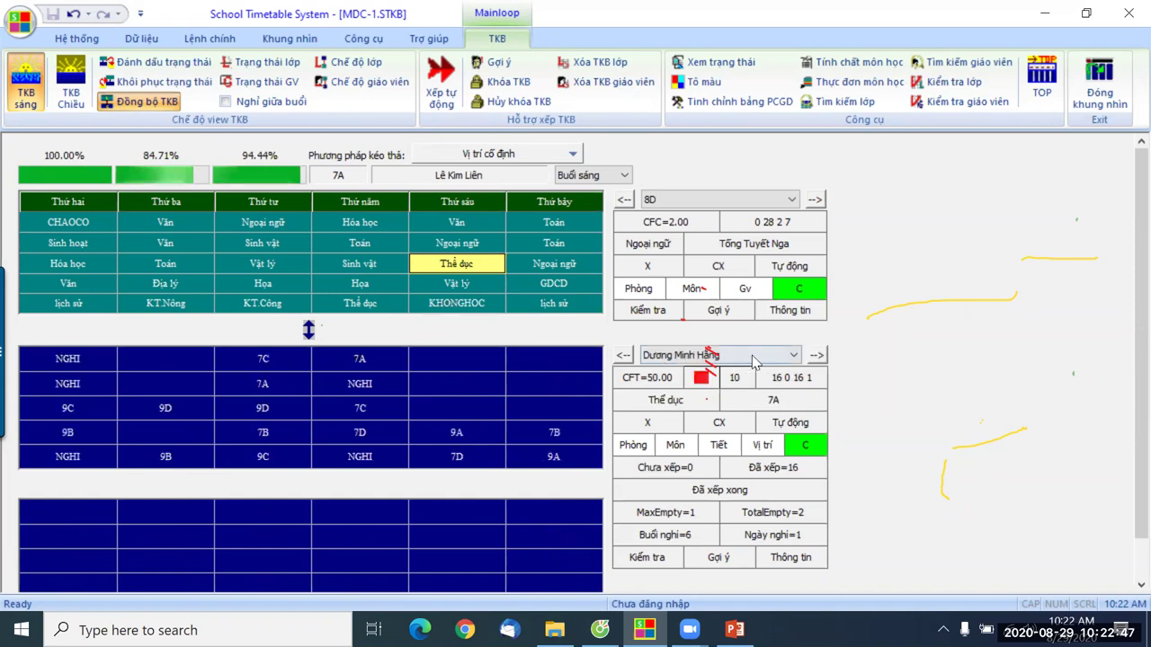
click(789, 355)
click(698, 148)
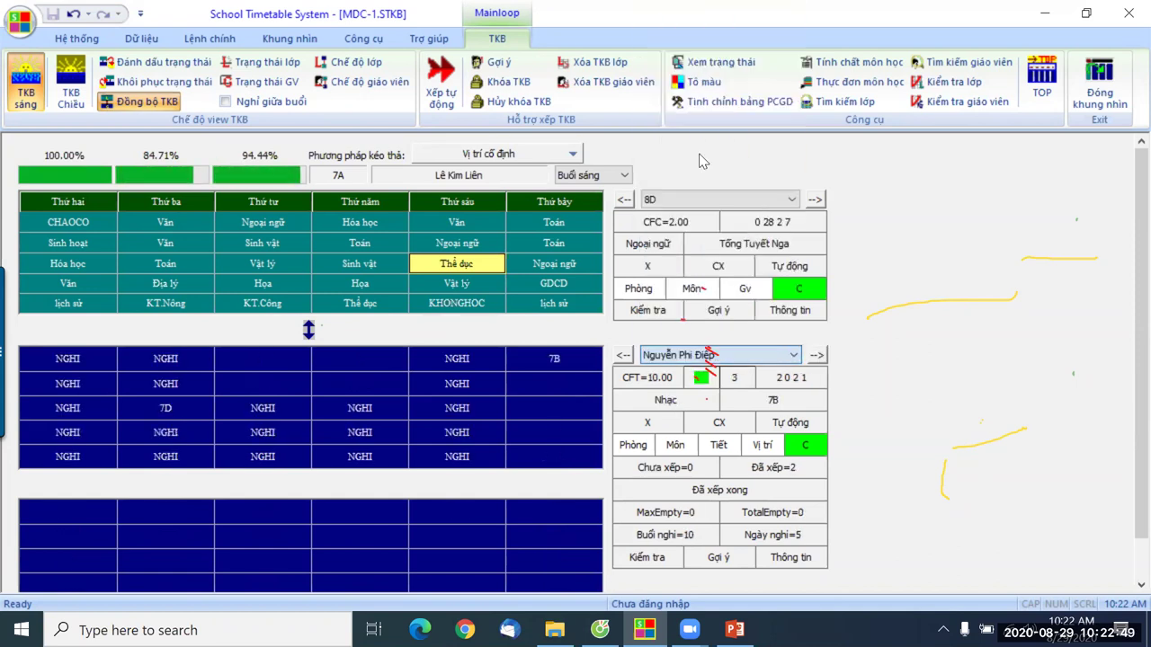
Return to the Sinh vật teacher and select class 8A's Saturday period-3 lesson
click(816, 356)
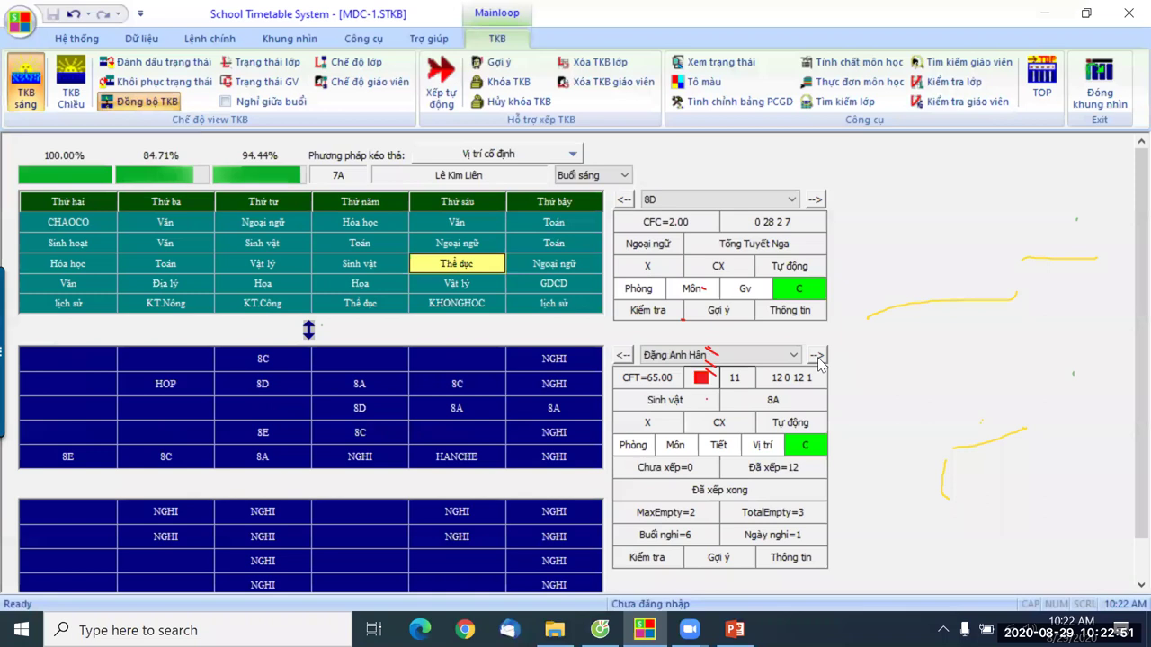
click(816, 356)
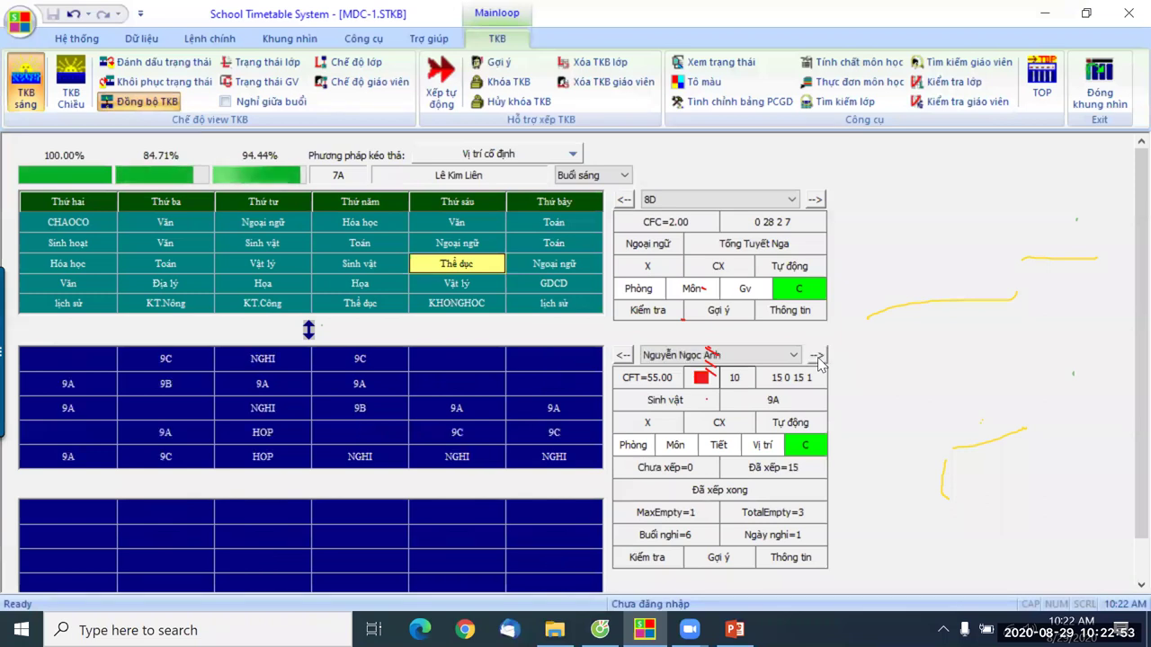
click(624, 356)
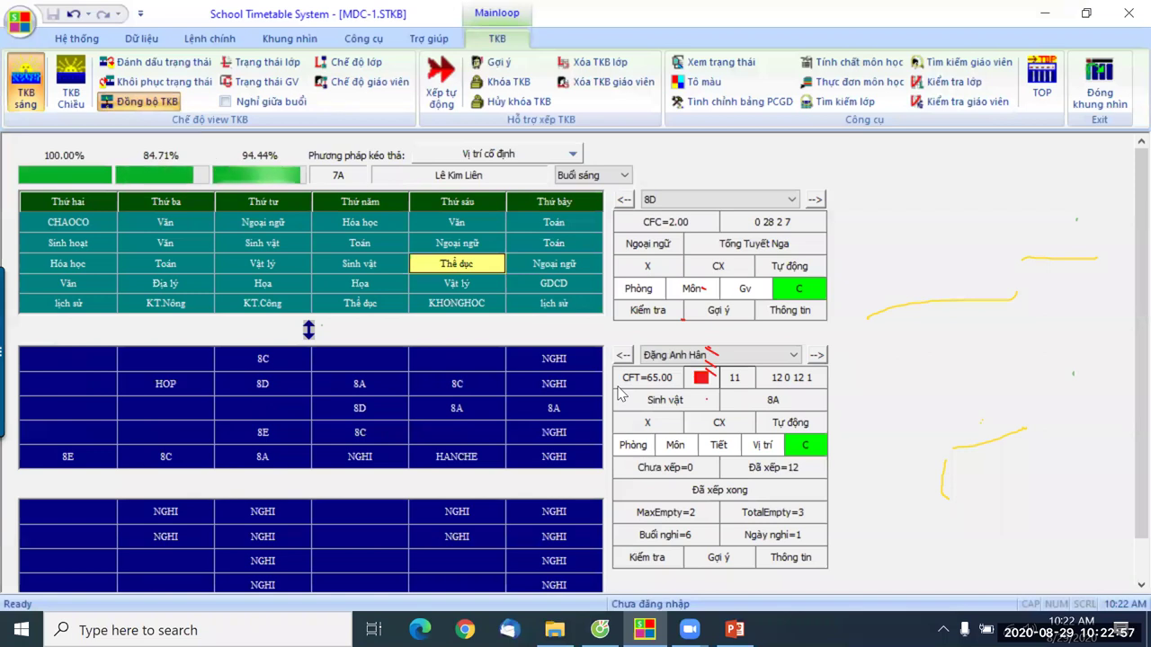
click(551, 419)
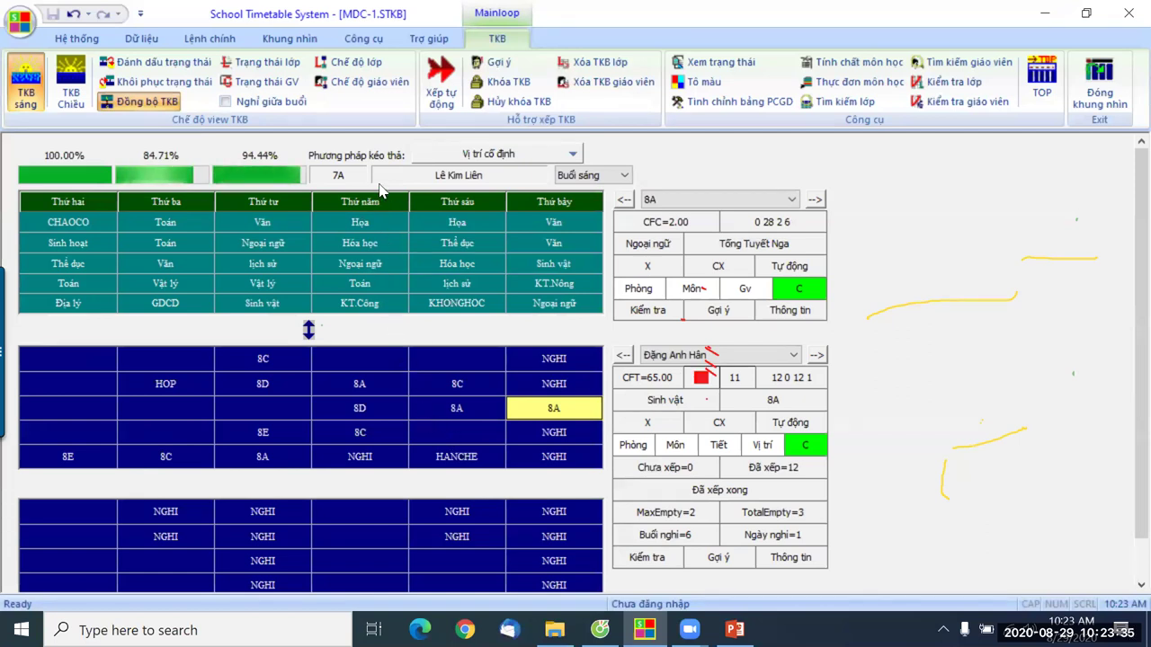
Open the Phương pháp kéo thả dropdown to list the drag adjustment methods
click(490, 156)
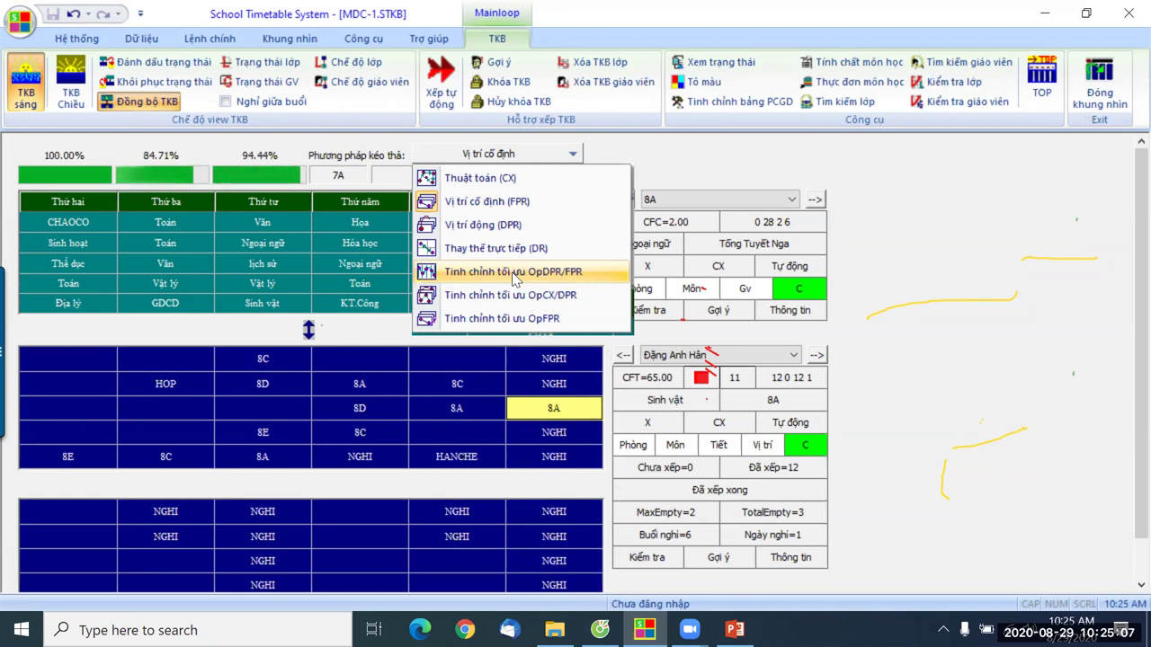
Set the drag method to Tinh chỉnh tối ưu OpDPR/FPR and show the 8A lesson's possible slots
click(515, 278)
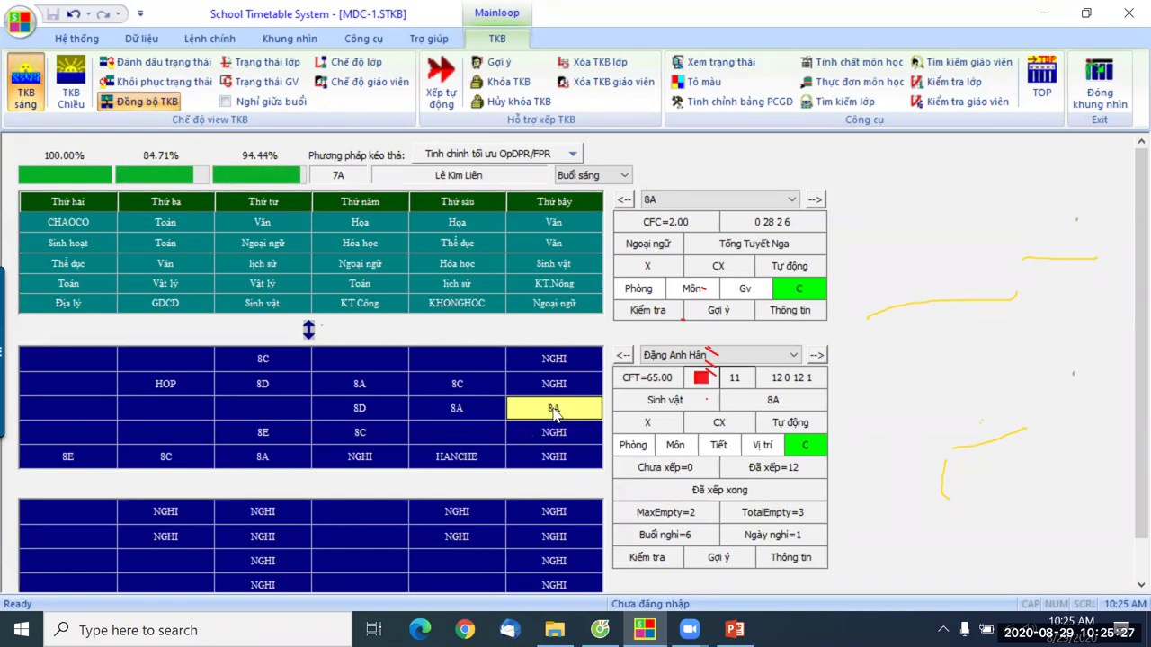
click(556, 411)
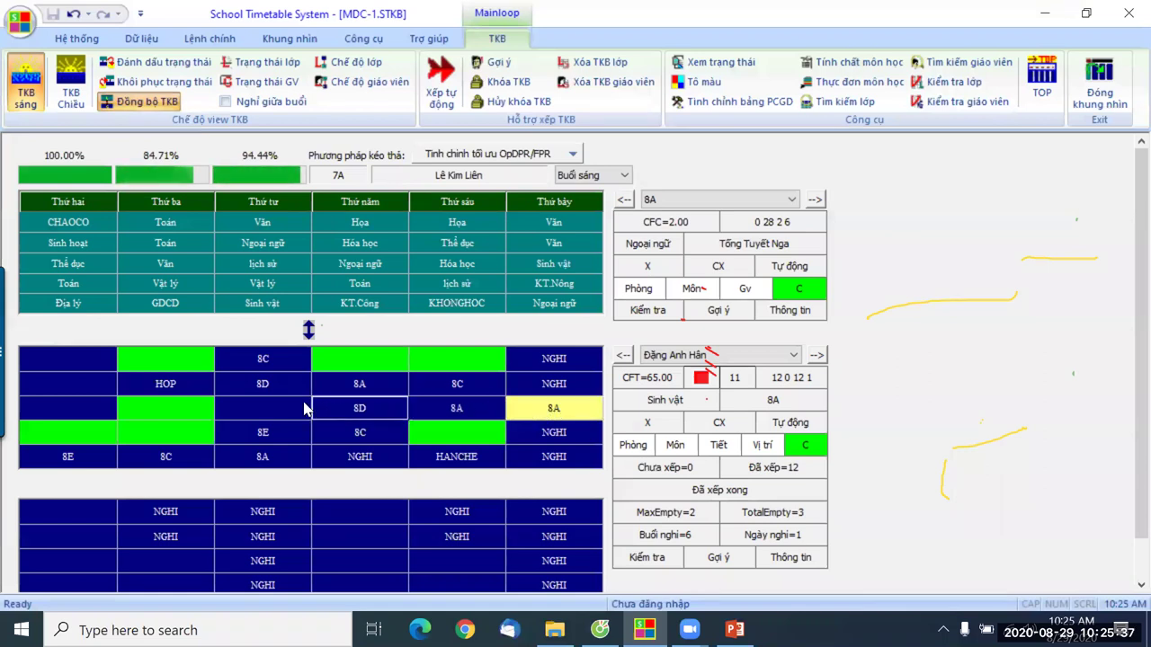
Request the OpDPR/FPR proposal to move 8A's Sinh vật lesson to Tuesday period 4
click(171, 439)
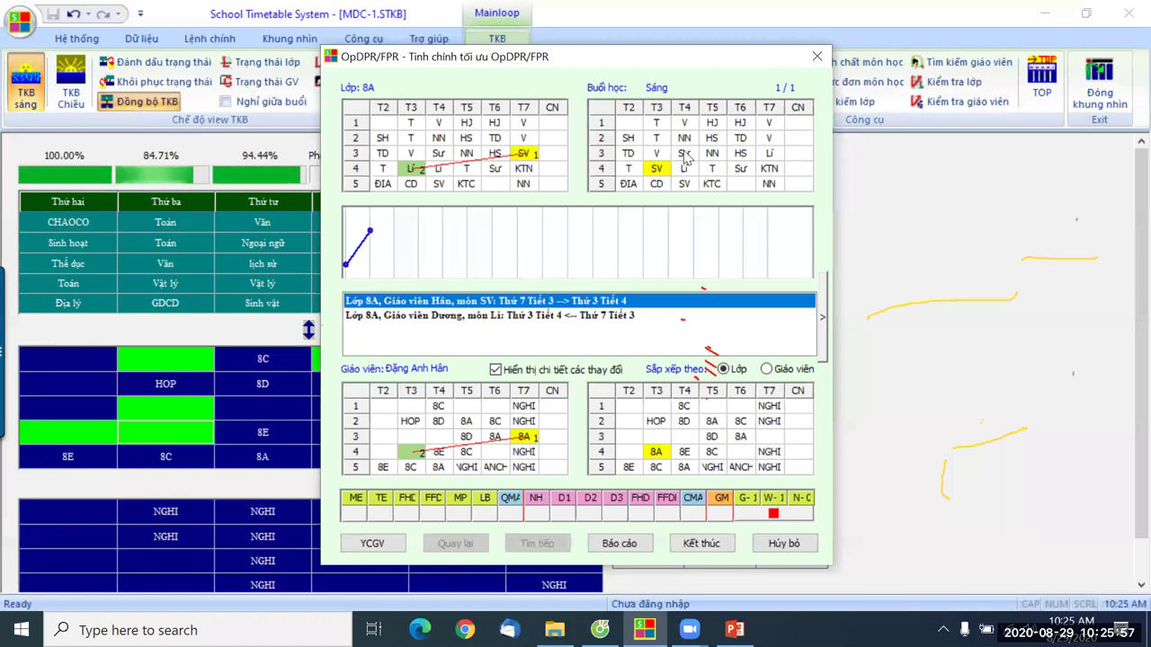
click(470, 140)
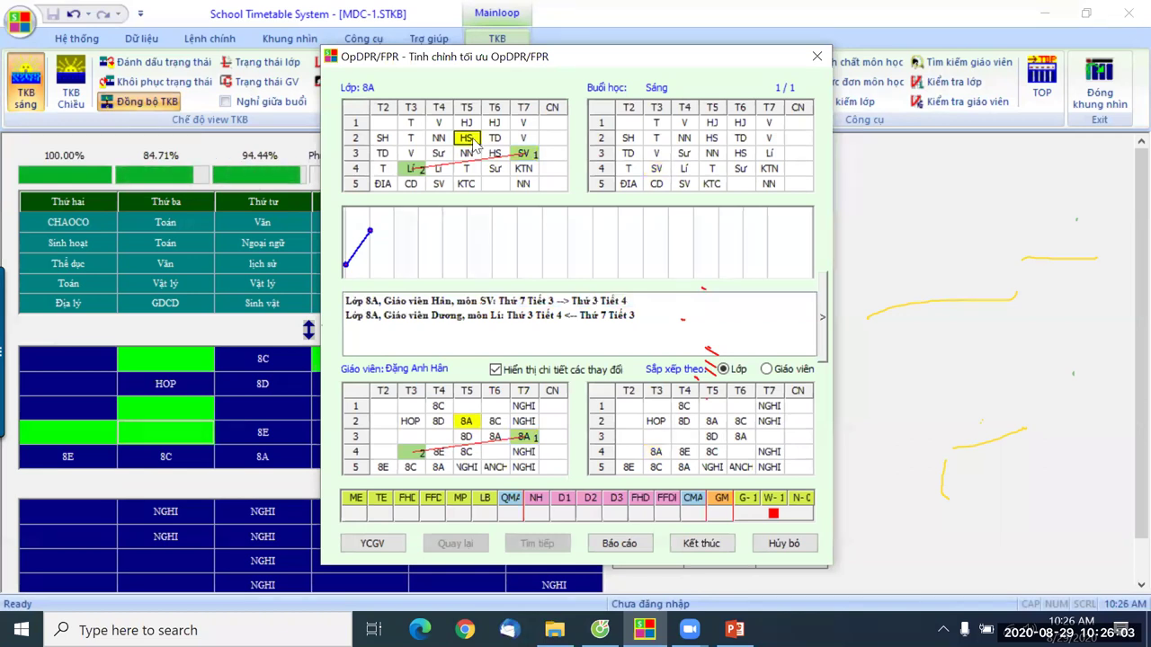
click(441, 305)
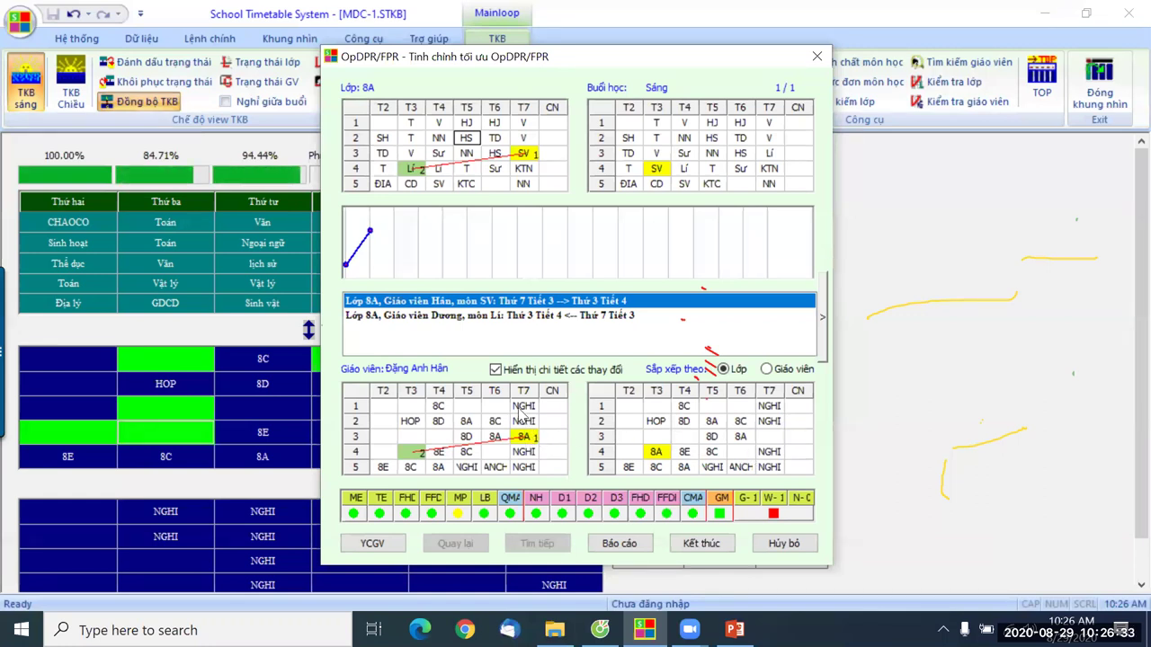
click(548, 317)
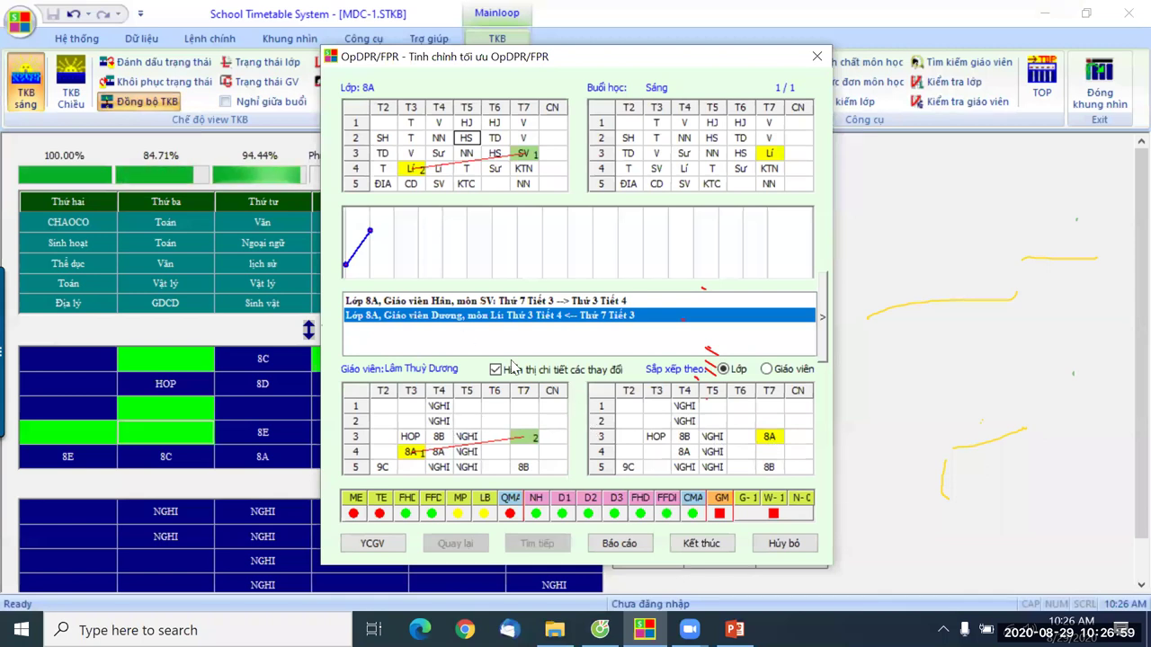
click(450, 306)
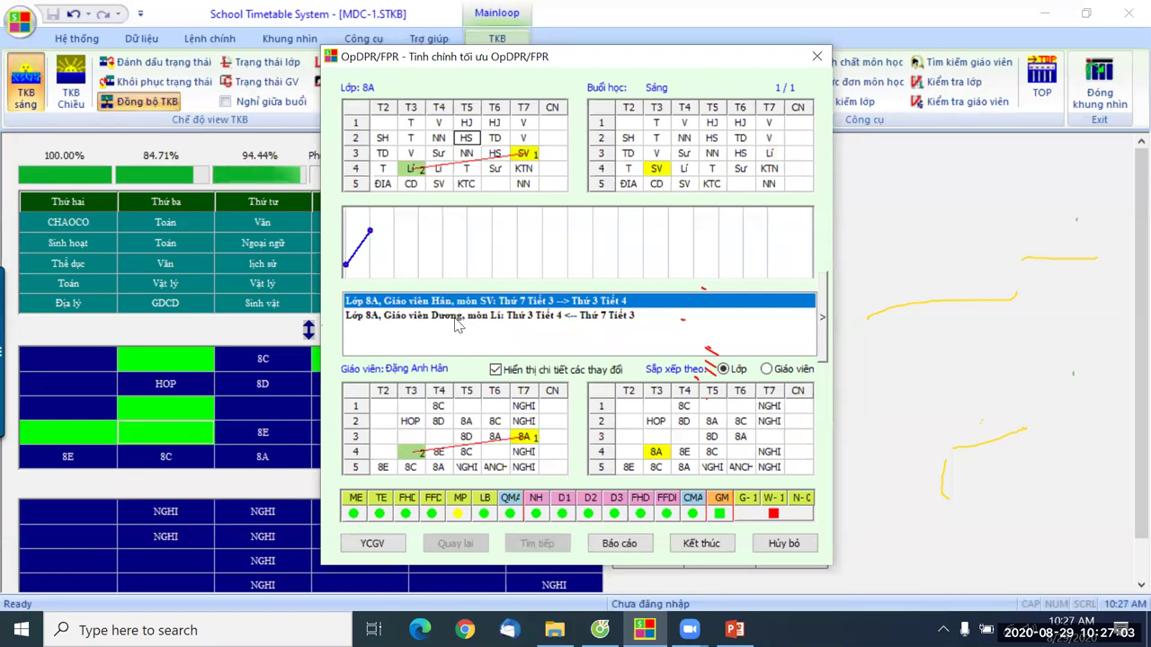
click(456, 316)
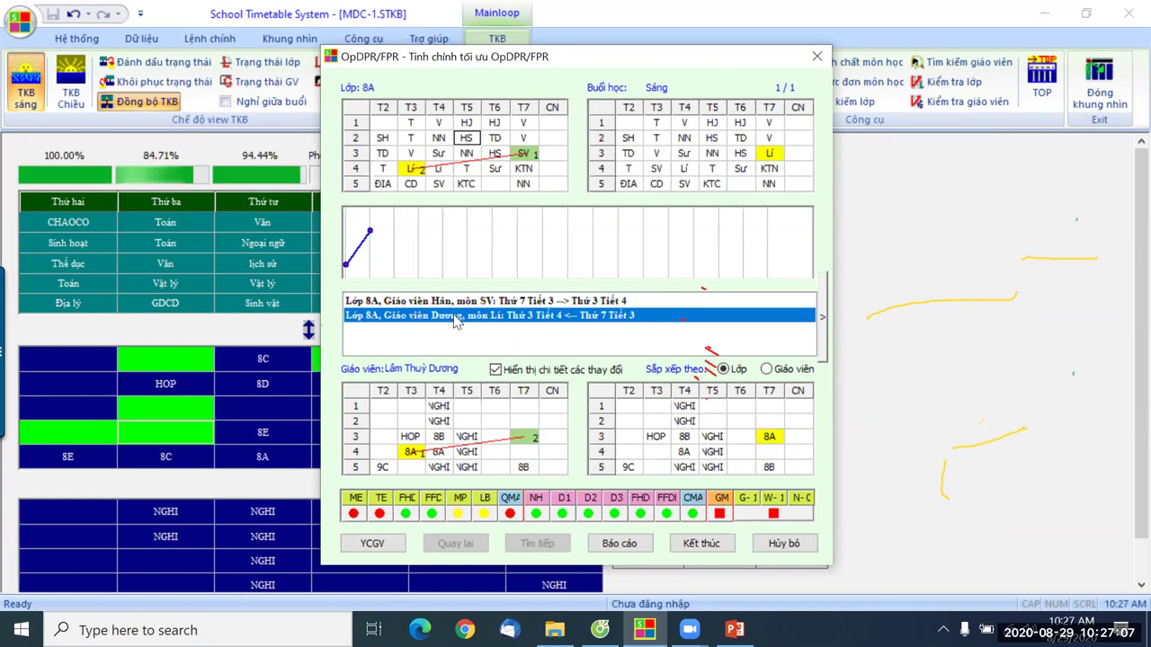
Accept the swap putting 8A's Sinh vật on Tuesday period 4, then return to PowerPoint
click(701, 542)
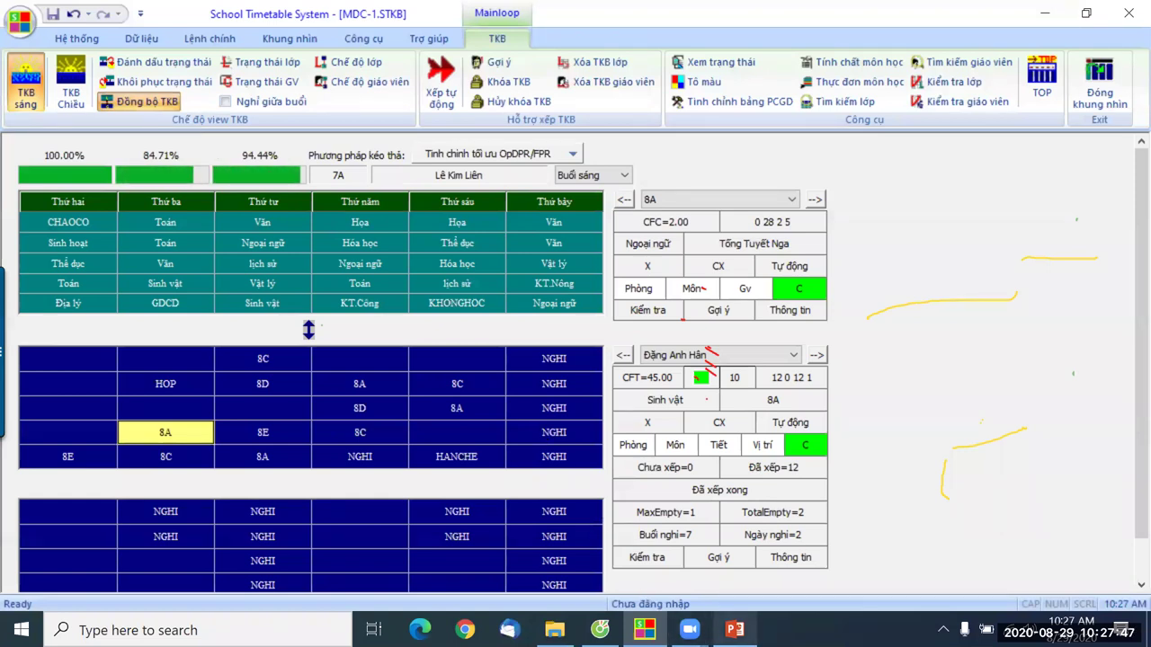
key(alt+Tab)
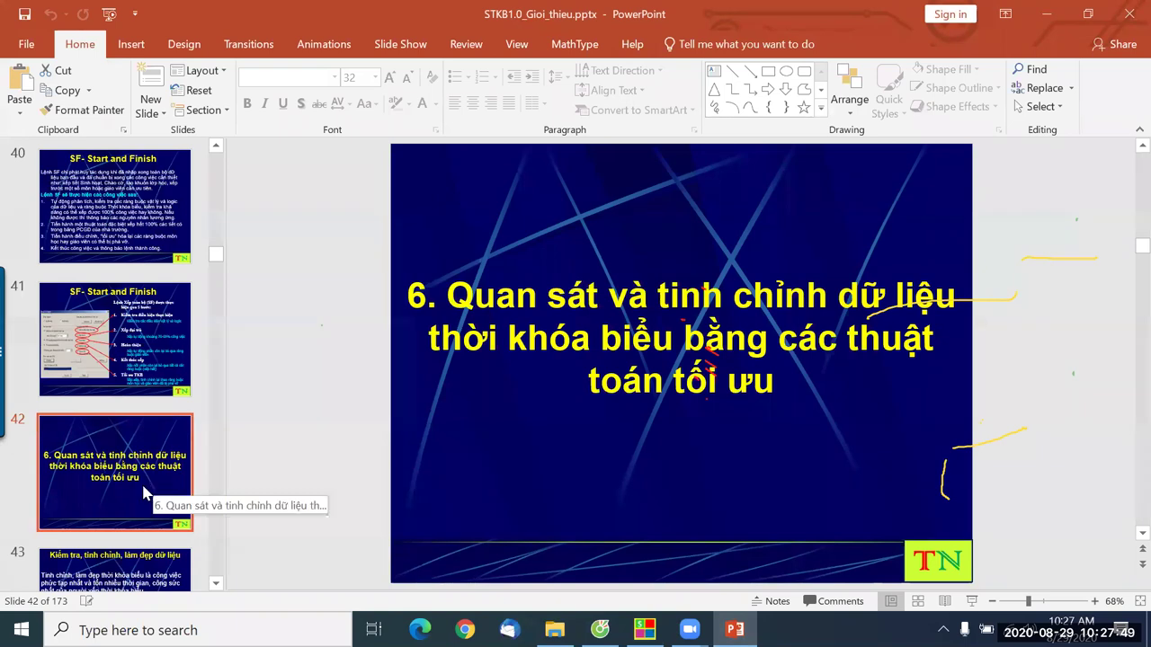
Go to slide 52 on printing and reporting timetable data in the thumbnail pane
scroll(151, 483, down, 5)
scroll(149, 486, down, 3)
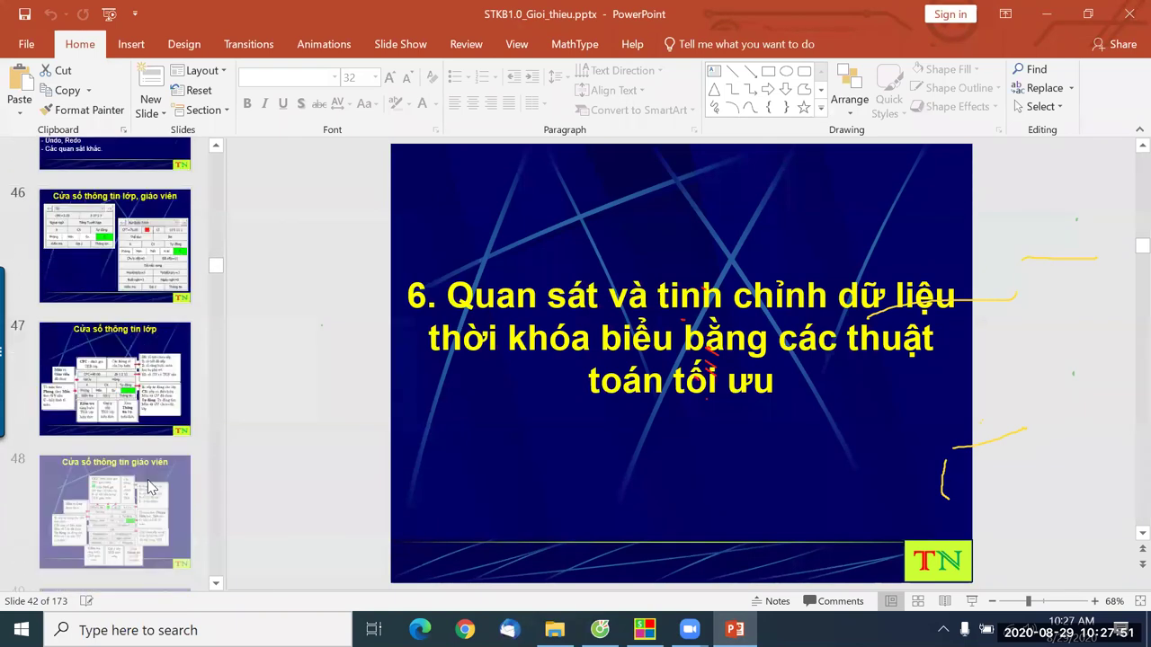
scroll(147, 326, up, 2)
scroll(146, 326, down, 5)
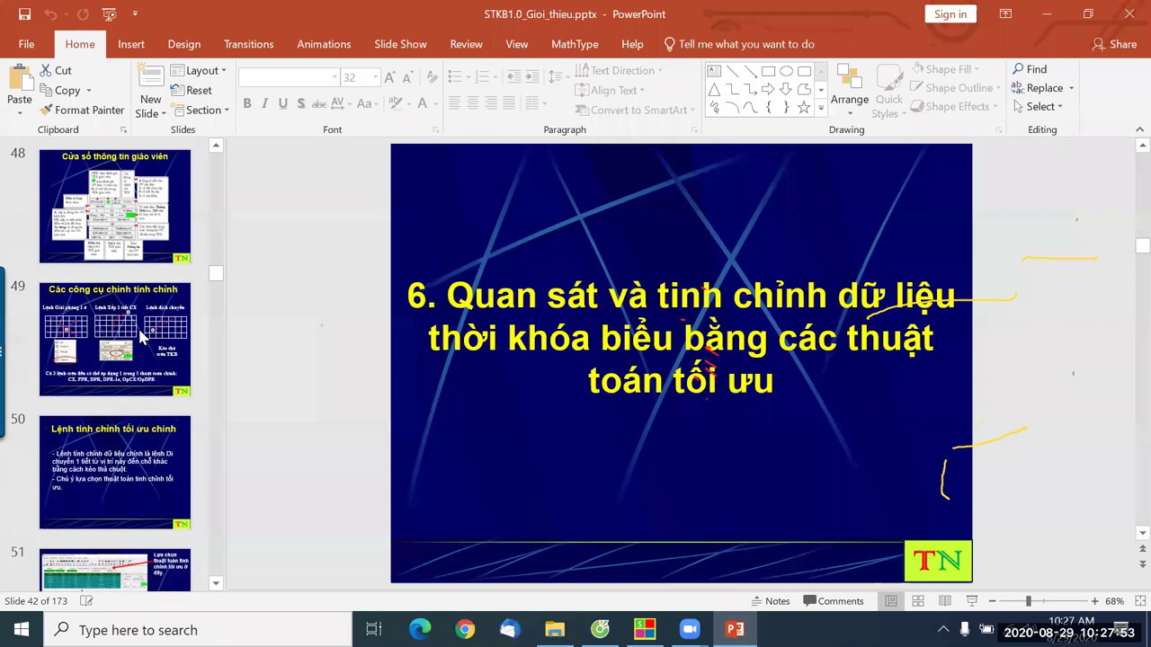
click(144, 416)
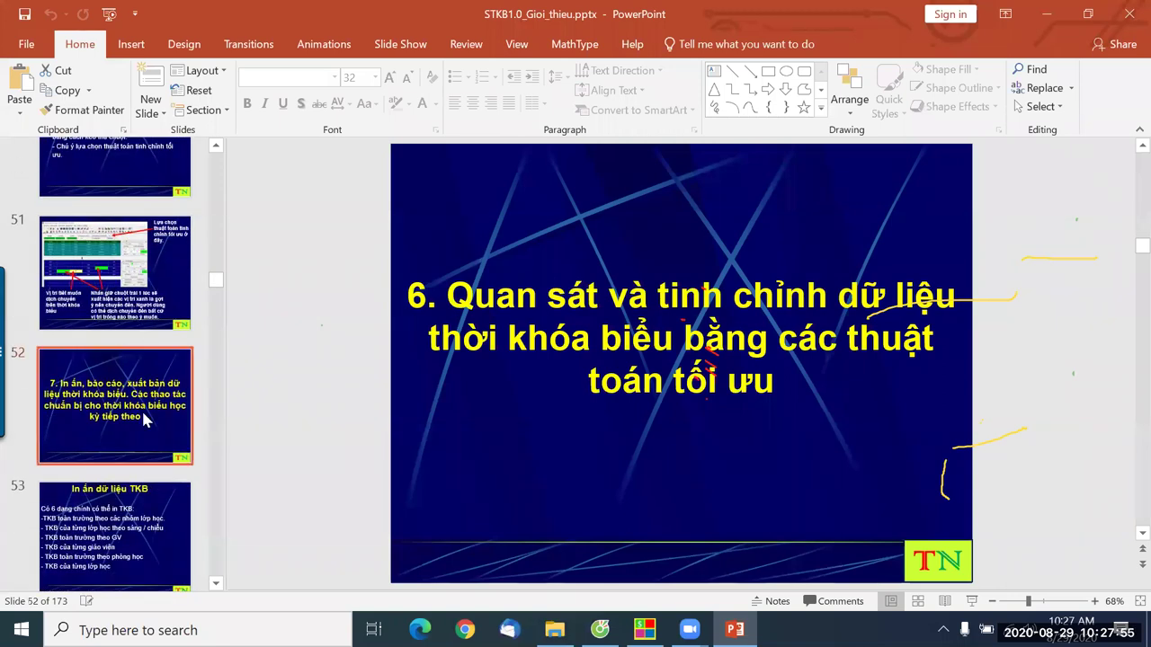
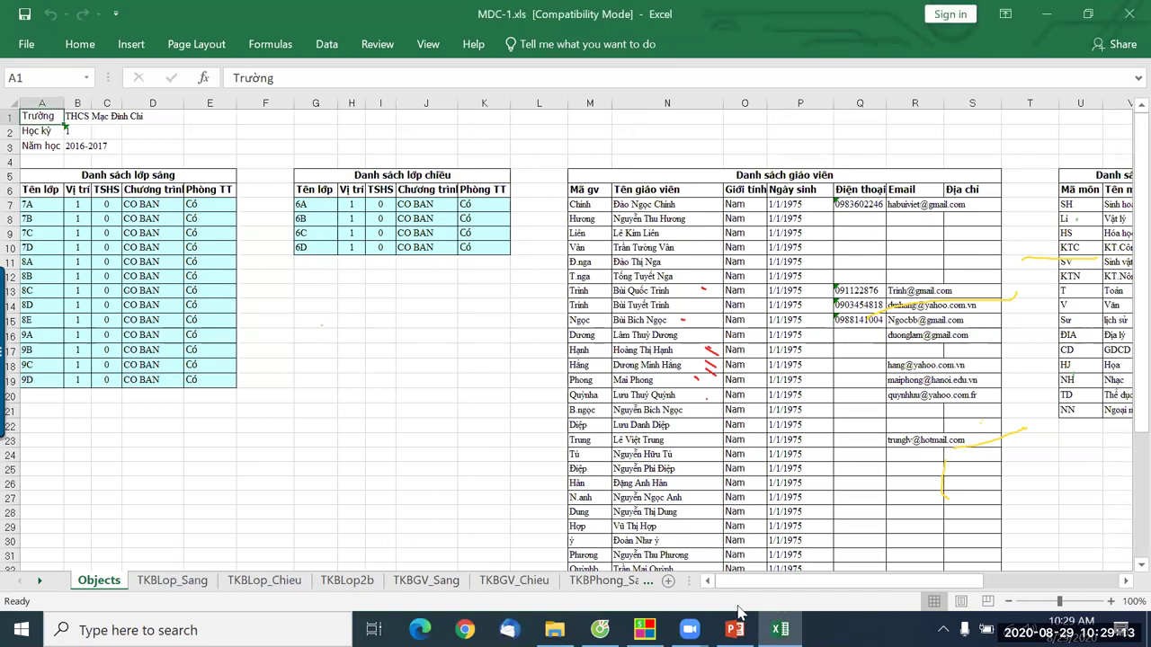
Look through the TKBLop_Sang, TKBLop_Chieu and TKBLop2b class timetable sheets
drag(781, 583, 692, 589)
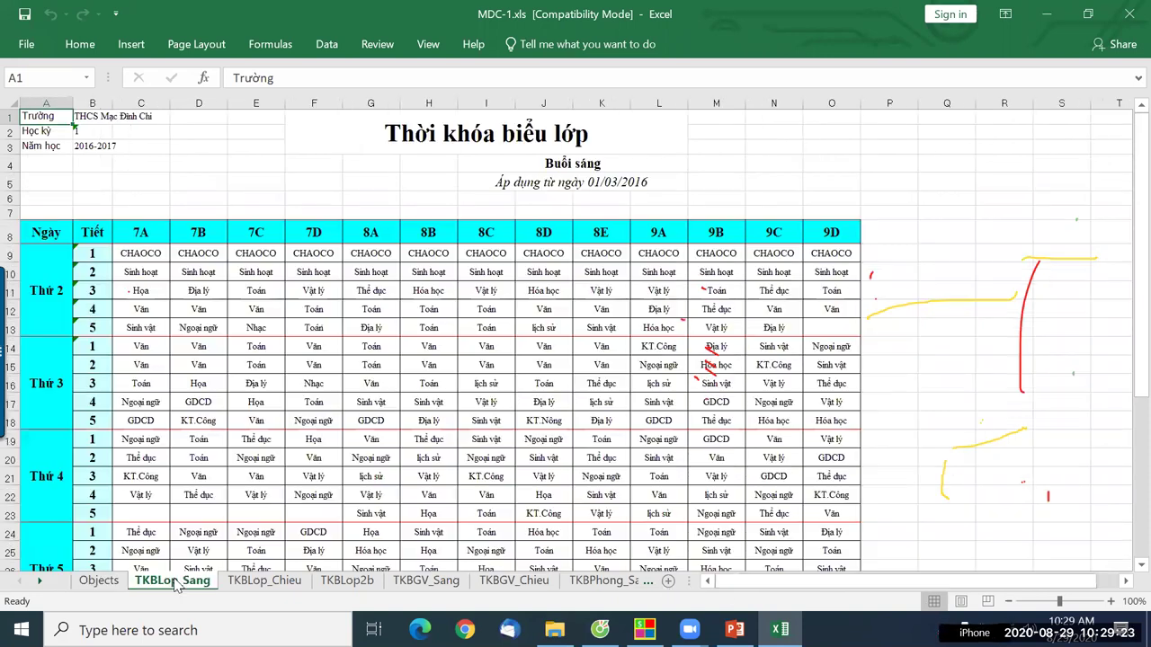
click(176, 581)
scroll(486, 331, down, 5)
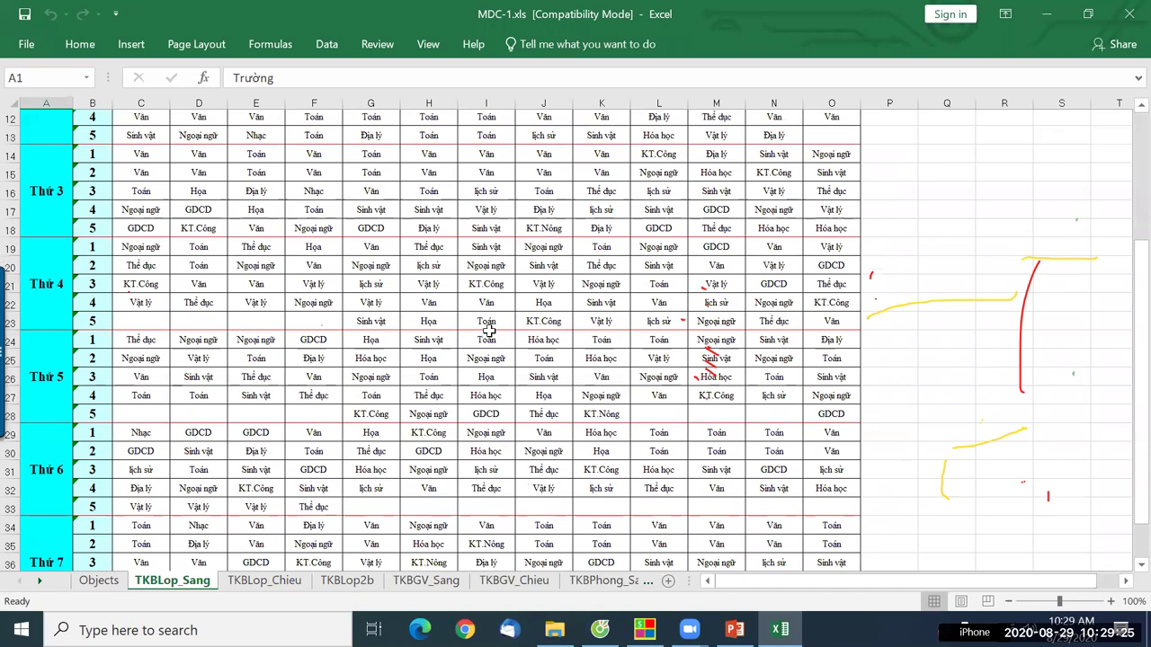
scroll(486, 331, up, 5)
scroll(485, 334, down, 6)
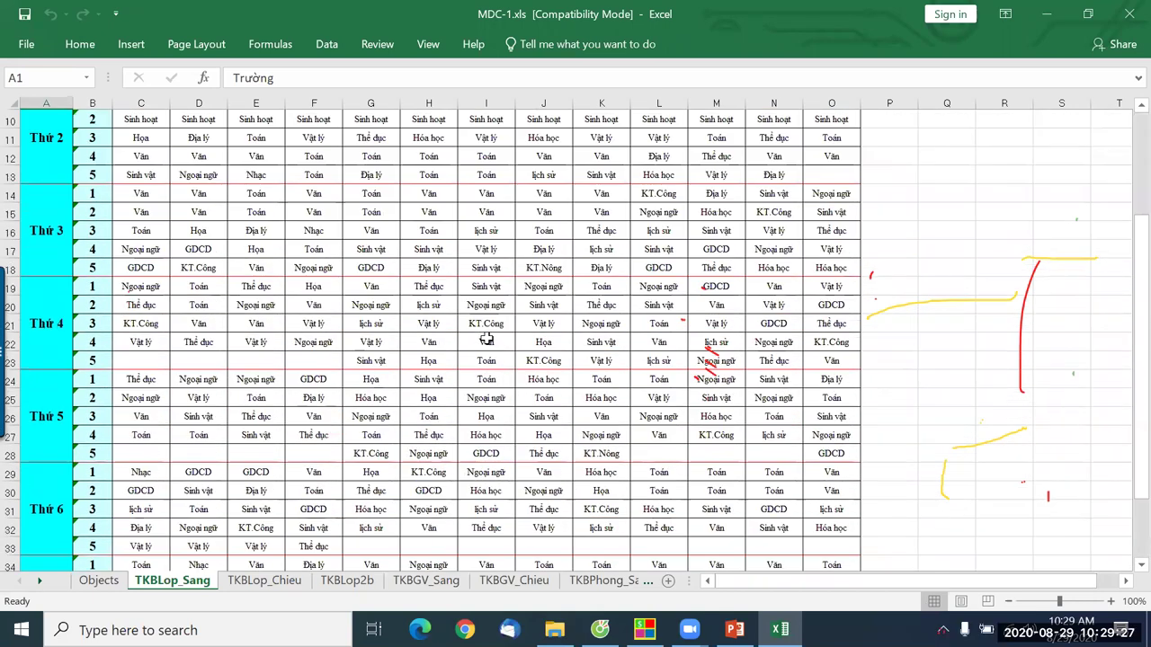
click(259, 581)
scroll(301, 306, down, 6)
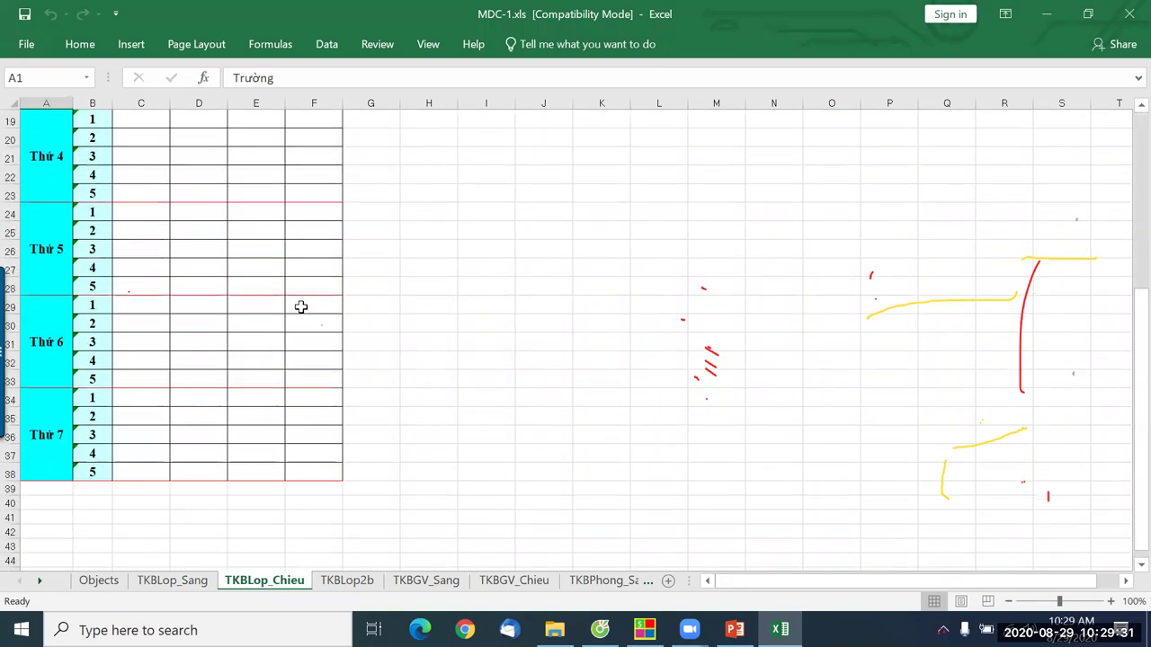
click(349, 581)
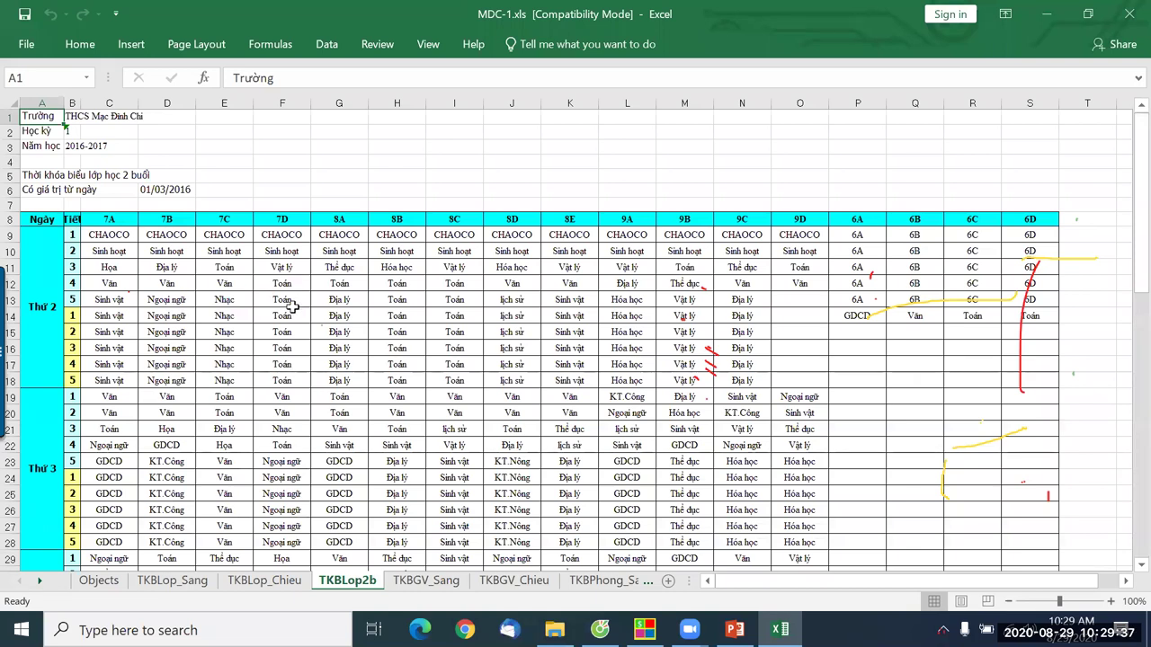
scroll(251, 396, down, 1)
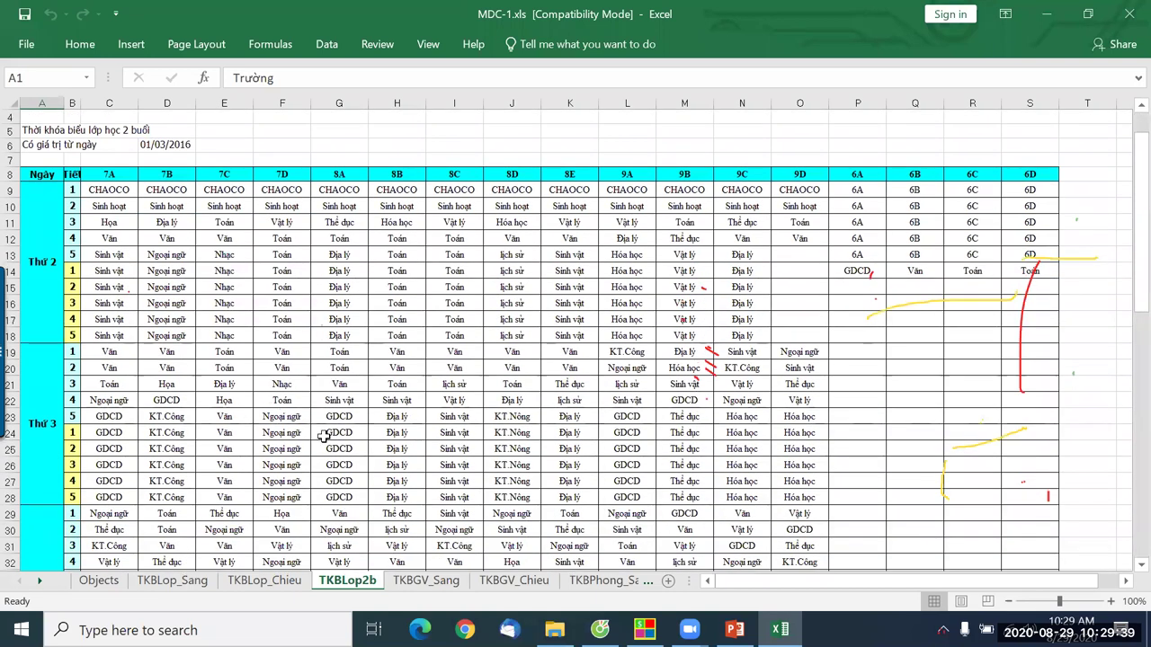
Look through the TKBGV_Sang and TKBGV_Chieu teacher timetables, then scroll the sheet tabs right
click(430, 581)
scroll(452, 281, down, 5)
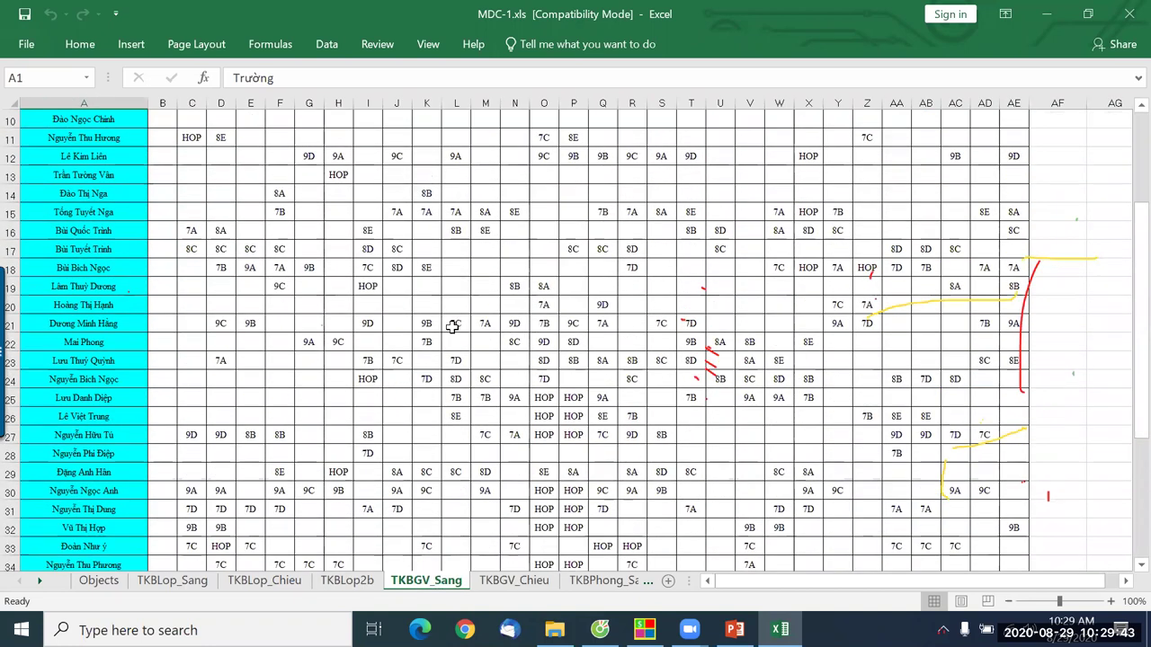
click(513, 581)
scroll(473, 295, down, 4)
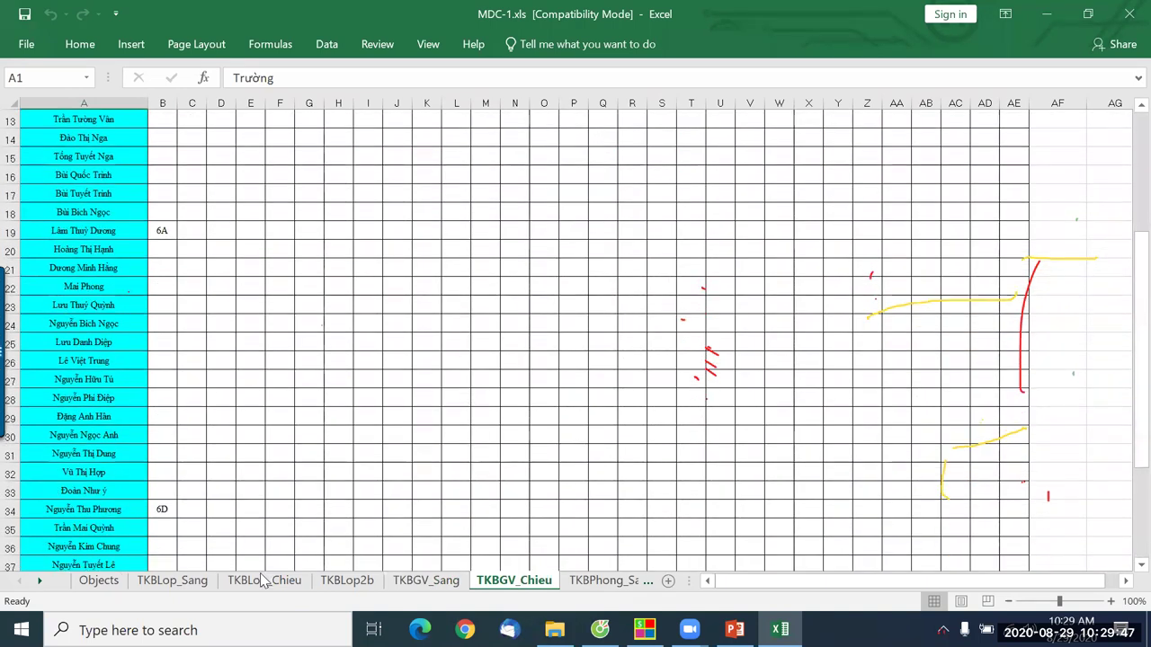
click(40, 582)
click(39, 582)
click(40, 581)
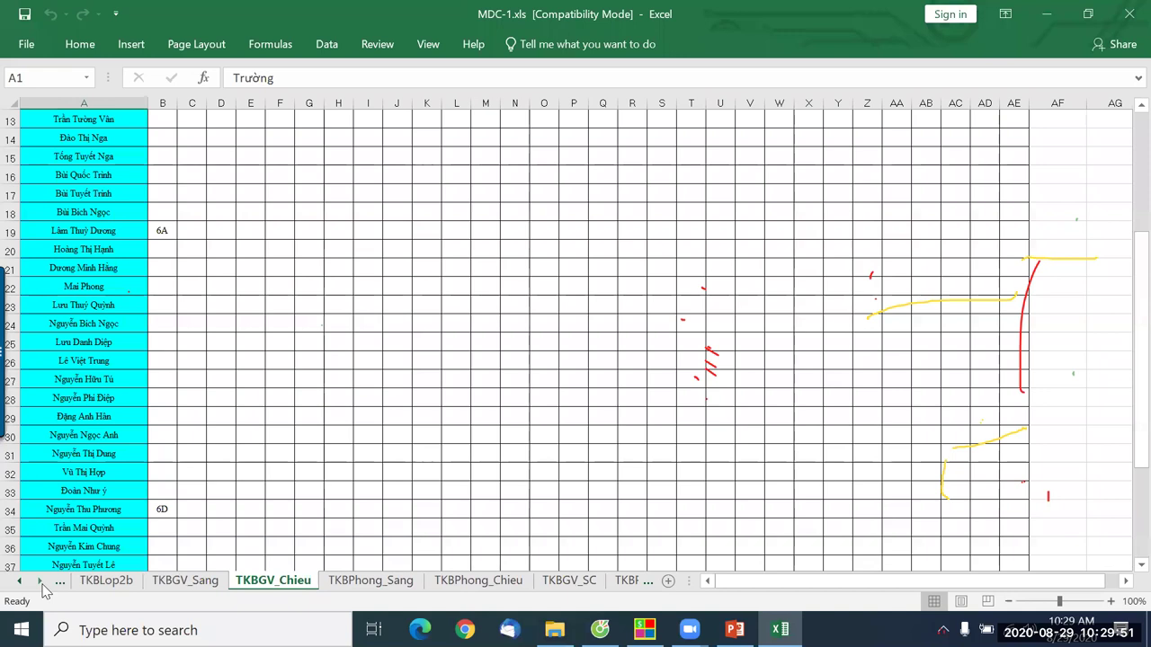
Review the combined TKBGV_SC teacher timetable, then scroll the sheet tabs further right
click(560, 583)
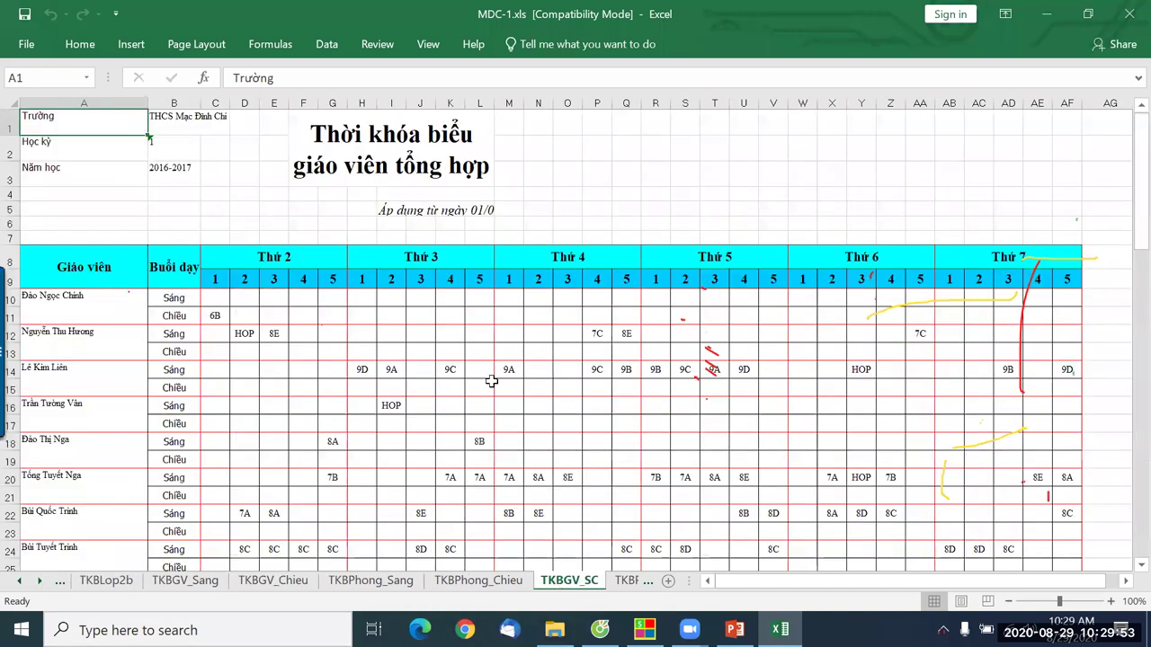
scroll(494, 285, down, 3)
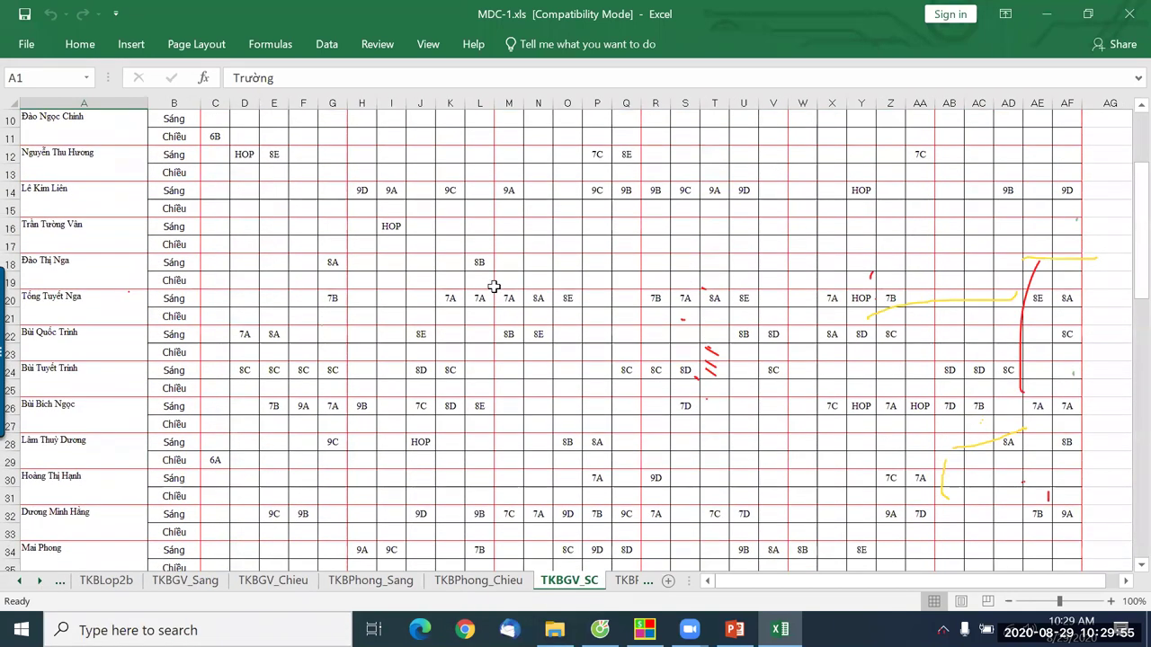
scroll(494, 286, up, 1)
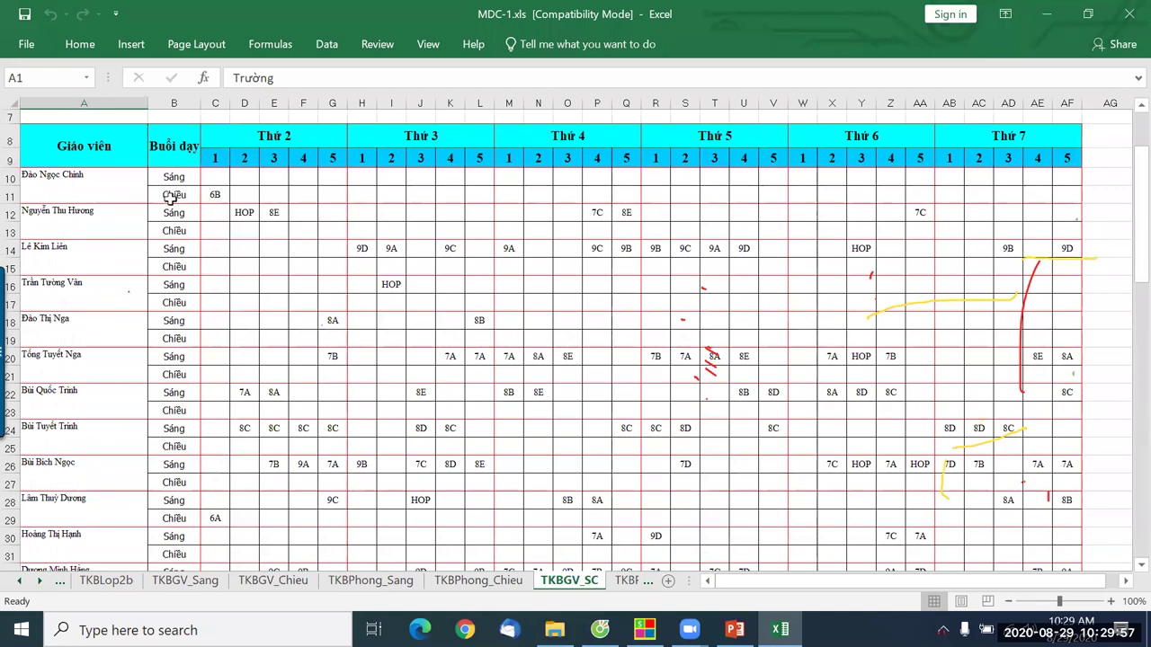
scroll(493, 423, down, 1)
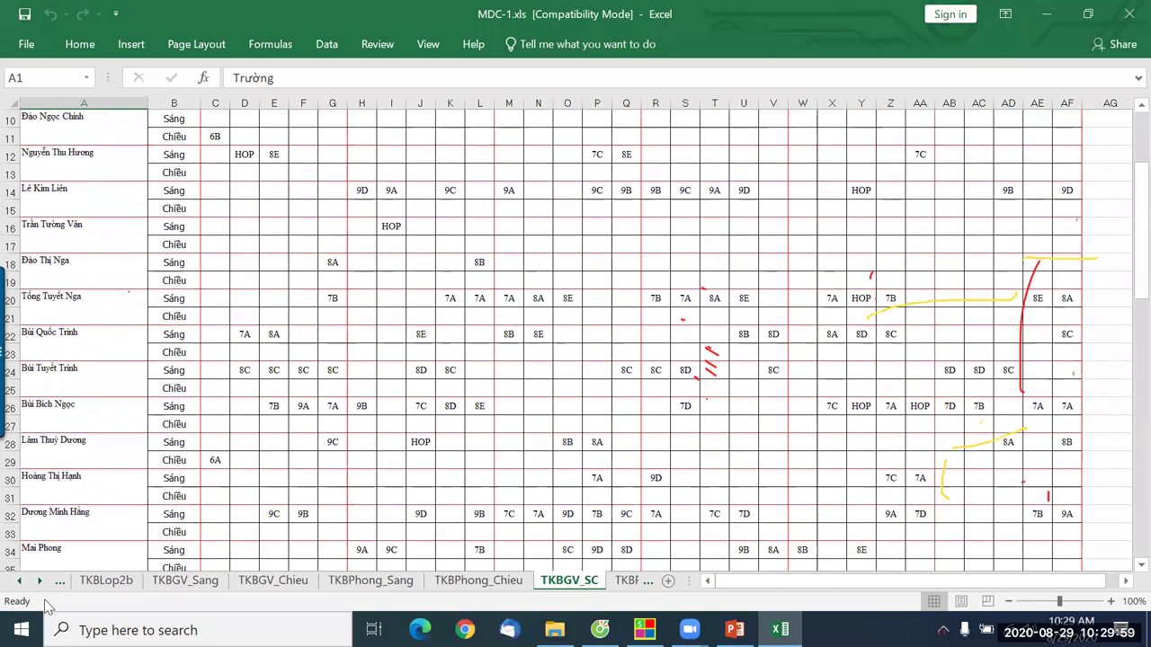
click(40, 583)
click(40, 582)
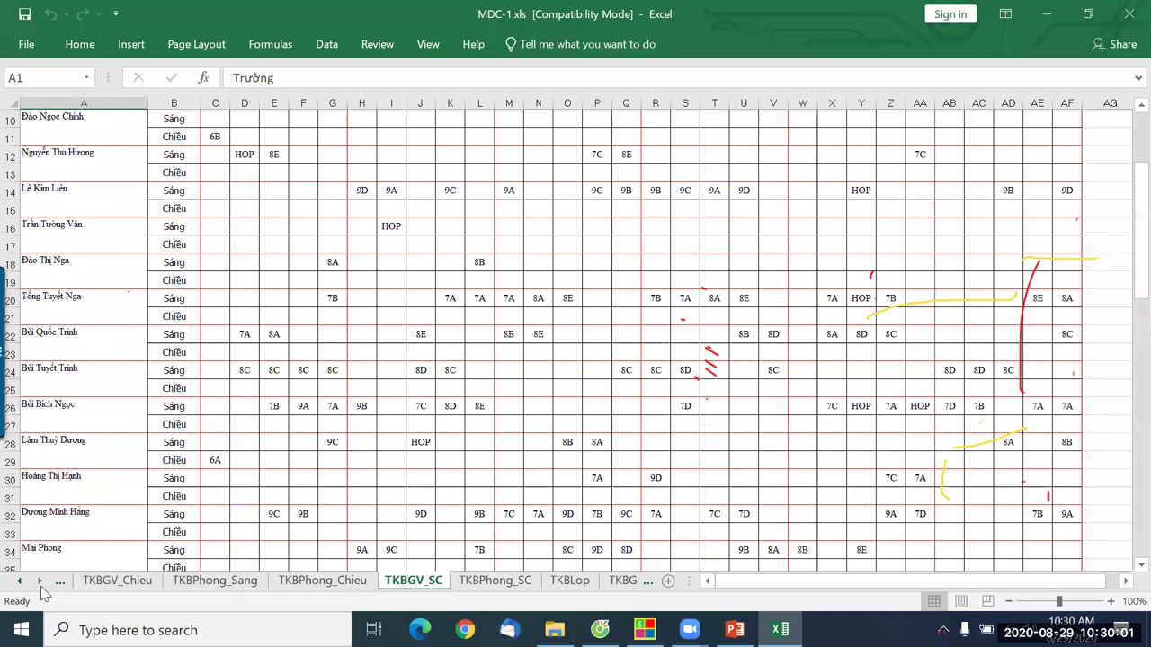
click(39, 583)
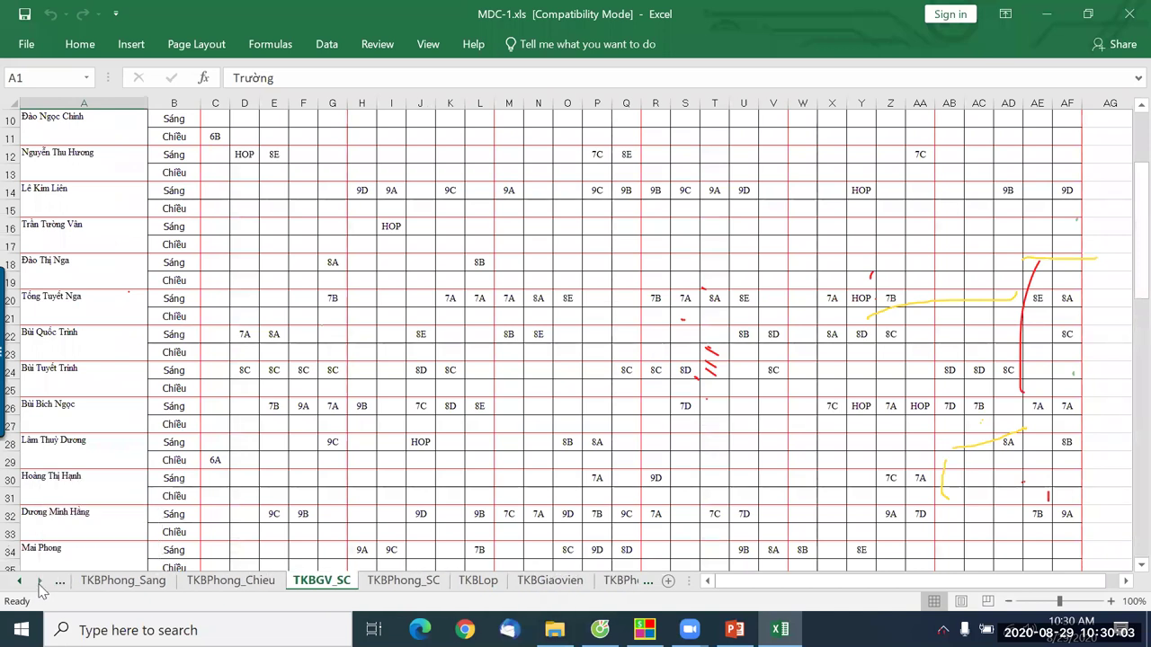
click(39, 583)
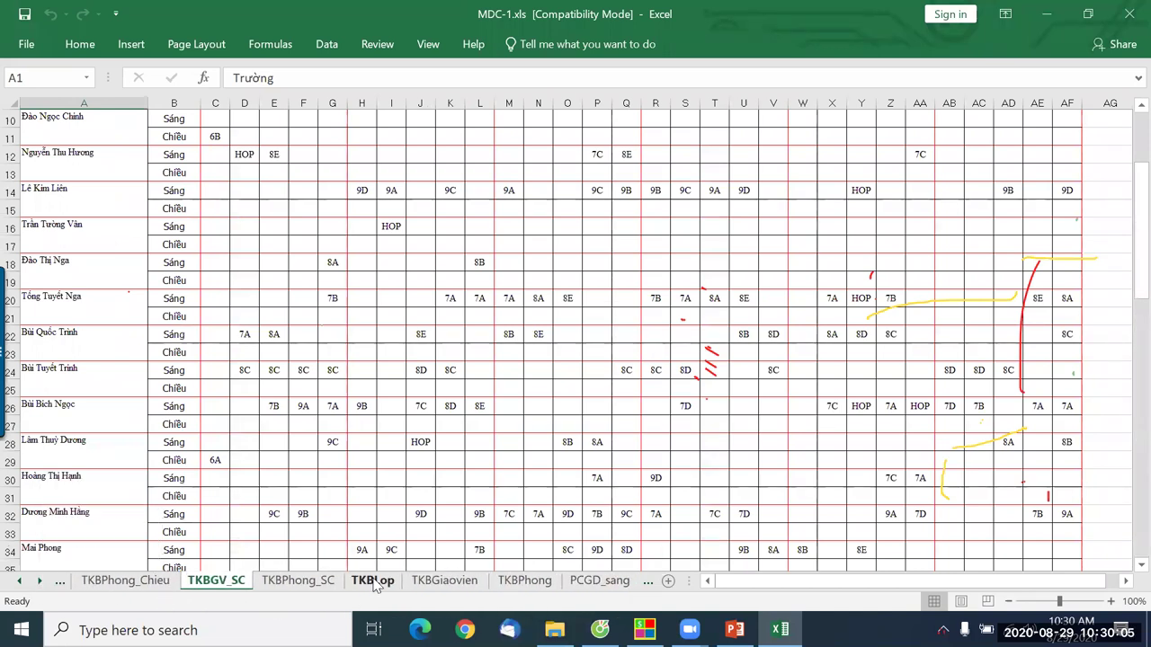
Scroll through the TKBLop per-class and TKBGiaovien per-teacher timetable sheets
click(372, 581)
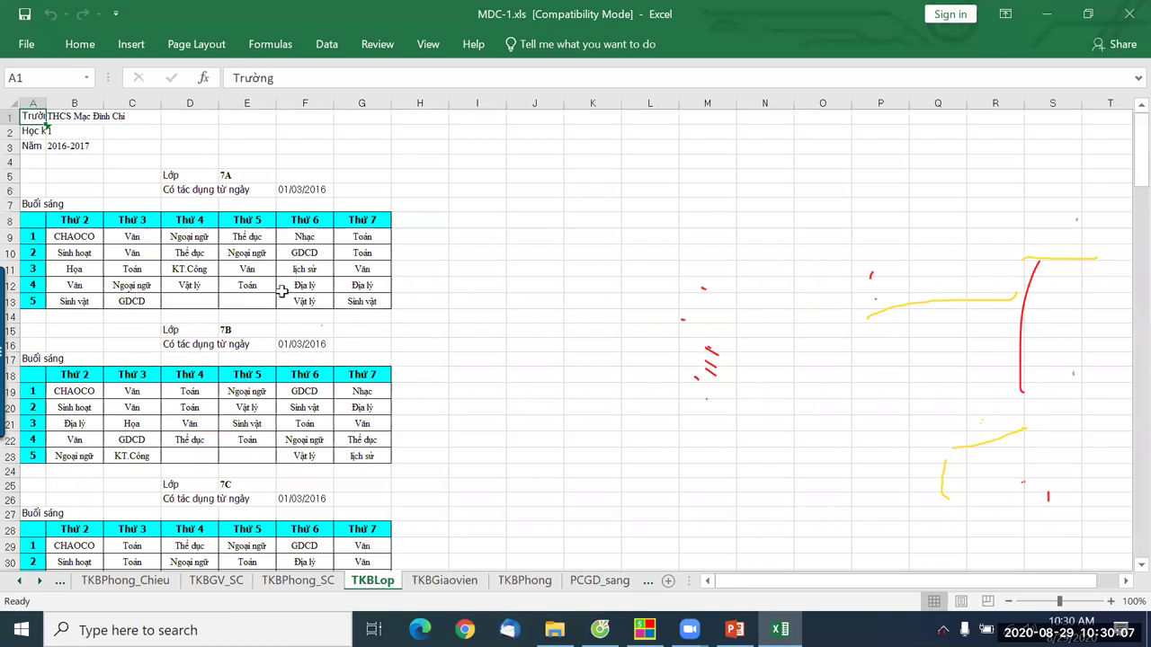
scroll(281, 290, down, 3)
scroll(281, 290, down, 5)
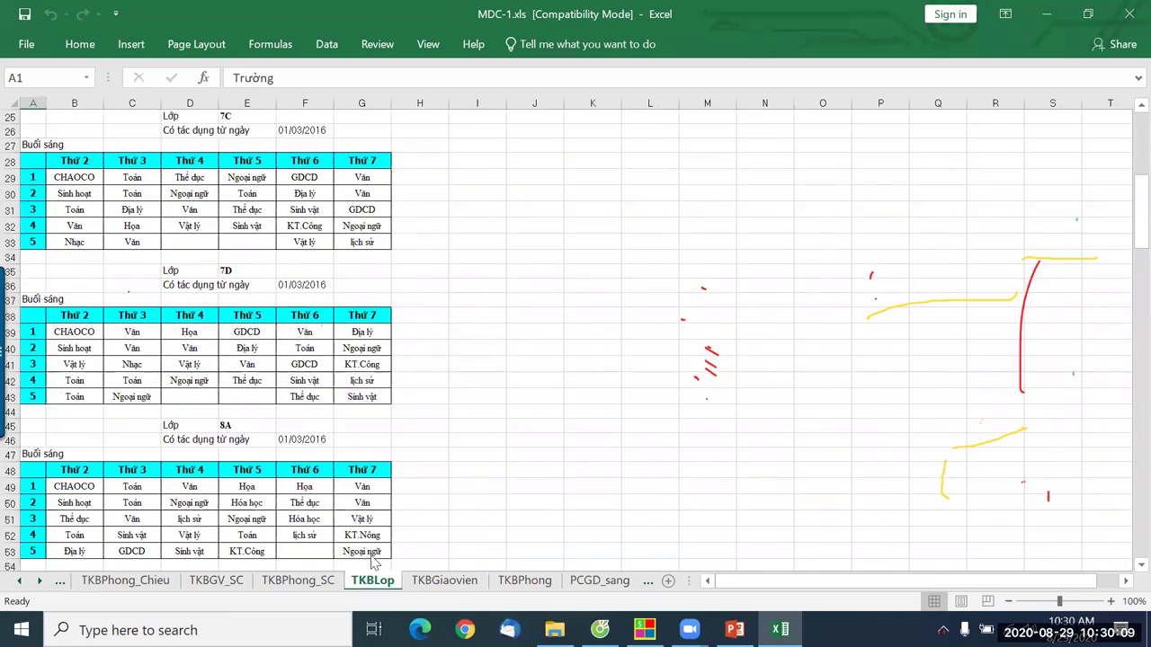
click(458, 585)
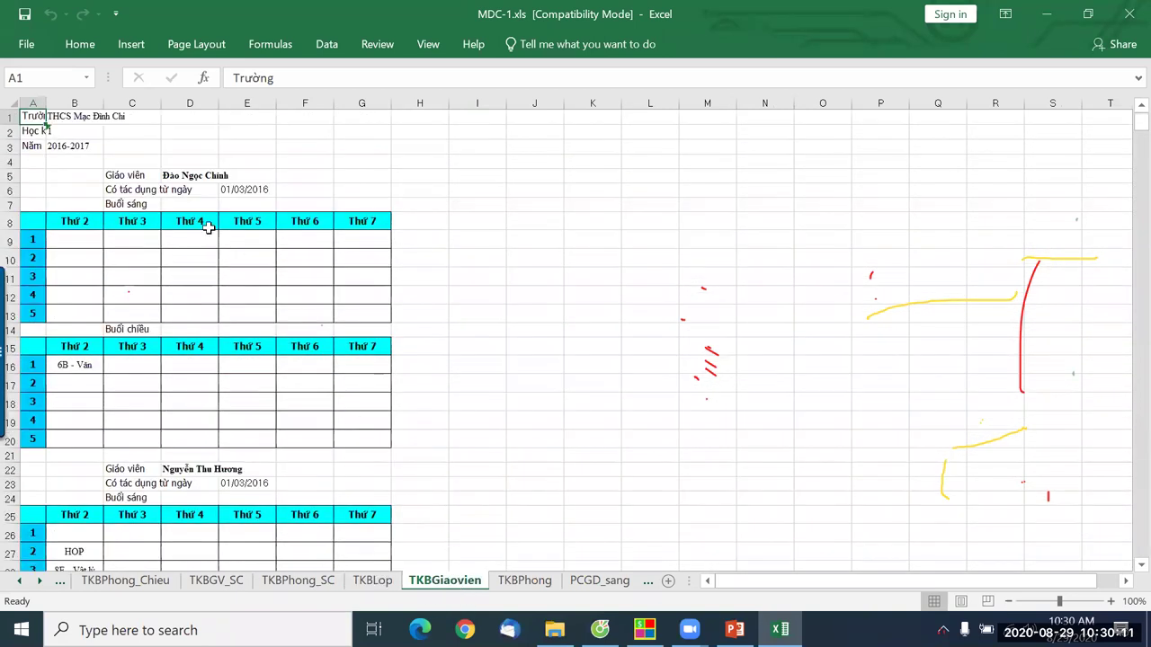
scroll(208, 228, down, 1)
scroll(202, 231, down, 2)
scroll(198, 234, up, 1)
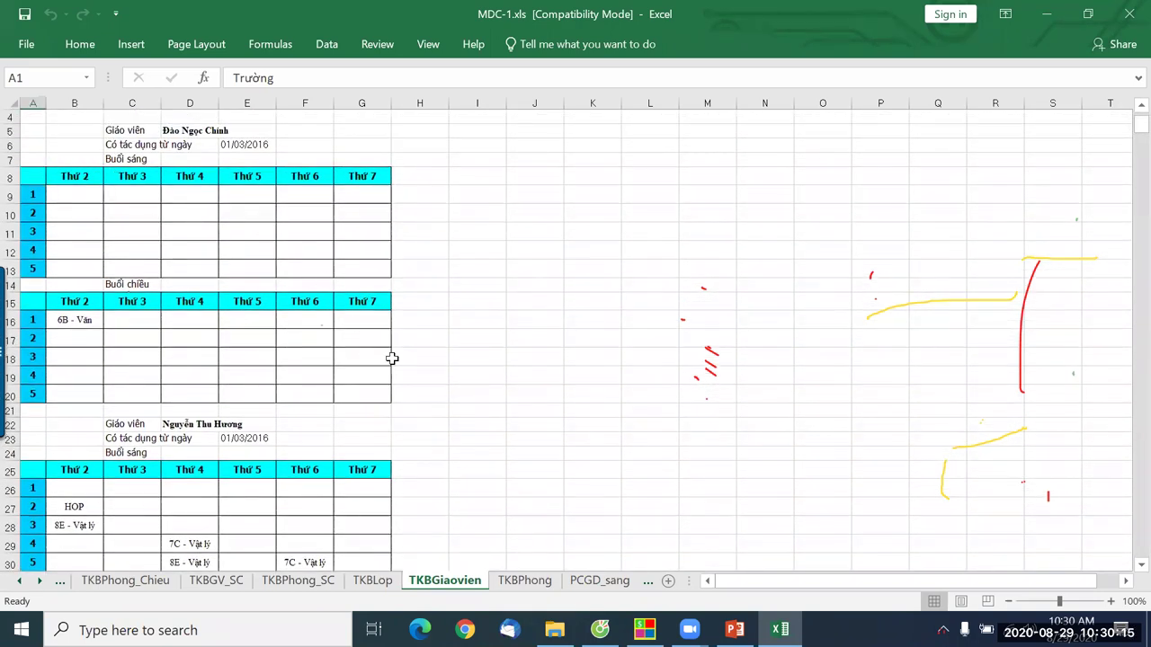
scroll(435, 385, down, 1)
scroll(435, 385, down, 2)
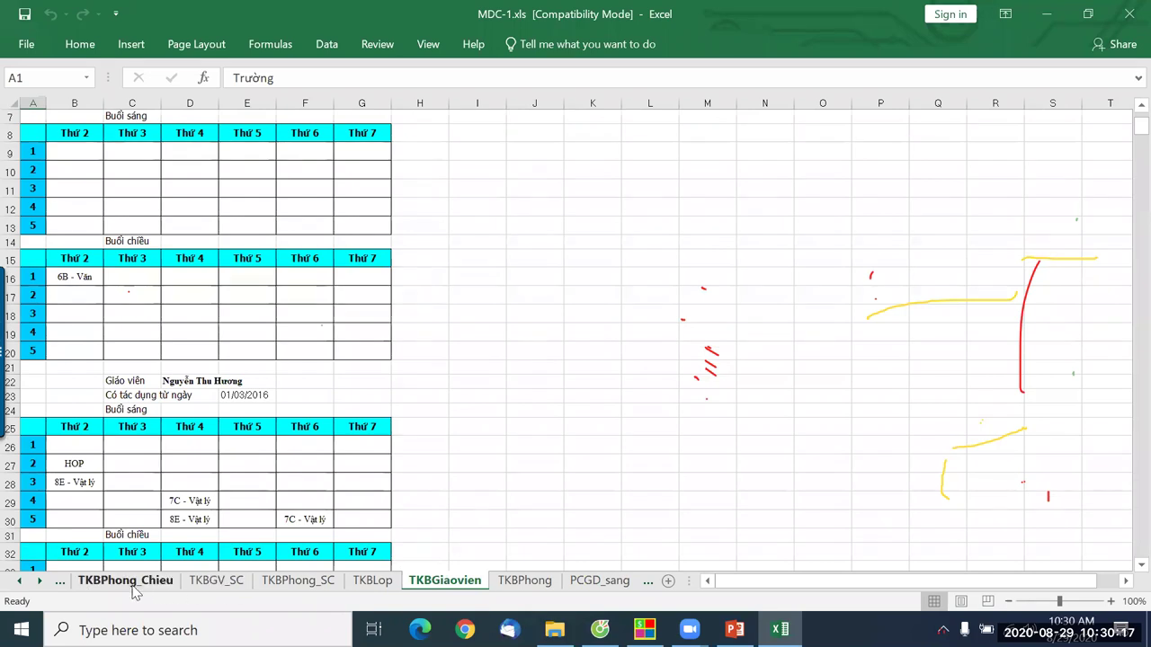
Scroll the tabs right to reach and show the PCGD_sang assignment sheet
click(40, 582)
click(40, 582)
click(40, 582)
click(39, 582)
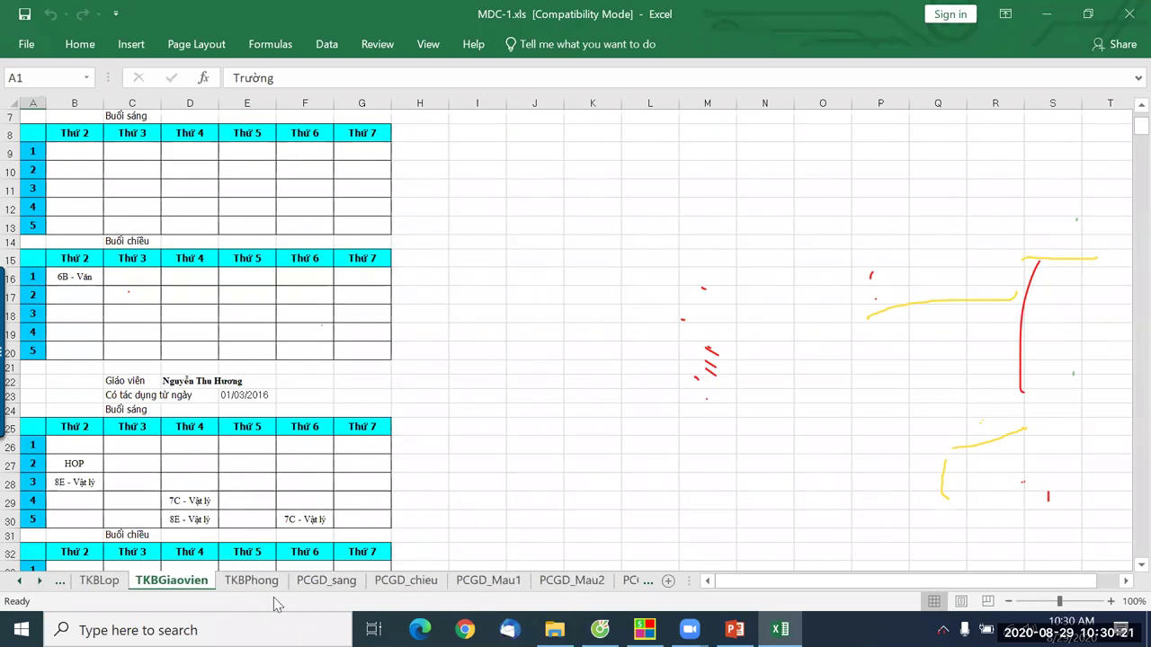
click(319, 581)
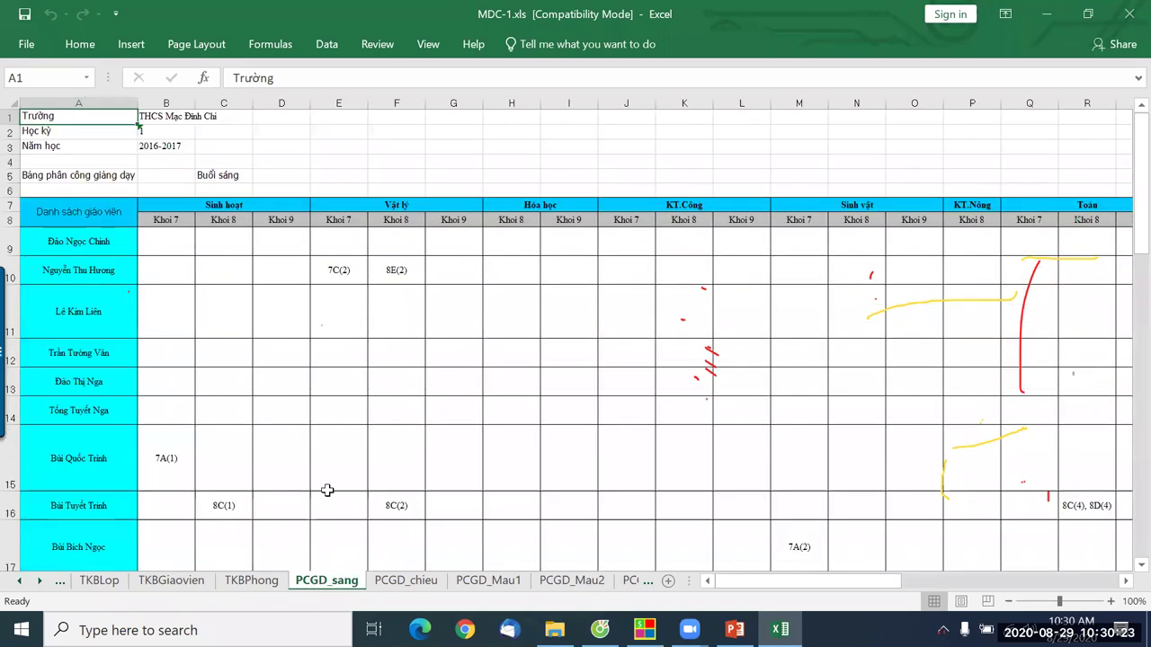
View the PCGD_chieu, PCGD_Mau1 and PCGD_Mau2 teaching-assignment sheets
scroll(328, 490, down, 3)
click(403, 583)
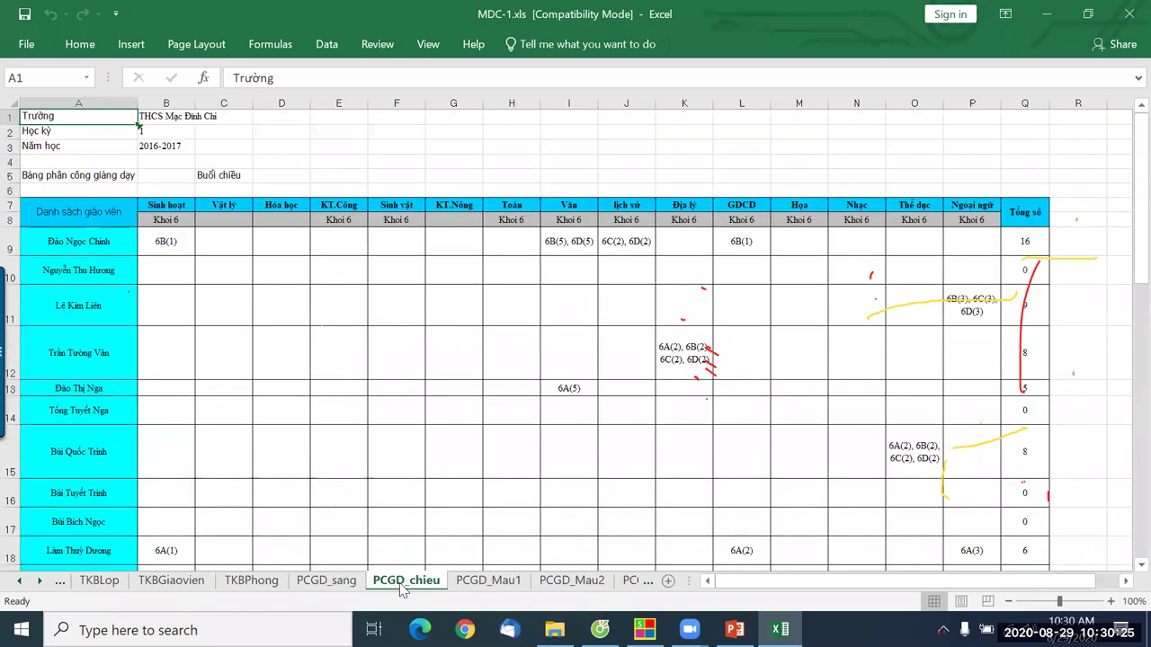
click(481, 581)
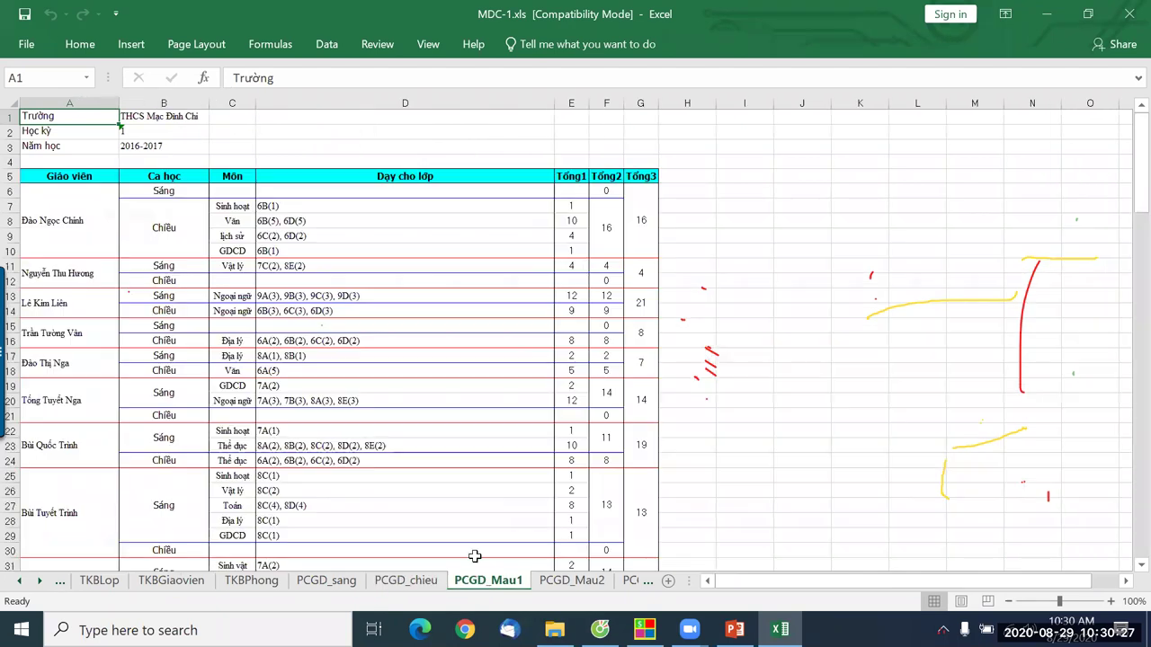
scroll(447, 380, down, 3)
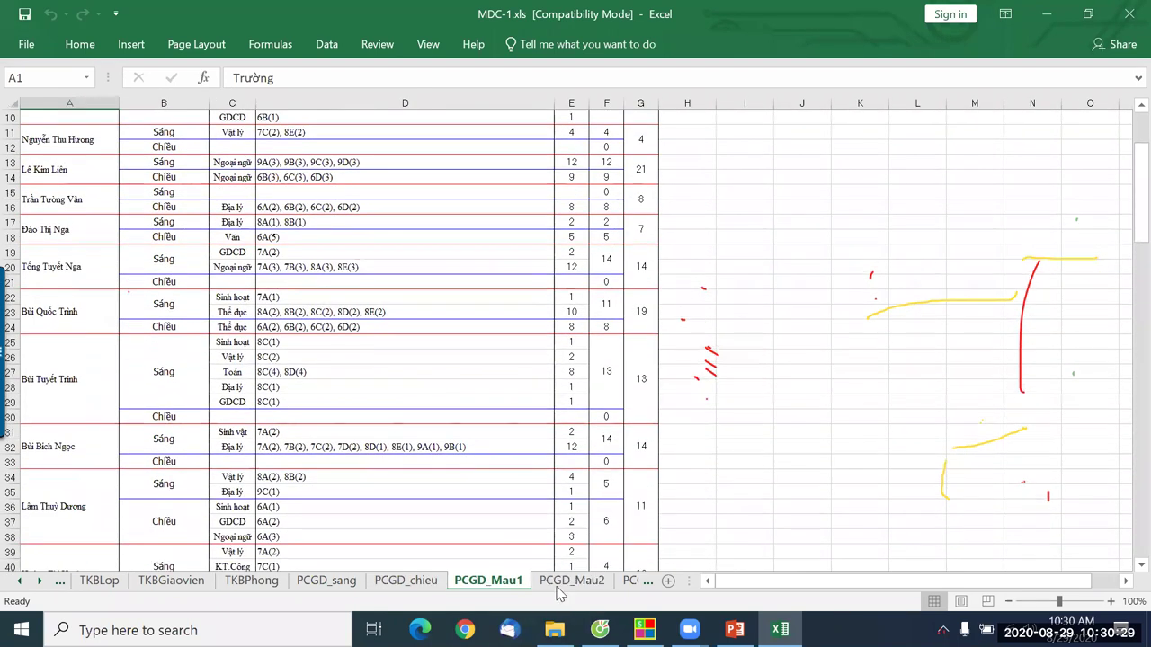
click(564, 582)
View the PCGD_Mau3 and PCGD_Mau4 sheets, then close Excel
click(40, 581)
click(40, 582)
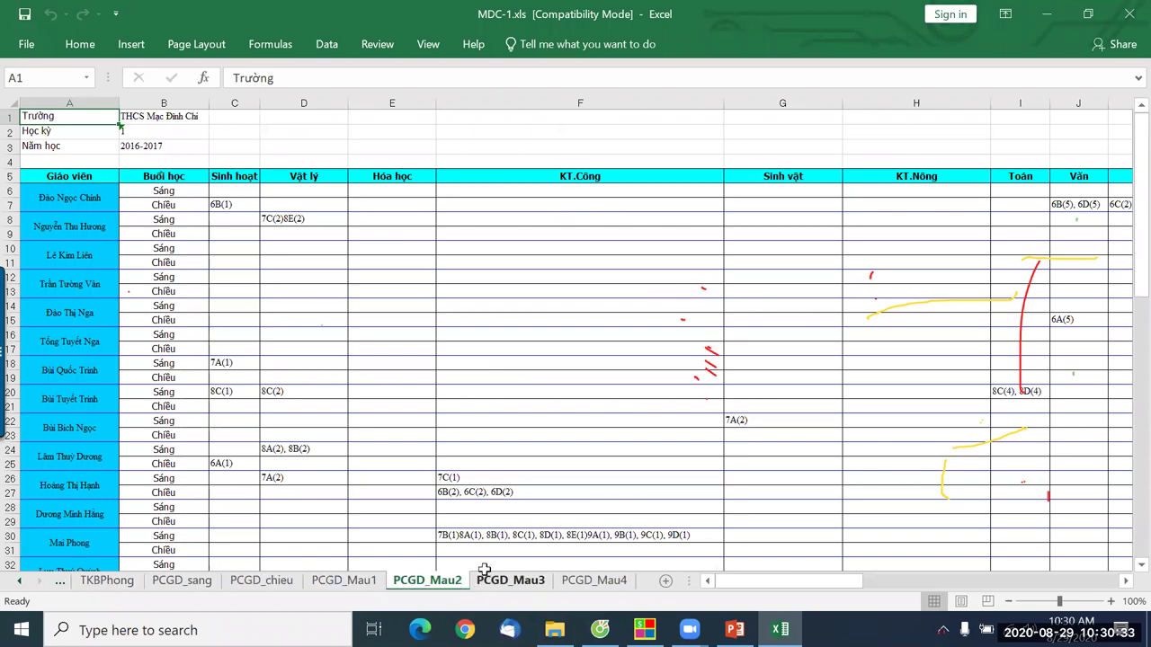
click(510, 581)
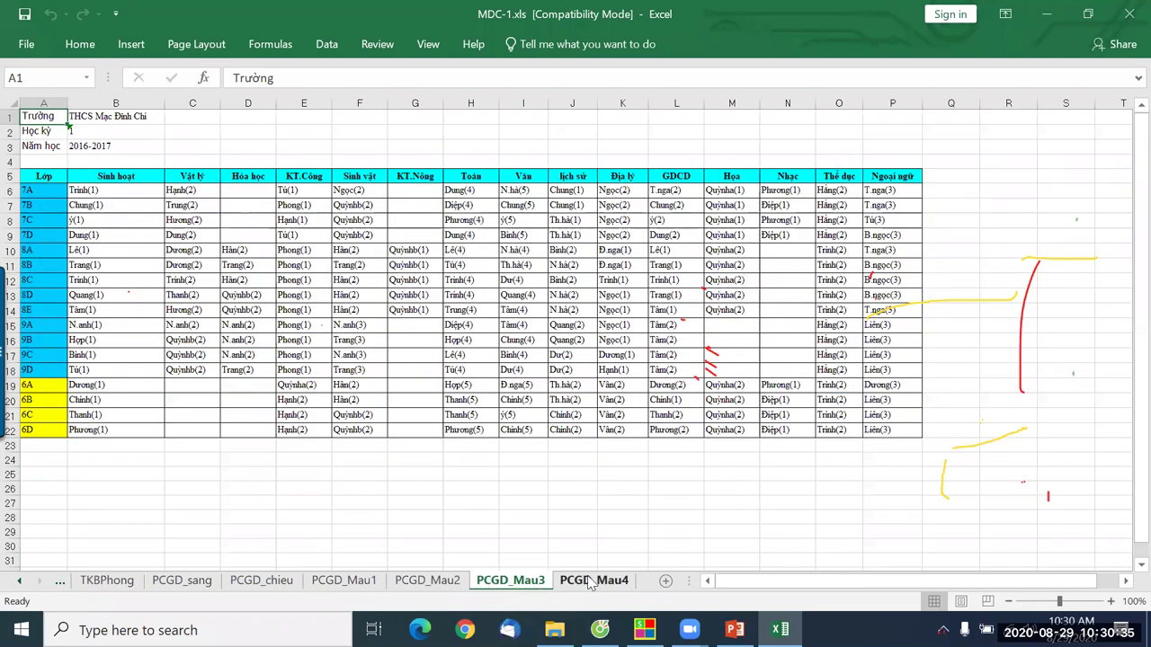
click(593, 580)
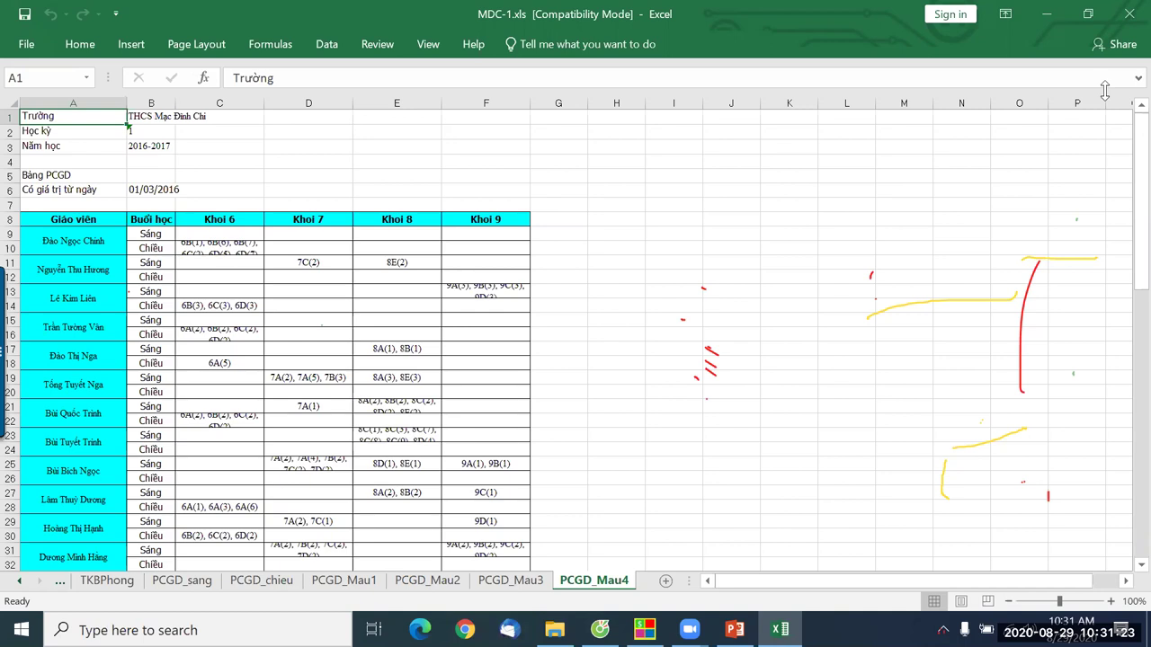
click(1129, 13)
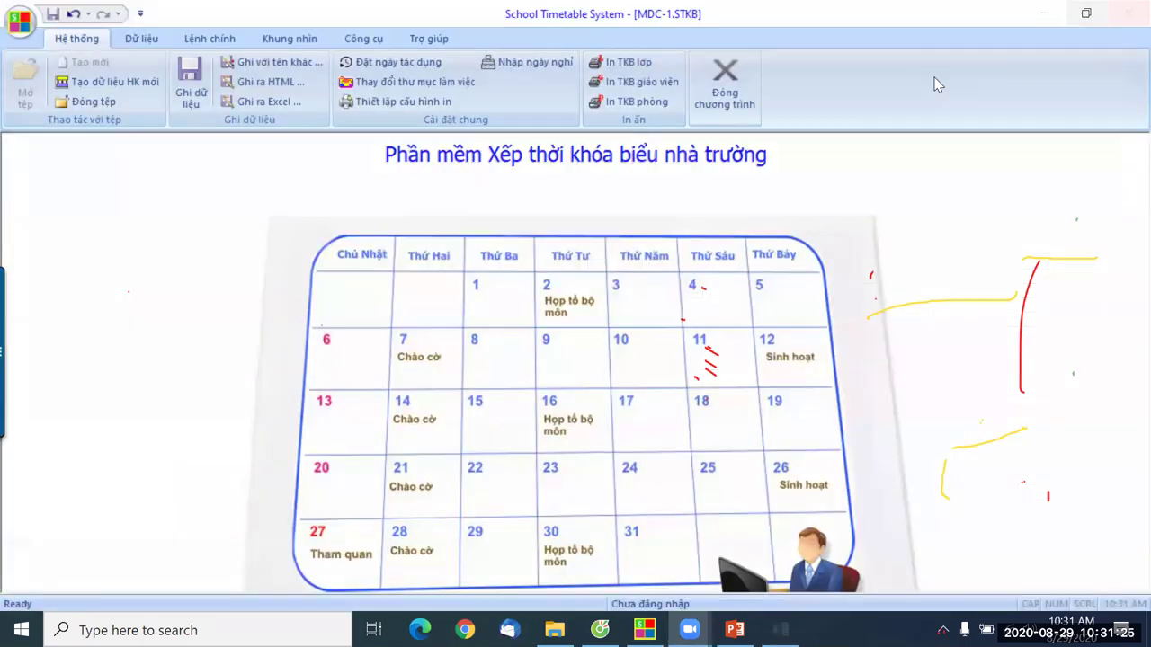